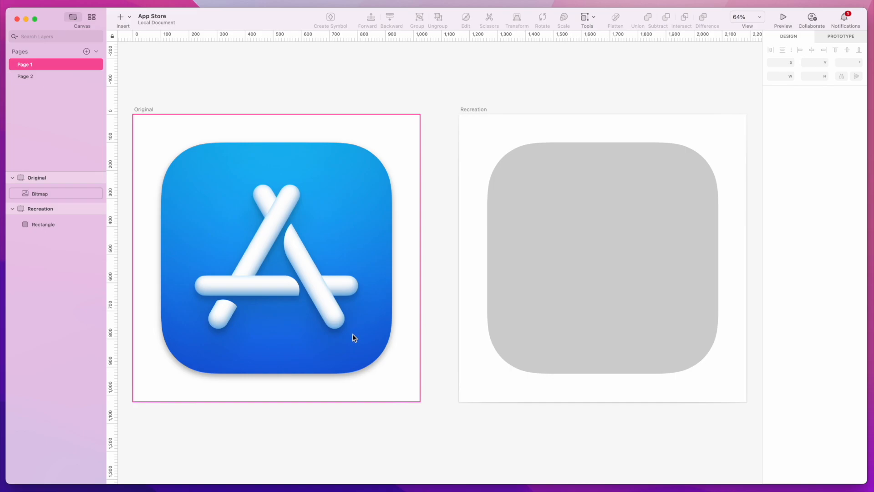
- Fill the Recreation artboard's rounded rectangle with a vertical linear gradient and set its top colour stop to light blue #61BEFF
{"action": "left_click", "coordinate": [556, 318]}
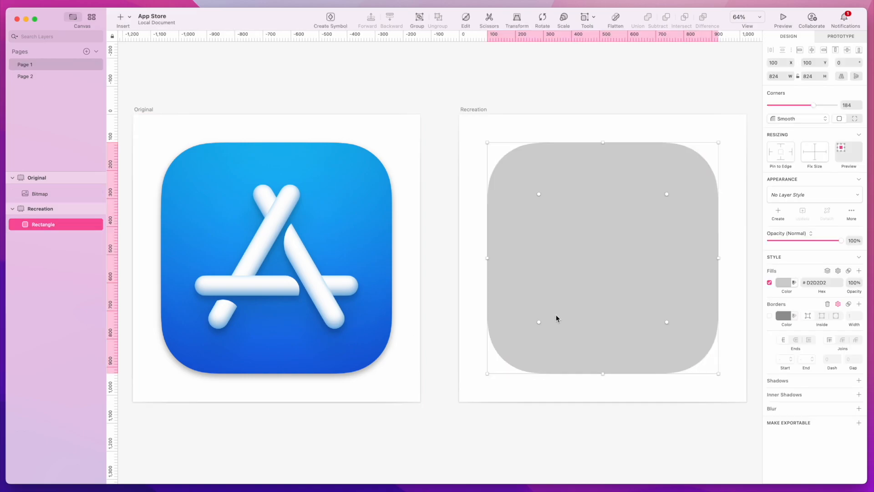
{"action": "left_click", "coordinate": [783, 281]}
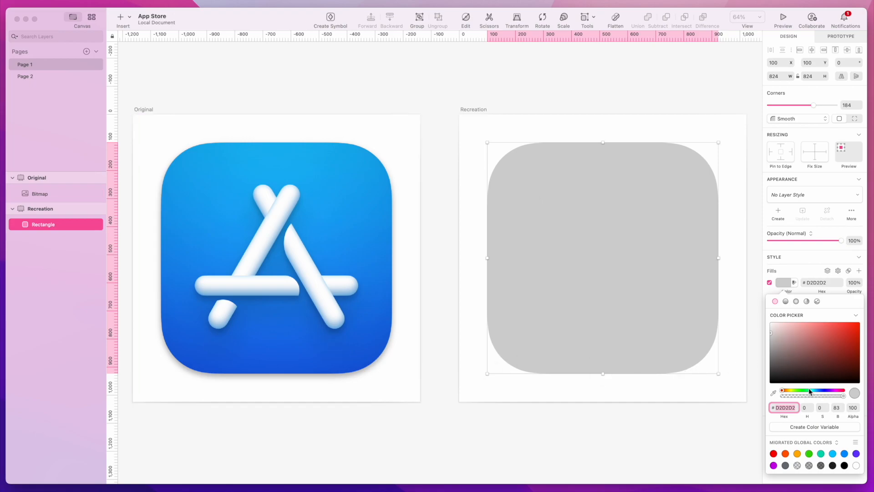
{"action": "left_click", "coordinate": [833, 454]}
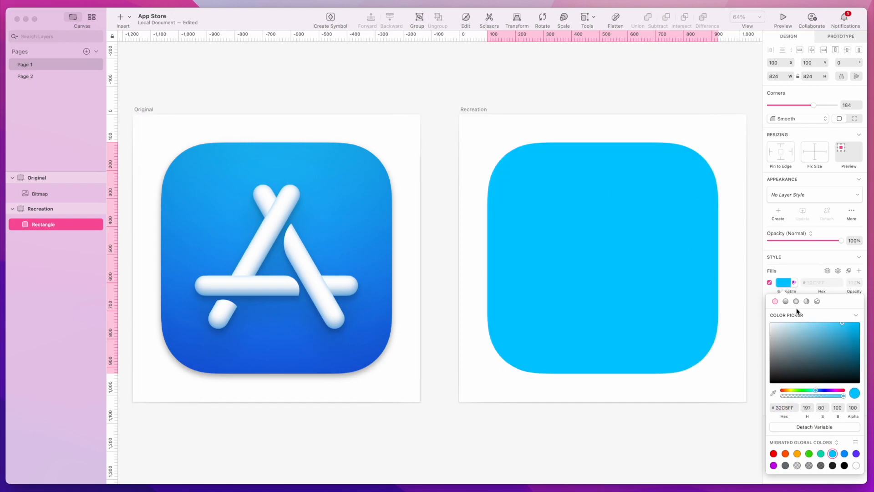
{"action": "left_click", "coordinate": [784, 302]}
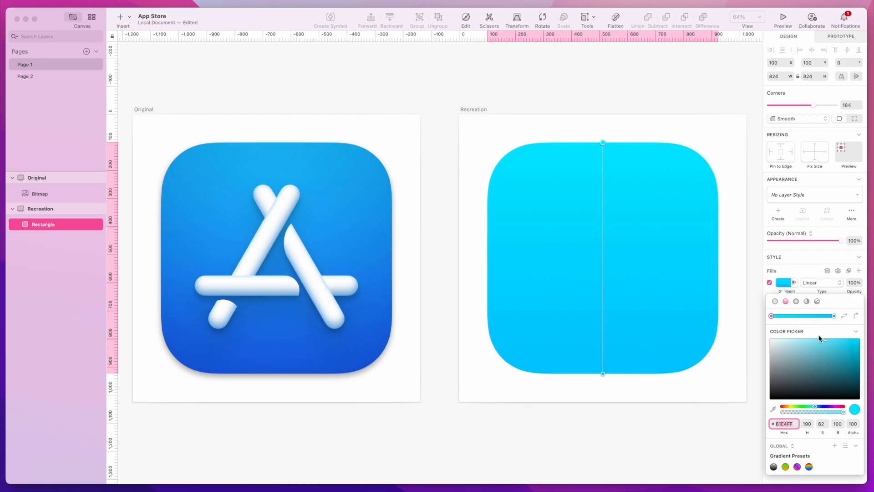
{"action": "left_click_drag", "start_coordinate": [814, 407], "coordinate": [816, 408]}
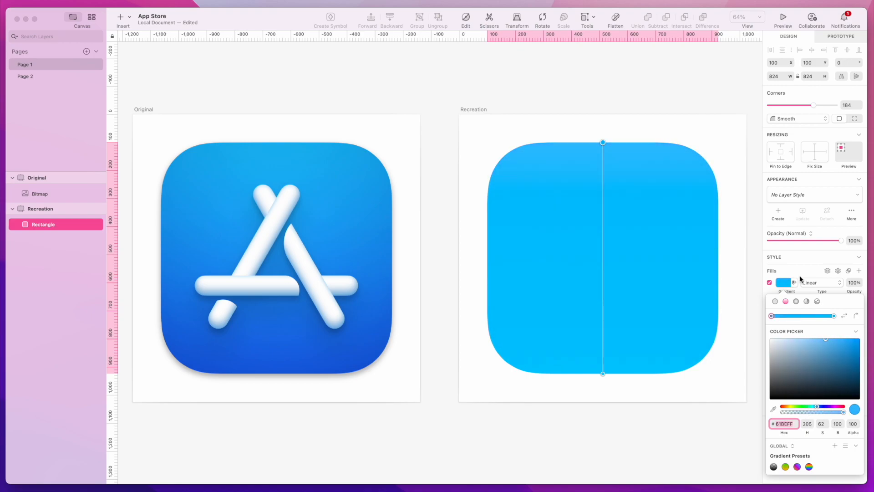
- Set the gradient's bottom colour stop to deep blue #0E54C9
{"action": "left_click", "coordinate": [834, 315]}
{"action": "left_click_drag", "start_coordinate": [842, 339], "coordinate": [848, 355]}
{"action": "left_click", "coordinate": [817, 408]}
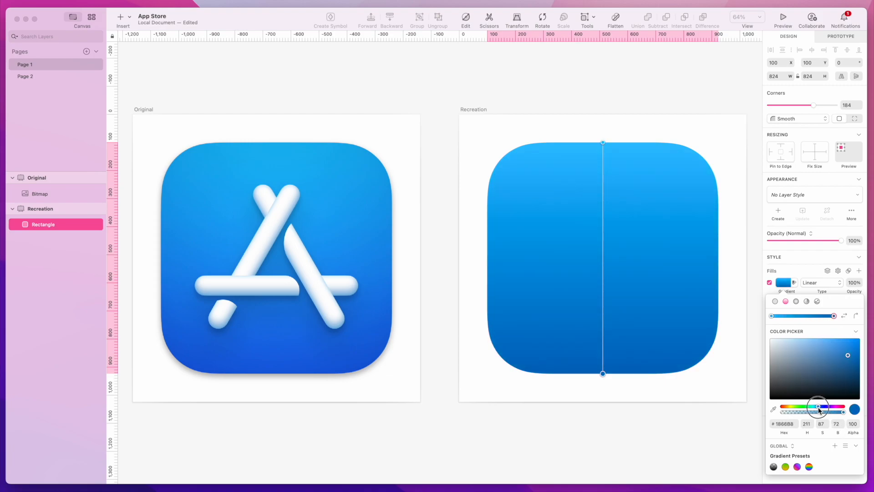
{"action": "mouse_move", "coordinate": [847, 356]}
{"action": "left_mouse_down"}
{"action": "mouse_move", "coordinate": [861, 353]}
{"action": "mouse_move", "coordinate": [842, 355]}
{"action": "left_mouse_up"}
{"action": "left_click_drag", "start_coordinate": [818, 409], "coordinate": [820, 411]}
{"action": "mouse_move", "coordinate": [845, 358]}
{"action": "left_mouse_down"}
{"action": "mouse_move", "coordinate": [826, 350]}
{"action": "mouse_move", "coordinate": [858, 354]}
{"action": "mouse_move", "coordinate": [851, 346]}
{"action": "mouse_move", "coordinate": [839, 360]}
{"action": "mouse_move", "coordinate": [854, 355]}
{"action": "left_mouse_up"}
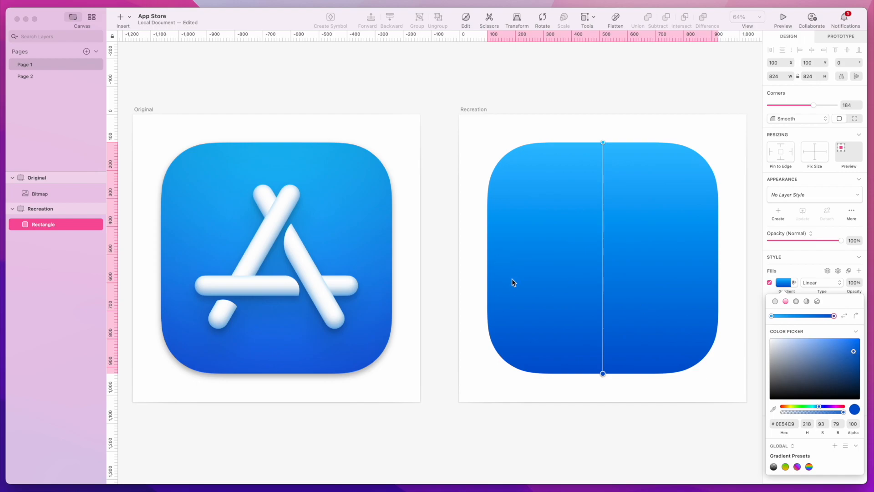
- Lighten the gradient's top colour stop to a paler, less saturated blue and finish editing the fill
{"action": "left_click", "coordinate": [771, 315]}
{"action": "left_click", "coordinate": [826, 340]}
{"action": "left_click_drag", "start_coordinate": [826, 340], "coordinate": [817, 339]}
{"action": "left_click", "coordinate": [597, 435]}
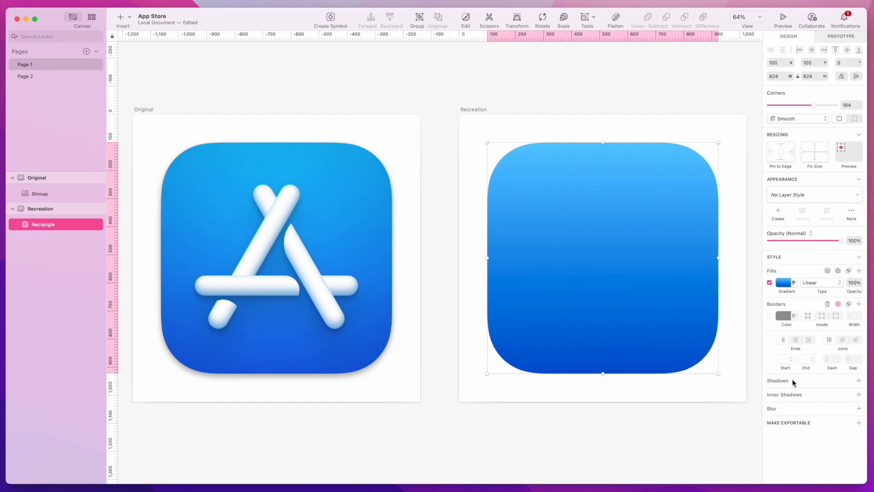
- Add a drop shadow to the rounded rectangle with X 0, Y 10, blur 20 and spread 0
{"action": "left_click", "coordinate": [858, 380]}
{"action": "left_click", "coordinate": [827, 389]}
{"action": "left_click", "coordinate": [827, 389]}
{"action": "left_click", "coordinate": [827, 390]}
{"action": "left_click", "coordinate": [827, 389]}
{"action": "left_click", "coordinate": [827, 389]}
{"action": "left_click", "coordinate": [827, 390]}
{"action": "left_click", "coordinate": [827, 390]}
{"action": "left_click", "coordinate": [827, 389]}
{"action": "left_click_drag", "start_coordinate": [838, 402], "coordinate": [843, 403]}
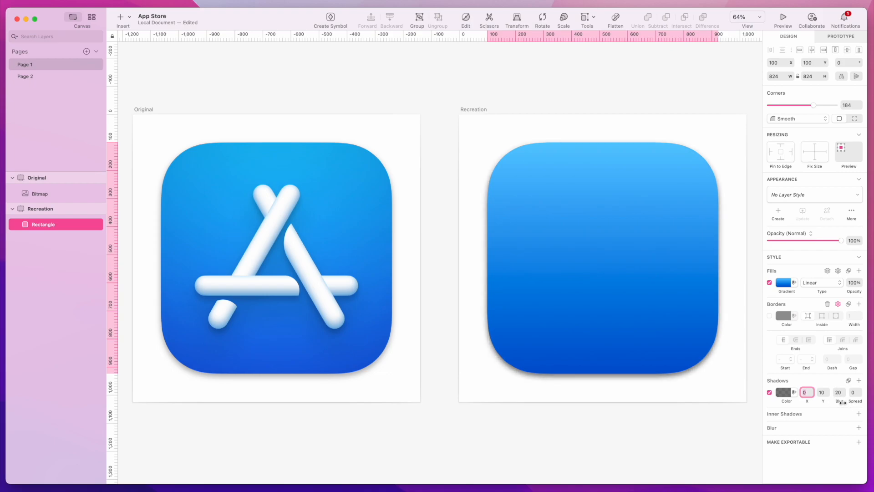
- Reduce the opacity of the shadow colour so it matches the softer shadow of the original icon
{"action": "left_click", "coordinate": [783, 392]}
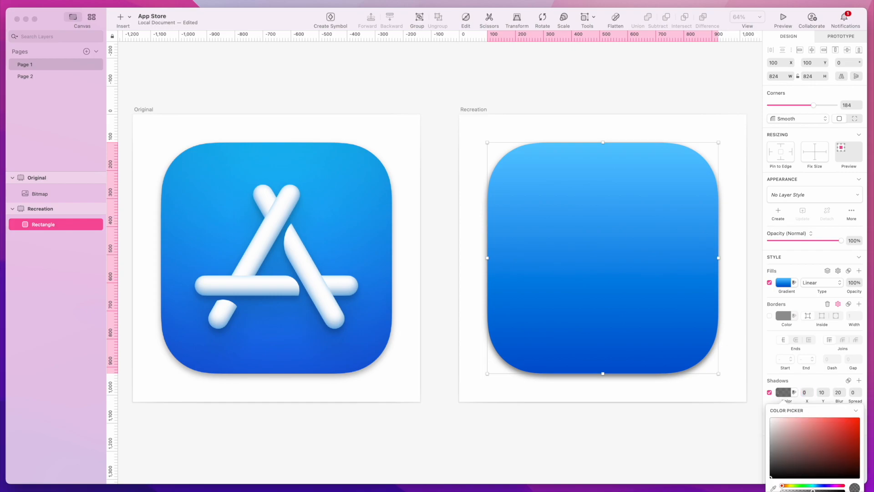
{"action": "left_click_drag", "start_coordinate": [812, 490], "coordinate": [808, 490]}
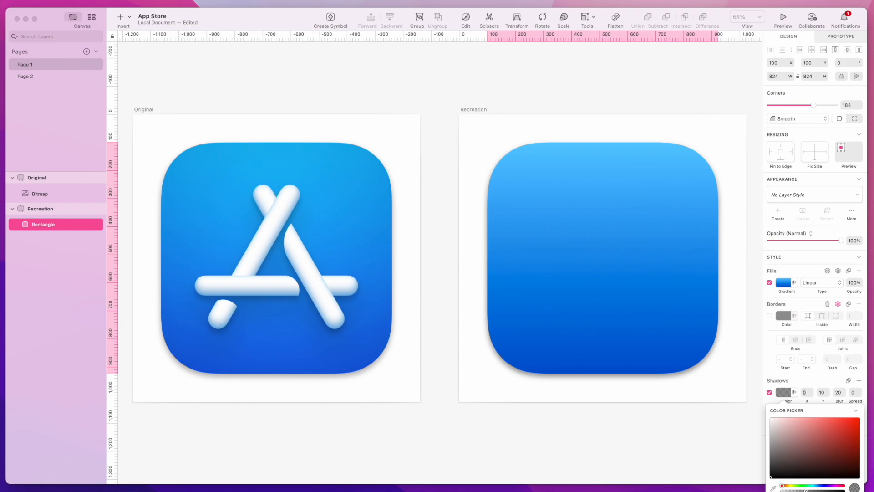
{"action": "left_click_drag", "start_coordinate": [806, 491], "coordinate": [801, 490]}
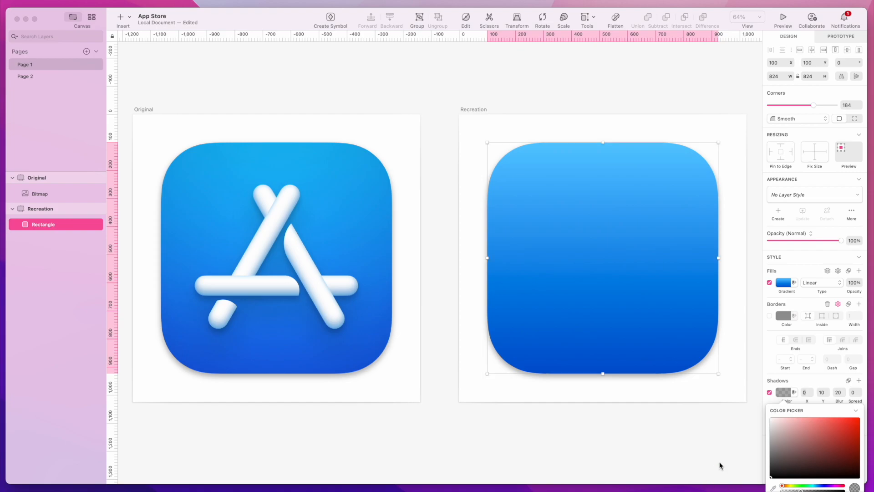
{"action": "left_click", "coordinate": [661, 425]}
{"action": "left_click", "coordinate": [661, 425]}
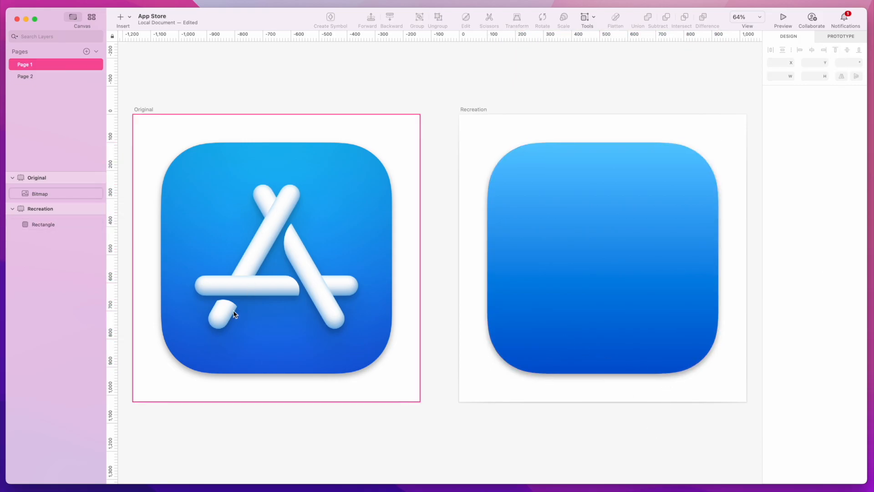
- Draw a narrow vertical rectangle about 62 by 468 on the blue icon background of the Recreation artboard
{"action": "left_click", "coordinate": [594, 263]}
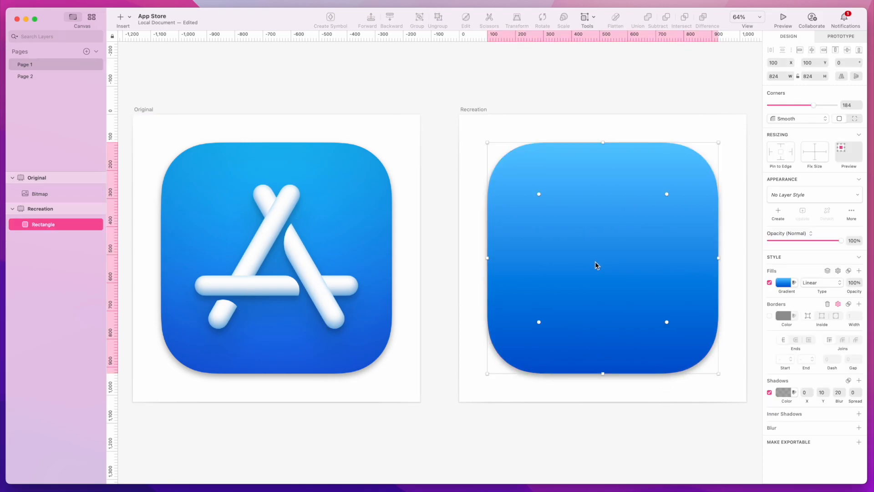
{"action": "left_click", "coordinate": [476, 110]}
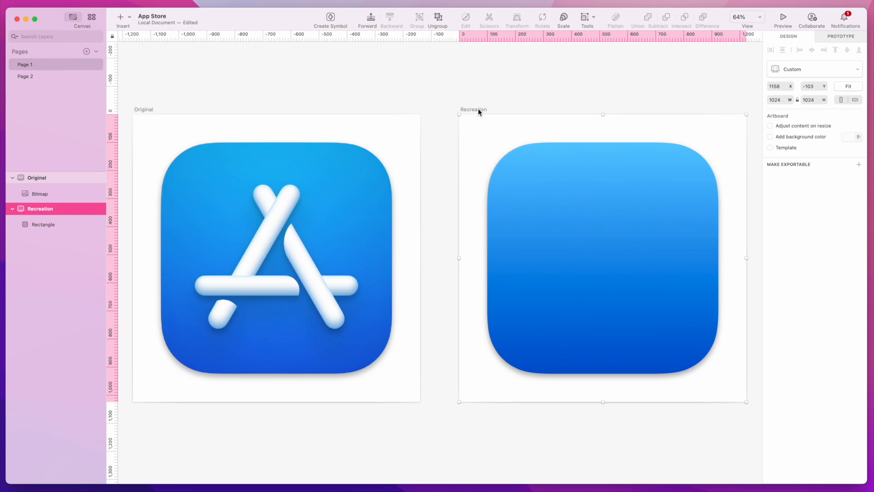
{"action": "key", "text": "r"}
{"action": "mouse_move", "coordinate": [547, 187]}
{"action": "left_mouse_down"}
{"action": "mouse_move", "coordinate": [572, 259]}
{"action": "mouse_move", "coordinate": [558, 308]}
{"action": "mouse_move", "coordinate": [565, 317]}
{"action": "left_mouse_up"}
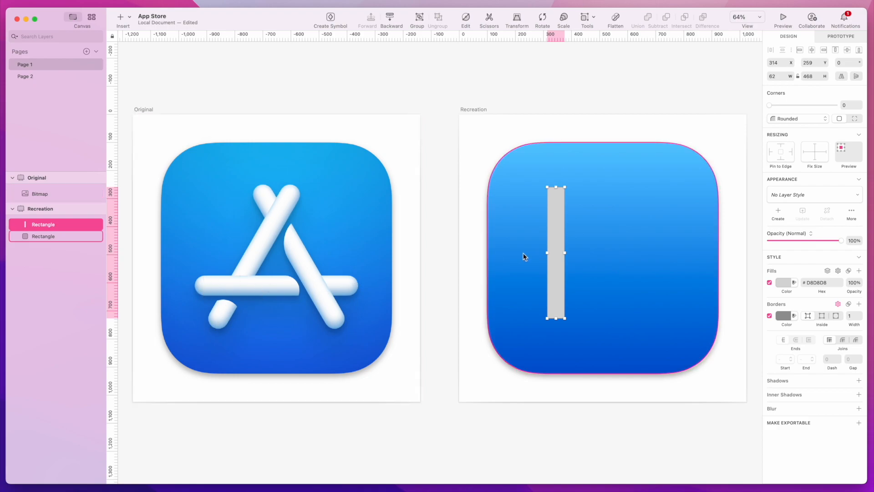
- Fit the bar to the original A's right-leaning stroke at 73 by 580 and 30° rotation, and move it back to the Recreation artboard
{"action": "left_click_drag", "start_coordinate": [555, 231], "coordinate": [313, 251]}
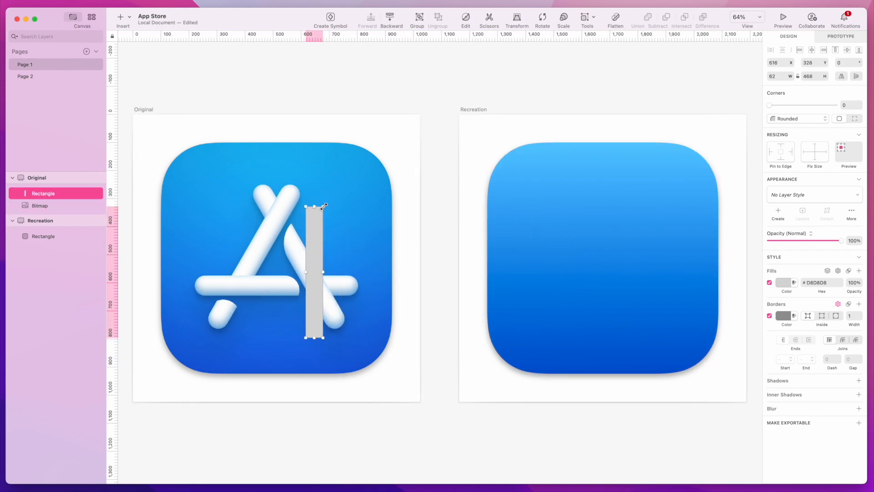
{"action": "mouse_move", "coordinate": [324, 207]}
{"action": "left_mouse_down"}
{"action": "mouse_move", "coordinate": [361, 228]}
{"action": "mouse_move", "coordinate": [299, 214]}
{"action": "mouse_move", "coordinate": [297, 222]}
{"action": "left_mouse_up"}
{"action": "left_click_drag", "start_coordinate": [257, 311], "coordinate": [237, 341]}
{"action": "mouse_move", "coordinate": [281, 258]}
{"action": "left_mouse_down"}
{"action": "mouse_move", "coordinate": [264, 248]}
{"action": "mouse_move", "coordinate": [266, 262]}
{"action": "left_mouse_up"}
{"action": "left_click_drag", "start_coordinate": [304, 190], "coordinate": [312, 195]}
{"action": "left_click_drag", "start_coordinate": [270, 232], "coordinate": [582, 228]}
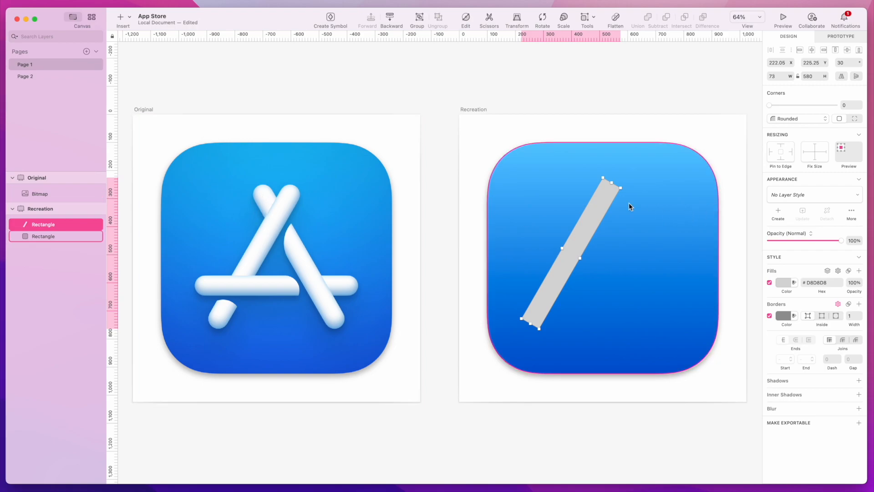
- Give the slanted bar fully rounded ends using Smooth corners with a radius of 37
{"action": "left_click", "coordinate": [817, 120]}
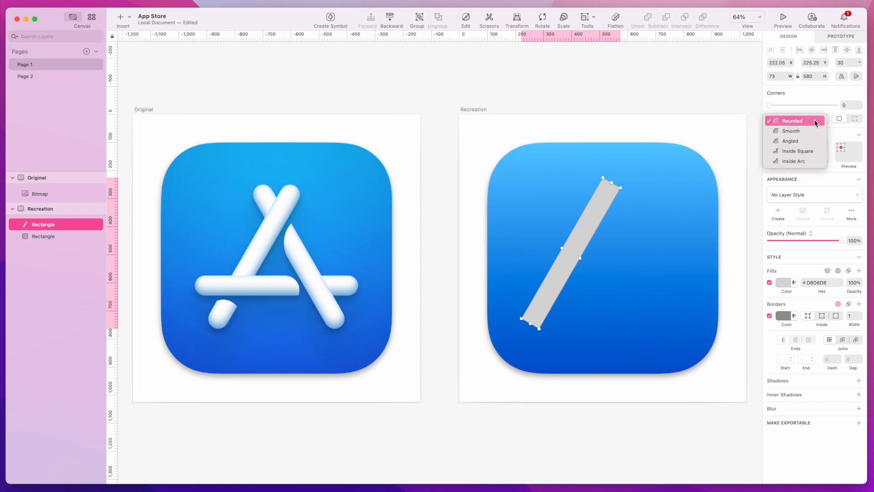
{"action": "left_click", "coordinate": [805, 130]}
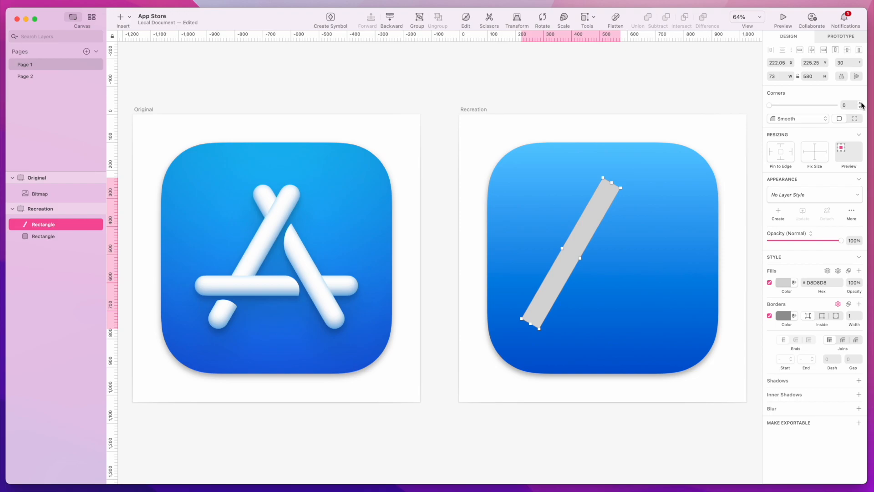
{"action": "left_click", "coordinate": [854, 105]}
{"action": "left_click_drag", "start_coordinate": [769, 105], "coordinate": [864, 104]}
{"action": "left_click", "coordinate": [619, 246]}
{"action": "left_click", "coordinate": [589, 234]}
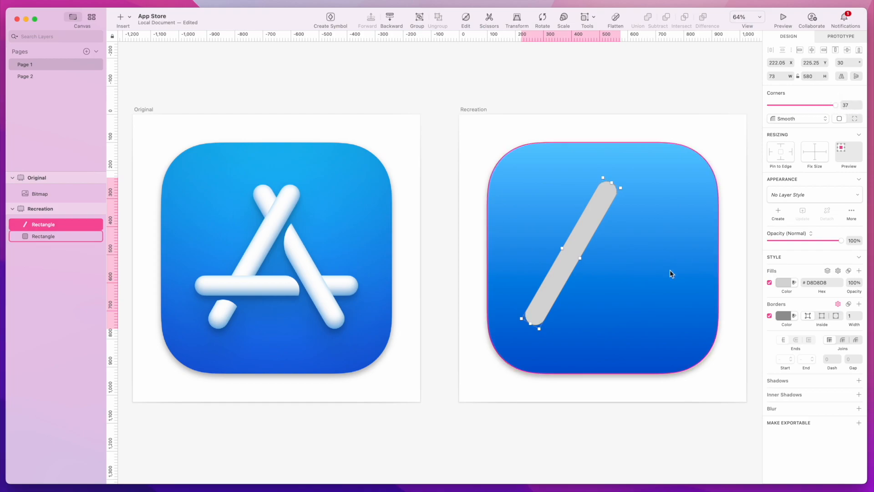
{"action": "left_click", "coordinate": [627, 283]}
- Compare the rounded bar with the strokes on the Original artboard and reposition it on the recreated icon
{"action": "left_click_drag", "start_coordinate": [583, 242], "coordinate": [284, 255]}
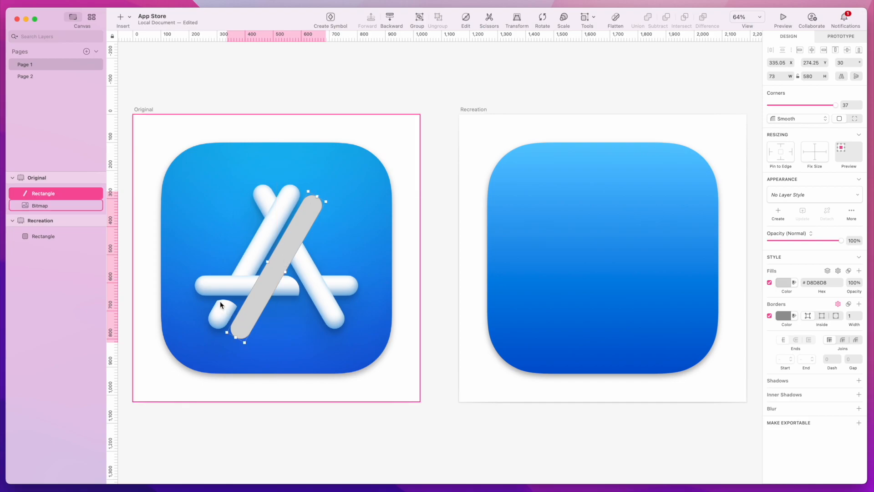
{"action": "left_click_drag", "start_coordinate": [263, 296], "coordinate": [563, 287]}
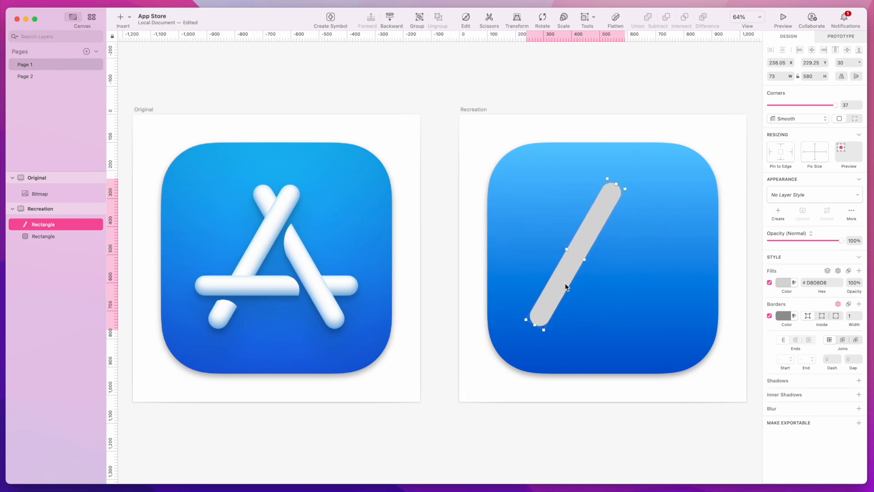
{"action": "left_click_drag", "start_coordinate": [597, 220], "coordinate": [598, 221]}
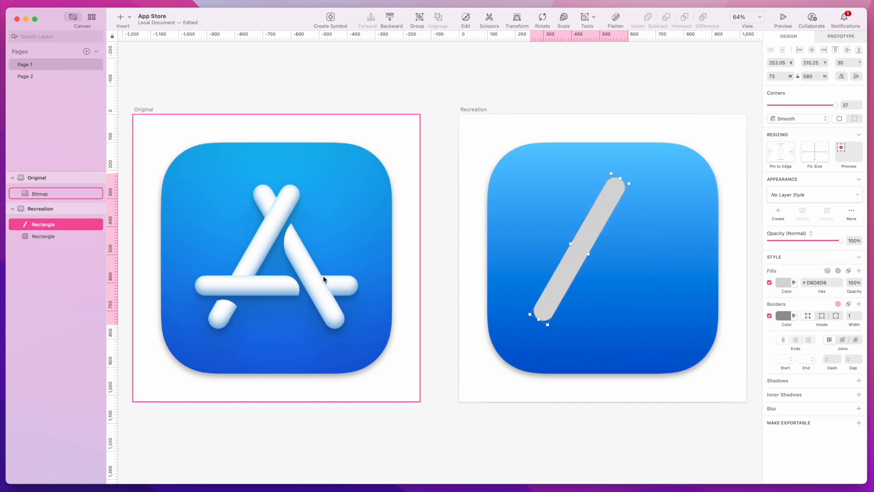
{"action": "left_click_drag", "start_coordinate": [592, 226], "coordinate": [590, 230]}
- Duplicate the slanted bar, shift the copy sideways and set its rotation to -30°
{"action": "key", "text": "super+d"}
{"action": "left_click_drag", "start_coordinate": [621, 188], "coordinate": [675, 185]}
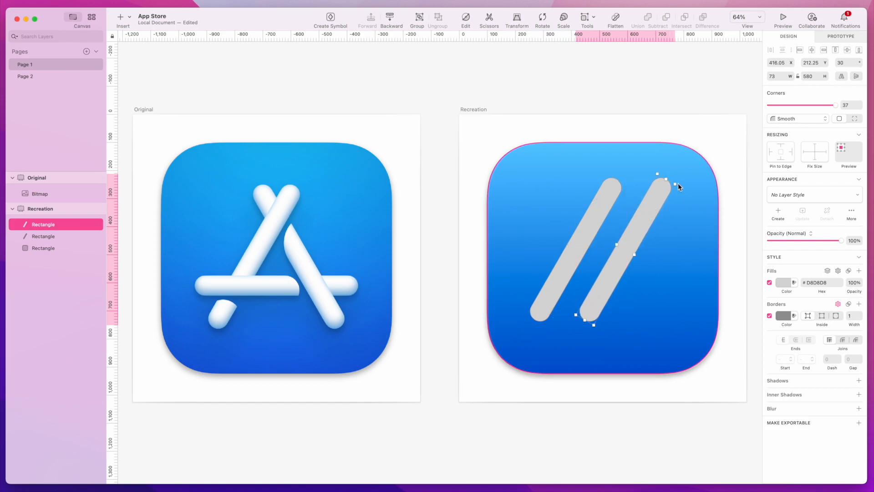
{"action": "left_click", "coordinate": [838, 64]}
{"action": "type", "text": "-"}
{"action": "key", "text": "Return"}
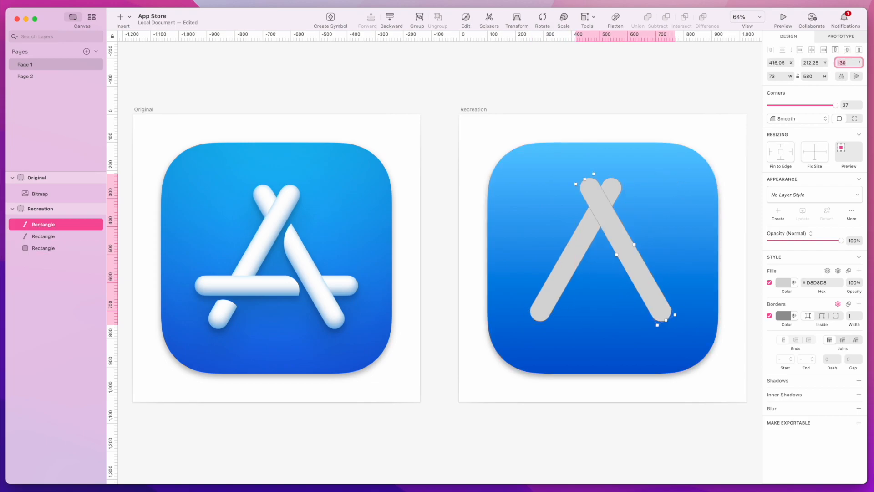
- Reposition the two crossed bars lower on the blue background so they match the original A's placement
{"action": "left_click_drag", "start_coordinate": [638, 302], "coordinate": [640, 296]}
{"action": "left_click_drag", "start_coordinate": [635, 267], "coordinate": [647, 295]}
{"action": "left_click", "coordinate": [565, 281], "text": "shift"}
{"action": "left_click", "coordinate": [655, 384]}
- Duplicate the left-leaning bar, rotate the copy to 90° and place it across the lower part of the A as the crossbar
{"action": "left_click", "coordinate": [623, 259]}
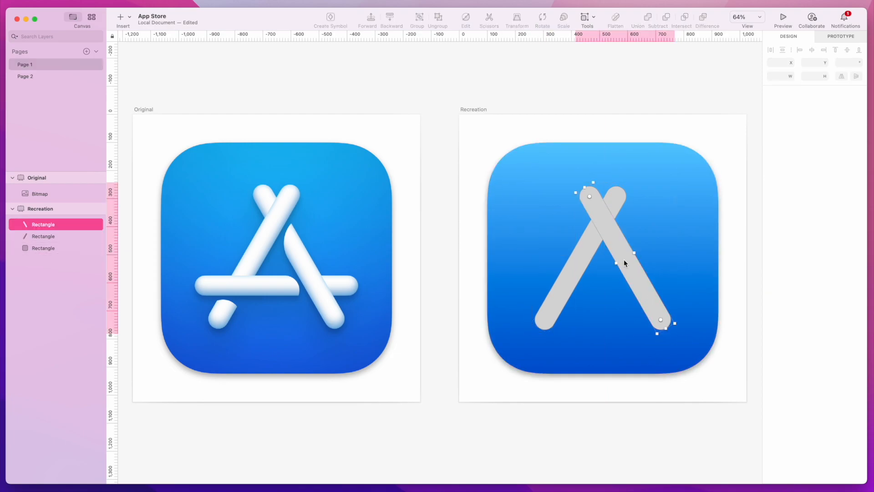
{"action": "key", "text": "super+d"}
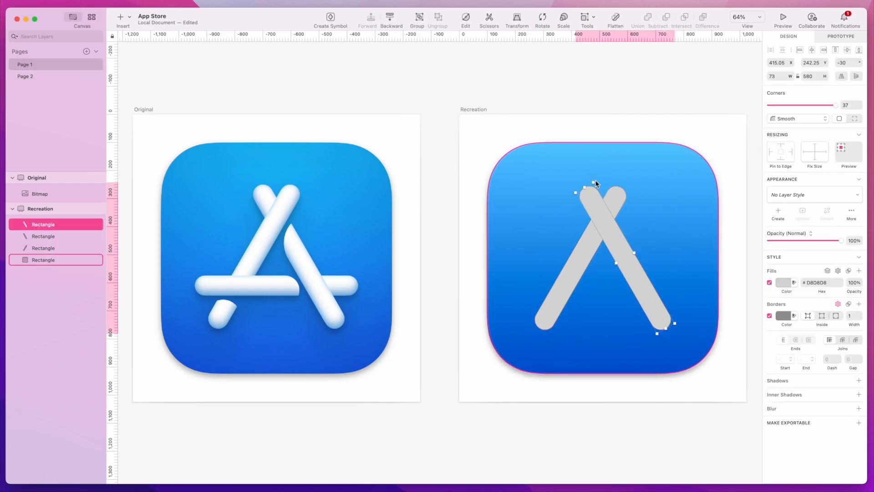
{"action": "left_click", "coordinate": [846, 64]}
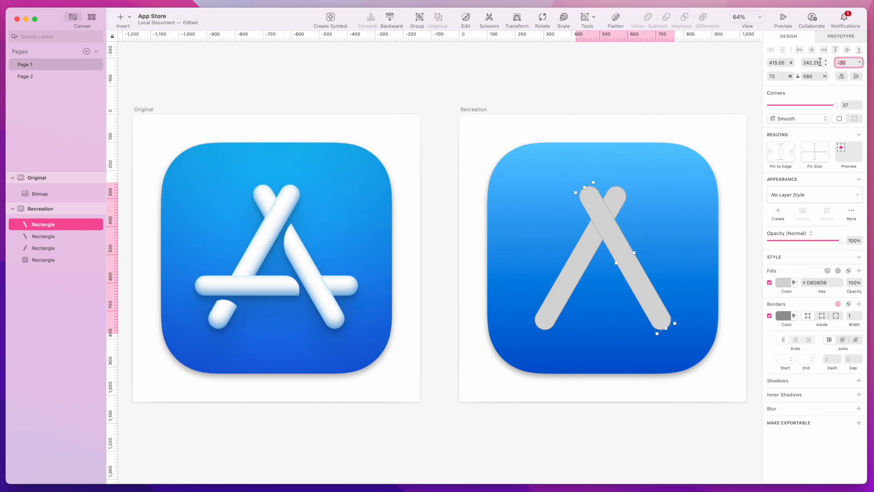
{"action": "key", "text": "Return"}
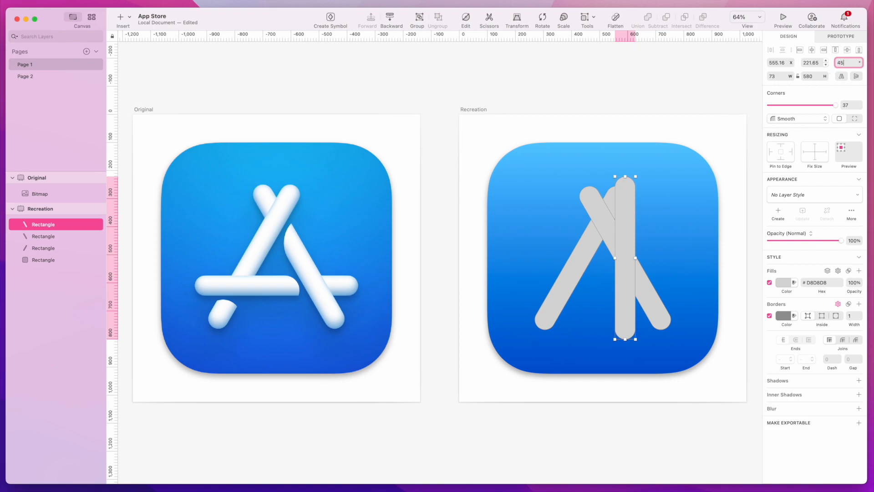
{"action": "key", "text": "Return"}
{"action": "key", "text": "super+shift+r"}
{"action": "left_click_drag", "start_coordinate": [683, 199], "coordinate": [653, 284]}
{"action": "left_click", "coordinate": [729, 362]}
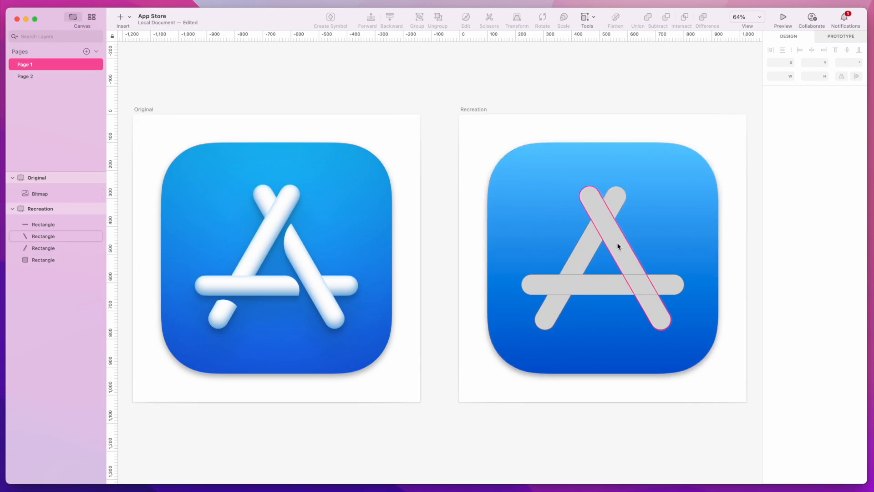
- Bring the right-leaning bar to the front and the horizontal crossbar above it
{"action": "left_click", "coordinate": [581, 253]}
{"action": "key", "text": "ctrl+alt+super+Up"}
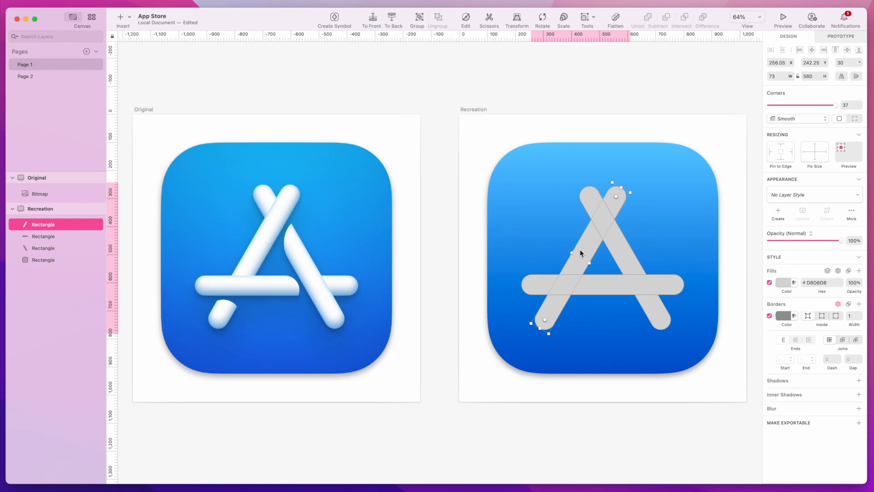
{"action": "left_click", "coordinate": [622, 285]}
{"action": "key", "text": "ctrl+alt+super+Up"}
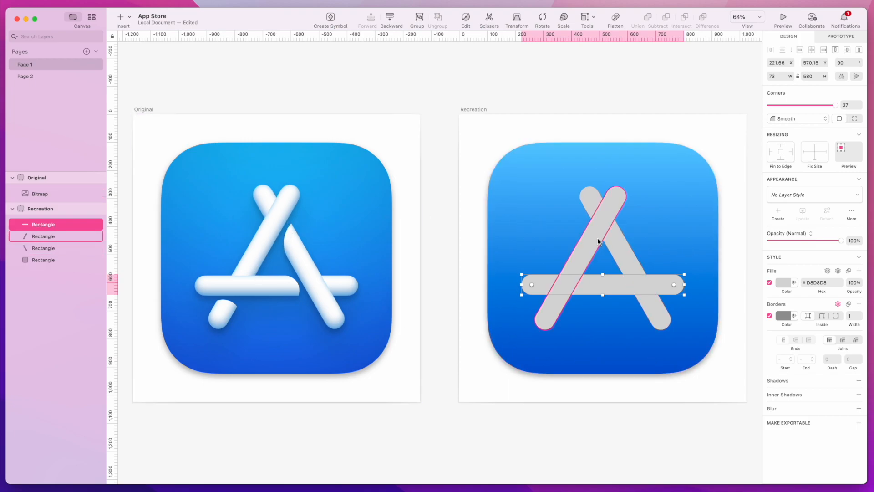
{"action": "left_click", "coordinate": [586, 247]}
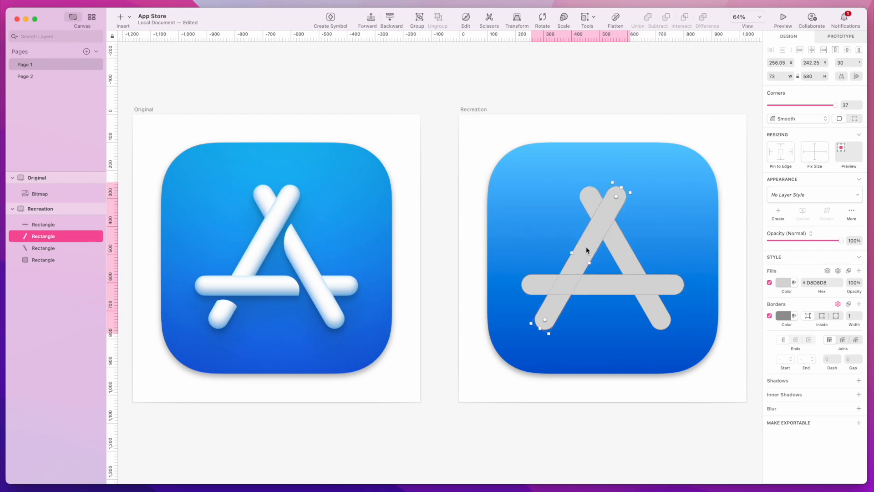
{"action": "key", "text": "super+d"}
{"action": "key", "text": "Return"}
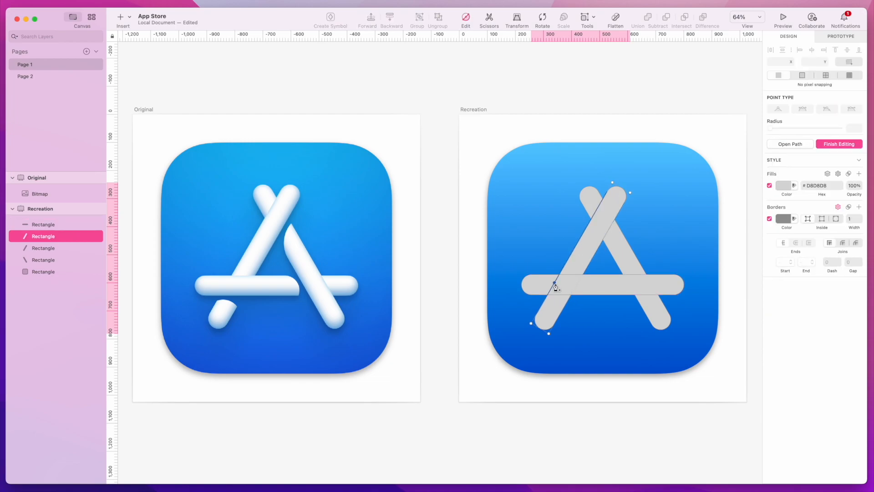
{"action": "left_click", "coordinate": [557, 278]}
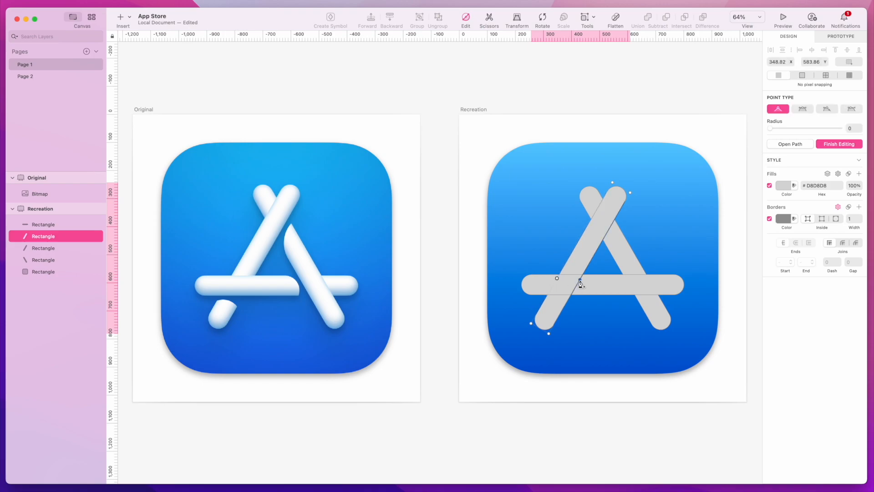
{"action": "left_click", "coordinate": [582, 306]}
{"action": "left_click", "coordinate": [585, 244]}
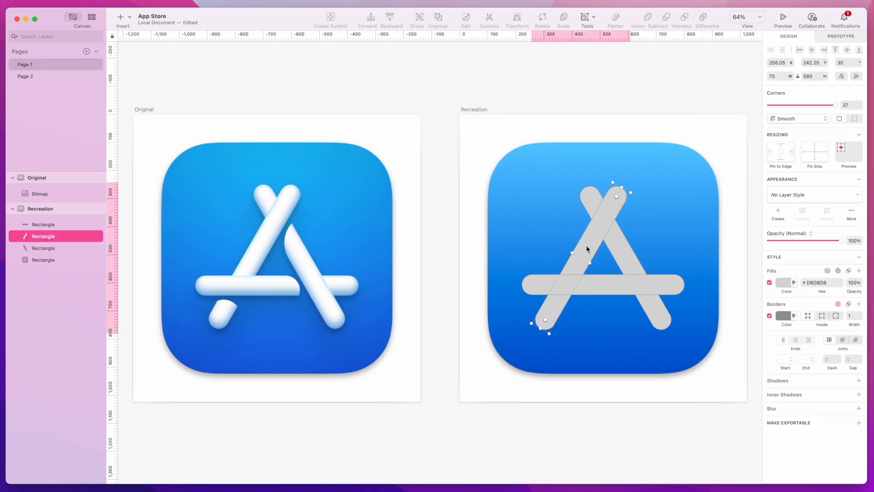
{"action": "left_click", "coordinate": [611, 292], "text": "shift"}
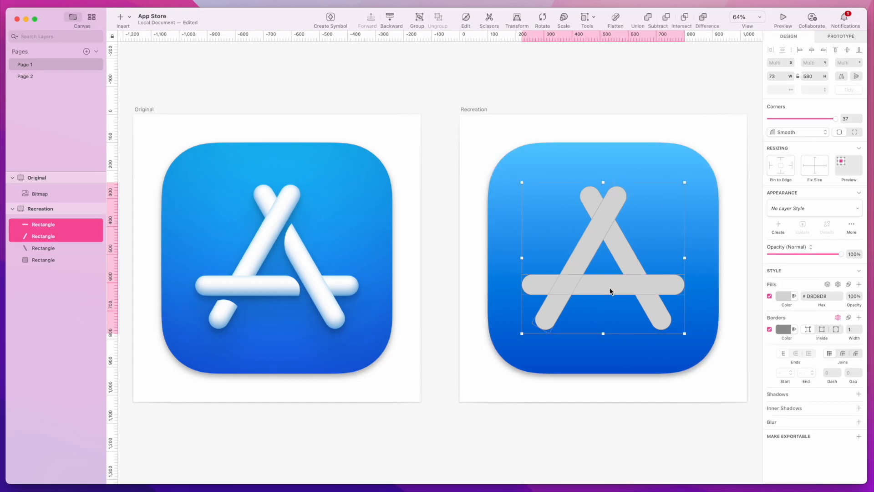
{"action": "key", "text": "super+d"}
{"action": "key", "text": "Delete"}
{"action": "left_click", "coordinate": [588, 257]}
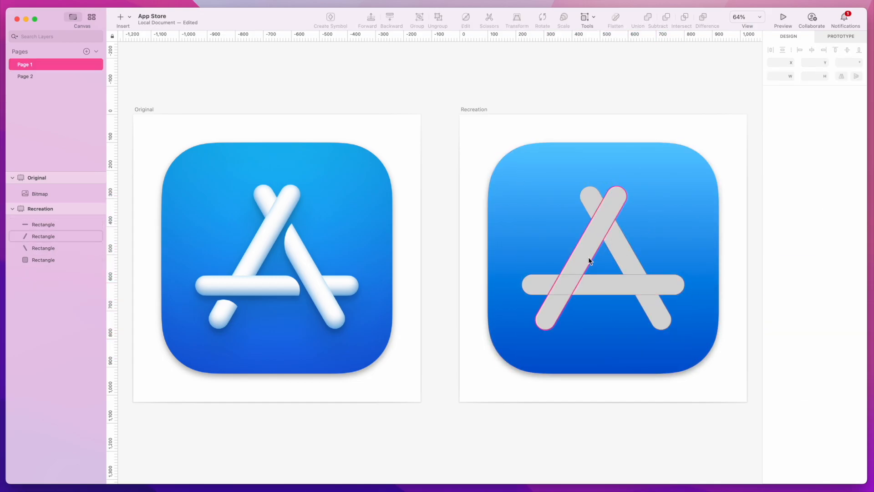
- Duplicate the crossbar, stretch the copy downward to a thickness of 211 and subtract it from the right-leaning bar
{"action": "left_click", "coordinate": [613, 287]}
{"action": "key", "text": "super+d"}
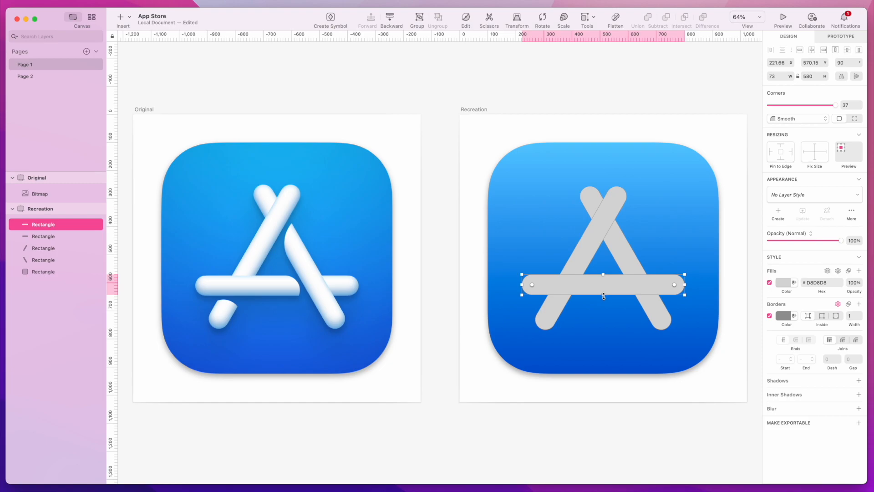
{"action": "left_click_drag", "start_coordinate": [603, 296], "coordinate": [605, 334]}
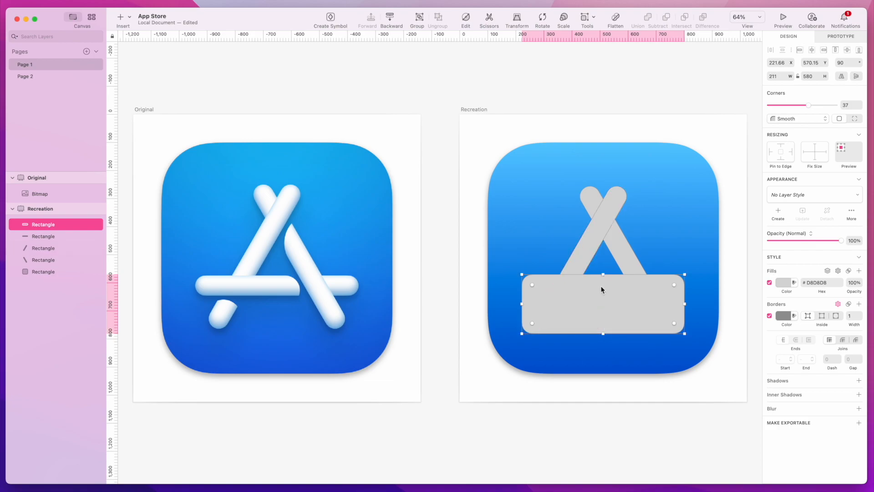
{"action": "left_click", "coordinate": [584, 247], "text": "shift"}
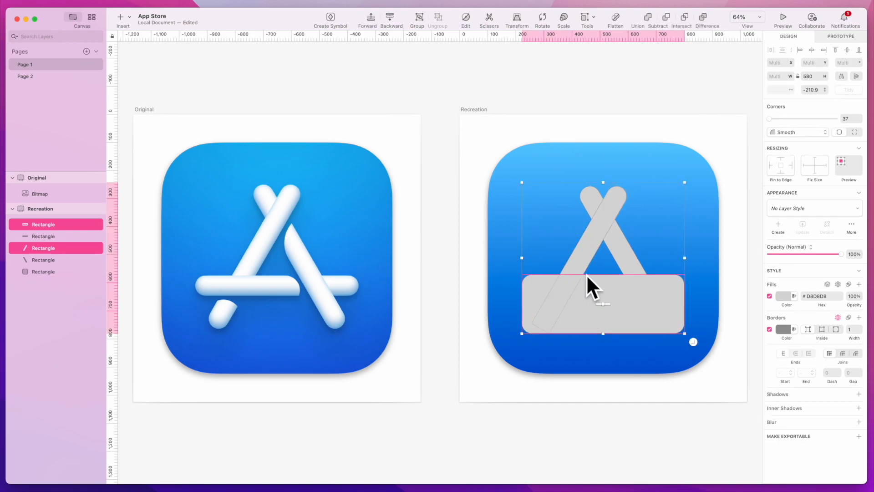
{"action": "left_click", "coordinate": [668, 18]}
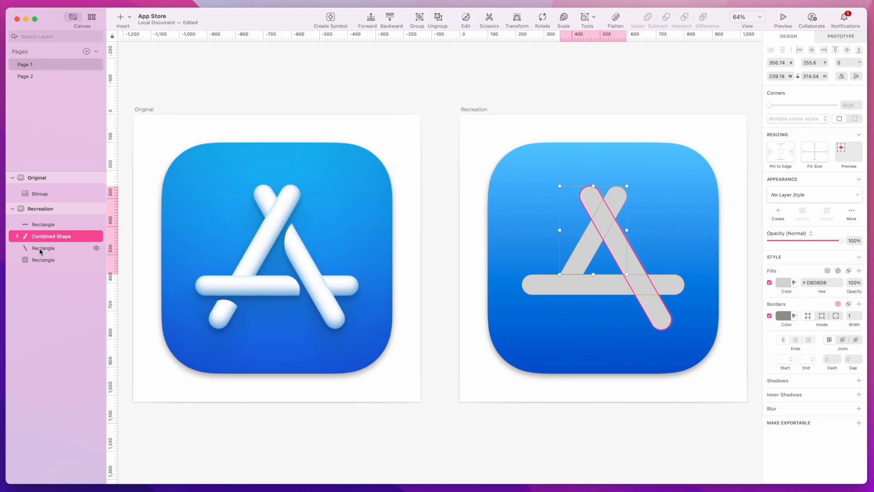
- Place a full copy of the right-leaning bar from inside the combined shape as a separate layer directly beneath that shape
{"action": "left_click", "coordinate": [17, 236]}
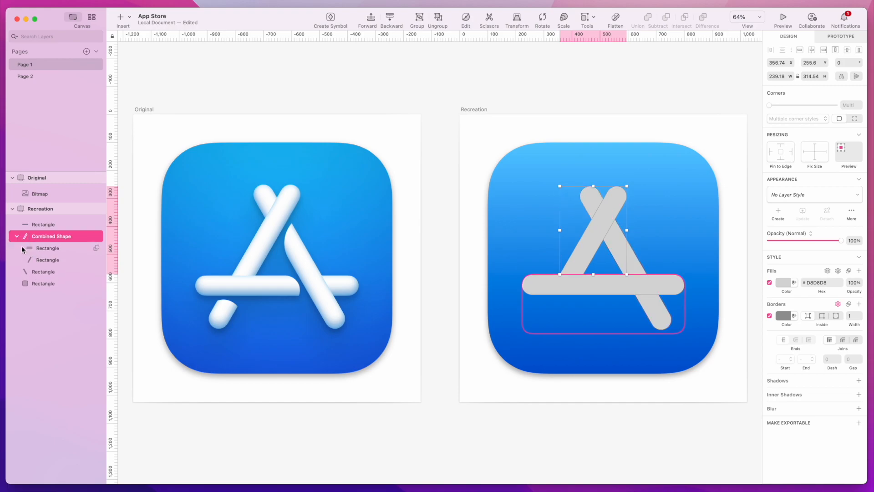
{"action": "left_click", "coordinate": [42, 259]}
{"action": "left_click_drag", "start_coordinate": [45, 259], "coordinate": [20, 273]}
{"action": "left_click", "coordinate": [17, 236]}
{"action": "left_click", "coordinate": [17, 237]}
{"action": "key", "text": "super+z"}
{"action": "key", "text": "Escape"}
{"action": "left_click", "coordinate": [44, 272]}
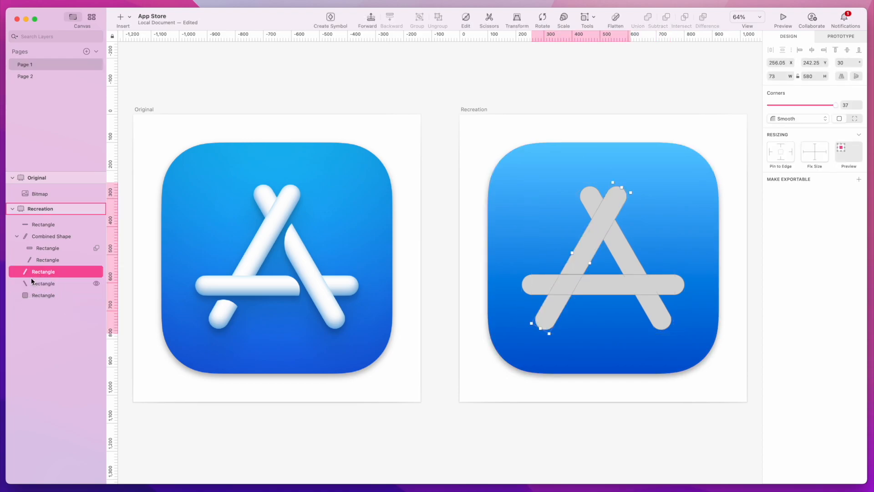
{"action": "left_click", "coordinate": [16, 237]}
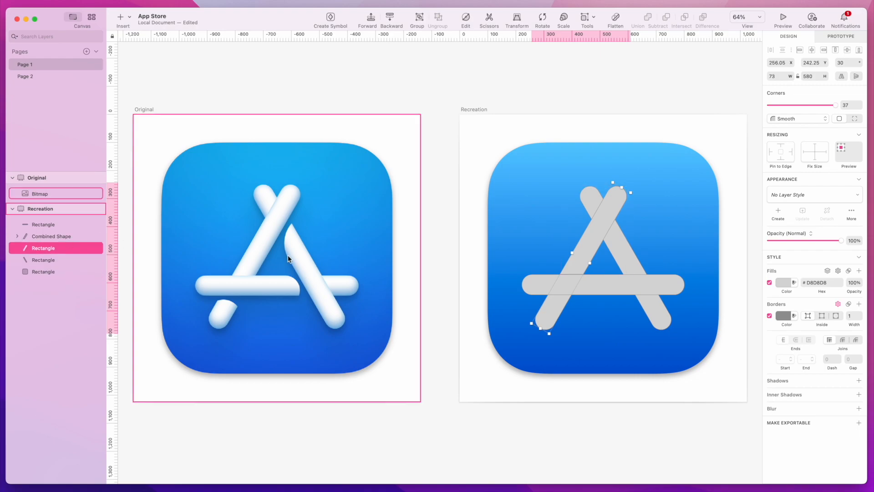
- Turn off the combined shape's border and set its fill to the light red #E28686
{"action": "left_click", "coordinate": [580, 252]}
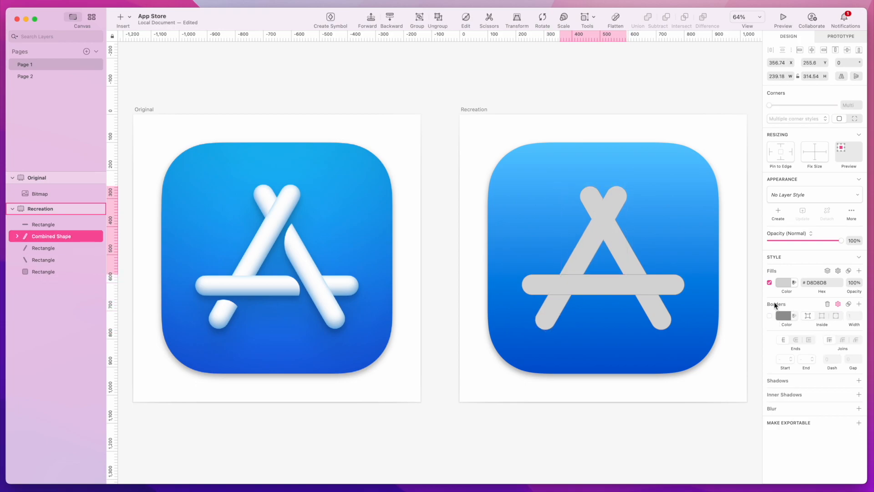
{"action": "left_click", "coordinate": [784, 282]}
{"action": "left_click", "coordinate": [806, 331]}
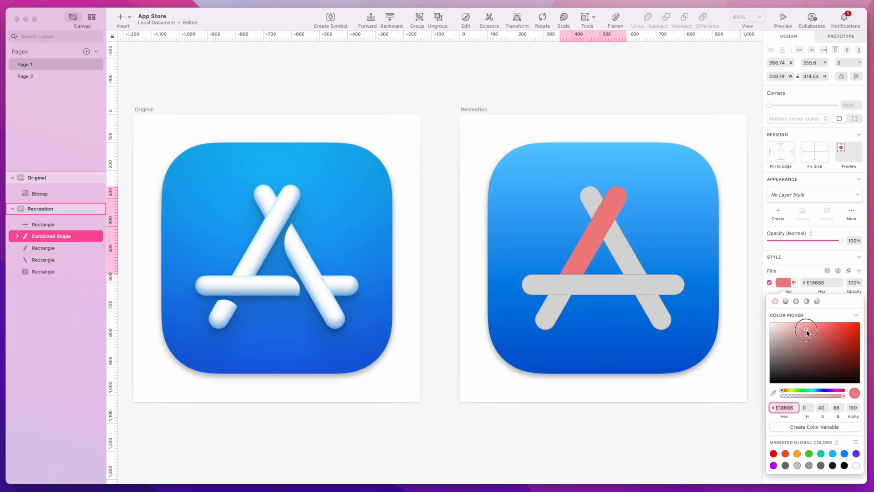
{"action": "left_click", "coordinate": [749, 265]}
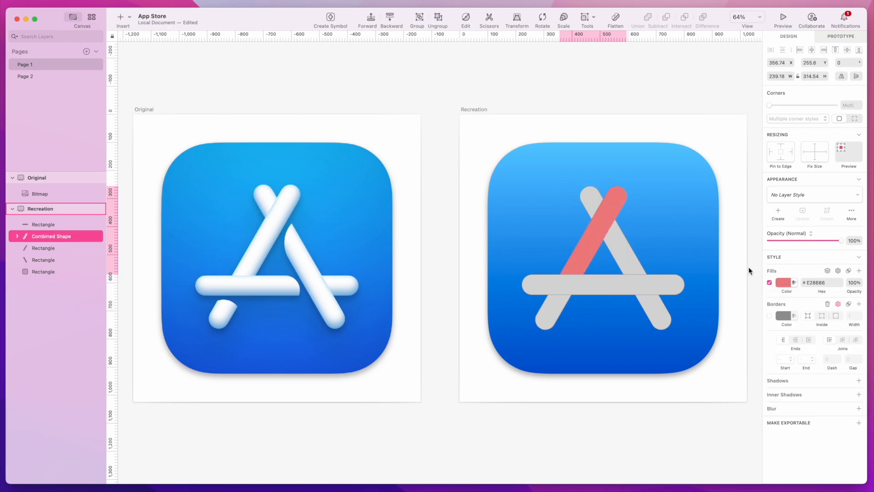
- Cut the full right-leaning bar down to a short stub below the crossbar with a slanted straight upper edge
{"action": "left_click", "coordinate": [551, 312]}
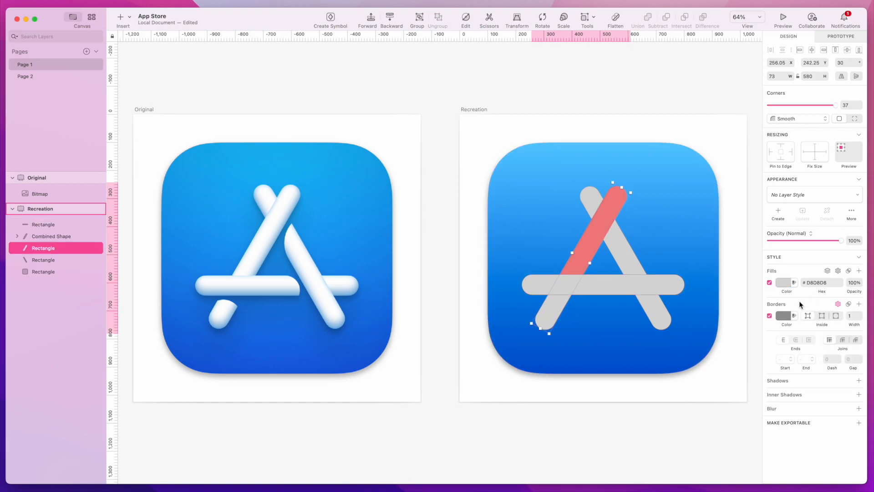
{"action": "double_click", "coordinate": [552, 307]}
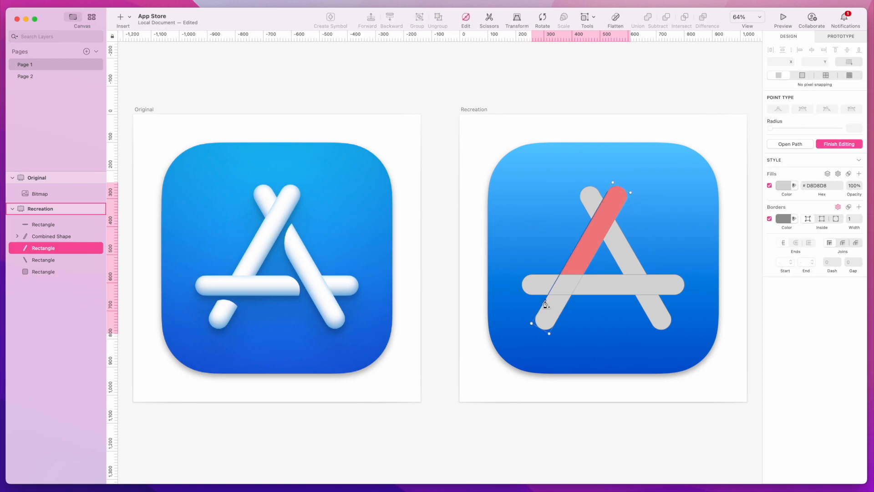
{"action": "left_click_drag", "start_coordinate": [545, 304], "coordinate": [565, 312]}
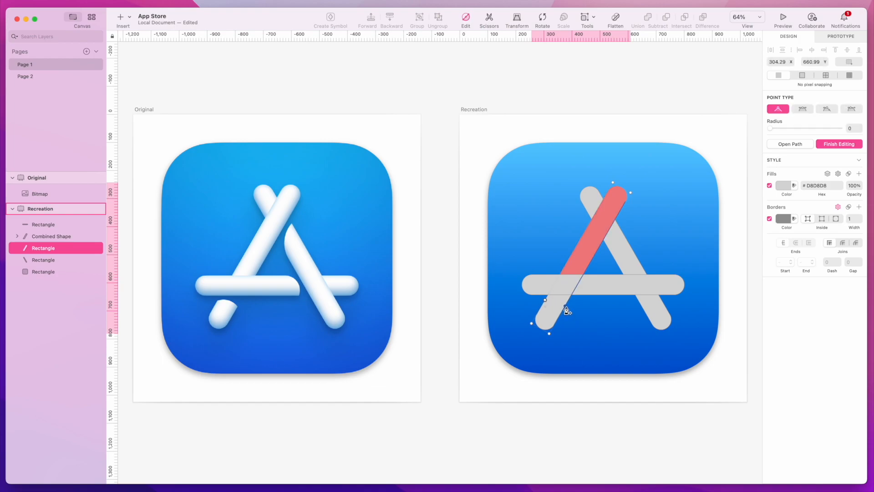
{"action": "left_click", "coordinate": [566, 307]}
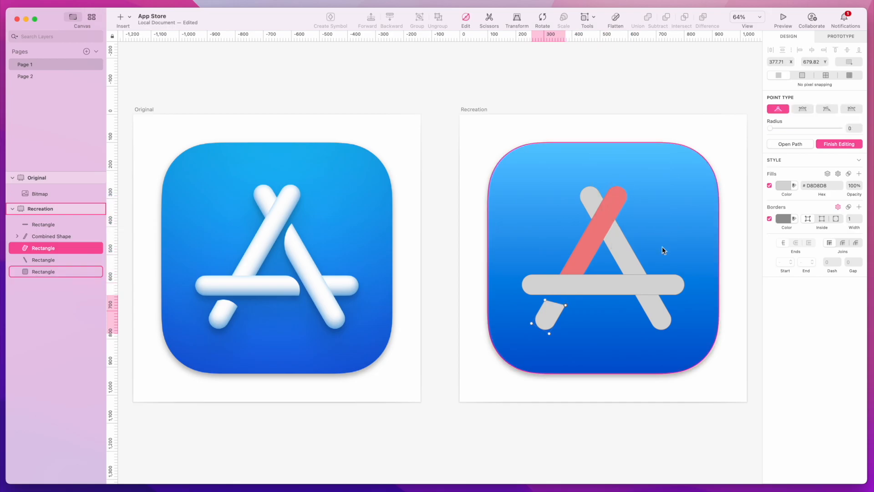
- Curve the stub's upper-right point, removing its lower handle and adjusting its upper handle so the side stays straight
{"action": "scroll", "coordinate": [556, 310], "scroll_direction": "up", "scroll_amount": 10}
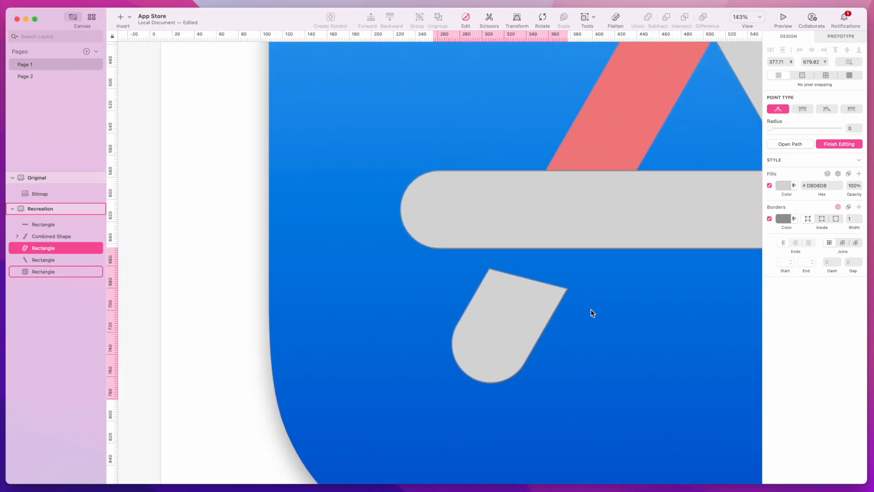
{"action": "left_click", "coordinate": [827, 109]}
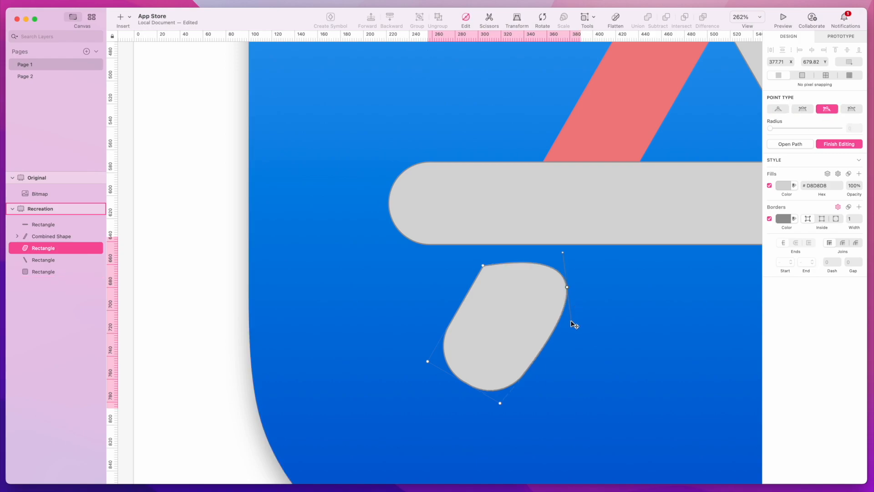
{"action": "left_click_drag", "start_coordinate": [571, 321], "coordinate": [566, 298]}
{"action": "key", "text": "BackSpace"}
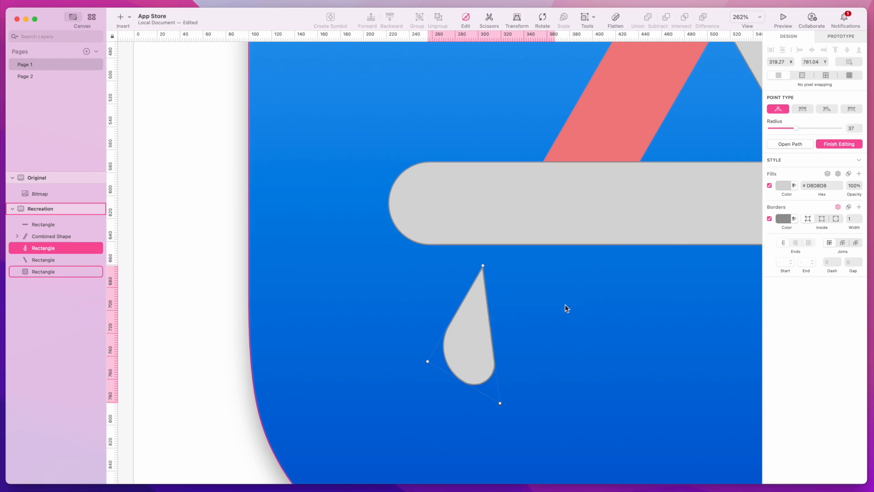
{"action": "key", "text": "super+z"}
{"action": "left_click", "coordinate": [571, 322]}
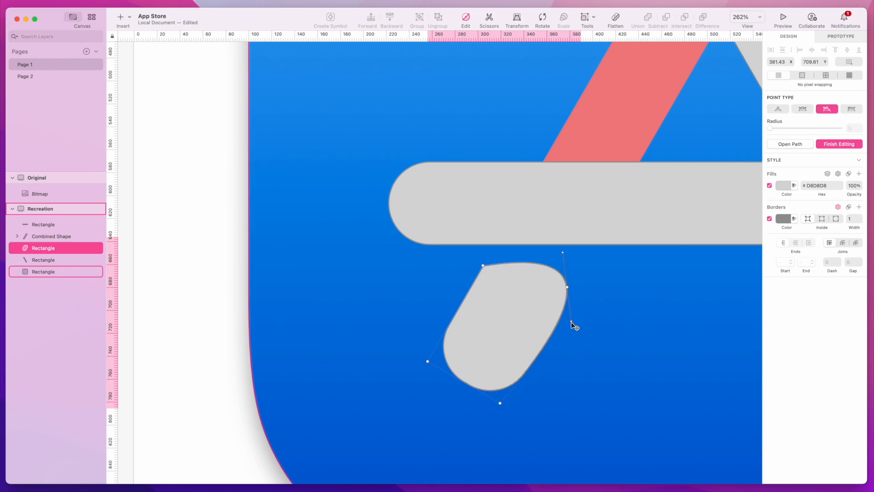
{"action": "key", "text": "BackSpace"}
{"action": "left_click_drag", "start_coordinate": [563, 252], "coordinate": [563, 256]}
- Curve the stub's upper-left point, removing its outer handle and pulling in the remaining one to flatten the arc
{"action": "left_click", "coordinate": [483, 266]}
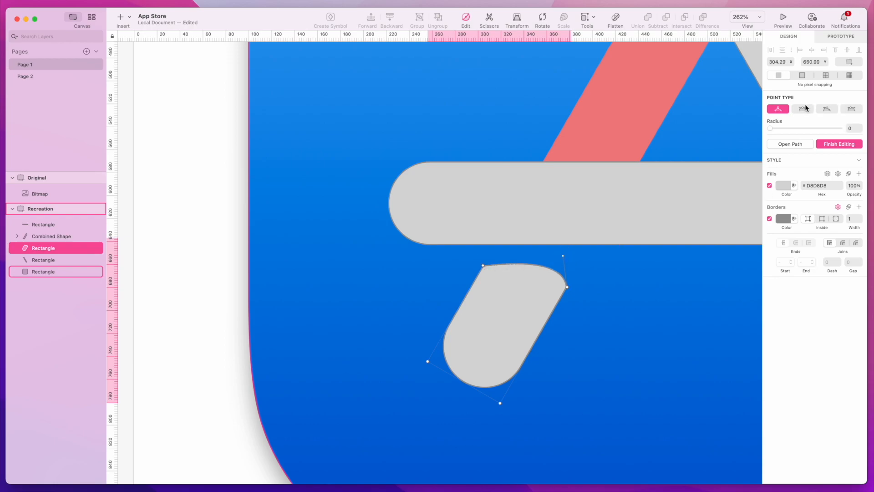
{"action": "left_click", "coordinate": [826, 109]}
{"action": "left_click", "coordinate": [453, 283]}
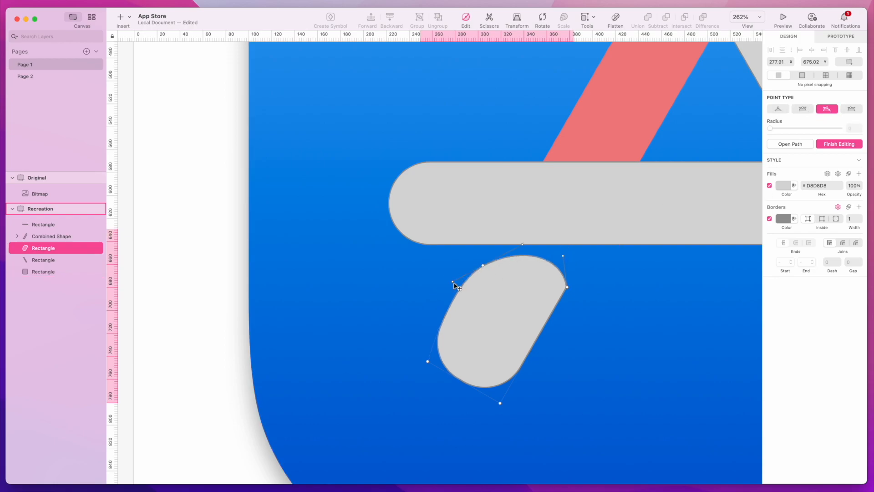
{"action": "scroll", "coordinate": [530, 296], "scroll_direction": "down", "scroll_amount": 6}
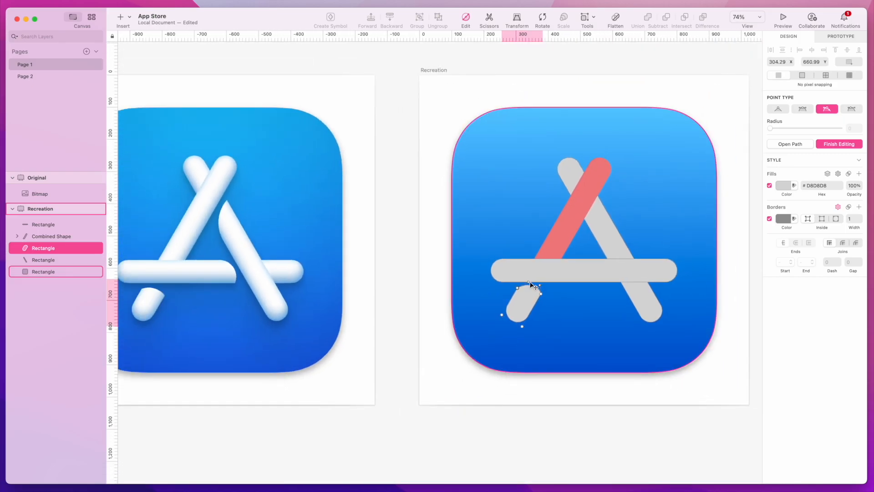
{"action": "mouse_move", "coordinate": [530, 284]}
{"action": "left_mouse_down"}
{"action": "mouse_move", "coordinate": [524, 286]}
{"action": "mouse_move", "coordinate": [539, 285]}
{"action": "left_mouse_up"}
{"action": "key", "text": "Escape"}
{"action": "left_click", "coordinate": [577, 328]}
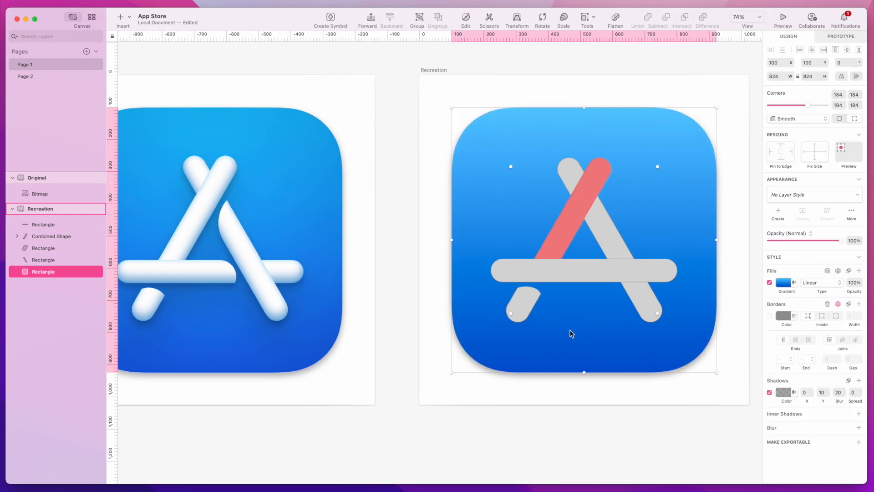
- Refine the stub's upper arc by repositioning the curve handles of its two upper points
{"action": "left_click", "coordinate": [530, 294]}
{"action": "scroll", "coordinate": [530, 294], "scroll_direction": "left", "scroll_amount": 1}
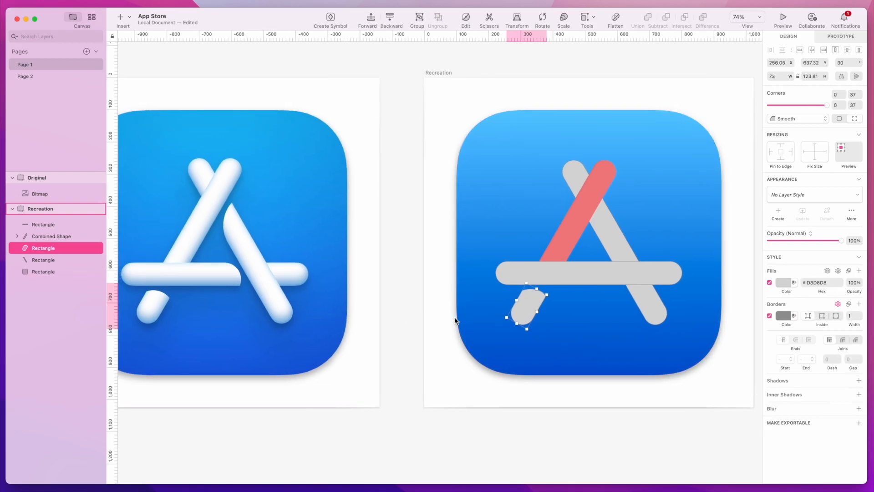
{"action": "scroll", "coordinate": [538, 297], "scroll_direction": "up", "scroll_amount": 10}
{"action": "double_click", "coordinate": [544, 294]}
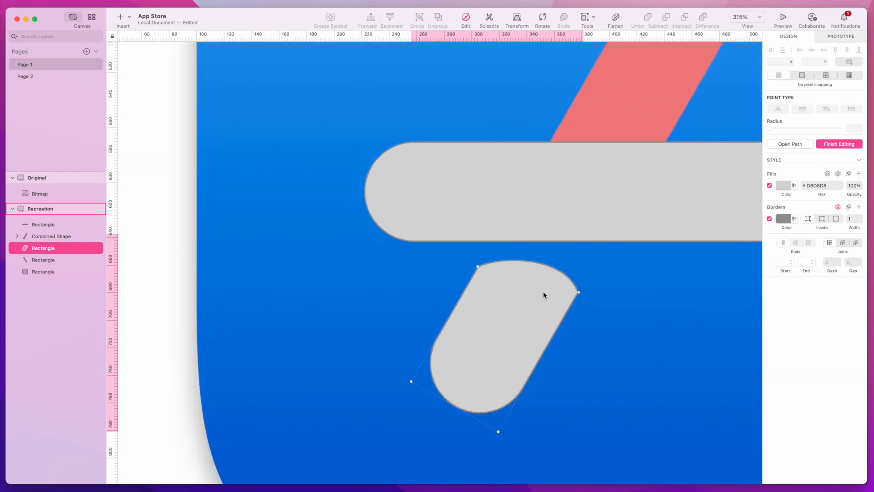
{"action": "left_click", "coordinate": [577, 292]}
{"action": "left_click_drag", "start_coordinate": [569, 258], "coordinate": [486, 262]}
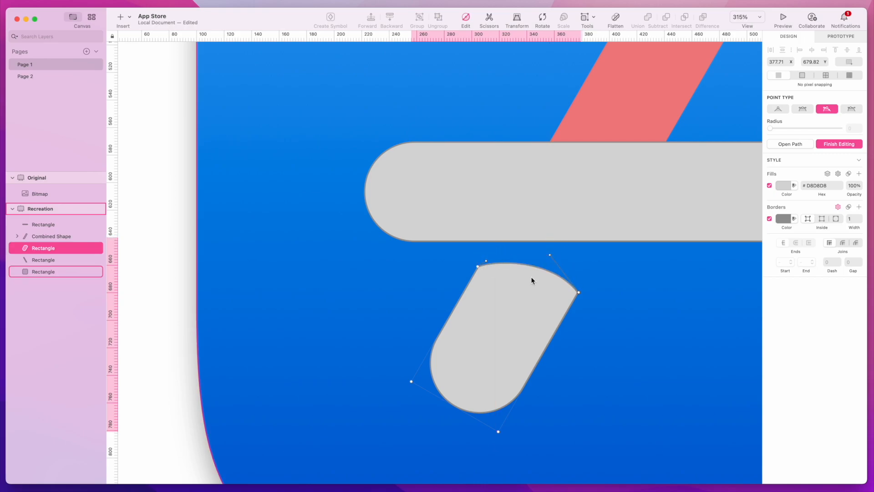
{"action": "left_click", "coordinate": [586, 361]}
- Compare the short stub's shape and placement with the lower-left piece of the original icon's A
{"action": "key", "text": "super+2"}
{"action": "key", "text": "super+1"}
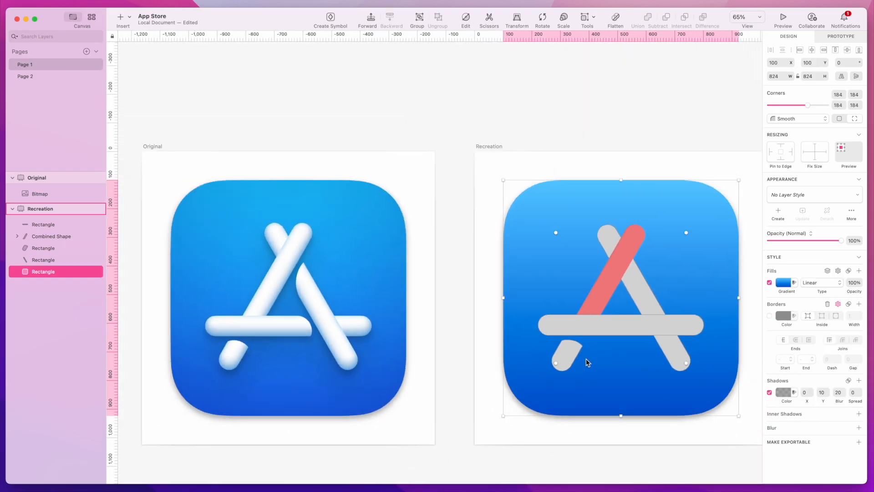
{"action": "scroll", "coordinate": [537, 369], "scroll_direction": "left", "scroll_amount": 1}
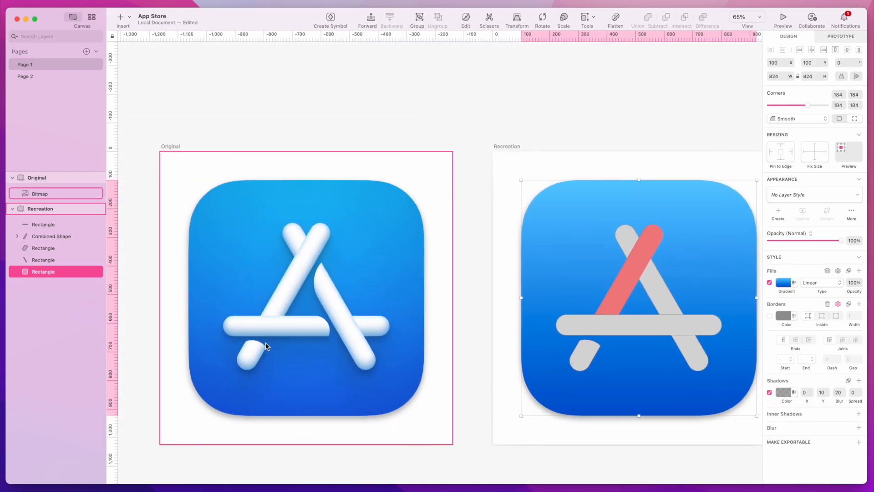
{"action": "scroll", "coordinate": [268, 348], "scroll_direction": "up", "scroll_amount": 3}
{"action": "scroll", "coordinate": [263, 343], "scroll_direction": "up", "scroll_amount": 4}
{"action": "scroll", "coordinate": [304, 357], "scroll_direction": "down", "scroll_amount": 2}
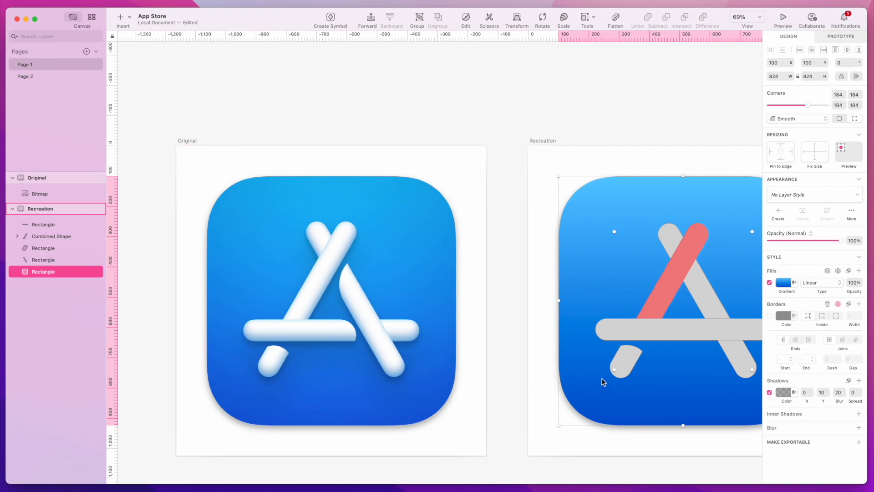
{"action": "left_click", "coordinate": [622, 363]}
{"action": "mouse_move", "coordinate": [630, 363]}
{"action": "left_mouse_down"}
{"action": "mouse_move", "coordinate": [278, 359]}
{"action": "mouse_move", "coordinate": [635, 371]}
{"action": "left_mouse_up"}
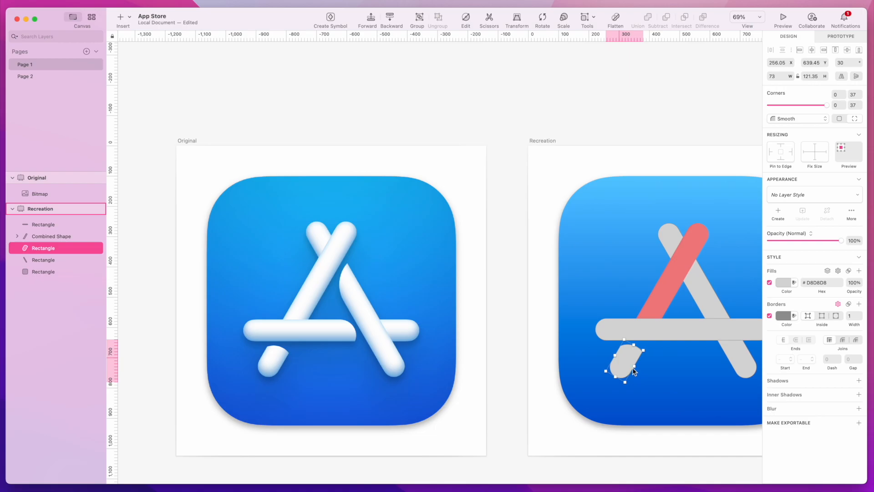
- Shorten the stub by adding new points just below its two upper corners and deleting the old corner points
{"action": "scroll", "coordinate": [646, 372], "scroll_direction": "right", "scroll_amount": 3}
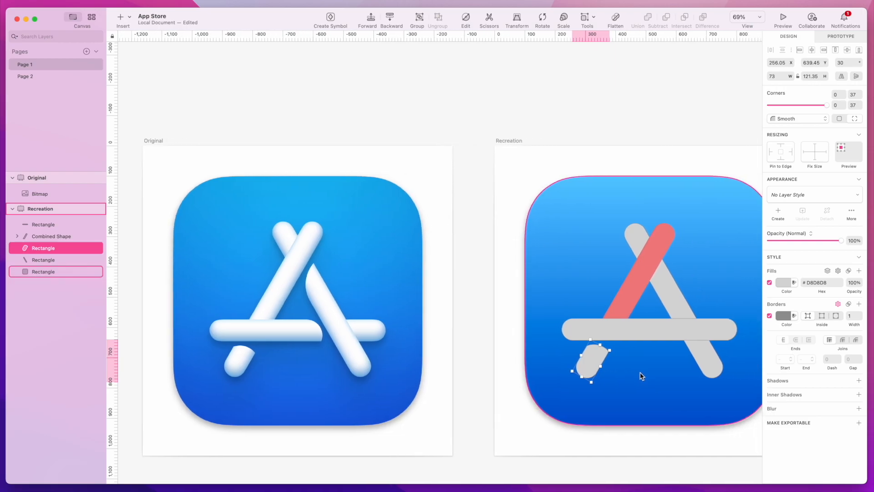
{"action": "key", "text": "super+Up"}
{"action": "scroll", "coordinate": [590, 348], "scroll_direction": "up", "scroll_amount": 5}
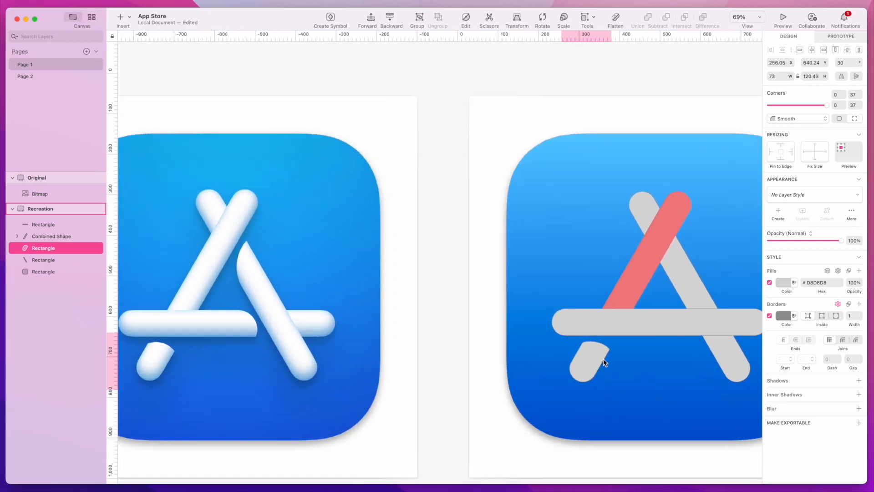
{"action": "double_click", "coordinate": [572, 333]}
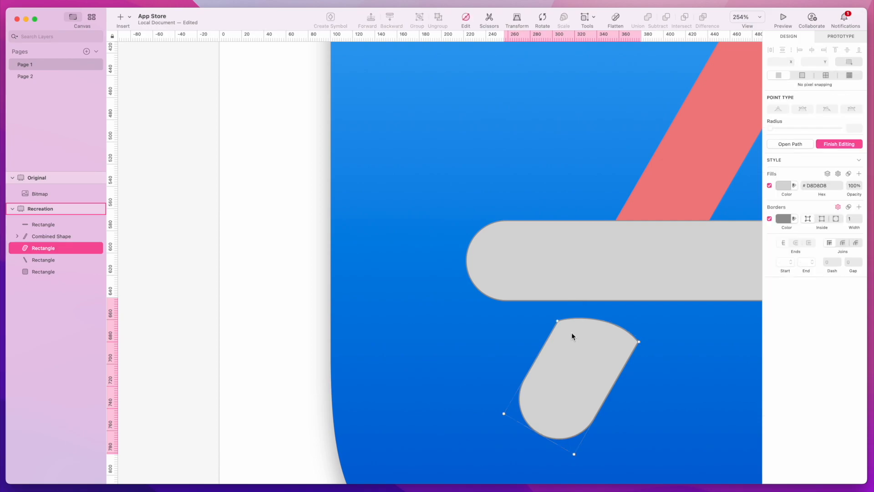
{"action": "left_click", "coordinate": [556, 325]}
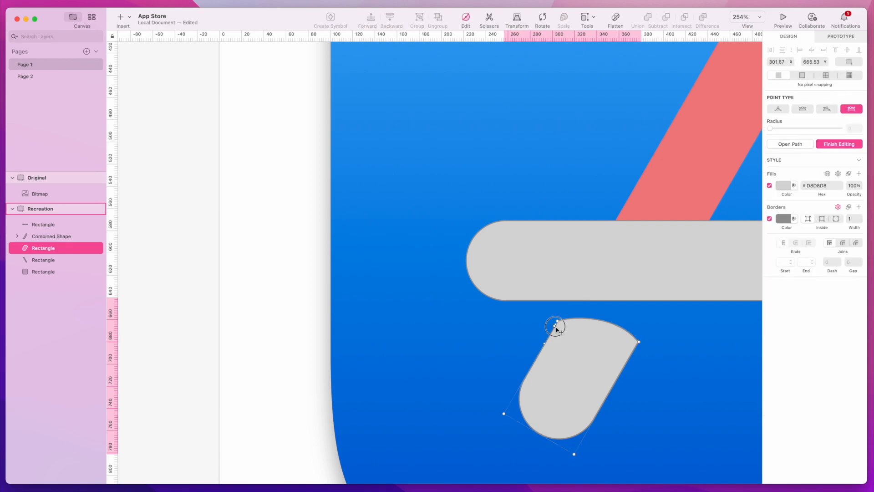
{"action": "left_click", "coordinate": [639, 342]}
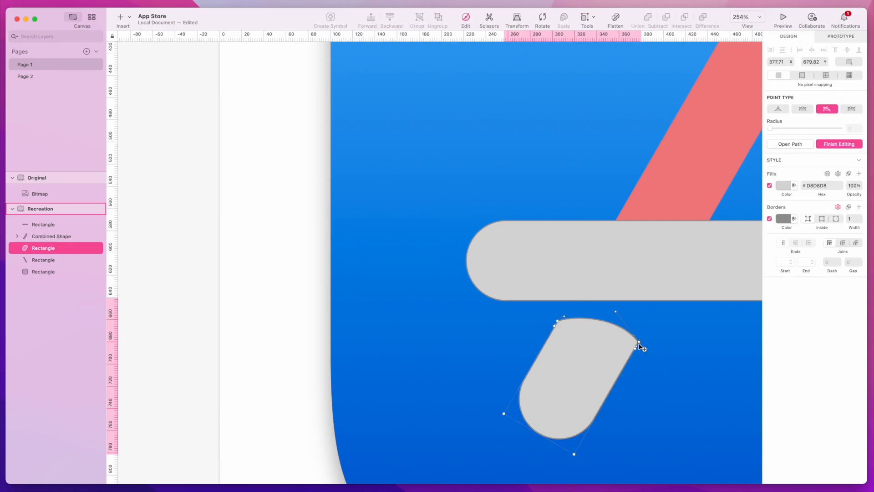
{"action": "key", "text": "Delete"}
- Give the stub's new upper-left point disconnected handles and pull its upper handle up and outward to begin the arc
{"action": "left_click", "coordinate": [557, 324]}
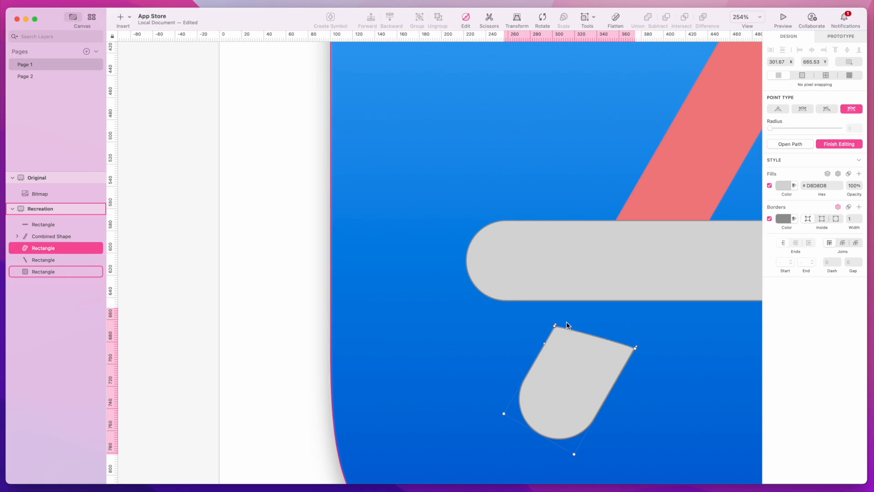
{"action": "left_click", "coordinate": [827, 109]}
{"action": "left_click_drag", "start_coordinate": [556, 332], "coordinate": [561, 330]}
{"action": "key", "text": "super+z"}
{"action": "scroll", "coordinate": [556, 326], "scroll_direction": "up", "scroll_amount": 5}
{"action": "left_click_drag", "start_coordinate": [545, 317], "coordinate": [596, 305]}
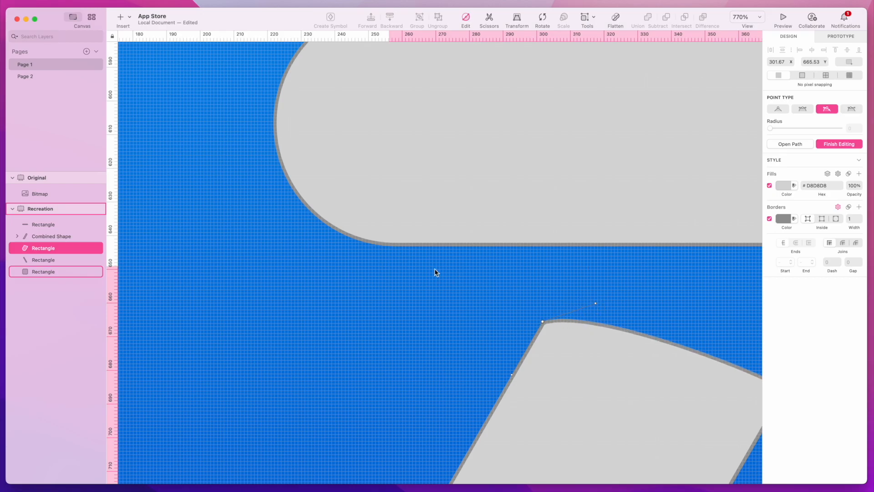
{"action": "scroll", "coordinate": [584, 351], "scroll_direction": "down", "scroll_amount": 5}
{"action": "scroll", "coordinate": [528, 297], "scroll_direction": "up", "scroll_amount": 4}
{"action": "left_click_drag", "start_coordinate": [507, 296], "coordinate": [510, 291]}
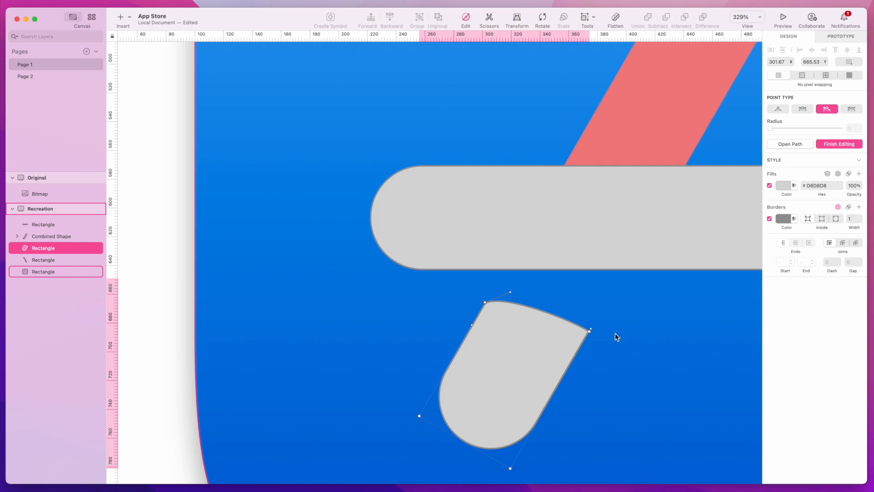
- Curve the stub's new upper-right point with mirrored handles, remove its lower handle, and pull in the upper one to shape the arc
{"action": "left_click", "coordinate": [590, 331]}
{"action": "left_click", "coordinate": [803, 109]}
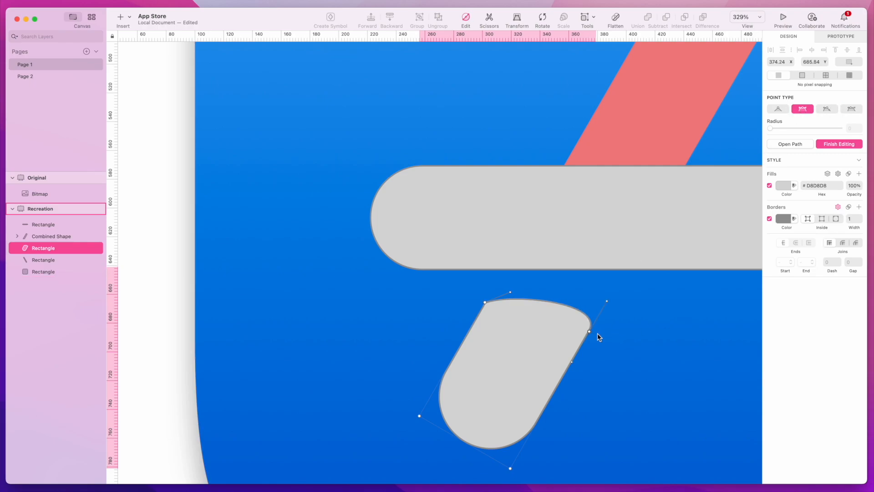
{"action": "left_click", "coordinate": [573, 362]}
{"action": "scroll", "coordinate": [575, 364], "scroll_direction": "left", "scroll_amount": 1}
{"action": "key", "text": "BackSpace"}
{"action": "left_click_drag", "start_coordinate": [612, 300], "coordinate": [507, 298]}
{"action": "key", "text": "Escape"}
- Compare the reshaped stub and overall A with the original icon side by side
{"action": "scroll", "coordinate": [631, 391], "scroll_direction": "down", "scroll_amount": 5}
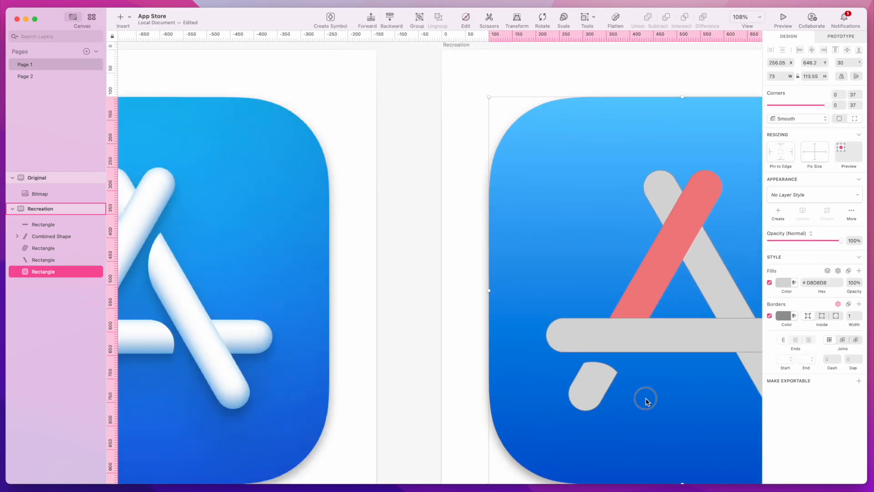
{"action": "left_click", "coordinate": [645, 401]}
{"action": "scroll", "coordinate": [646, 401], "scroll_direction": "down", "scroll_amount": 4}
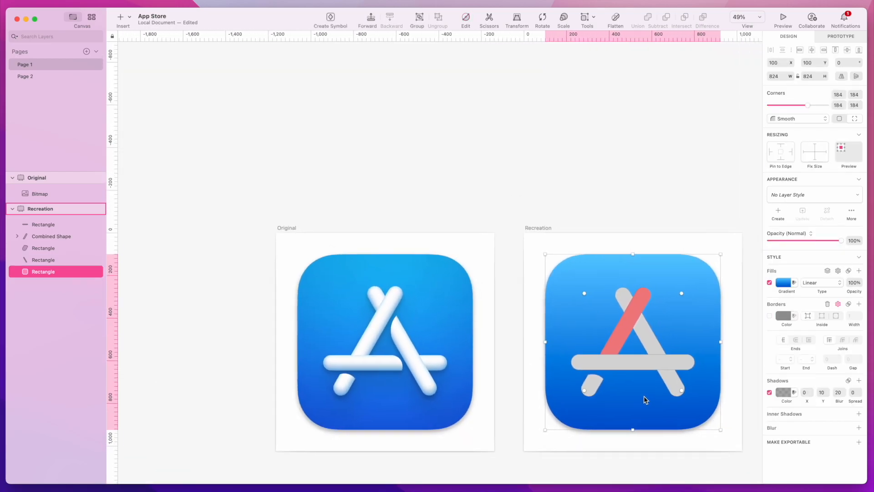
{"action": "scroll", "coordinate": [645, 401], "scroll_direction": "right", "scroll_amount": 3}
{"action": "scroll", "coordinate": [642, 399], "scroll_direction": "down", "scroll_amount": 2}
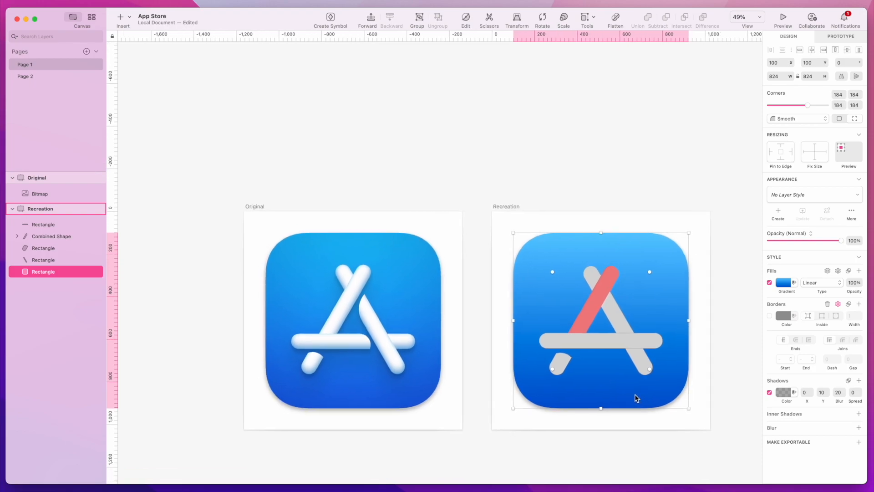
{"action": "scroll", "coordinate": [581, 371], "scroll_direction": "down", "scroll_amount": 2}
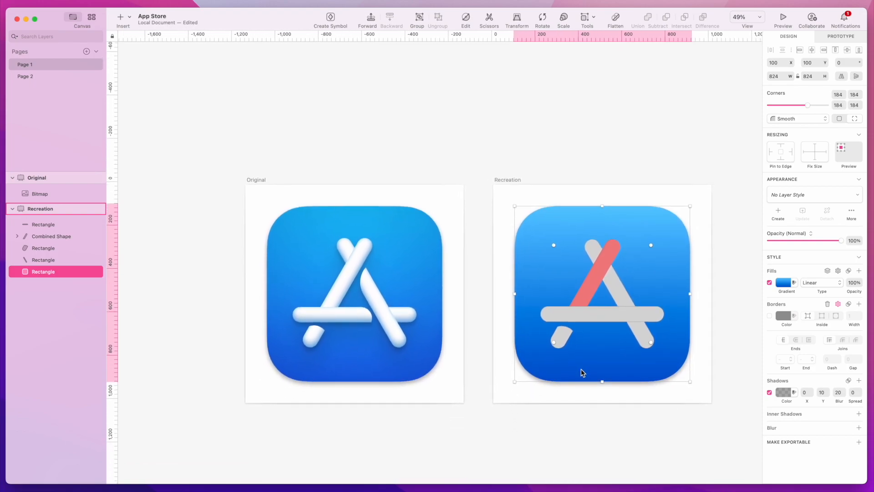
{"action": "scroll", "coordinate": [581, 369], "scroll_direction": "up", "scroll_amount": 3}
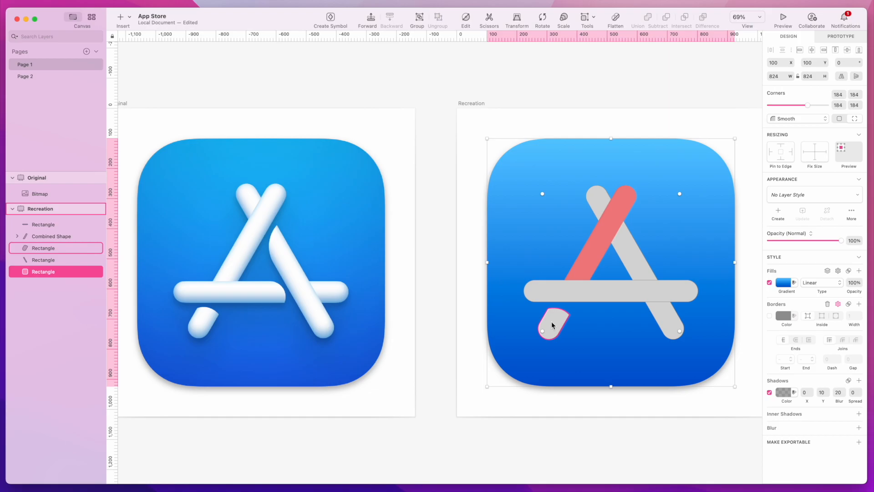
- Duplicate the long grey diagonal bar and the red bar, flattening the red copy into a single path
{"action": "left_click", "coordinate": [641, 273]}
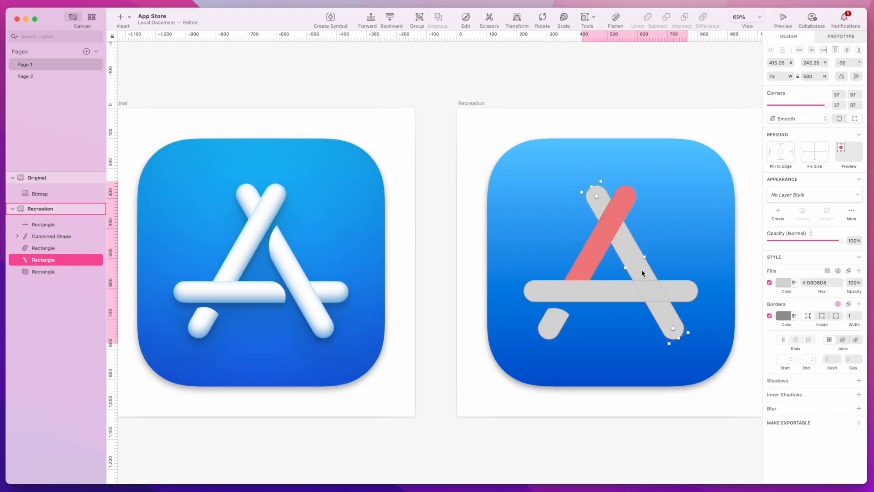
{"action": "key", "text": "super+d"}
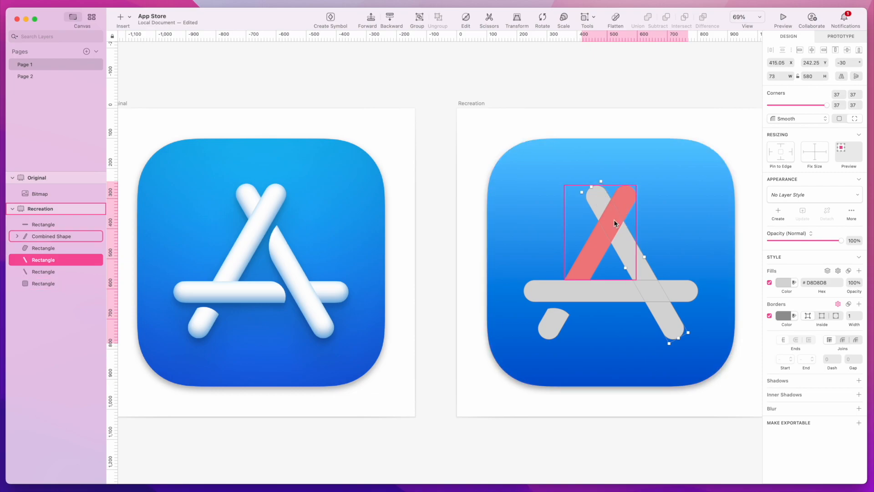
{"action": "left_click", "coordinate": [614, 220]}
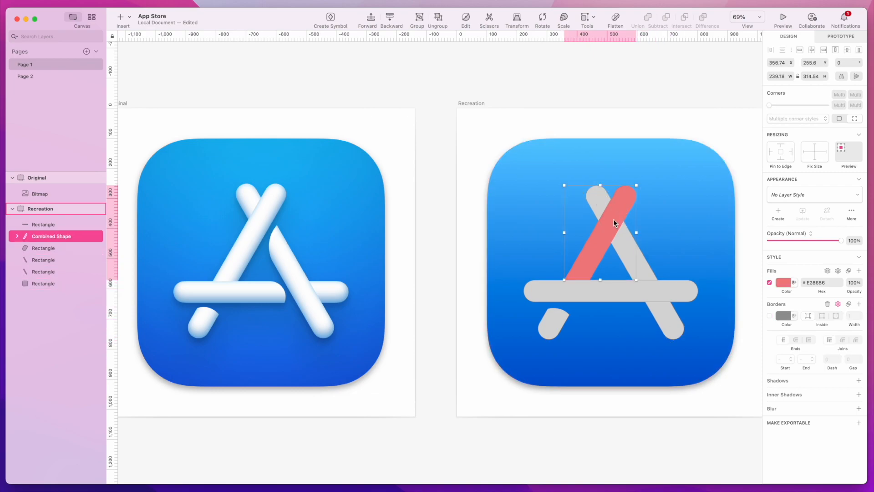
{"action": "left_click", "coordinate": [599, 194]}
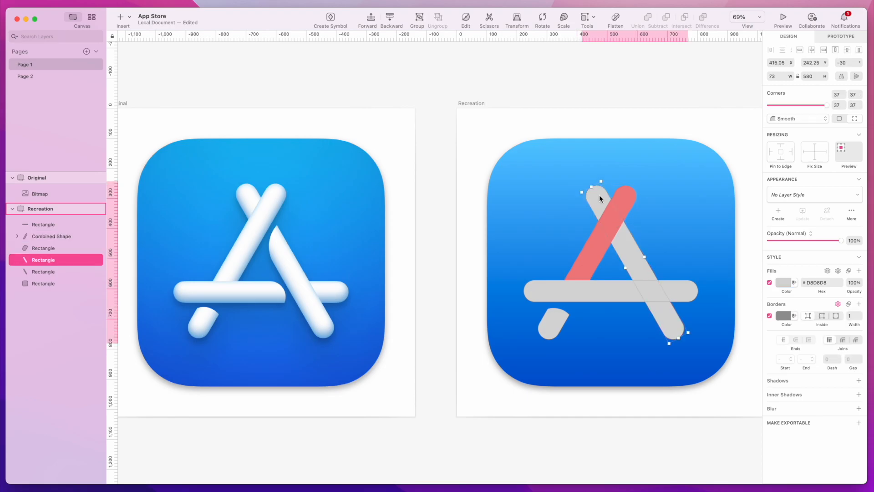
{"action": "left_click", "coordinate": [610, 223]}
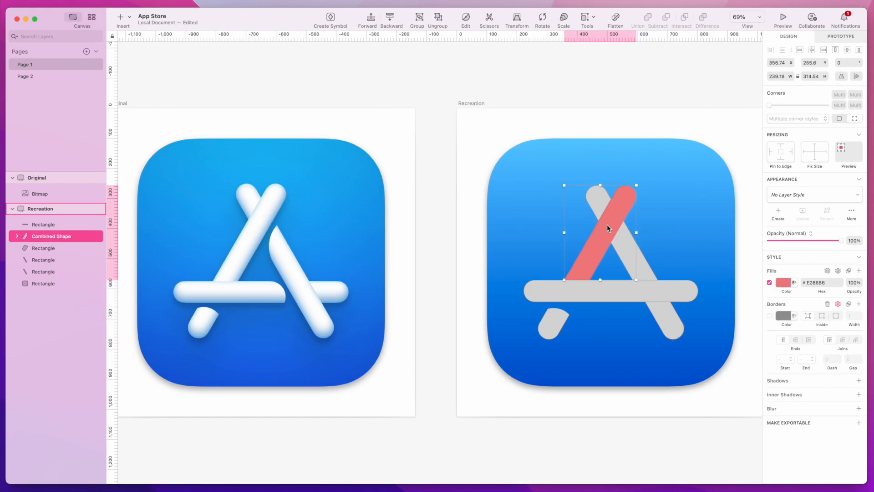
{"action": "key", "text": "super+d"}
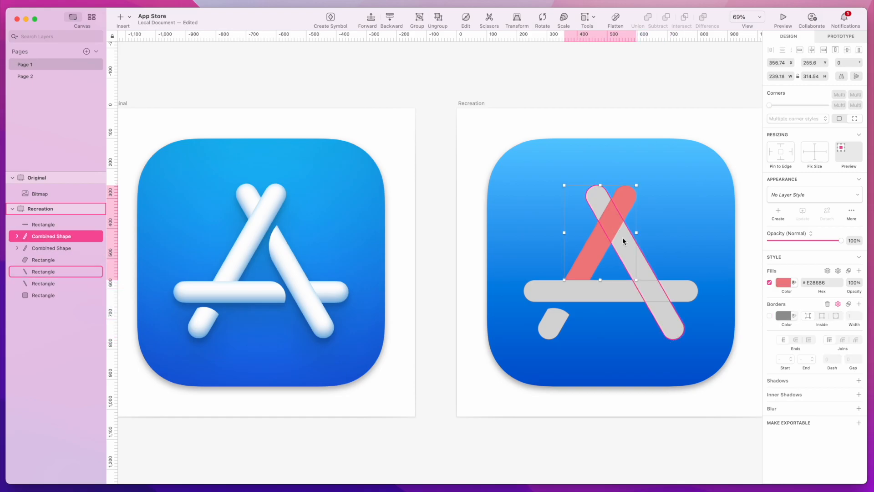
{"action": "left_click", "coordinate": [615, 20]}
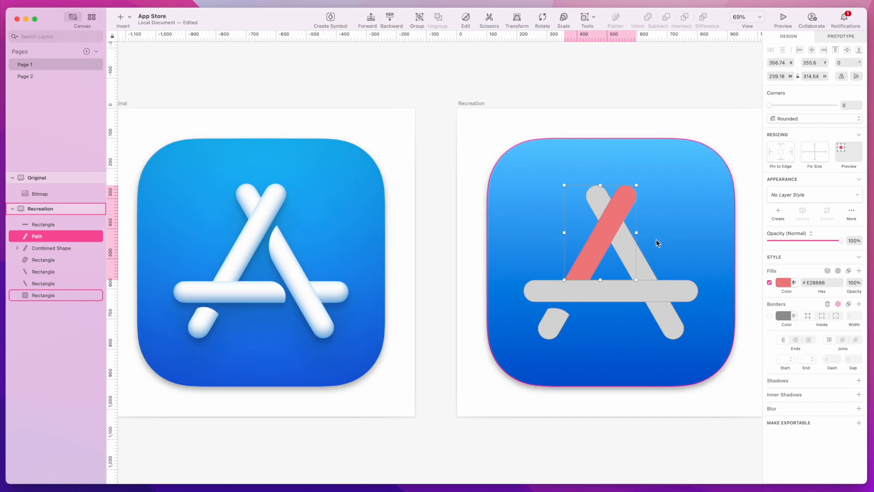
- Stretch the flattened red copy's right-side and lower-right points outward so it covers the grey diagonal below the crossing
{"action": "double_click", "coordinate": [609, 235]}
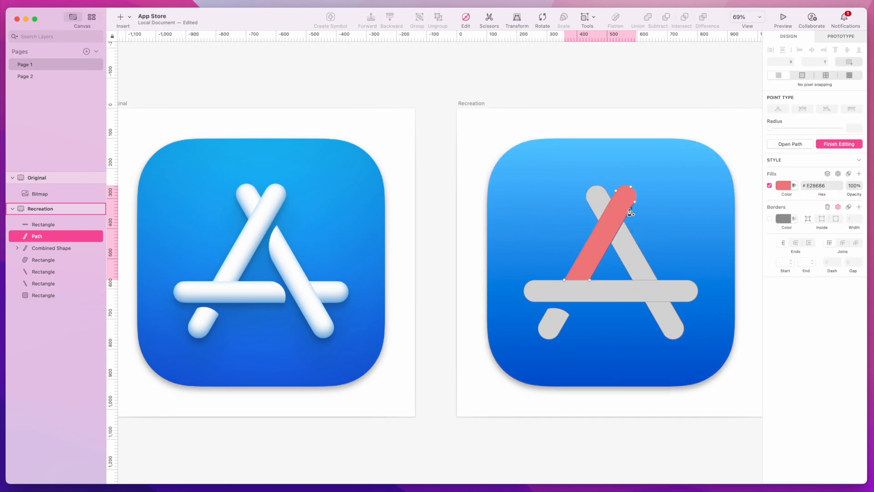
{"action": "mouse_move", "coordinate": [631, 181]}
{"action": "left_mouse_down"}
{"action": "mouse_move", "coordinate": [728, 357]}
{"action": "mouse_move", "coordinate": [712, 327]}
{"action": "left_mouse_up"}
{"action": "left_click", "coordinate": [631, 187]}
{"action": "left_click_drag", "start_coordinate": [590, 280], "coordinate": [661, 362]}
{"action": "left_click", "coordinate": [695, 214]}
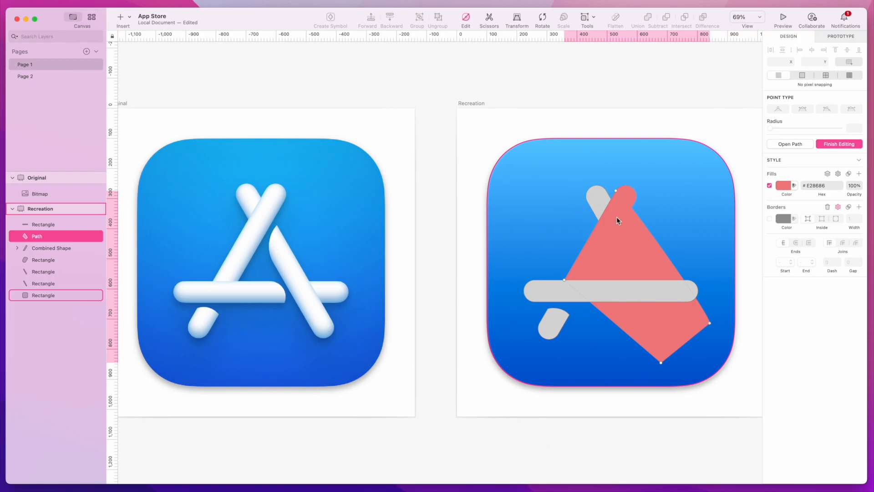
{"action": "key", "text": "Escape"}
- Subtract the stretched red path from the duplicated grey diagonal bar, keeping only its short upper-left tip
{"action": "left_click", "coordinate": [598, 187]}
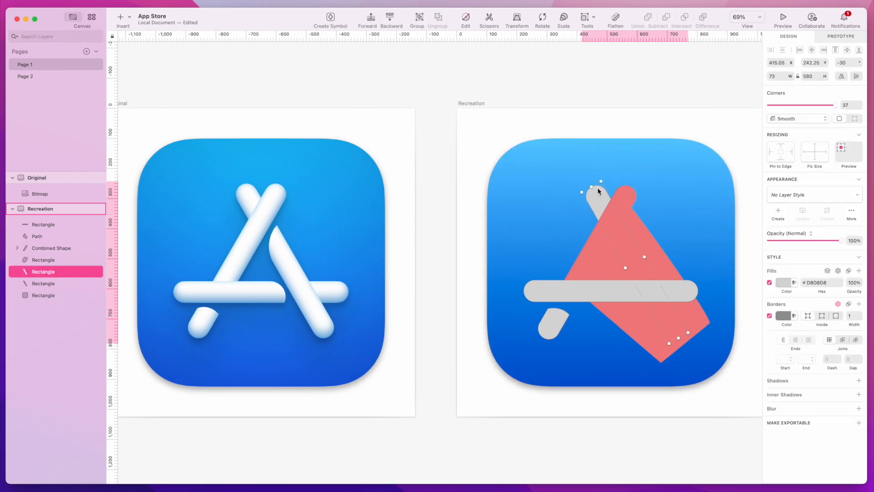
{"action": "left_click", "coordinate": [595, 258]}
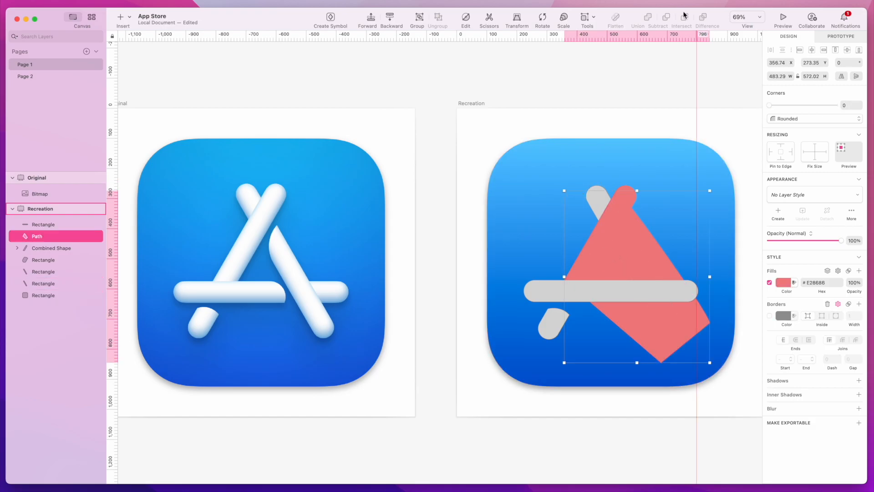
{"action": "left_click", "coordinate": [597, 111]}
{"action": "left_click", "coordinate": [602, 204]}
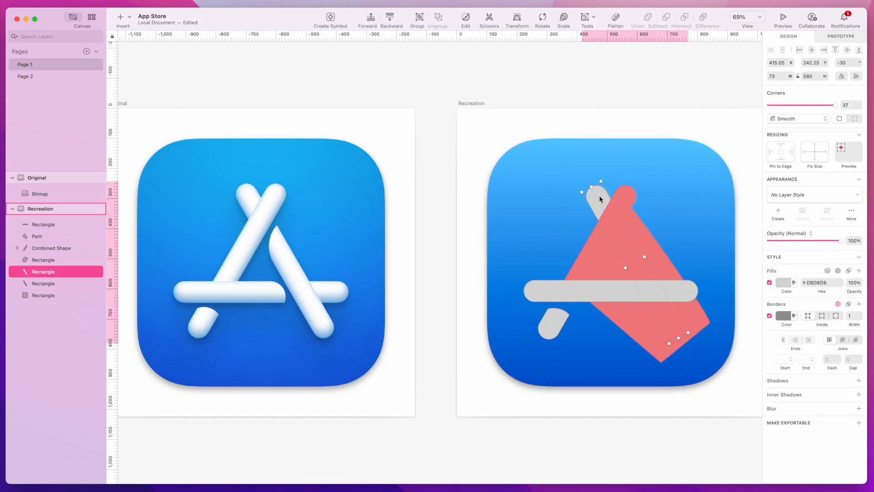
{"action": "left_click", "coordinate": [600, 272]}
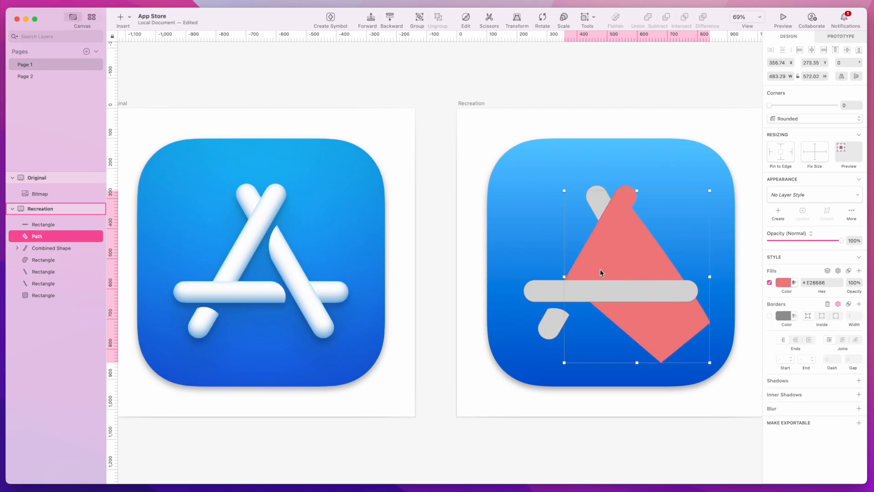
{"action": "left_click", "coordinate": [605, 411]}
{"action": "left_click", "coordinate": [606, 224]}
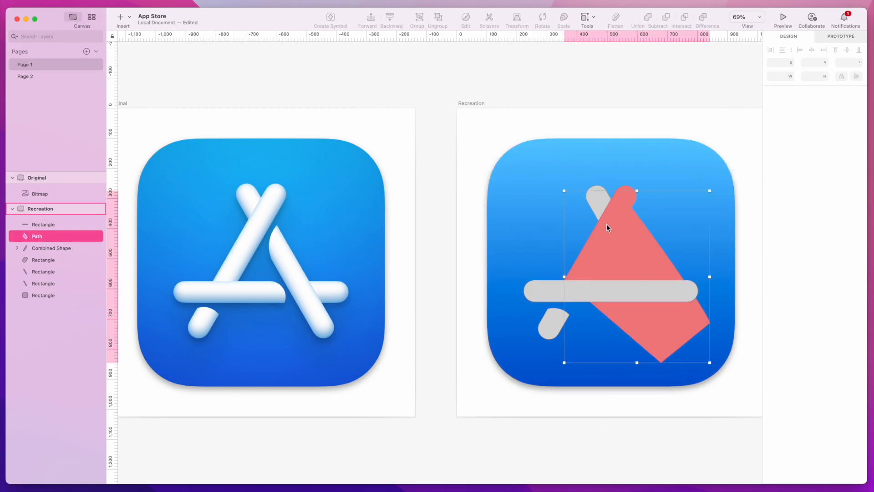
{"action": "left_click", "coordinate": [596, 189], "text": "shift"}
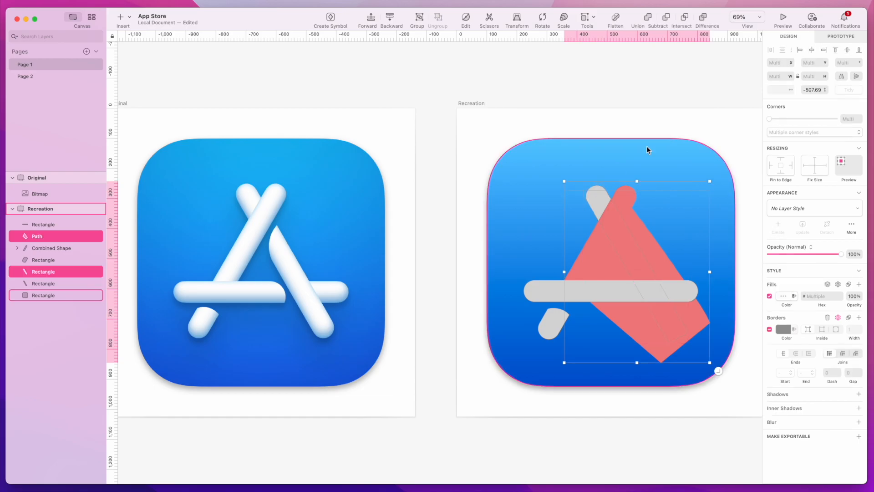
{"action": "left_click", "coordinate": [662, 15]}
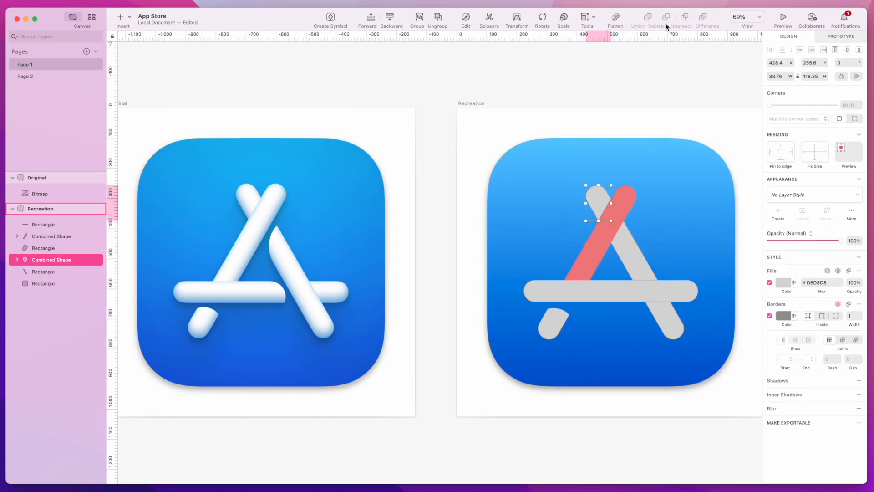
- Turn off the grey tip's border and flatten both the tip and the red bar into single paths
{"action": "left_click", "coordinate": [769, 315]}
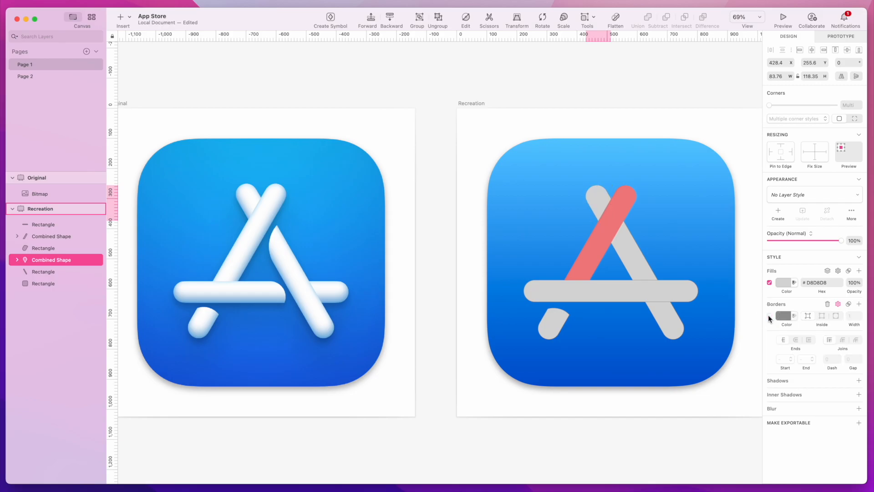
{"action": "left_click", "coordinate": [722, 142]}
{"action": "left_click", "coordinate": [593, 200]}
{"action": "left_click", "coordinate": [615, 18]}
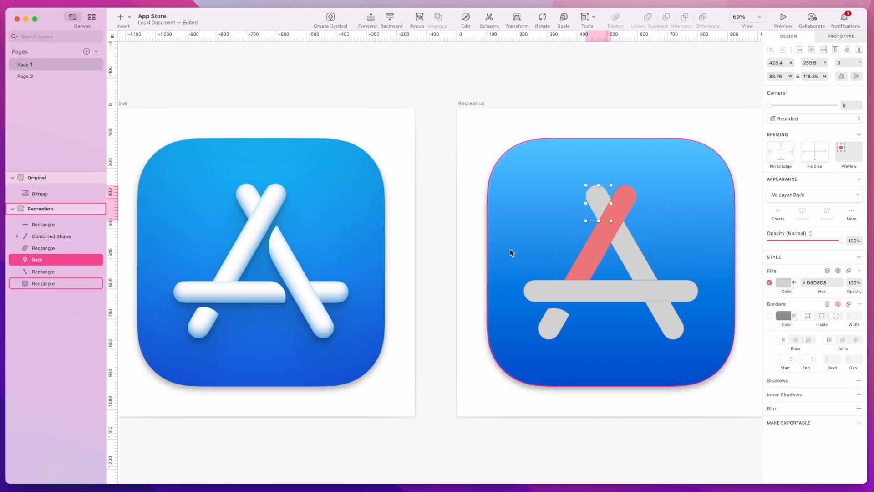
{"action": "left_click", "coordinate": [55, 236]}
{"action": "left_click", "coordinate": [614, 18]}
{"action": "left_click", "coordinate": [741, 162]}
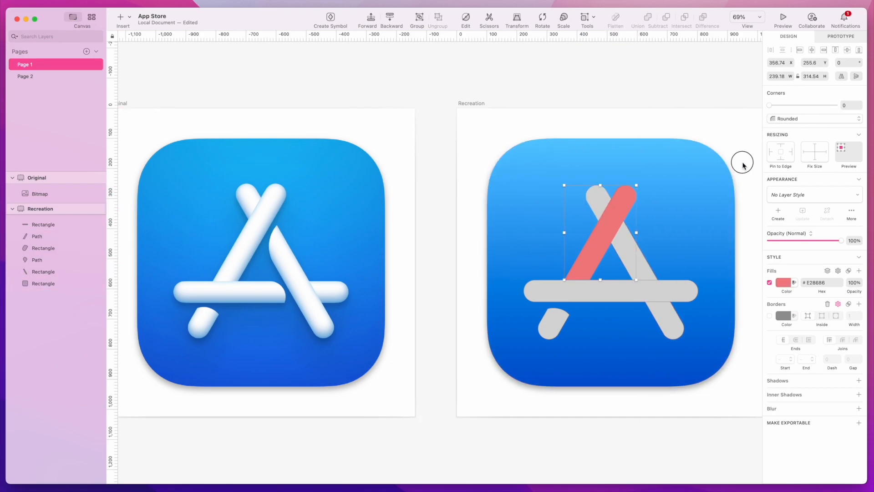
- Cut the long grey diagonal bar below the red bar by adding a point on each edge and deleting its upper end points
{"action": "left_click", "coordinate": [637, 267]}
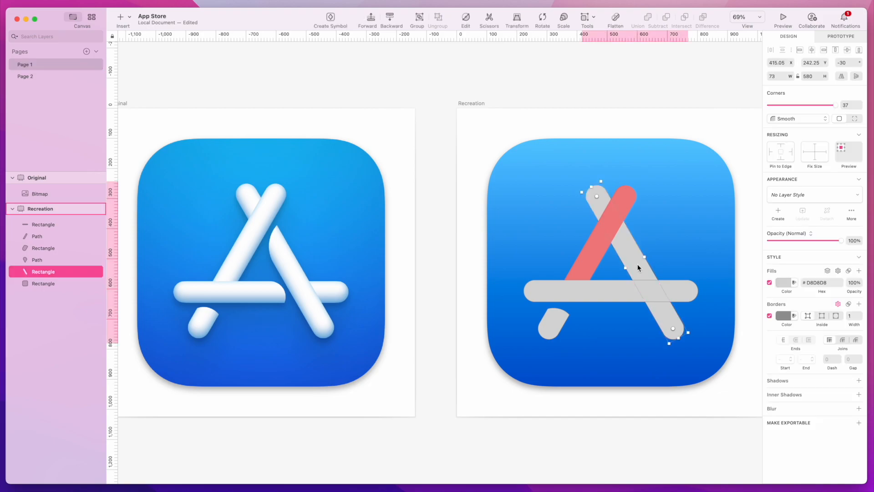
{"action": "left_click", "coordinate": [637, 264]}
{"action": "key", "text": "Return"}
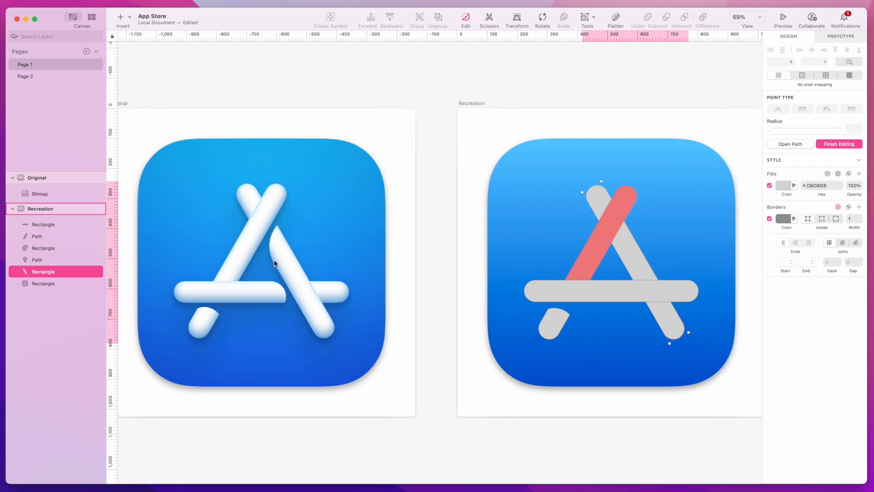
{"action": "left_click", "coordinate": [622, 260]}
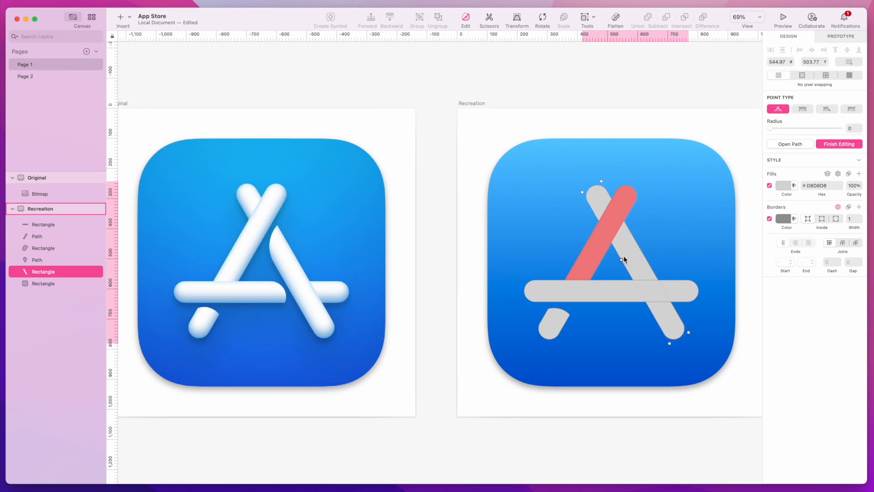
{"action": "left_click", "coordinate": [630, 232]}
{"action": "left_click_drag", "start_coordinate": [548, 163], "coordinate": [643, 211]}
{"action": "key", "text": "BackSpace"}
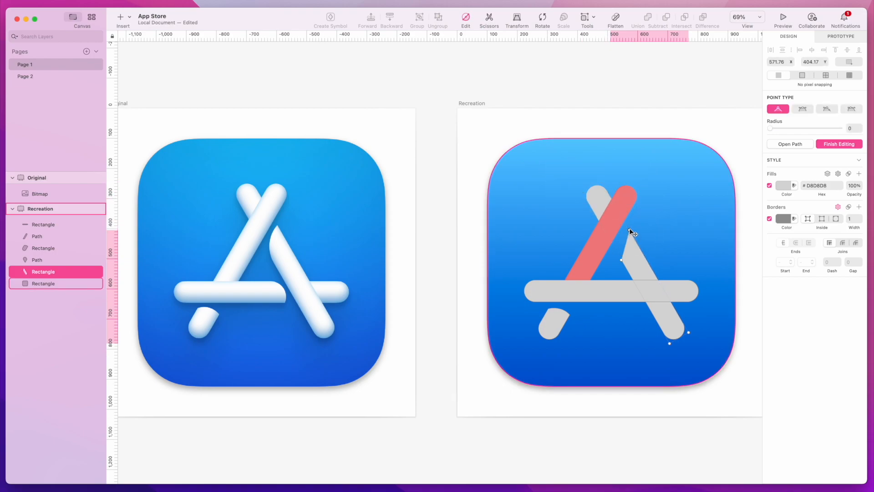
- Give the cut bar's new top point disconnected curve handles and remove its handle along the right edge
{"action": "left_click", "coordinate": [827, 110]}
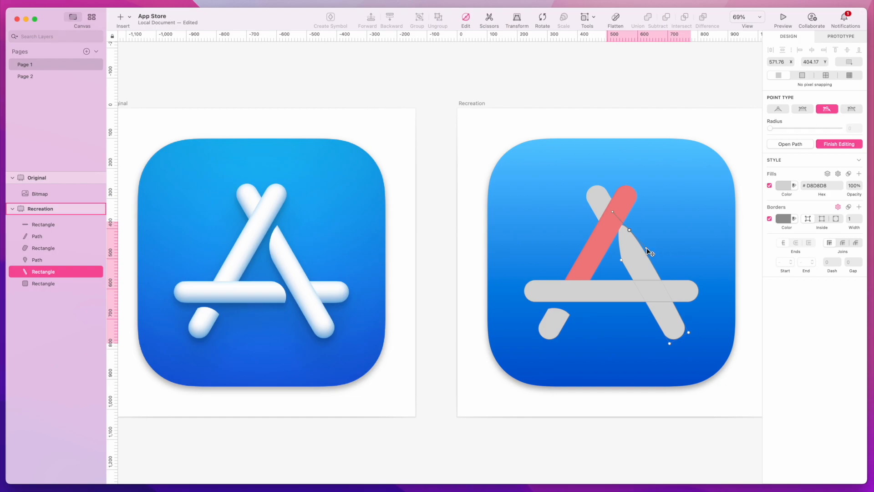
{"action": "key", "text": "BackSpace"}
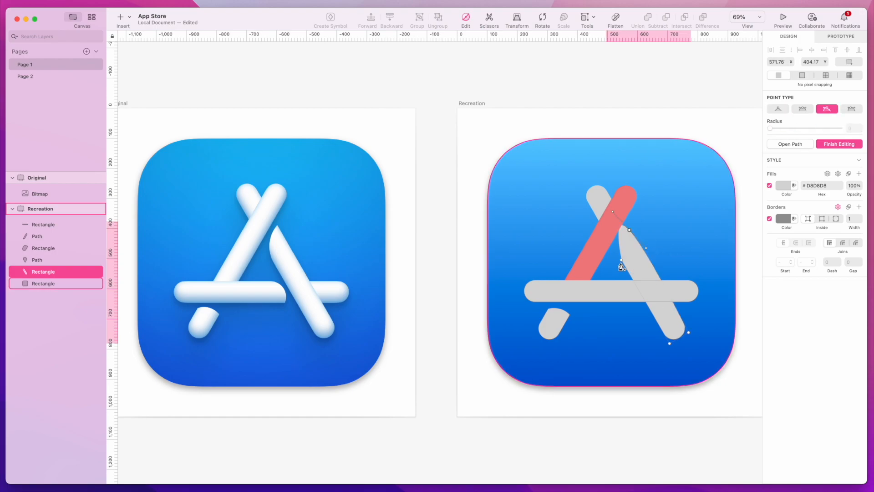
{"action": "key", "text": "super+z"}
{"action": "key", "text": "BackSpace"}
- Give the cut bar's left point disconnected handles and adjust the handles so the edge up to the tip bulges outward
{"action": "left_click", "coordinate": [621, 260]}
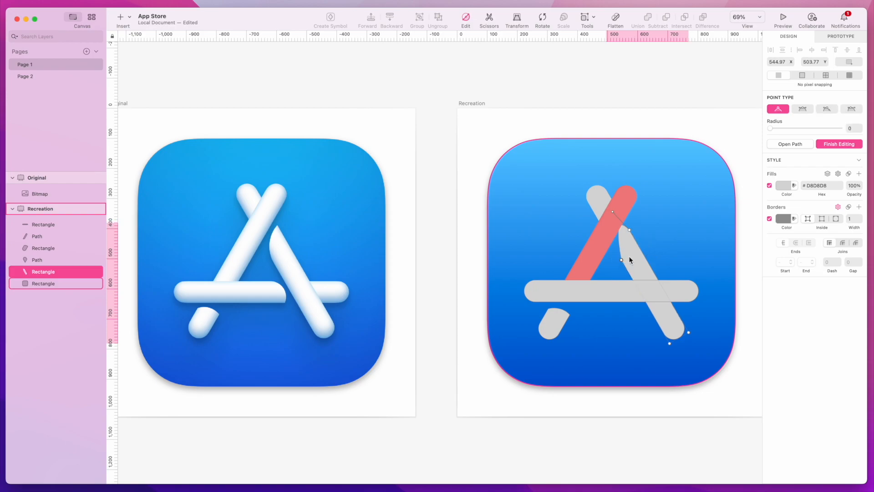
{"action": "left_click", "coordinate": [831, 110]}
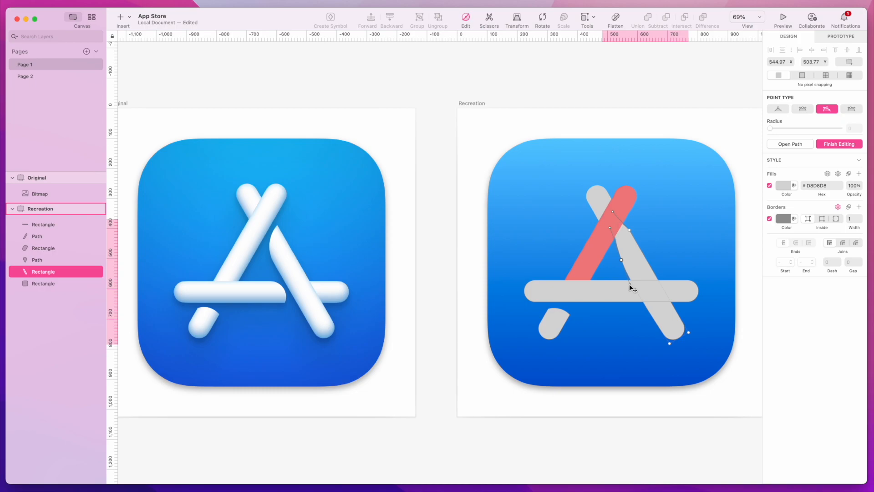
{"action": "left_click_drag", "start_coordinate": [610, 227], "coordinate": [616, 249]}
{"action": "left_click_drag", "start_coordinate": [613, 211], "coordinate": [626, 236]}
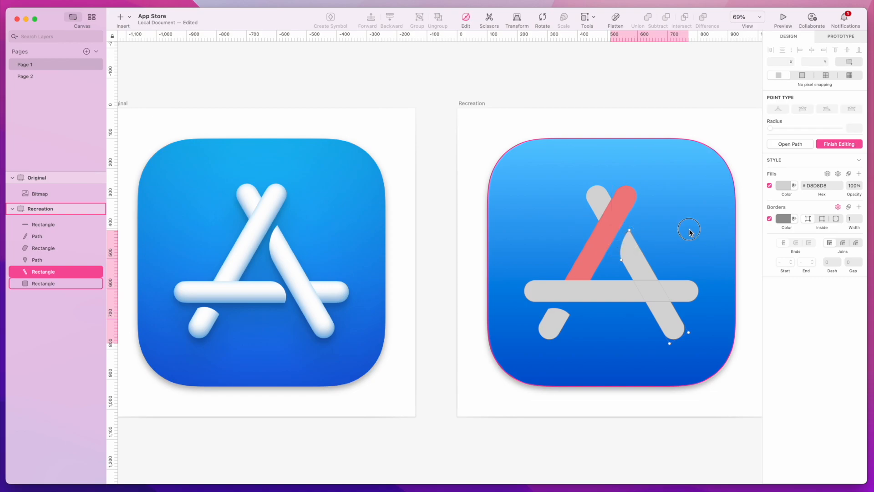
{"action": "key", "text": "Escape"}
- Replace the diagonal bar's left cut point with a new point slightly further down the left edge
{"action": "double_click", "coordinate": [633, 249]}
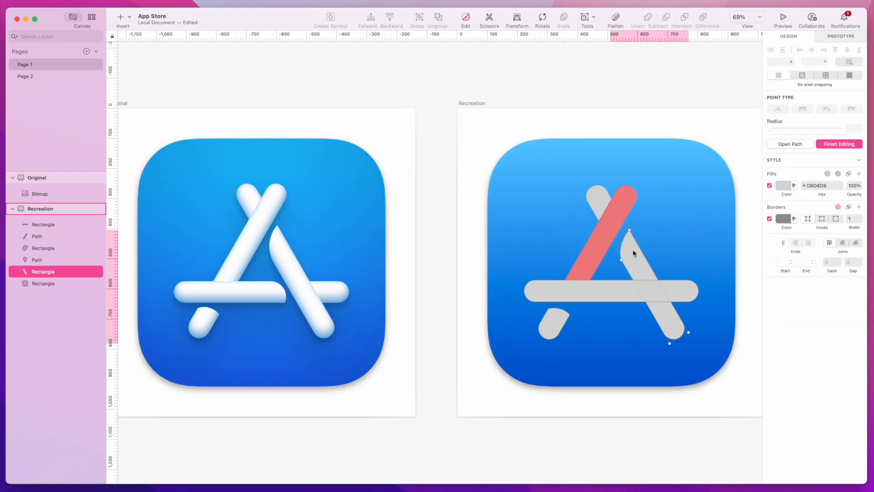
{"action": "scroll", "coordinate": [629, 254], "scroll_direction": "up", "scroll_amount": 5}
{"action": "scroll", "coordinate": [621, 253], "scroll_direction": "up", "scroll_amount": 2}
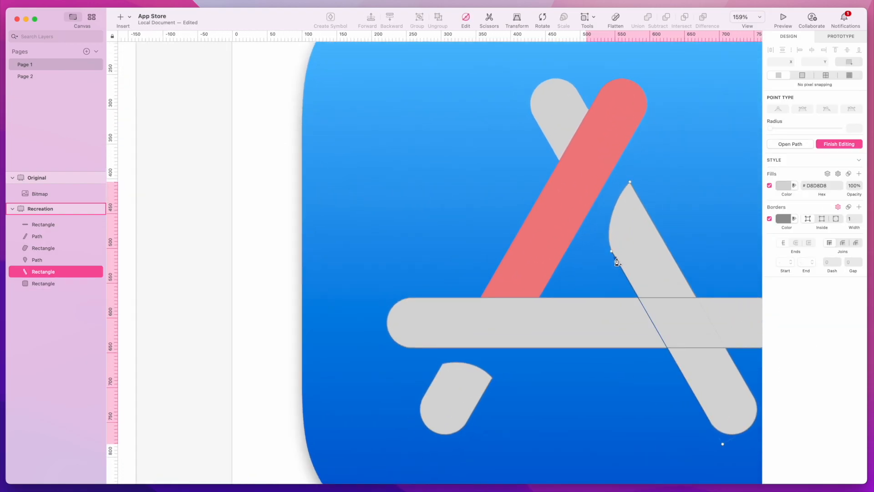
{"action": "left_click", "coordinate": [612, 251]}
{"action": "key", "text": "3"}
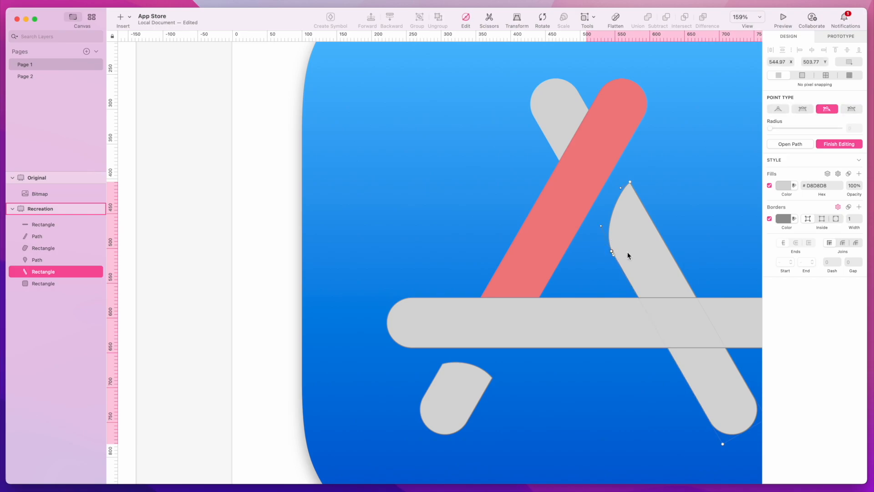
{"action": "key", "text": "BackSpace"}
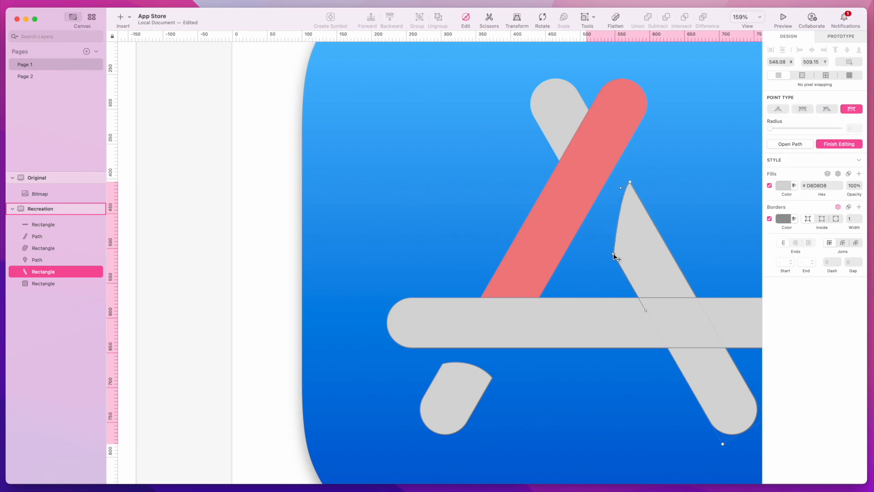
- Make the new left point's handles disconnected, remove the lower handle, and pull the upper one up and outward to round the edge
{"action": "left_click", "coordinate": [826, 109]}
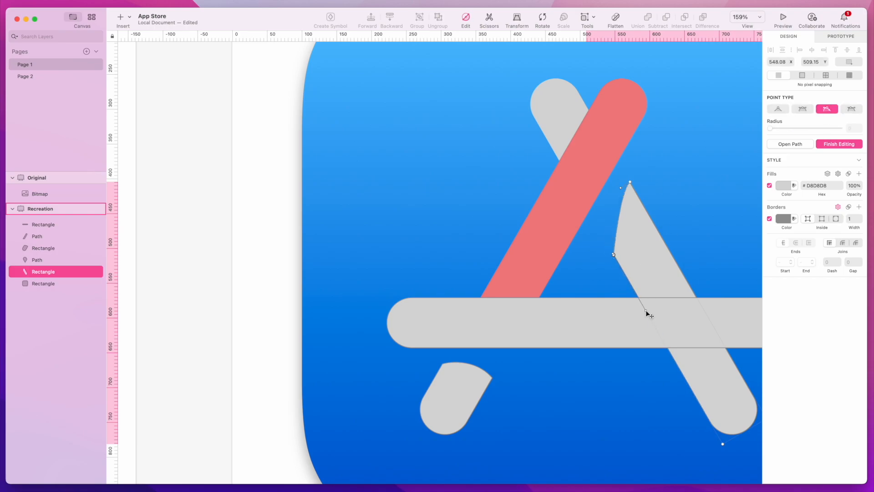
{"action": "key", "text": "BackSpace"}
{"action": "scroll", "coordinate": [616, 253], "scroll_direction": "up", "scroll_amount": 6}
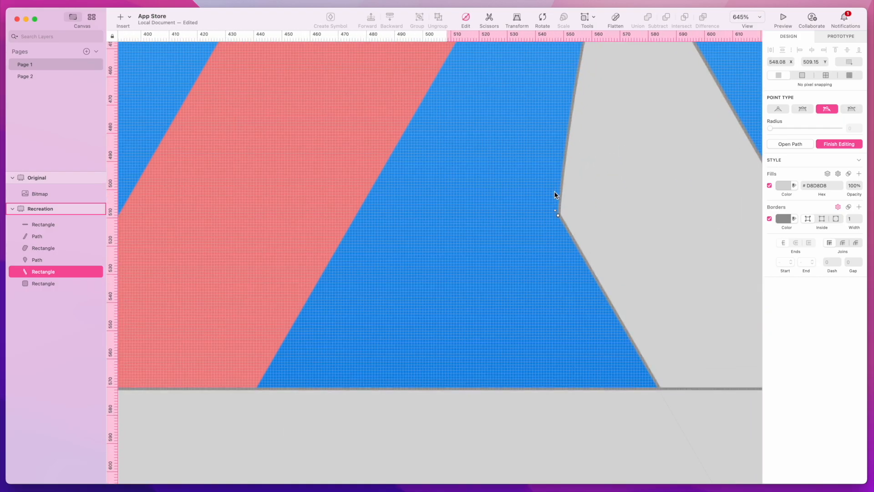
{"action": "left_click_drag", "start_coordinate": [556, 211], "coordinate": [533, 155]}
{"action": "scroll", "coordinate": [599, 258], "scroll_direction": "down", "scroll_amount": 5}
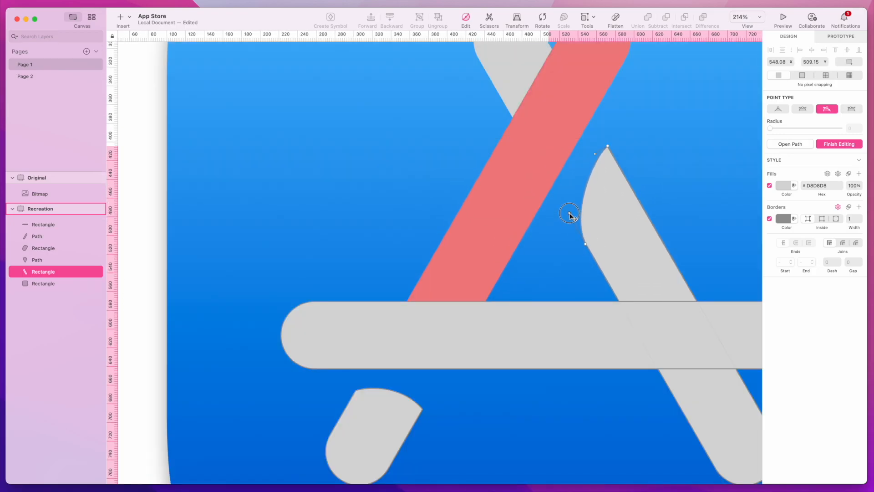
{"action": "scroll", "coordinate": [580, 279], "scroll_direction": "down", "scroll_amount": 5}
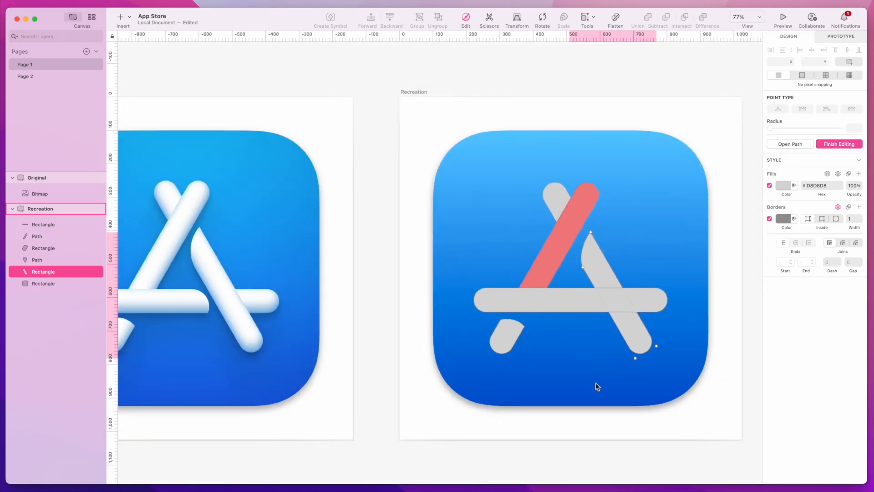
{"action": "key", "text": "Escape"}
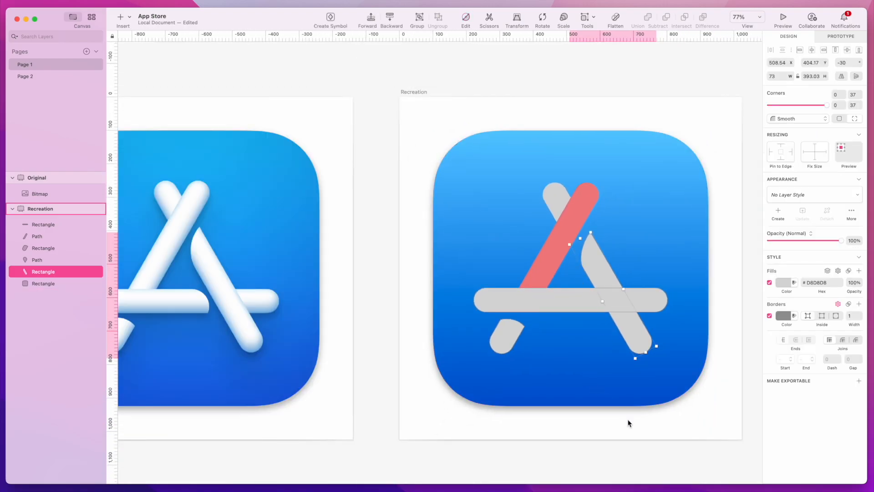
- Adjust the curve handle of the diagonal bar's top point to make the curve near the tip slightly fuller
{"action": "double_click", "coordinate": [590, 251]}
{"action": "left_click", "coordinate": [590, 233]}
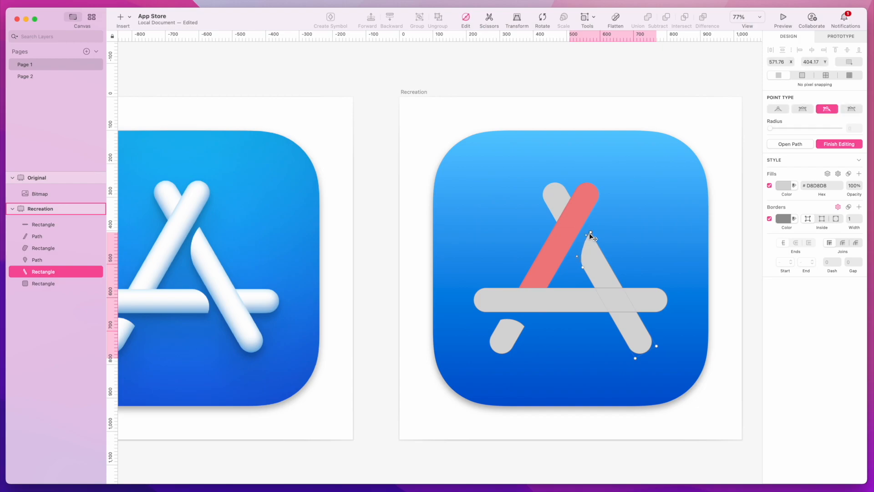
{"action": "left_click_drag", "start_coordinate": [587, 237], "coordinate": [581, 236]}
{"action": "left_click_drag", "start_coordinate": [580, 239], "coordinate": [583, 239]}
{"action": "left_click", "coordinate": [668, 240]}
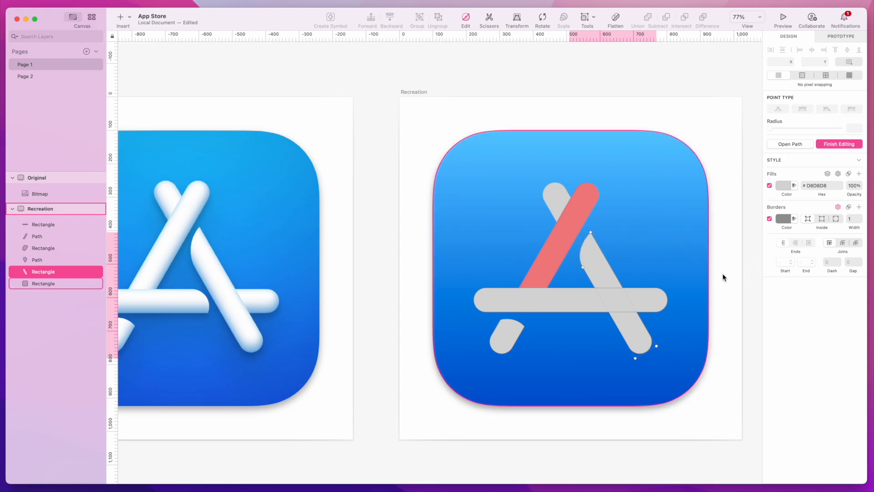
{"action": "key", "text": "Escape"}
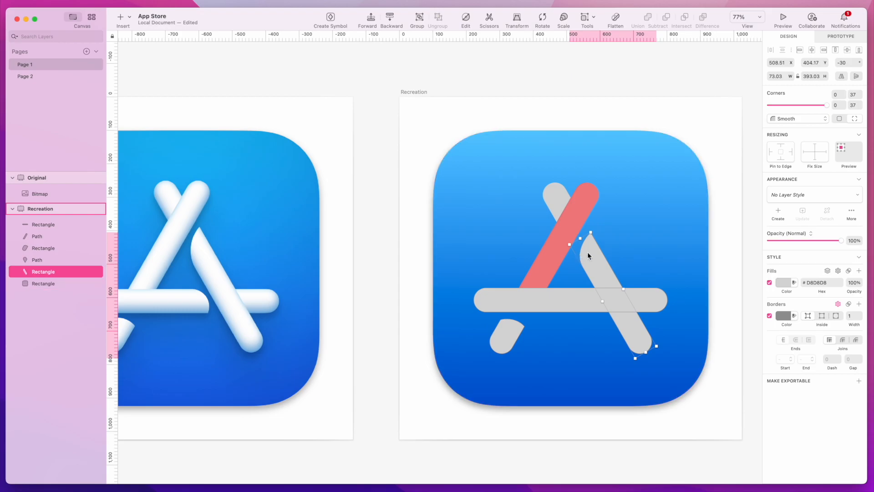
- Fine-tune the left point's upper curve handle on the diagonal bar slightly inward and finish editing the path
{"action": "double_click", "coordinate": [587, 252]}
{"action": "left_click", "coordinate": [574, 257]}
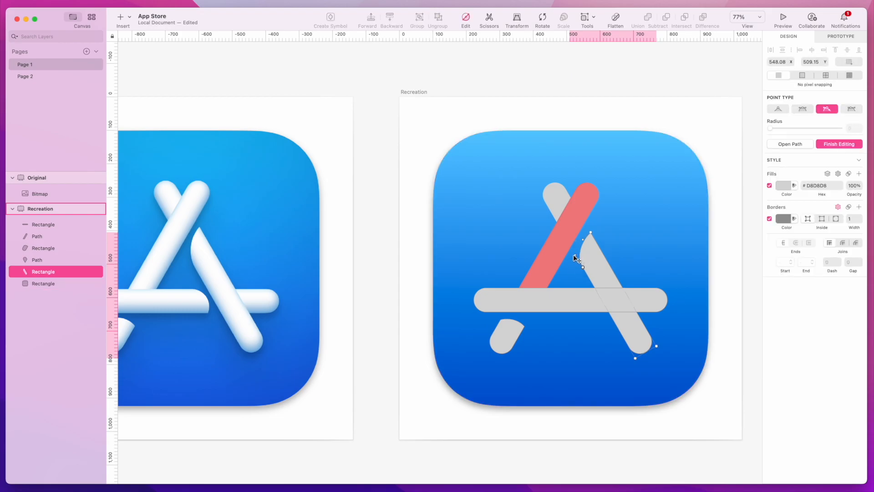
{"action": "left_click_drag", "start_coordinate": [575, 254], "coordinate": [577, 255]}
{"action": "left_click", "coordinate": [685, 235]}
{"action": "left_click", "coordinate": [712, 393]}
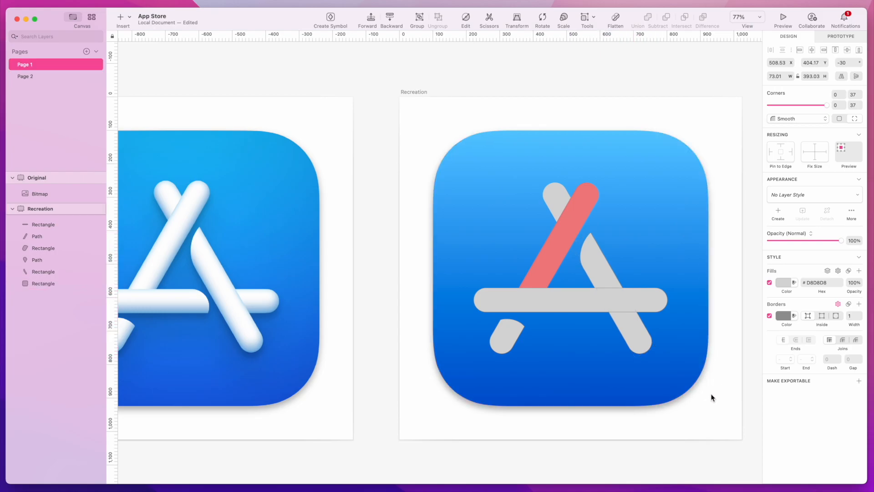
- Try moving the short lower-left grey piece and the long grey diagonal bar up together
{"action": "left_click", "coordinate": [501, 345]}
{"action": "left_click", "coordinate": [635, 338], "text": "shift"}
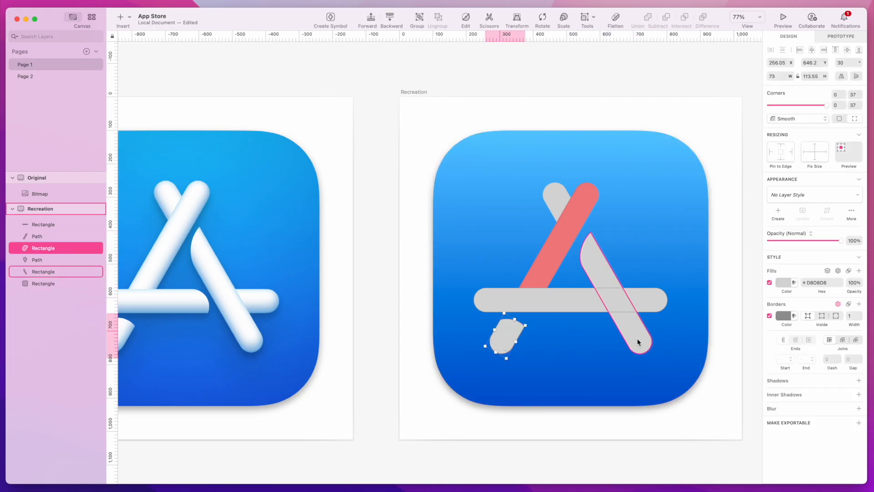
{"action": "key", "text": "alt"}
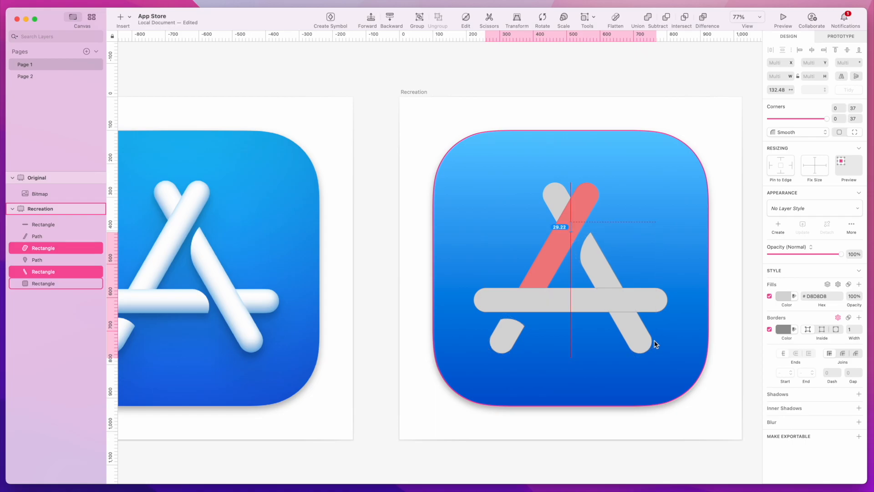
{"action": "key", "text": "Up"}
{"action": "key", "text": "Up"}
{"action": "key", "text": "Up"}
{"action": "key", "text": "Up"}
{"action": "key", "text": "Up"}
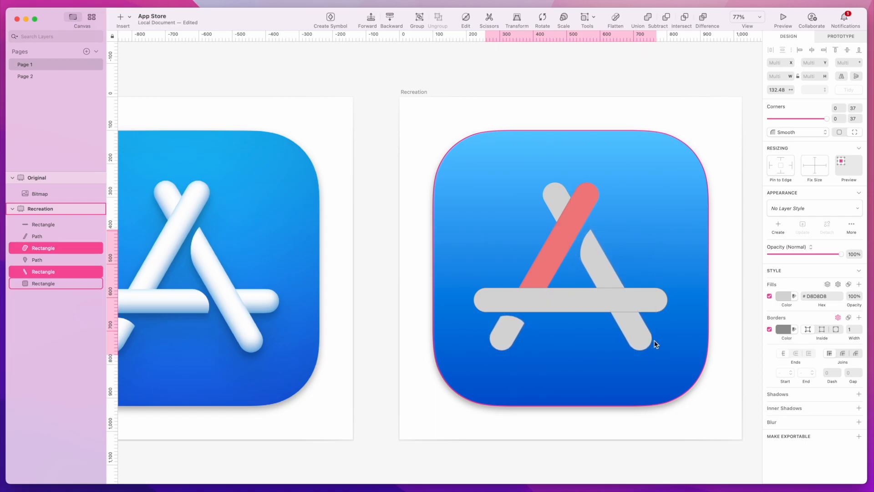
{"action": "key", "text": "shift+Down"}
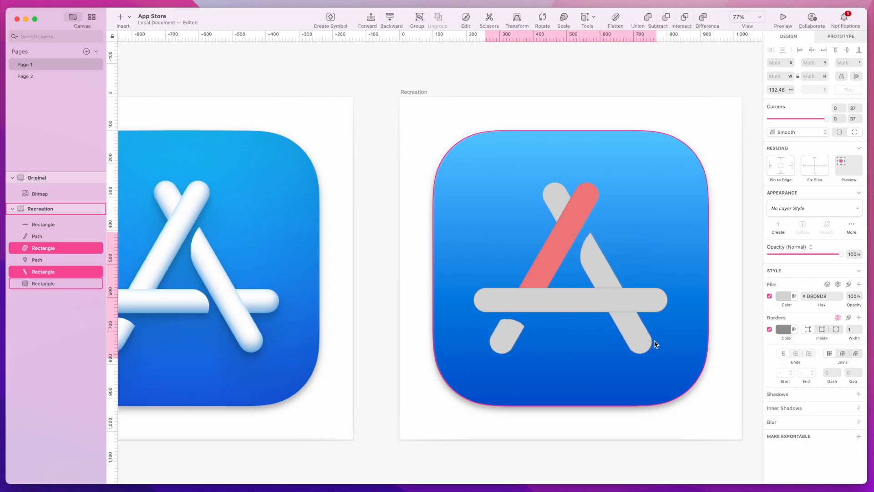
{"action": "left_click", "coordinate": [727, 338]}
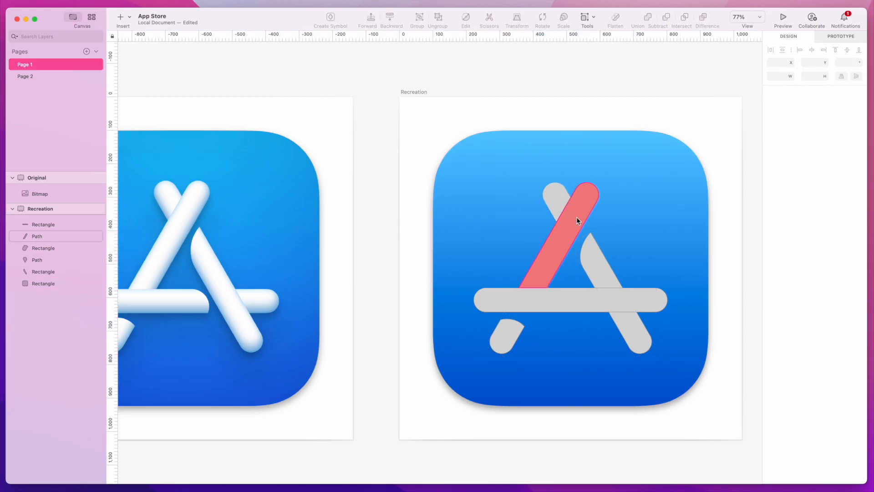
- Move the long grey diagonal bar slightly up and left along its own direction, to about X 501 and Y 392
{"action": "scroll", "coordinate": [580, 224], "scroll_direction": "left", "scroll_amount": 3}
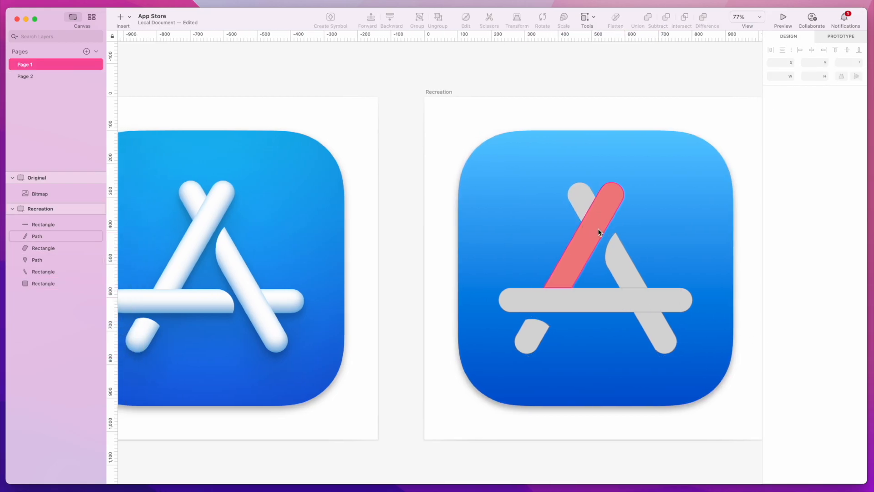
{"action": "left_click", "coordinate": [580, 198]}
{"action": "left_click", "coordinate": [619, 248]}
{"action": "scroll", "coordinate": [619, 247], "scroll_direction": "left", "scroll_amount": 1}
{"action": "left_click", "coordinate": [622, 261]}
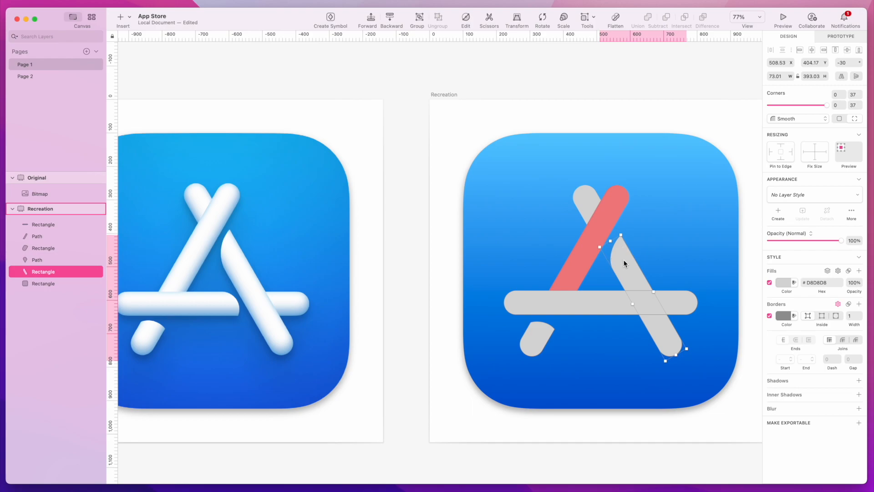
{"action": "left_click", "coordinate": [623, 262]}
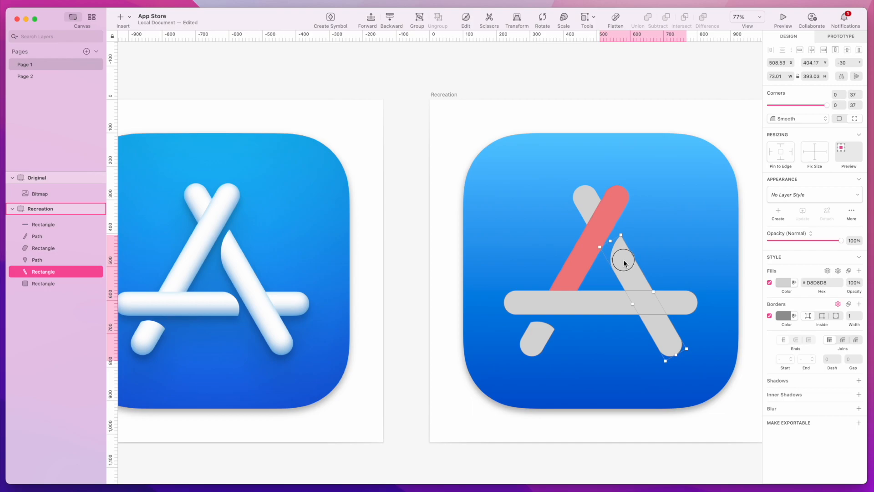
{"action": "left_click", "coordinate": [543, 18]}
{"action": "left_click_drag", "start_coordinate": [635, 274], "coordinate": [633, 271]}
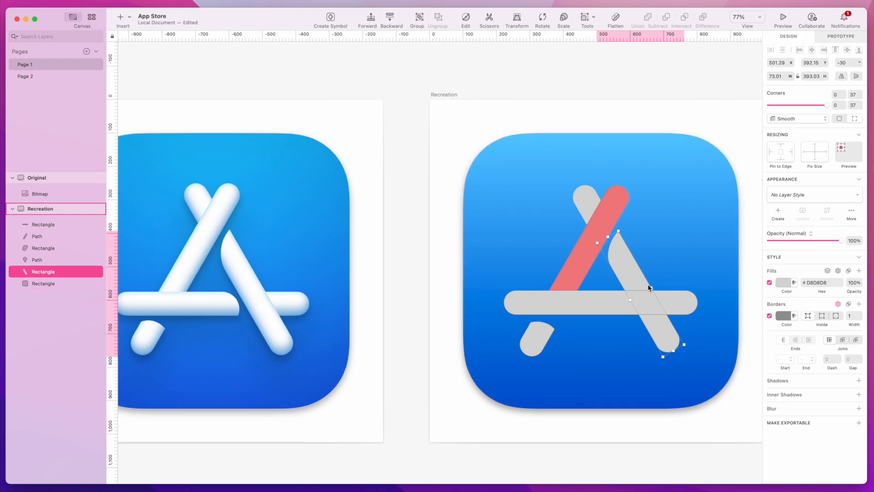
- Edit the long grey diagonal bar's path and delete the extra upper point at the lower end of its left curve
{"action": "double_click", "coordinate": [622, 262]}
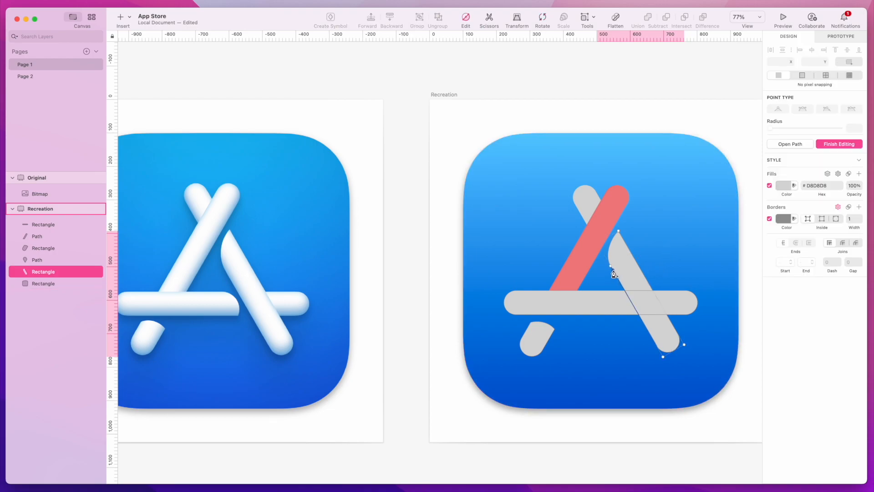
{"action": "left_click", "coordinate": [614, 274]}
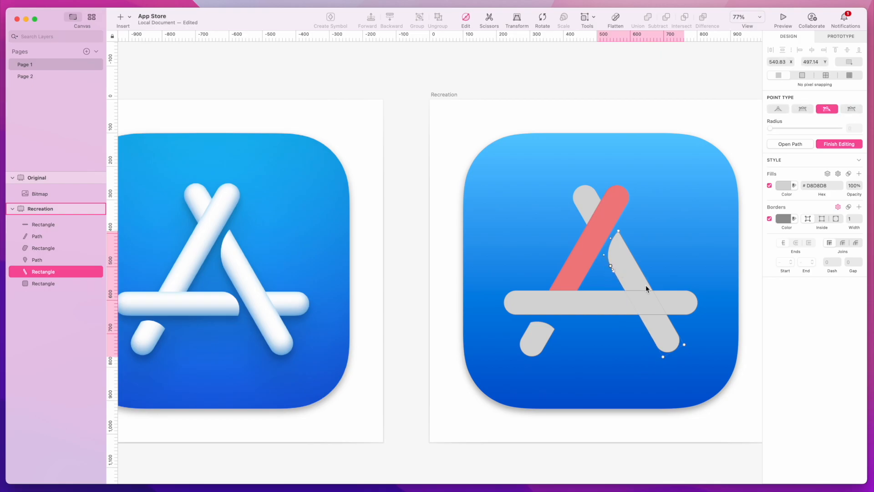
{"action": "key", "text": "BackSpace"}
- Give the diagonal bar's remaining left point disconnected handles and pull its upper handle up and outward to round the curve, then finish editing
{"action": "scroll", "coordinate": [626, 280], "scroll_direction": "up", "scroll_amount": 5}
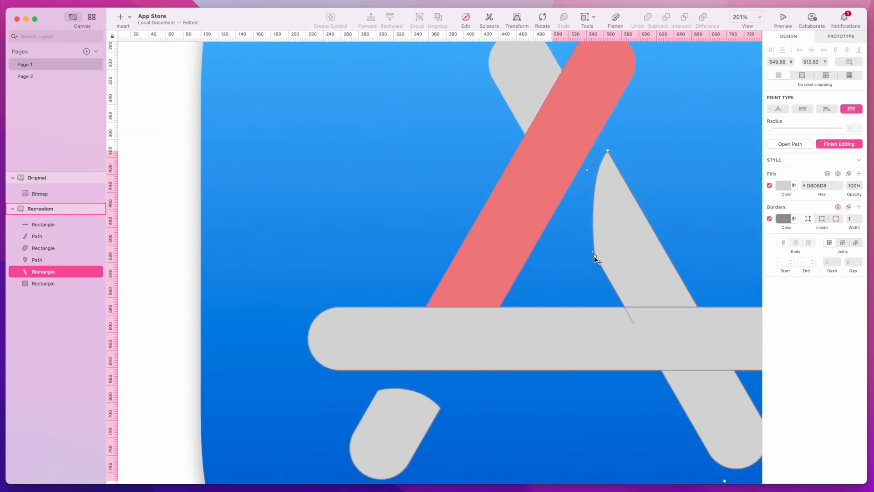
{"action": "left_click", "coordinate": [595, 256]}
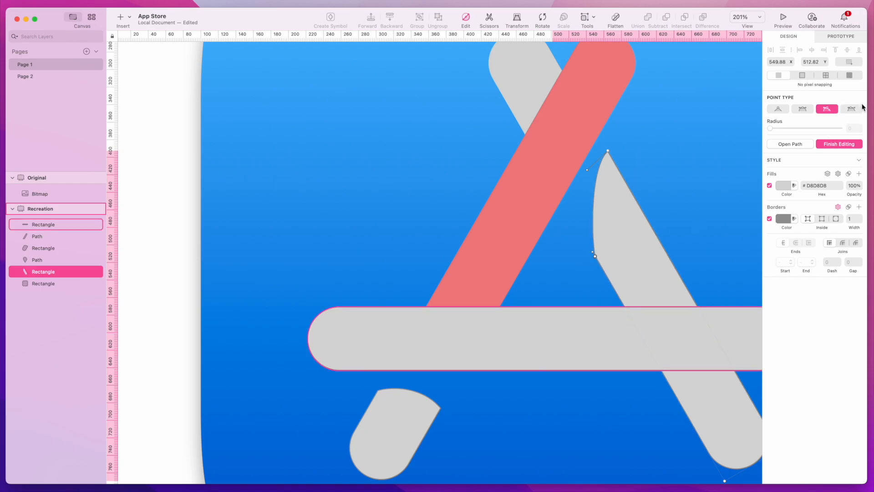
{"action": "left_click_drag", "start_coordinate": [594, 255], "coordinate": [576, 218]}
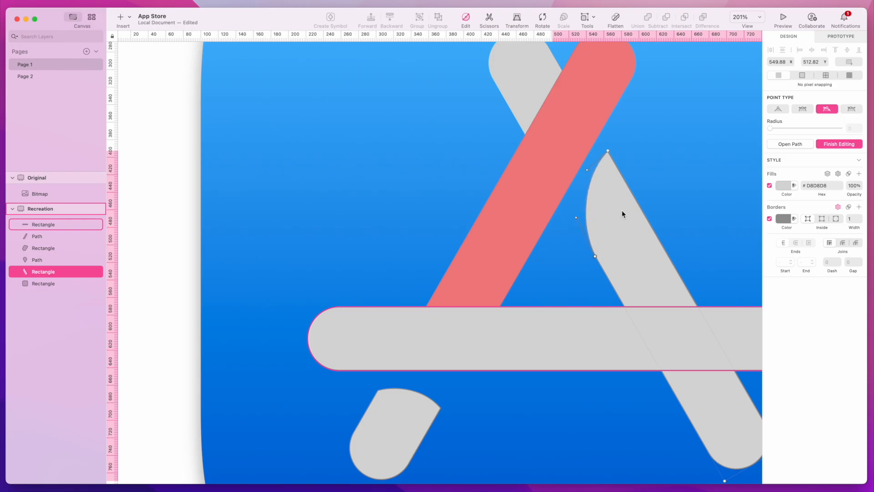
{"action": "key", "text": "Escape"}
{"action": "scroll", "coordinate": [724, 191], "scroll_direction": "down", "scroll_amount": 8}
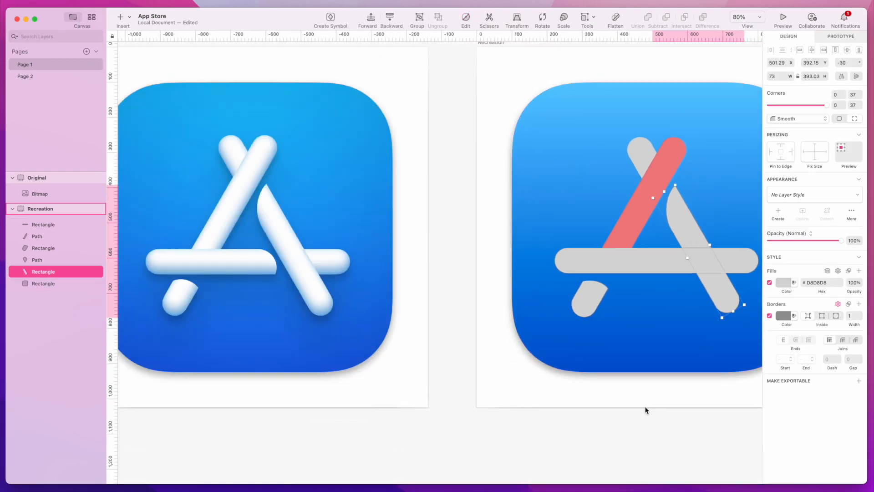
{"action": "left_click", "coordinate": [646, 410]}
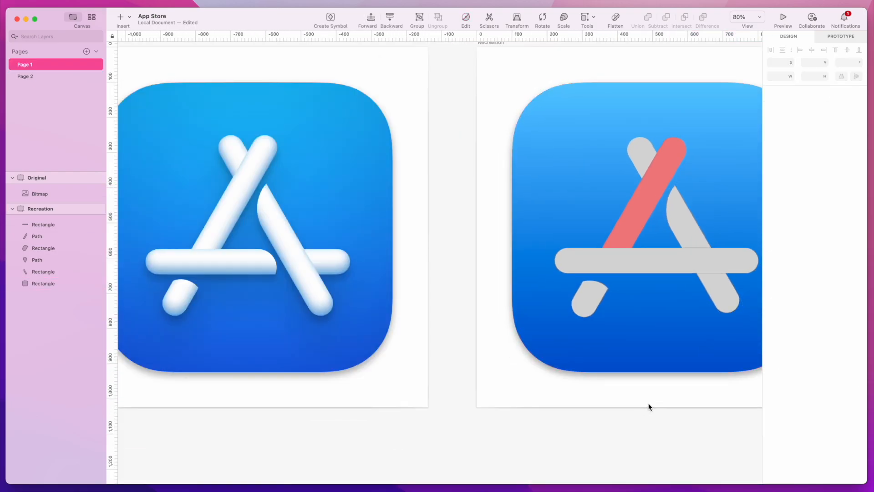
- Reopen the diagonal bar's path, nudge the left point's upper curve handle slightly outward and finish editing
{"action": "double_click", "coordinate": [687, 226]}
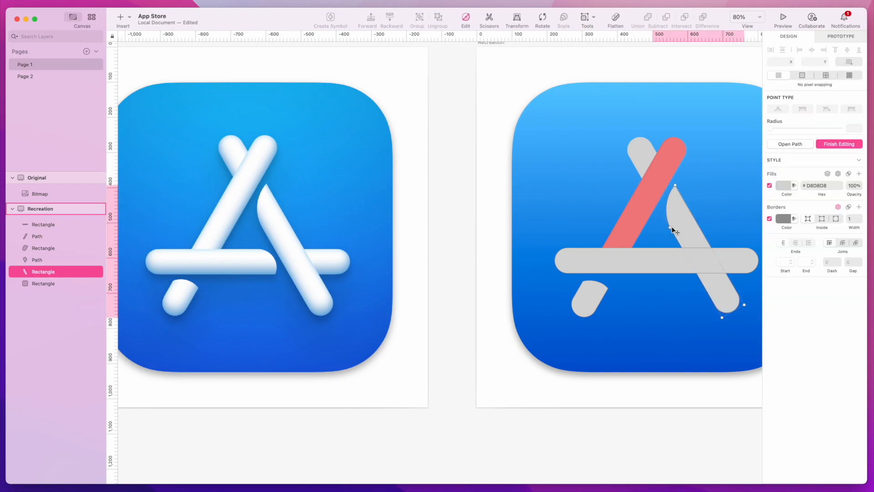
{"action": "left_click", "coordinate": [670, 227]}
{"action": "left_click", "coordinate": [661, 210]}
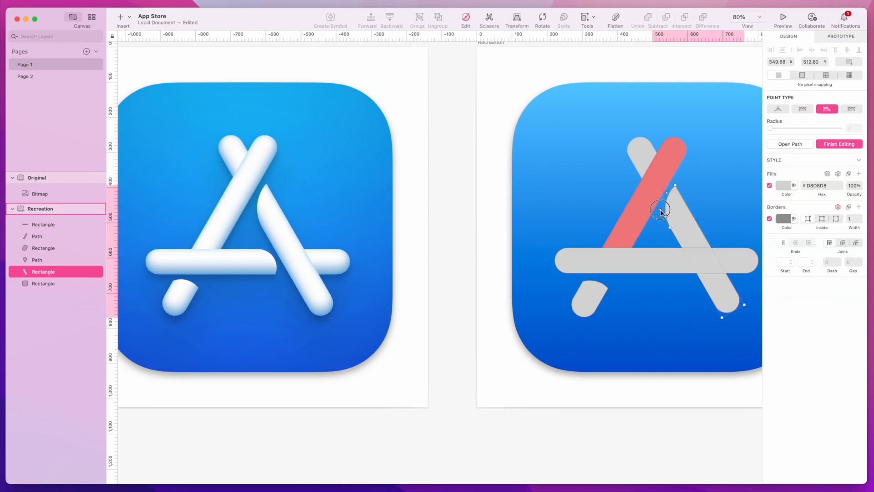
{"action": "left_click", "coordinate": [728, 219]}
- Draw a guide rectangle about 494 × 114 under the A, its upper edge level with the long diagonal bar's lower end
{"action": "left_click", "coordinate": [586, 300]}
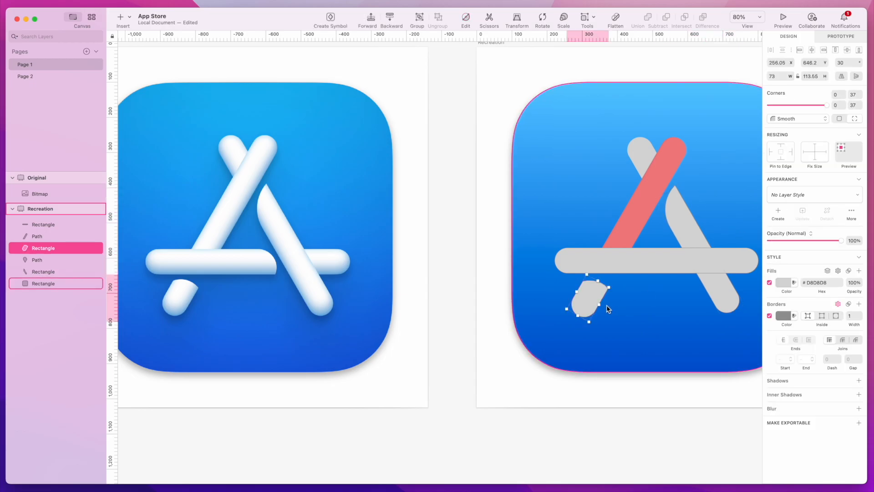
{"action": "scroll", "coordinate": [606, 308], "scroll_direction": "right", "scroll_amount": 2}
{"action": "key", "text": "r"}
{"action": "mouse_move", "coordinate": [720, 312]}
{"action": "left_mouse_down"}
{"action": "mouse_move", "coordinate": [581, 351]}
{"action": "mouse_move", "coordinate": [546, 351]}
{"action": "left_mouse_up"}
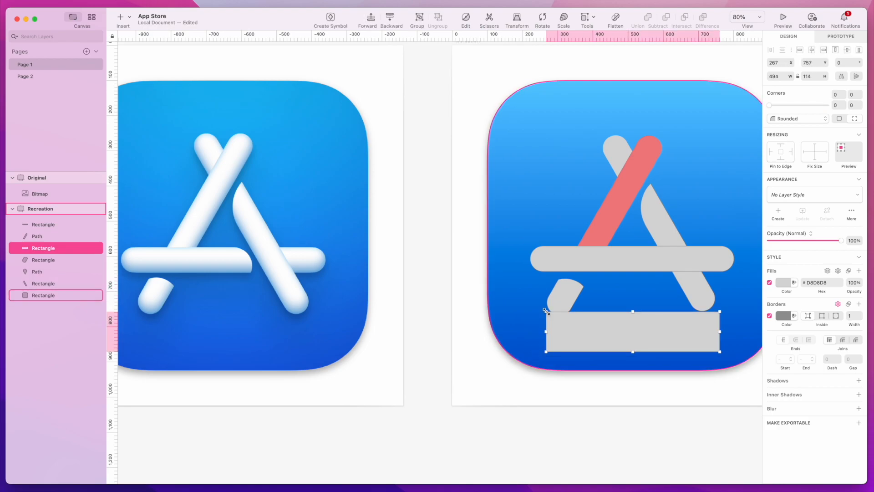
- Move the short lower-left piece up and right along its own direction to X 265.75 and Y 635.26, resting on the guide rectangle
{"action": "left_click", "coordinate": [564, 297]}
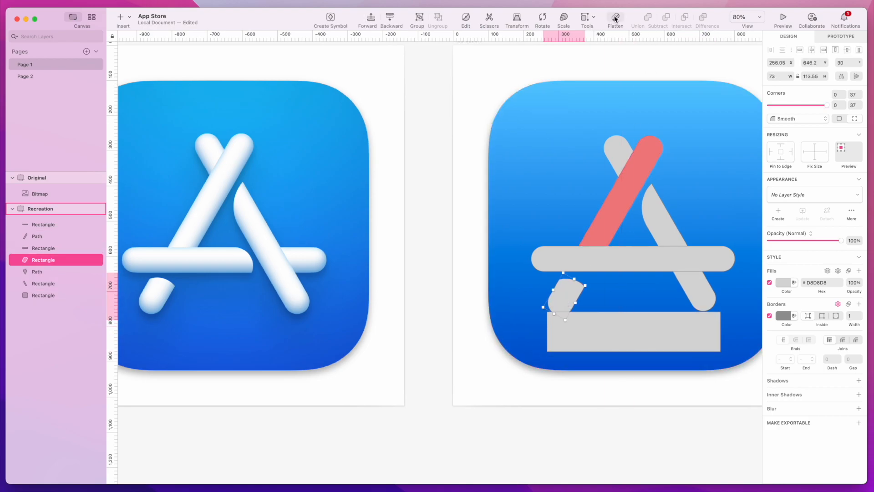
{"action": "left_click", "coordinate": [542, 18]}
{"action": "left_click_drag", "start_coordinate": [574, 290], "coordinate": [577, 286]}
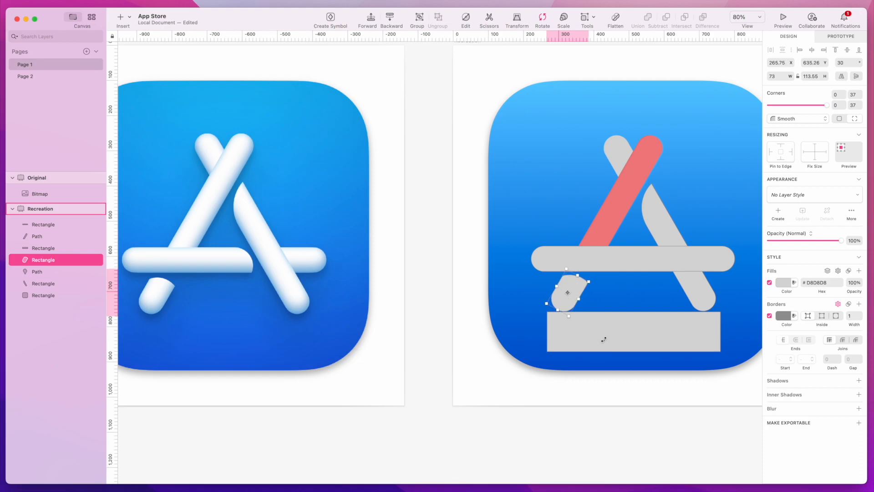
{"action": "left_click", "coordinate": [633, 392]}
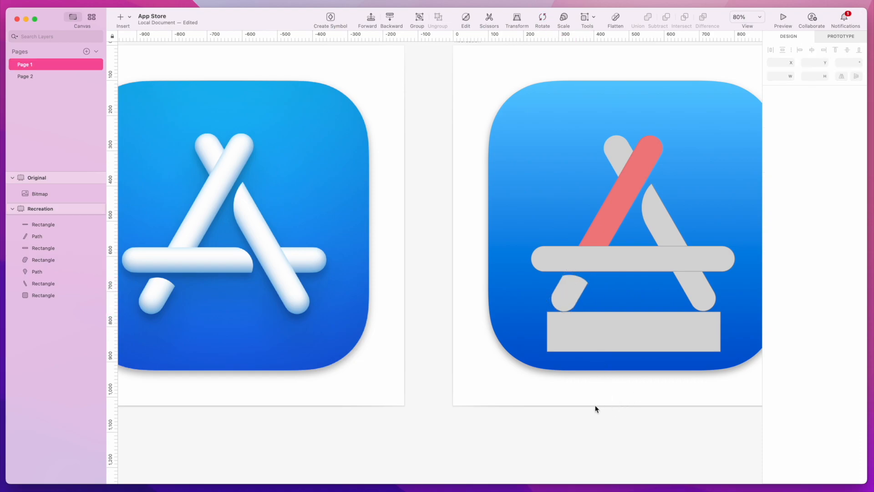
- Edit the short lower-left piece's path and delete the duplicate outer points at both upper corners
{"action": "left_click", "coordinate": [572, 283]}
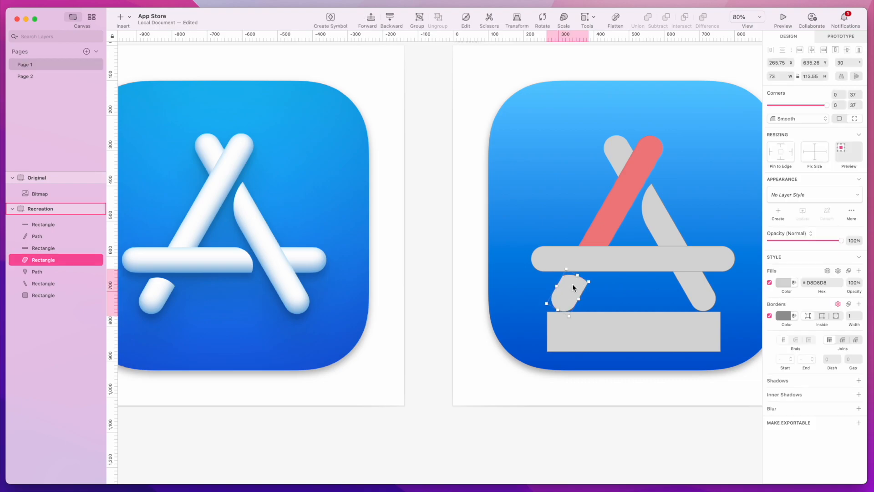
{"action": "double_click", "coordinate": [572, 283]}
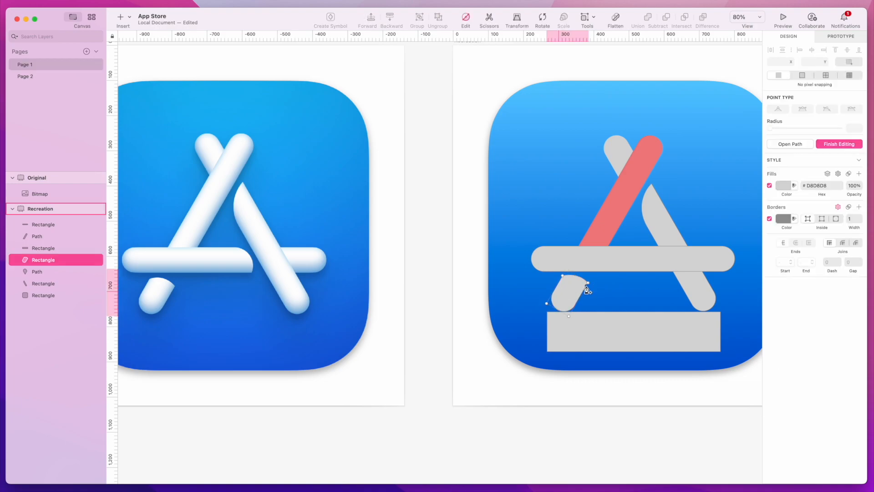
{"action": "scroll", "coordinate": [588, 288], "scroll_direction": "up", "scroll_amount": 3}
{"action": "scroll", "coordinate": [588, 288], "scroll_direction": "down", "scroll_amount": 4}
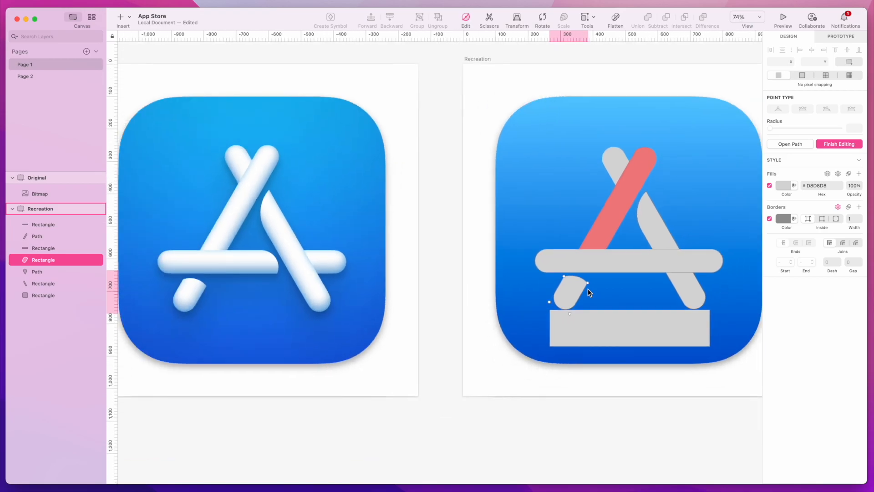
{"action": "scroll", "coordinate": [572, 287], "scroll_direction": "up", "scroll_amount": 3}
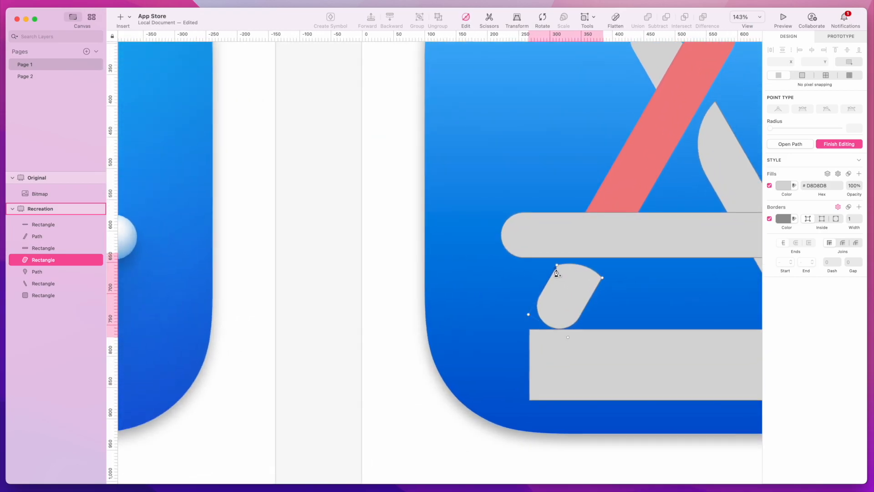
{"action": "scroll", "coordinate": [555, 273], "scroll_direction": "up", "scroll_amount": 3}
{"action": "scroll", "coordinate": [555, 272], "scroll_direction": "up", "scroll_amount": 3}
{"action": "left_click", "coordinate": [558, 264]}
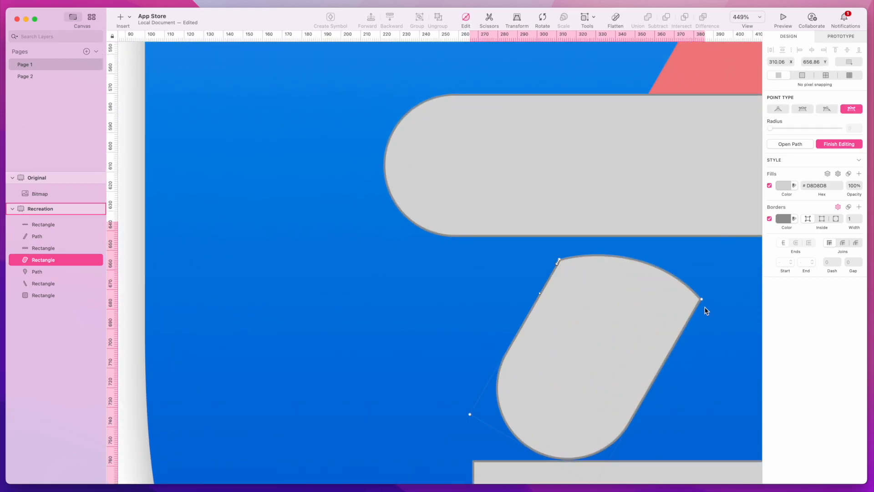
{"action": "left_click", "coordinate": [702, 300]}
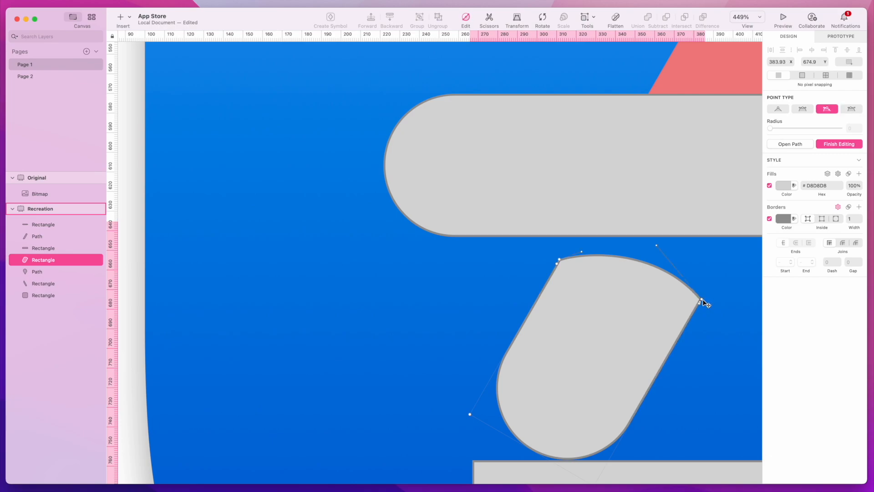
{"action": "double_click", "coordinate": [702, 301]}
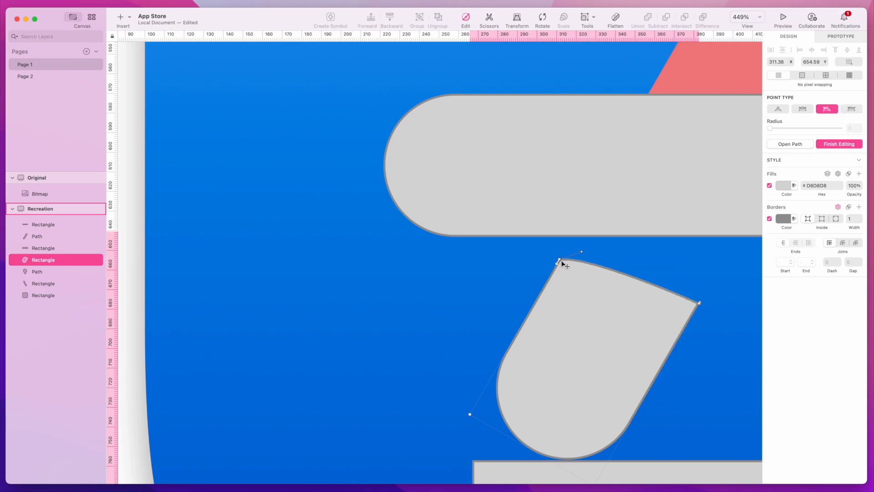
{"action": "double_click", "coordinate": [558, 261]}
- Give the short piece's upper-left corner point disconnected handles and pull one up and to the right to curve the upper edge
{"action": "left_click", "coordinate": [826, 109]}
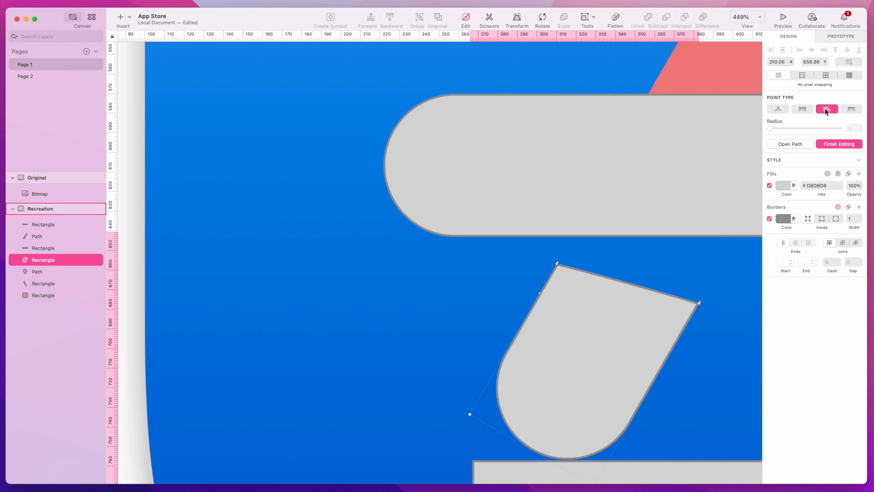
{"action": "left_click_drag", "start_coordinate": [559, 263], "coordinate": [566, 253]}
{"action": "scroll", "coordinate": [565, 253], "scroll_direction": "left", "scroll_amount": 1}
{"action": "key", "text": "super+z"}
{"action": "scroll", "coordinate": [567, 275], "scroll_direction": "up", "scroll_amount": 5}
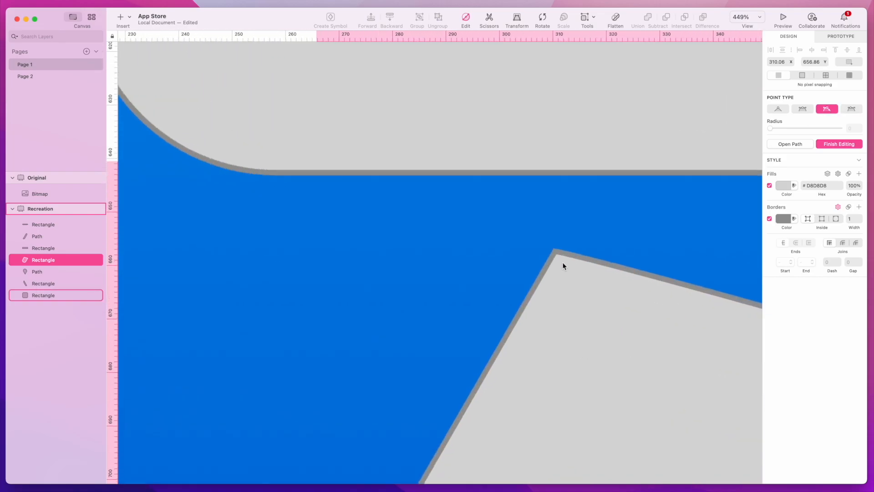
{"action": "left_click_drag", "start_coordinate": [556, 244], "coordinate": [577, 214]}
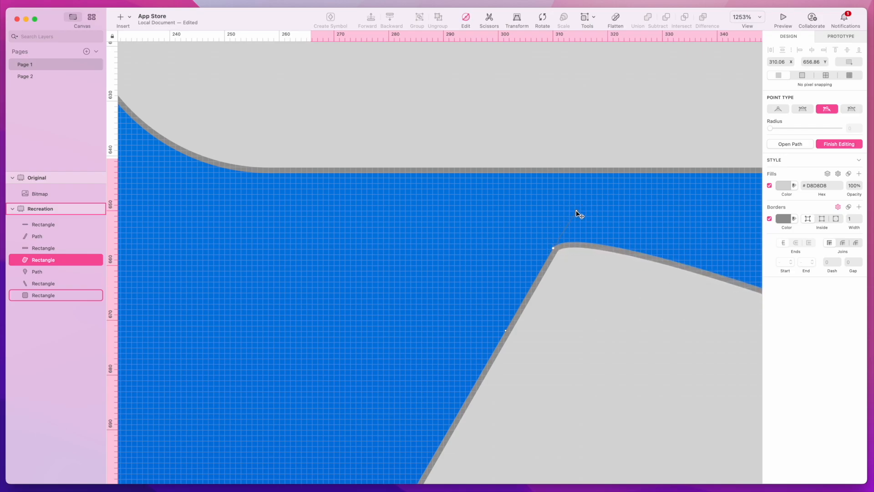
{"action": "scroll", "coordinate": [585, 218], "scroll_direction": "down", "scroll_amount": 5}
{"action": "scroll", "coordinate": [624, 255], "scroll_direction": "right", "scroll_amount": 2}
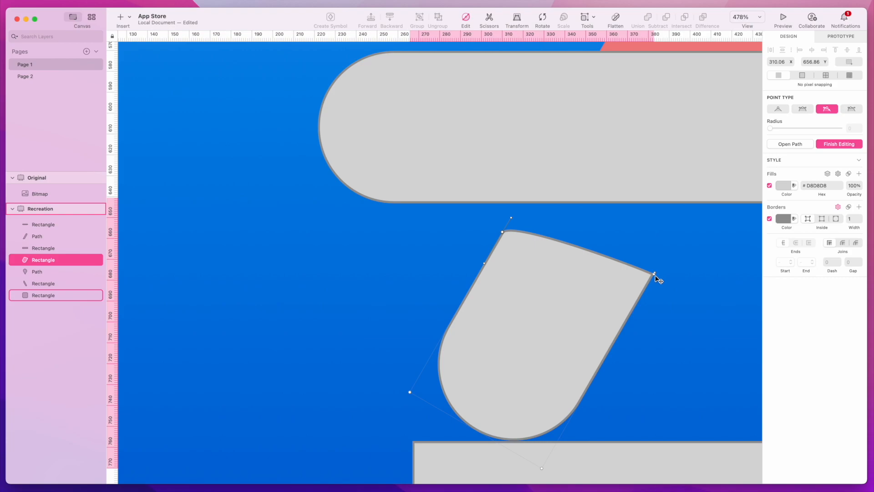
- Give the short piece's upper-right corner point disconnected handles and pull one up and to the left to round the upper edge
{"action": "left_click", "coordinate": [655, 274]}
{"action": "left_click", "coordinate": [826, 109]}
{"action": "left_click_drag", "start_coordinate": [656, 274], "coordinate": [654, 276]}
{"action": "key", "text": "super+z"}
{"action": "scroll", "coordinate": [657, 275], "scroll_direction": "up", "scroll_amount": 5}
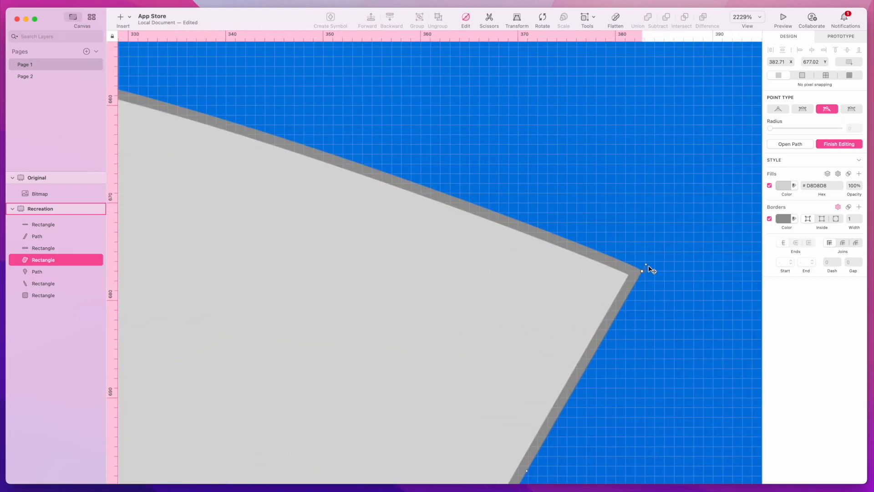
{"action": "scroll", "coordinate": [672, 218], "scroll_direction": "down", "scroll_amount": 5}
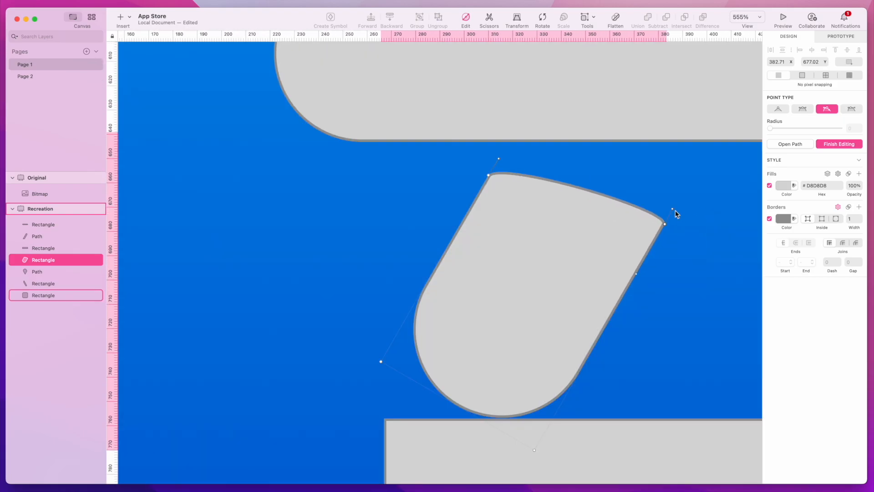
{"action": "left_click_drag", "start_coordinate": [674, 210], "coordinate": [624, 173]}
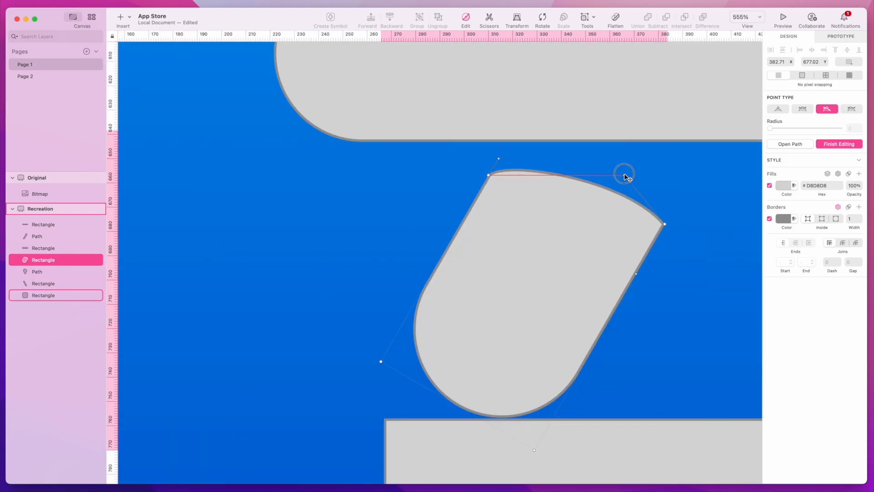
- Compare the short piece with the original icon, shift its upper-left curve handle slightly right and finish editing the path
{"action": "scroll", "coordinate": [623, 184], "scroll_direction": "down", "scroll_amount": 3}
{"action": "scroll", "coordinate": [624, 184], "scroll_direction": "down", "scroll_amount": 3}
{"action": "scroll", "coordinate": [625, 216], "scroll_direction": "left", "scroll_amount": 10}
{"action": "scroll", "coordinate": [625, 218], "scroll_direction": "up", "scroll_amount": 3}
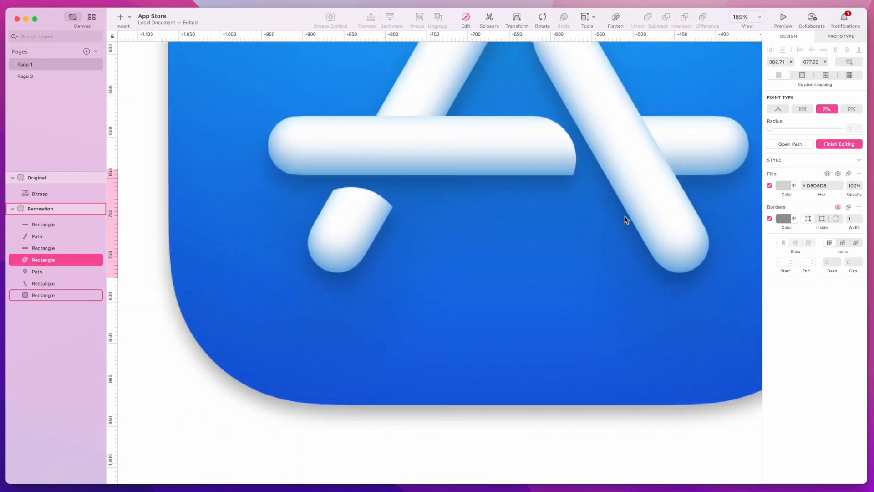
{"action": "scroll", "coordinate": [624, 219], "scroll_direction": "right", "scroll_amount": 10}
{"action": "scroll", "coordinate": [624, 218], "scroll_direction": "down", "scroll_amount": 3}
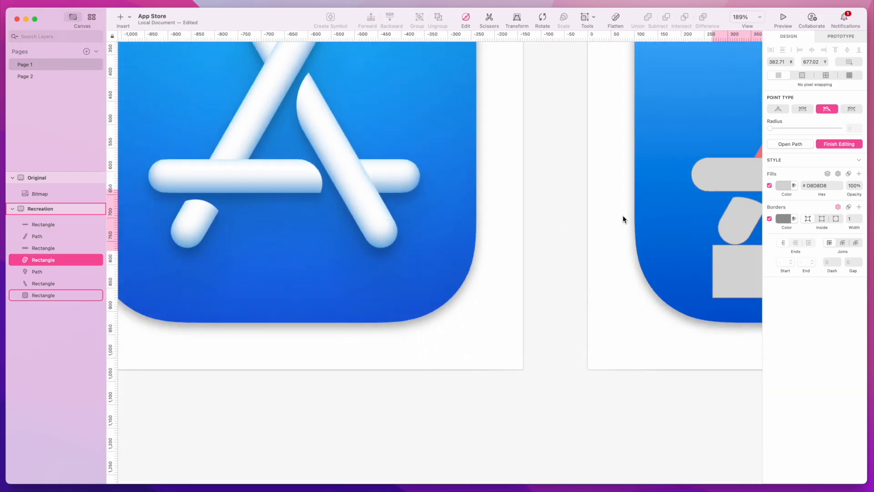
{"action": "scroll", "coordinate": [622, 219], "scroll_direction": "right", "scroll_amount": 1}
{"action": "mouse_move", "coordinate": [681, 195]}
{"action": "left_mouse_down"}
{"action": "mouse_move", "coordinate": [707, 198]}
{"action": "mouse_move", "coordinate": [687, 196]}
{"action": "left_mouse_up"}
{"action": "left_click", "coordinate": [601, 357]}
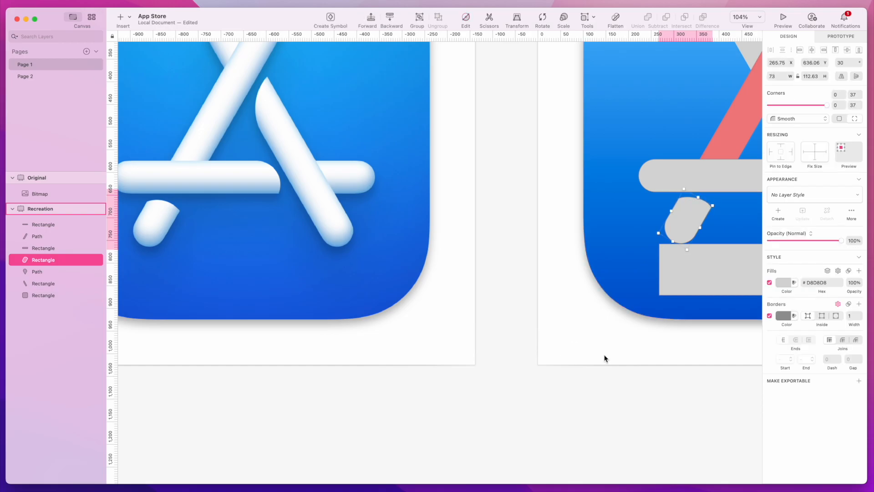
{"action": "left_click", "coordinate": [601, 357]}
- Turn off the border of the short lower-left piece
{"action": "left_click", "coordinate": [670, 230]}
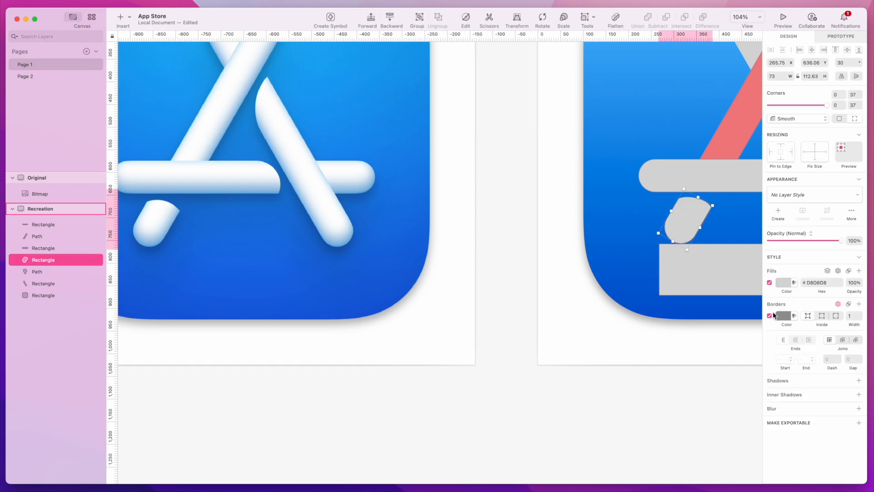
{"action": "scroll", "coordinate": [684, 358], "scroll_direction": "right", "scroll_amount": 2}
{"action": "scroll", "coordinate": [684, 362], "scroll_direction": "left", "scroll_amount": 1}
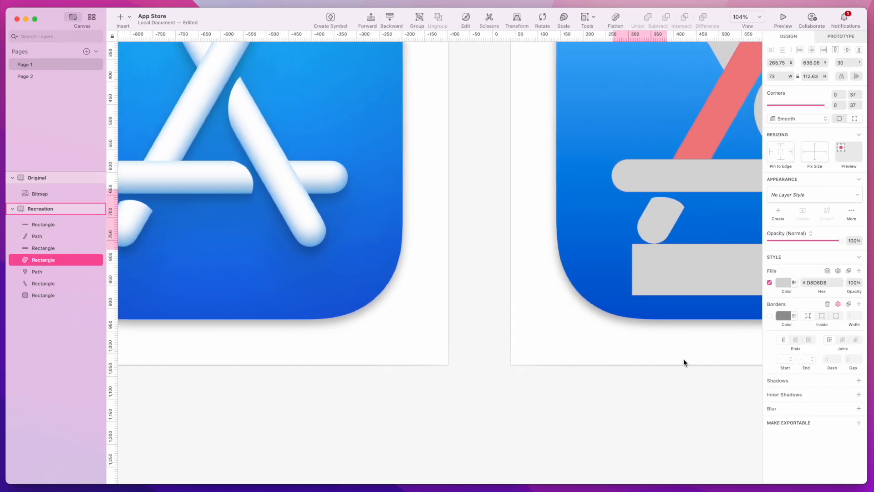
- Delete the guide rectangle beneath the A and select the short lower-left piece again
{"action": "scroll", "coordinate": [683, 362], "scroll_direction": "right", "scroll_amount": 6}
{"action": "left_click", "coordinate": [640, 283]}
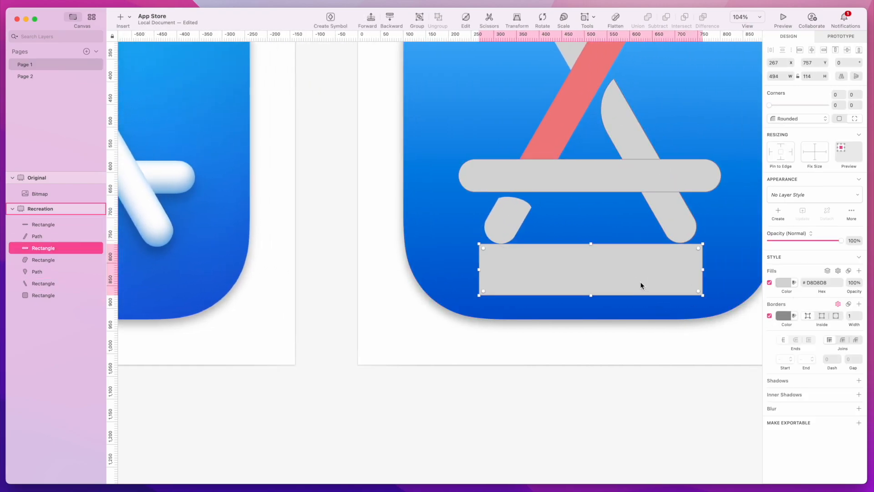
{"action": "key", "text": "BackSpace"}
{"action": "scroll", "coordinate": [640, 281], "scroll_direction": "up", "scroll_amount": 2}
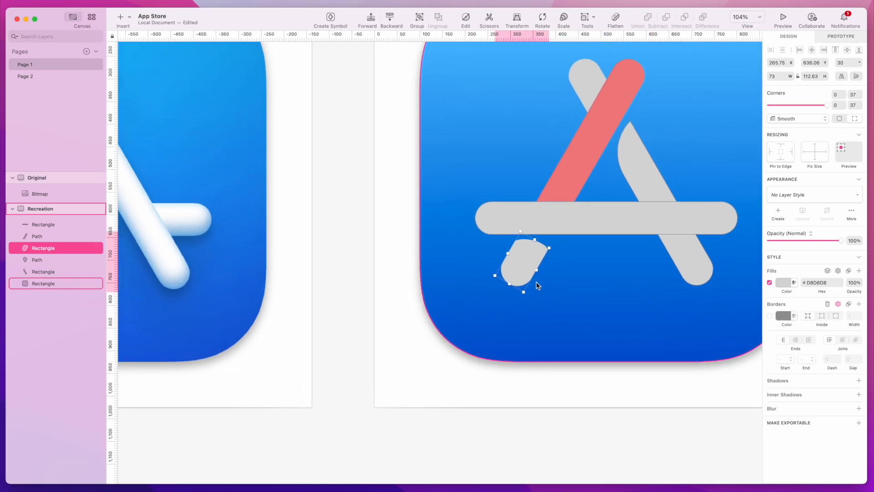
- Duplicate the A's horizontal crossbar in place in the recreation
{"action": "scroll", "coordinate": [646, 251], "scroll_direction": "up", "scroll_amount": 2}
{"action": "scroll", "coordinate": [644, 252], "scroll_direction": "down", "scroll_amount": 5}
{"action": "scroll", "coordinate": [643, 253], "scroll_direction": "left", "scroll_amount": 2}
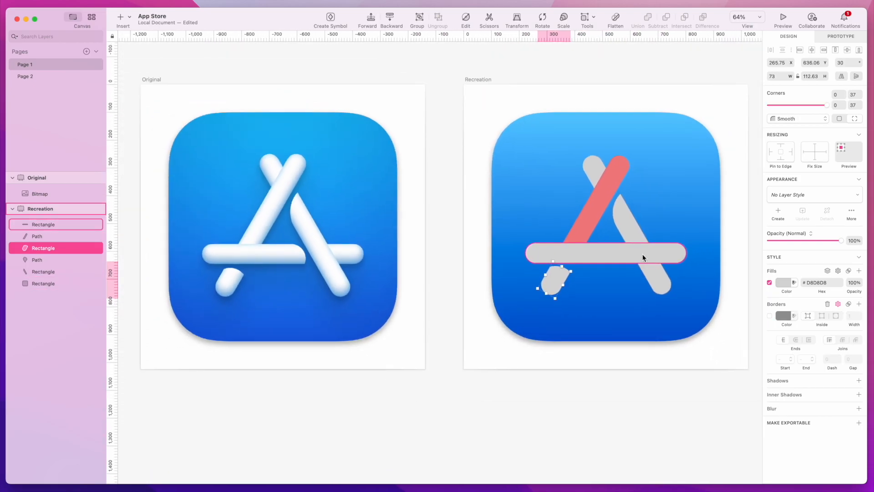
{"action": "scroll", "coordinate": [630, 269], "scroll_direction": "right", "scroll_amount": 2}
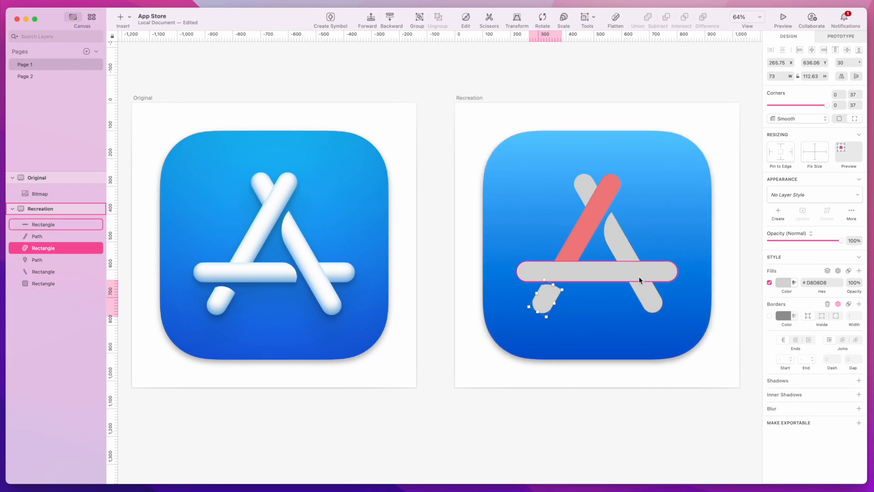
{"action": "left_click", "coordinate": [626, 272]}
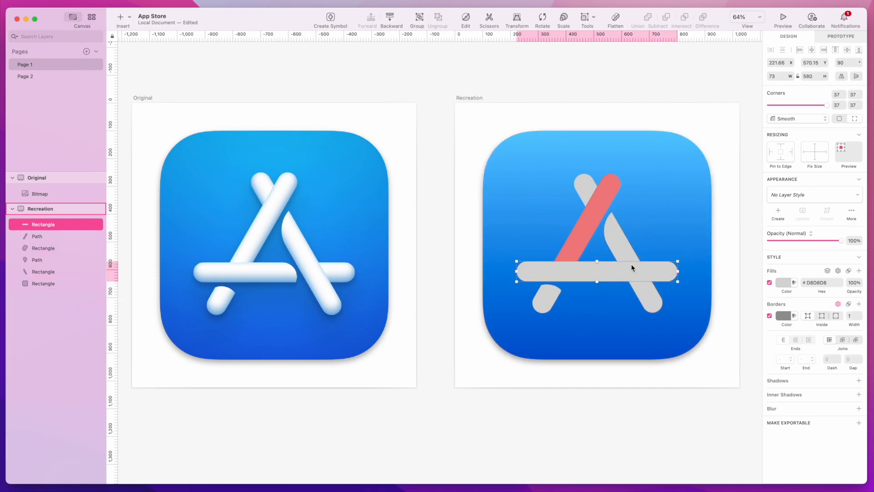
{"action": "key", "text": "super+d"}
- Duplicate the right diagonal bar and move the copy's curved left-edge point far left, to about X 151, Y 524
{"action": "left_click", "coordinate": [620, 242]}
{"action": "key", "text": "super+d"}
{"action": "double_click", "coordinate": [619, 245]}
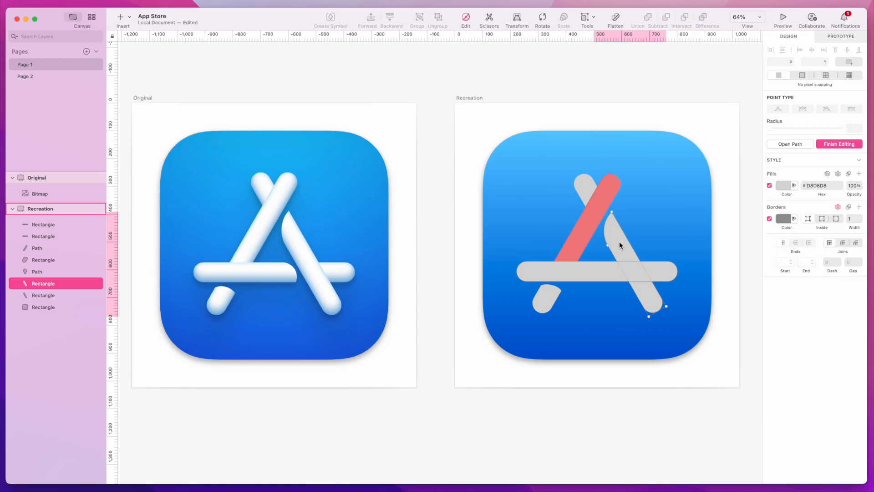
{"action": "left_click_drag", "start_coordinate": [610, 249], "coordinate": [497, 249]}
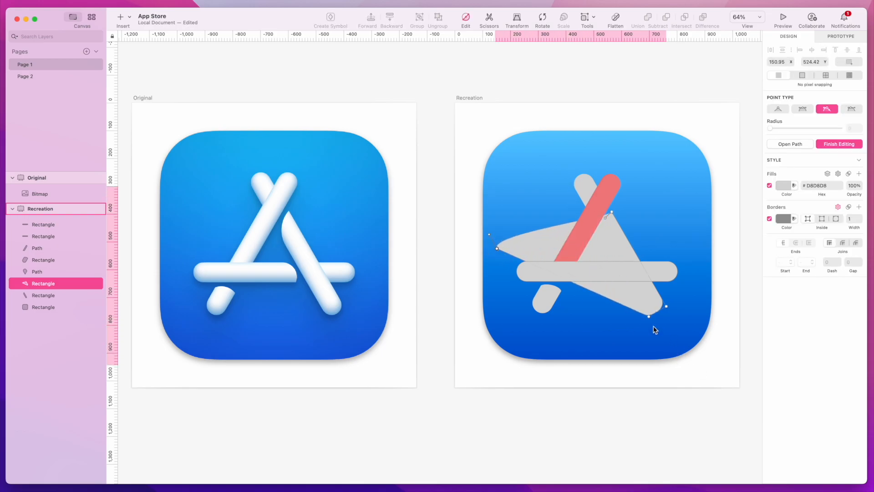
- Try to pull the copy's lower-left point to about X 289, Y 804 and subtract using this shape and the crossbar copy
{"action": "left_click_drag", "start_coordinate": [653, 321], "coordinate": [538, 330]}
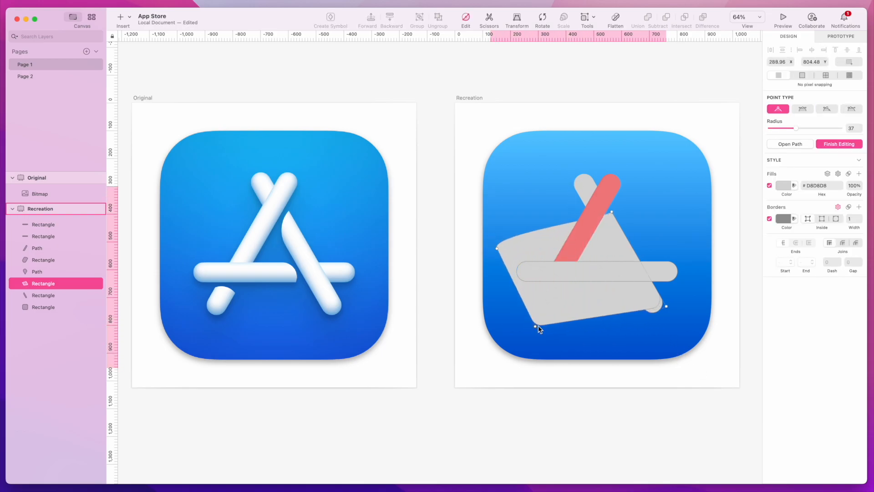
{"action": "key", "text": "Escape"}
{"action": "left_click", "coordinate": [662, 270]}
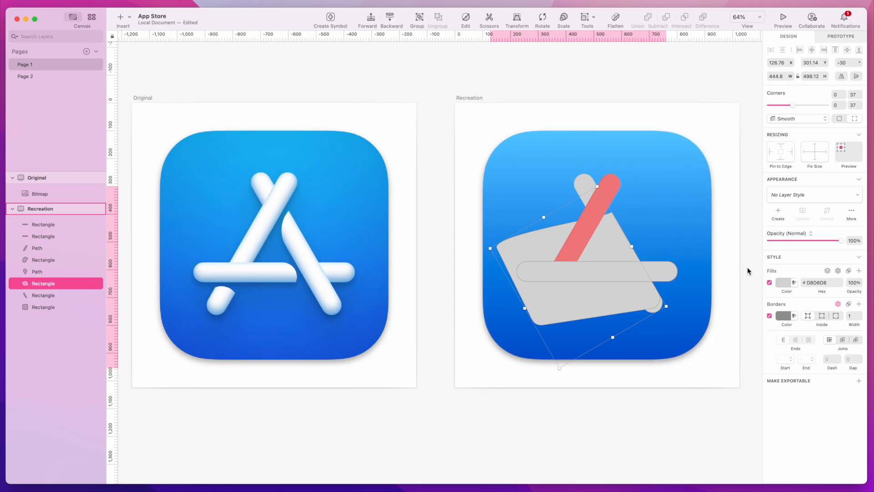
{"action": "left_click", "coordinate": [605, 297], "text": "shift"}
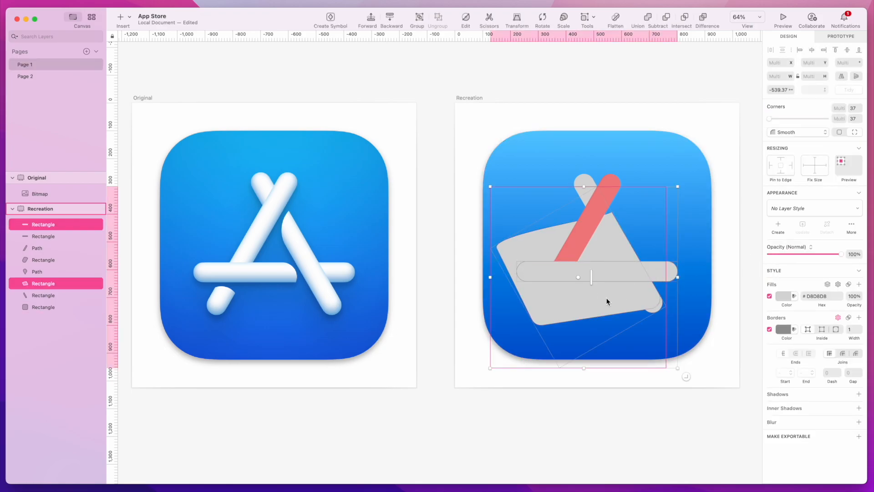
{"action": "left_click", "coordinate": [667, 17]}
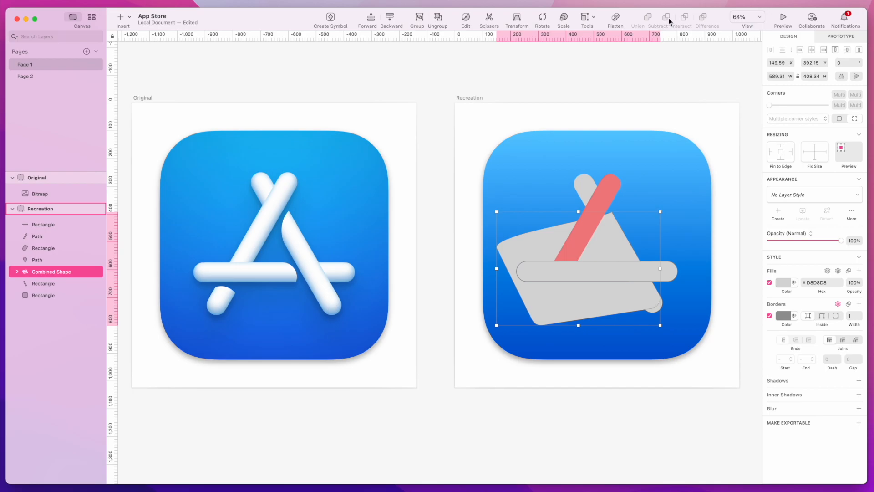
- Undo the subtraction and the move of the diagonal copy's lower-left point
{"action": "key", "text": "super+z"}
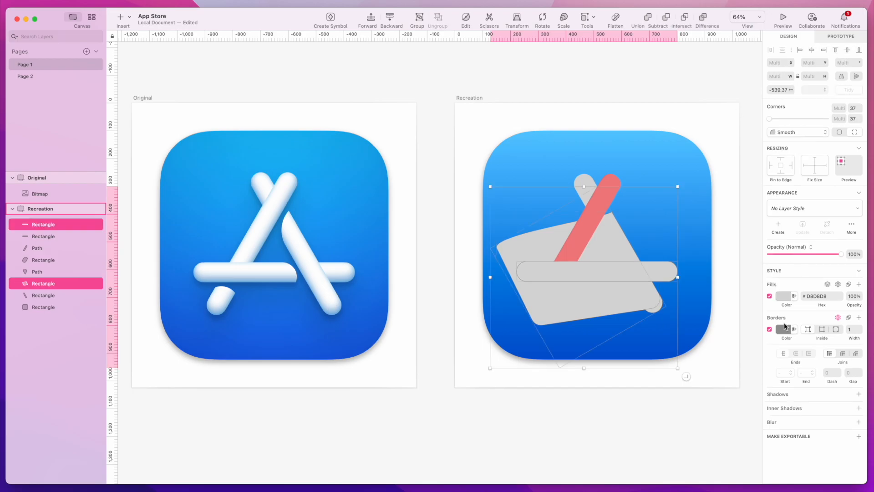
{"action": "left_click", "coordinate": [718, 352]}
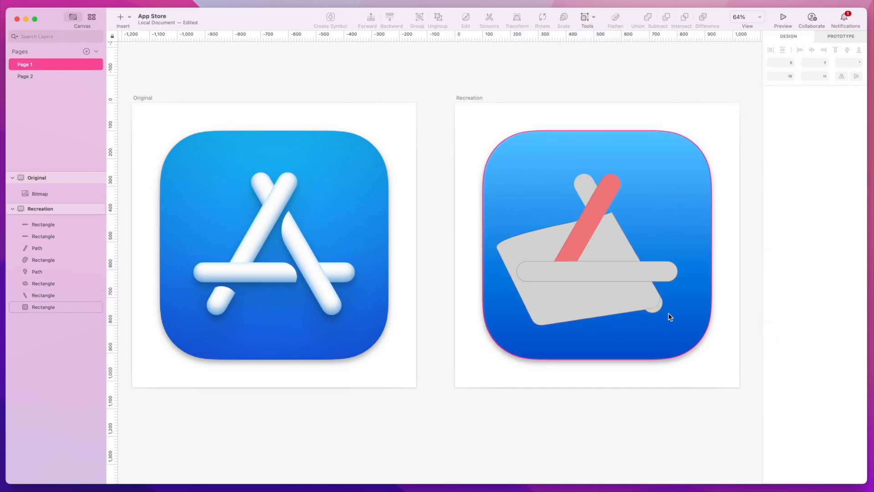
{"action": "key", "text": "super+z"}
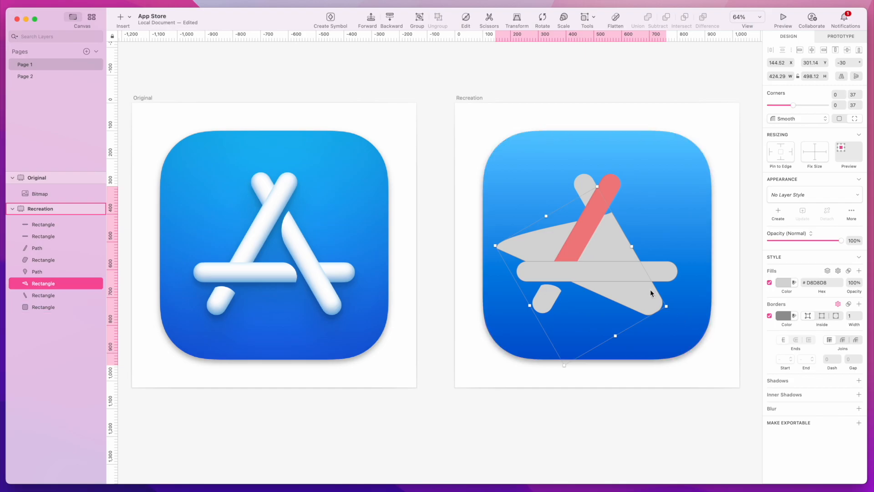
{"action": "left_click", "coordinate": [665, 273]}
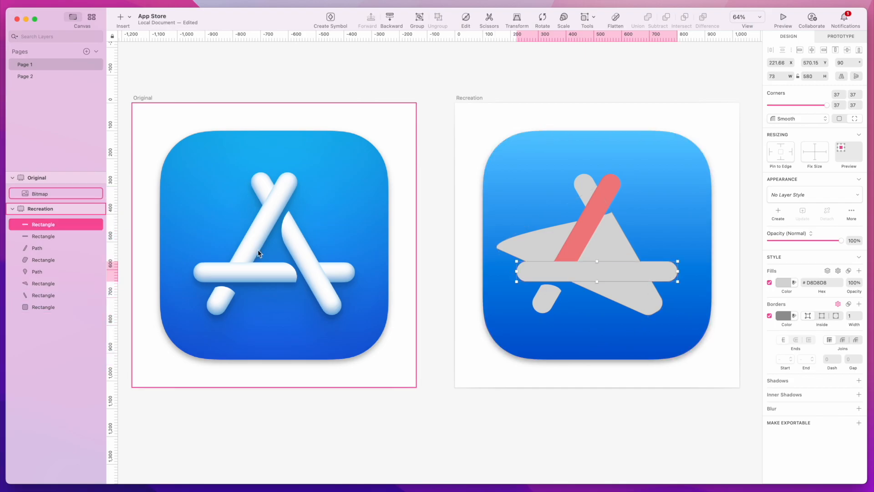
{"action": "key", "text": "Return"}
{"action": "key", "text": "Escape"}
- Add a point on the widened diagonal copy's lower-left edge and pull it down-left until the shape covers the crossbar's left part
{"action": "left_click", "coordinate": [621, 295]}
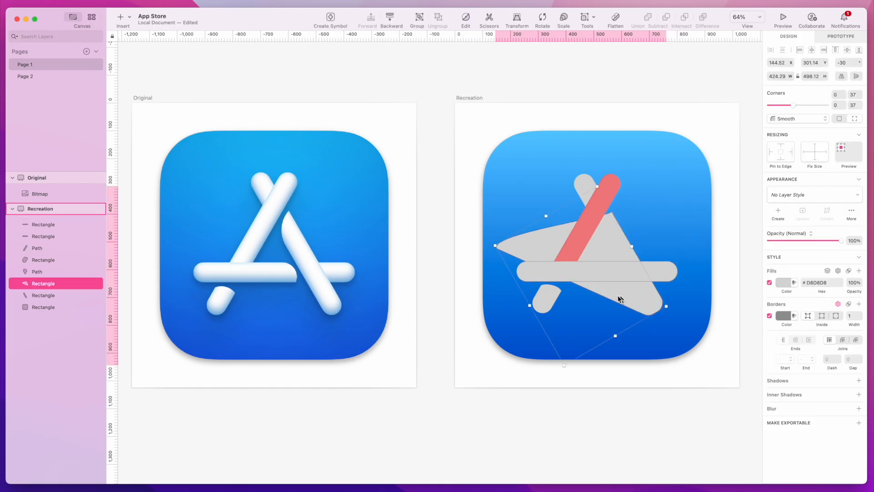
{"action": "key", "text": "Return"}
{"action": "left_click_drag", "start_coordinate": [552, 272], "coordinate": [519, 300]}
{"action": "key", "text": "Escape"}
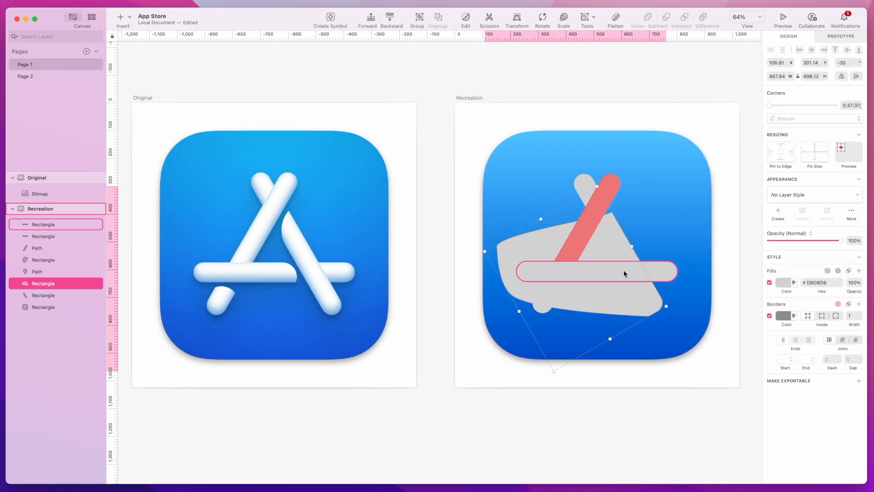
- Bring the widened shape above both crossbars and subtract it from the crossbar copy, keeping only the piece right of the diagonal
{"action": "left_click", "coordinate": [622, 270]}
{"action": "left_click_drag", "start_coordinate": [43, 284], "coordinate": [48, 220]}
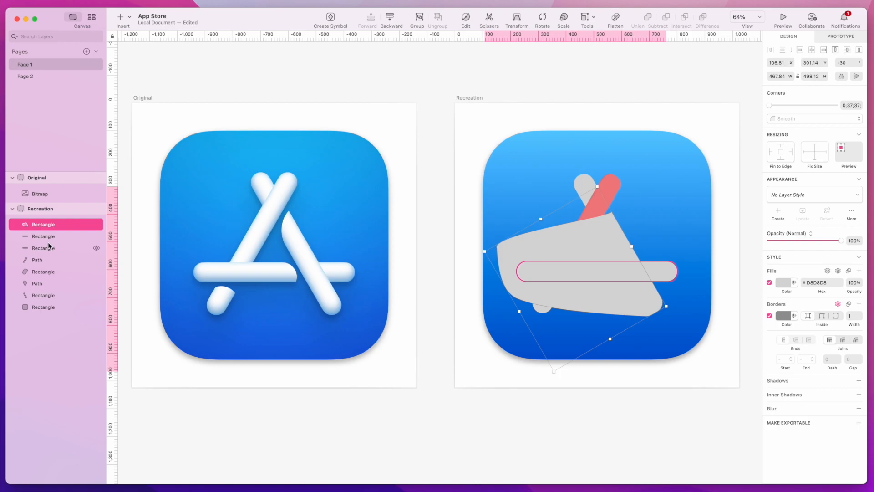
{"action": "left_click", "coordinate": [42, 236], "text": "shift"}
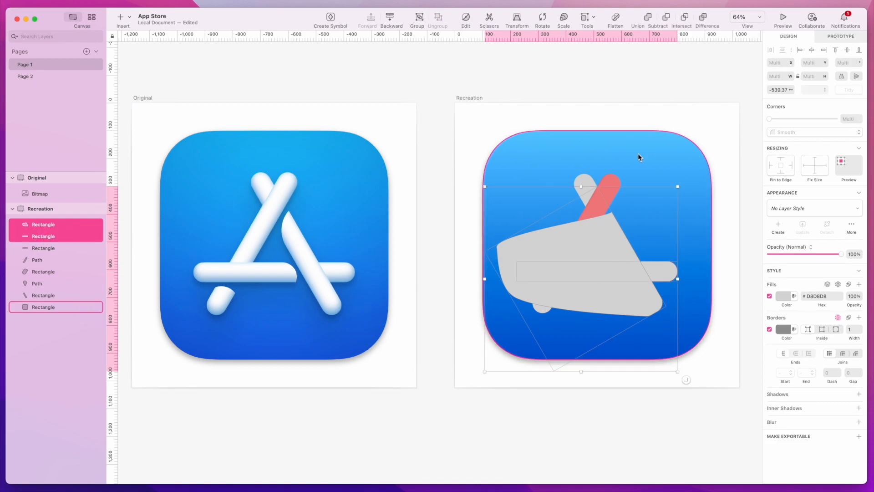
{"action": "left_click", "coordinate": [665, 18]}
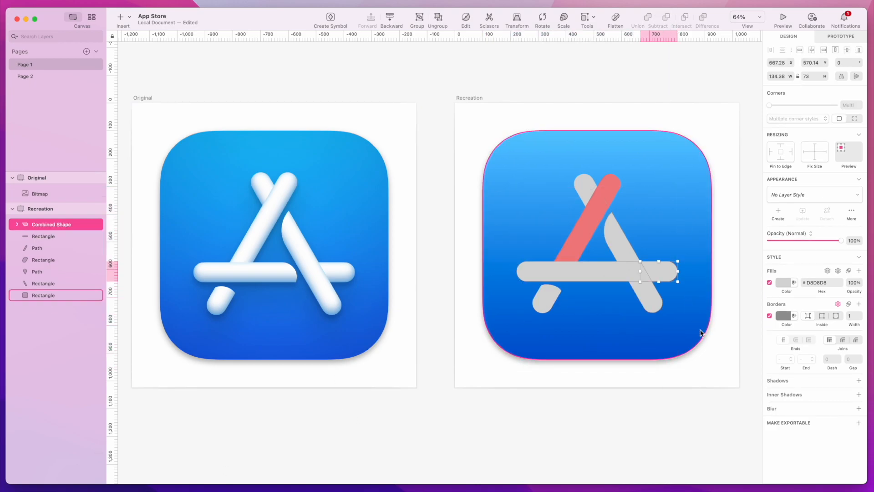
{"action": "key", "text": "Escape"}
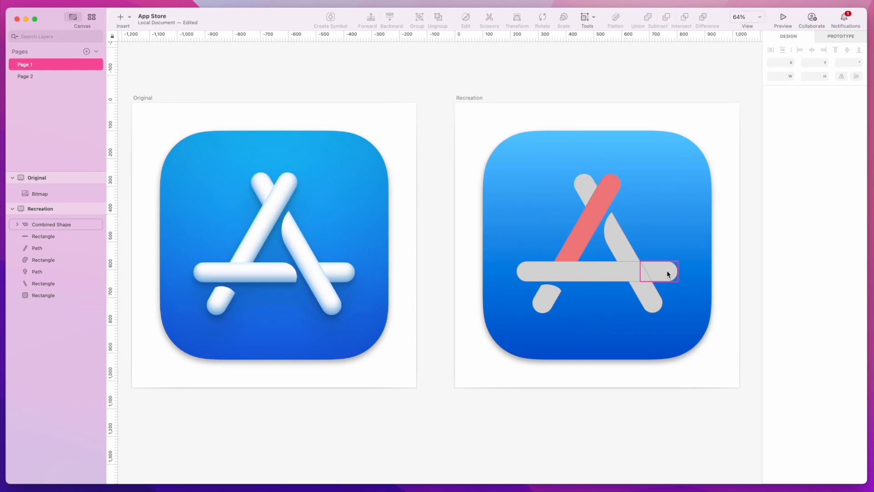
{"action": "left_click", "coordinate": [666, 269]}
{"action": "left_click", "coordinate": [621, 237]}
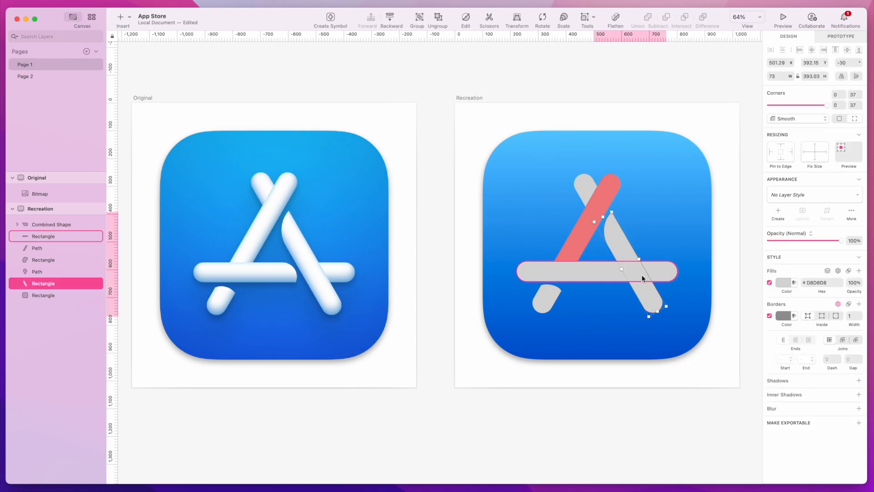
- Add points on the original crossbar's lower edge at X 580.9 and upper edge at X 544.15, and delete its two right-end points
{"action": "left_click", "coordinate": [599, 270]}
{"action": "double_click", "coordinate": [600, 272]}
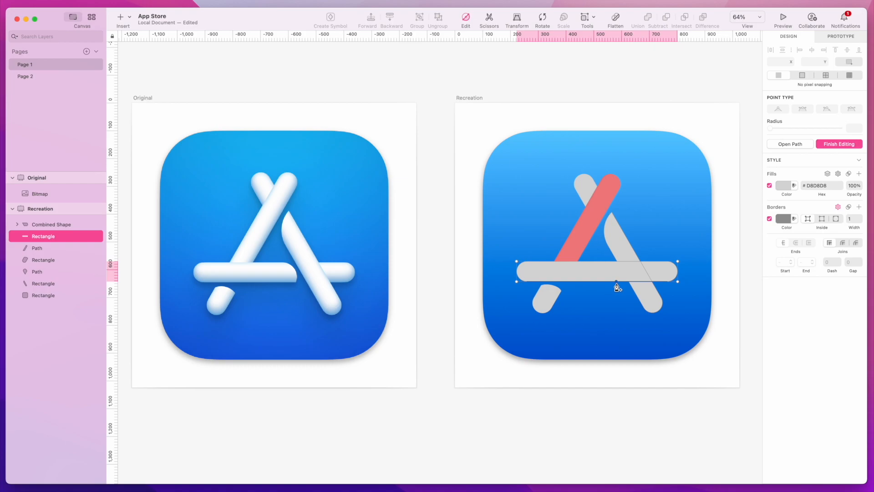
{"action": "left_click", "coordinate": [616, 281]}
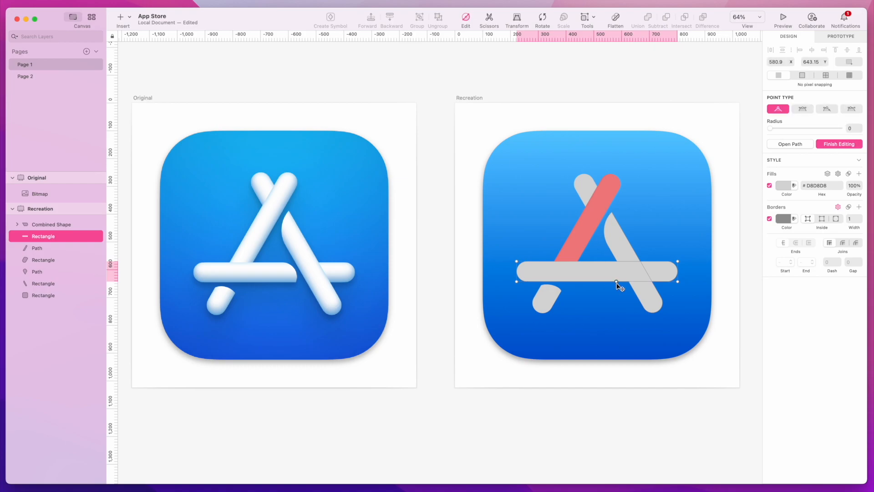
{"action": "left_click", "coordinate": [606, 262]}
{"action": "left_click_drag", "start_coordinate": [627, 239], "coordinate": [723, 301]}
{"action": "key", "text": "Delete"}
- Give the crossbar's two new right-end points disconnected handles and remove the handles running along the bar's straight edges
{"action": "left_click_drag", "start_coordinate": [599, 253], "coordinate": [653, 316]}
{"action": "left_click", "coordinate": [826, 111]}
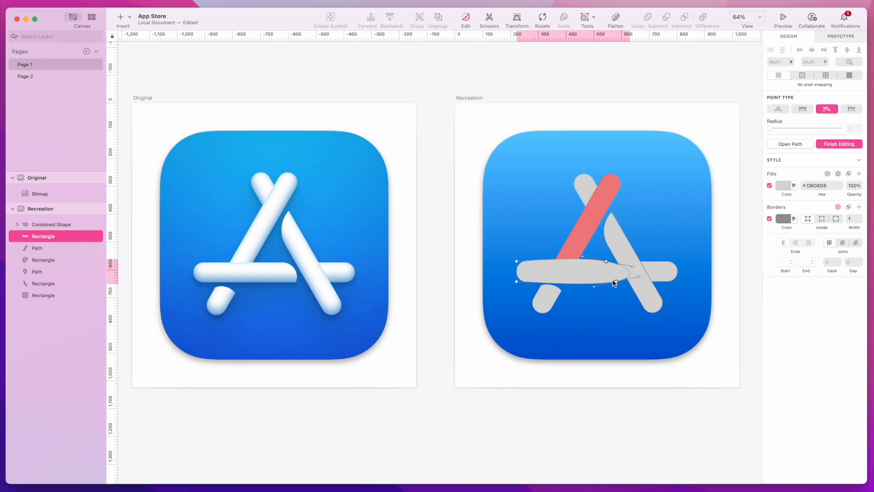
{"action": "left_click", "coordinate": [594, 286]}
{"action": "key", "text": "Delete"}
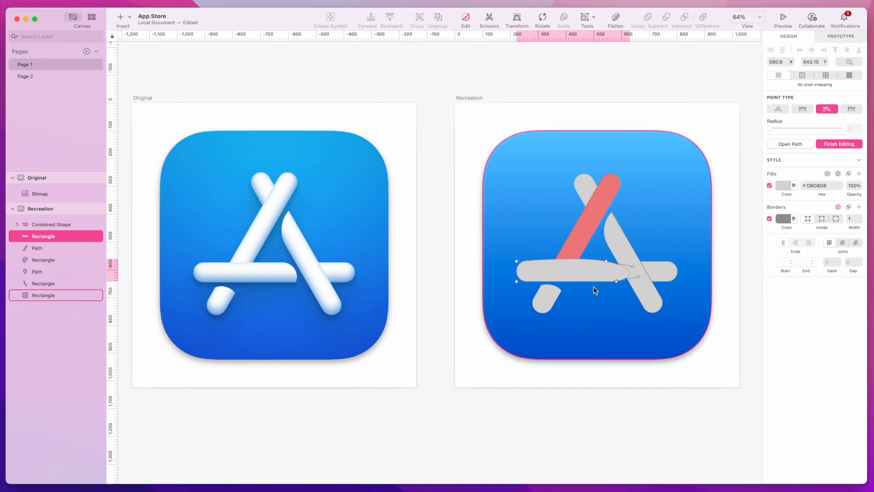
{"action": "left_click", "coordinate": [606, 261]}
- Pull the remaining handles of the crossbar's right-end points inward to form a rounded end that slopes down from the upper edge
{"action": "scroll", "coordinate": [629, 282], "scroll_direction": "up", "scroll_amount": 2}
{"action": "scroll", "coordinate": [629, 281], "scroll_direction": "up", "scroll_amount": 5}
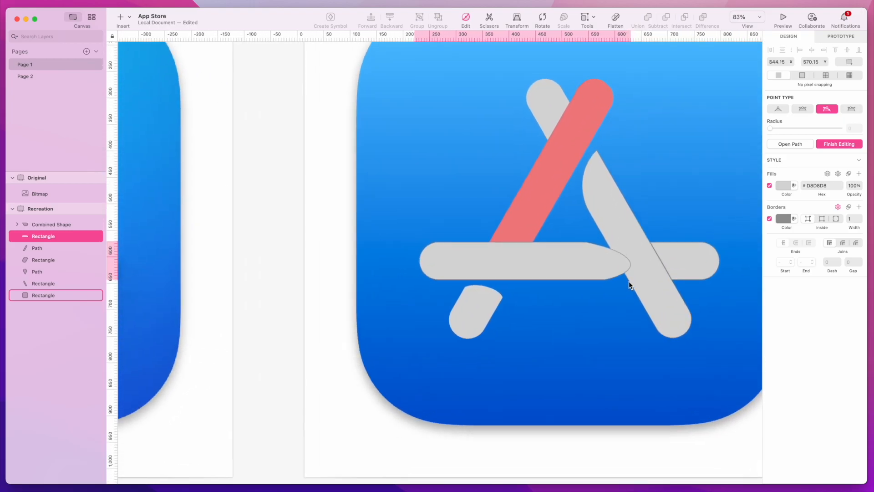
{"action": "left_click_drag", "start_coordinate": [656, 266], "coordinate": [607, 268]}
{"action": "left_click_drag", "start_coordinate": [640, 238], "coordinate": [591, 234]}
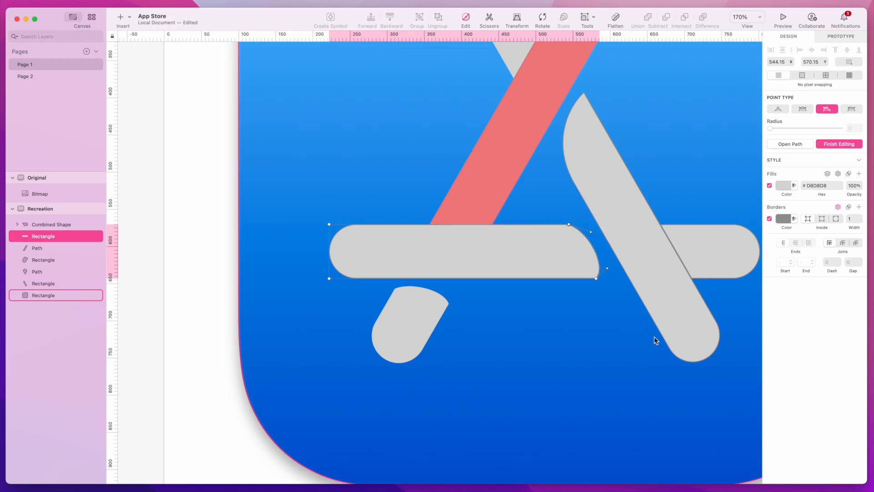
- Compare the crossbar's rounded end with the original icon, pull the lower point's handle slightly up and finish editing the path
{"action": "scroll", "coordinate": [653, 347], "scroll_direction": "down", "scroll_amount": 5}
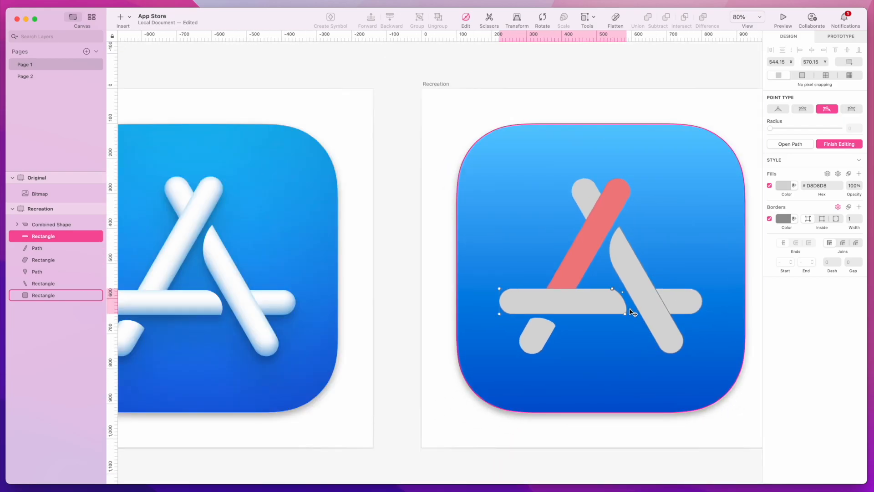
{"action": "left_click_drag", "start_coordinate": [630, 309], "coordinate": [630, 304]}
{"action": "key", "text": "Escape"}
{"action": "left_click", "coordinate": [638, 376]}
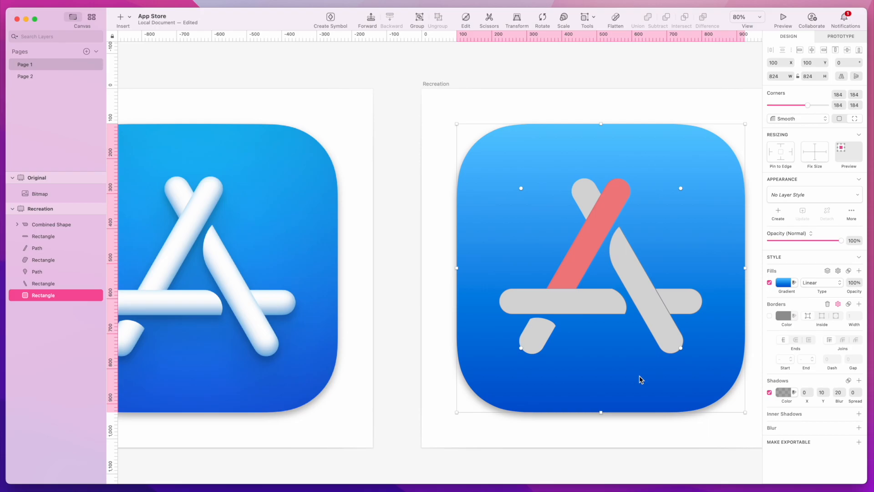
- Raise the handle of the crossbar's upper right-end point slightly for a fuller curve, and finish editing to check the shape
{"action": "double_click", "coordinate": [612, 305]}
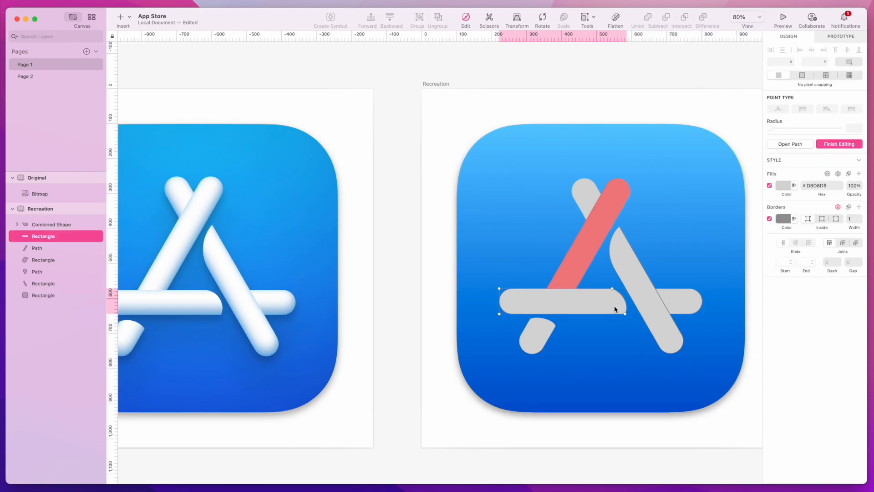
{"action": "left_click", "coordinate": [631, 307]}
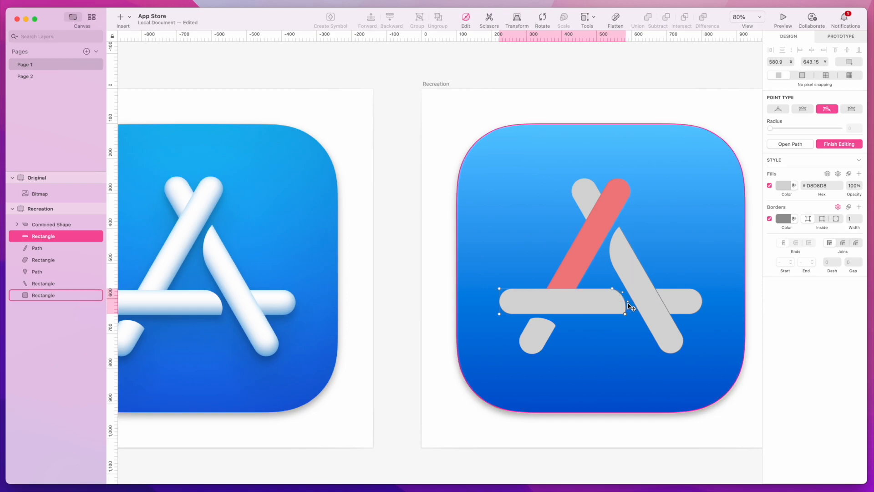
{"action": "left_click_drag", "start_coordinate": [623, 292], "coordinate": [622, 289]}
{"action": "key", "text": "Escape"}
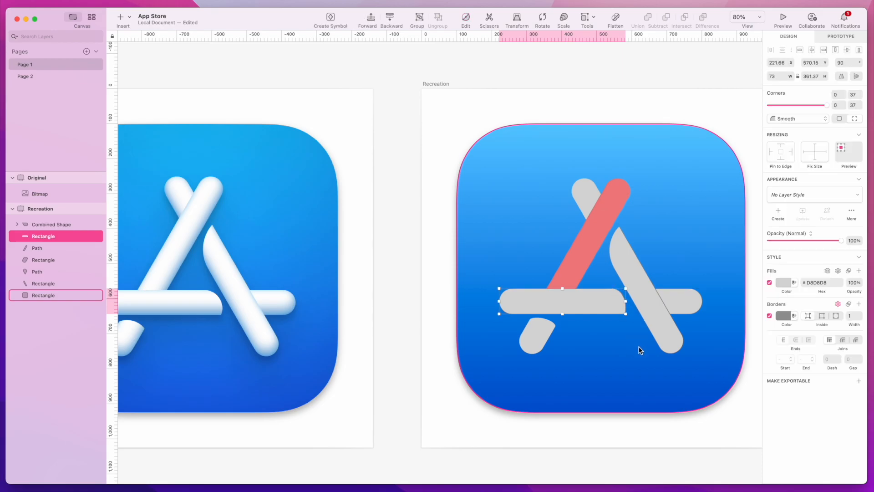
{"action": "left_click", "coordinate": [641, 350]}
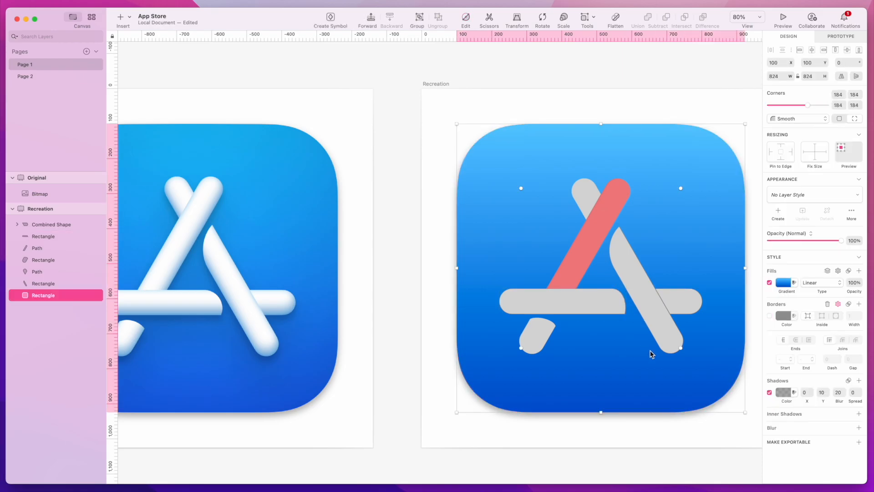
{"action": "left_click", "coordinate": [614, 303]}
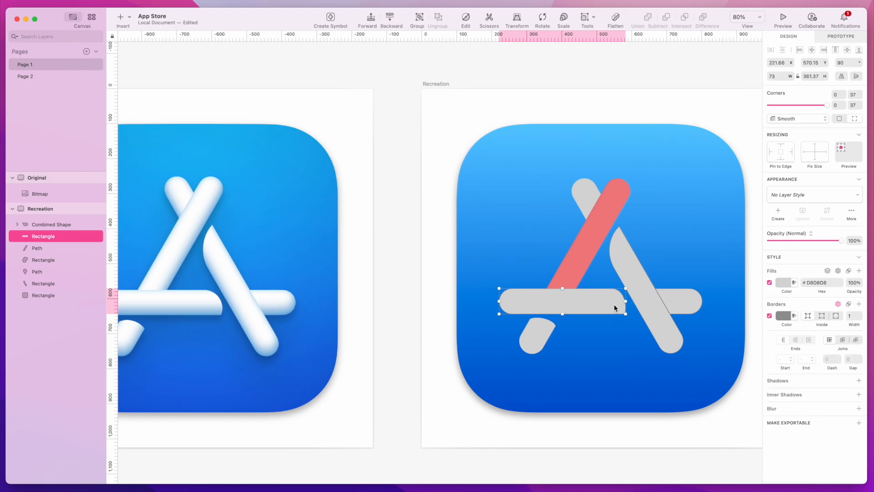
- Give the crossbar's upper right-end point asymmetric handles and extend its handle horizontally to smooth the curve, and finish editing
{"action": "double_click", "coordinate": [614, 303]}
{"action": "left_click", "coordinate": [607, 289]}
{"action": "left_click", "coordinate": [612, 288]}
{"action": "left_click", "coordinate": [610, 288]}
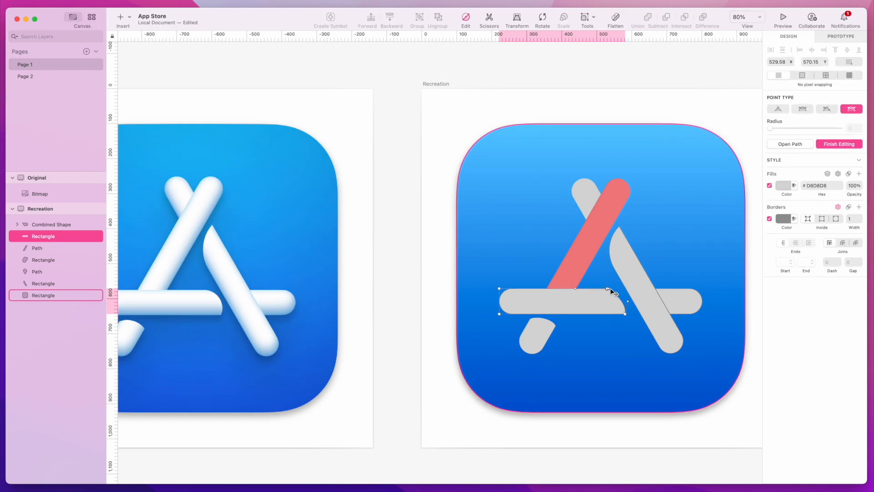
{"action": "scroll", "coordinate": [610, 288], "scroll_direction": "up", "scroll_amount": 5}
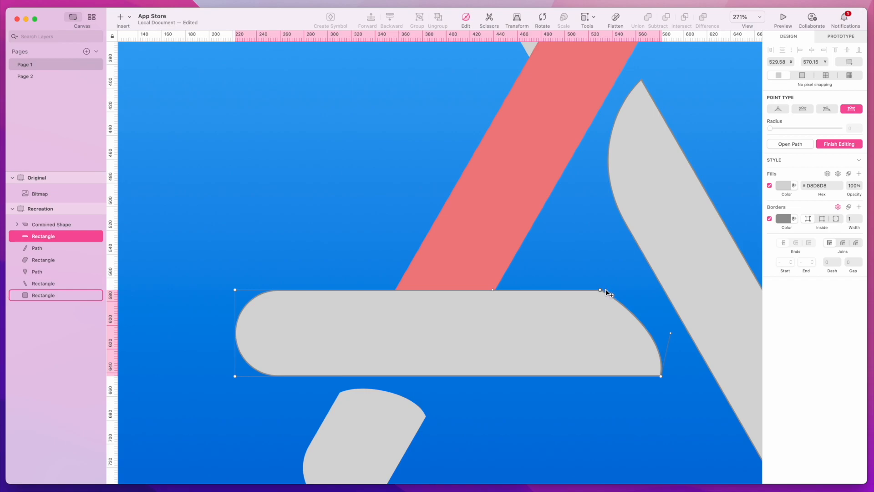
{"action": "left_click", "coordinate": [827, 108]}
{"action": "left_click_drag", "start_coordinate": [607, 290], "coordinate": [638, 292]}
{"action": "key", "text": "Escape"}
{"action": "scroll", "coordinate": [669, 446], "scroll_direction": "down", "scroll_amount": 5}
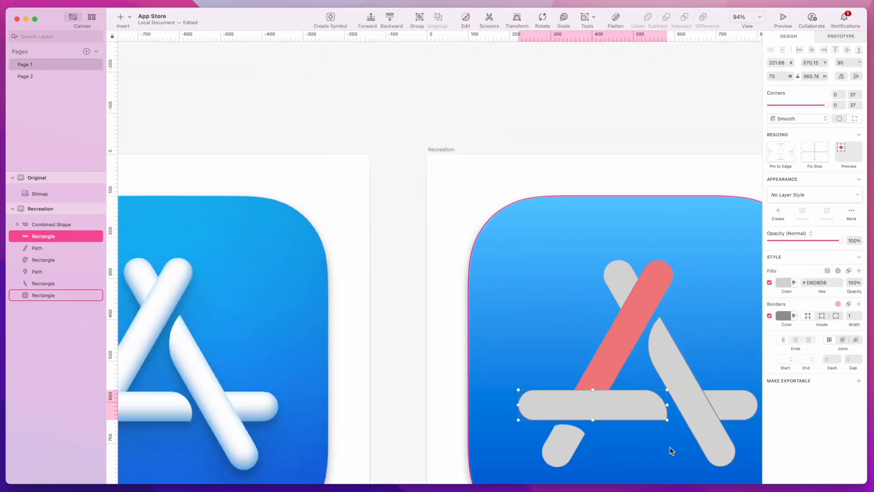
- Remove the borders from the crossbar's main piece and the A's right leg
{"action": "left_click", "coordinate": [670, 446]}
{"action": "scroll", "coordinate": [669, 448], "scroll_direction": "down", "scroll_amount": 4}
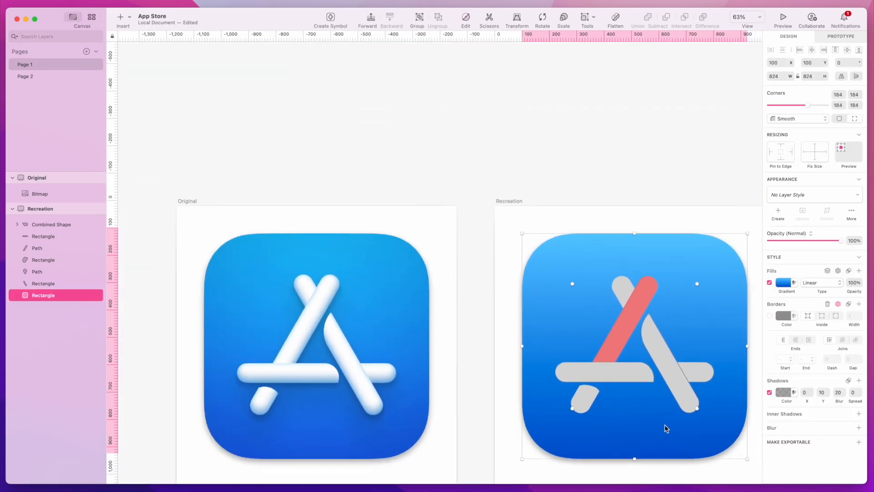
{"action": "scroll", "coordinate": [664, 428], "scroll_direction": "down", "scroll_amount": 3}
{"action": "scroll", "coordinate": [664, 428], "scroll_direction": "right", "scroll_amount": 1}
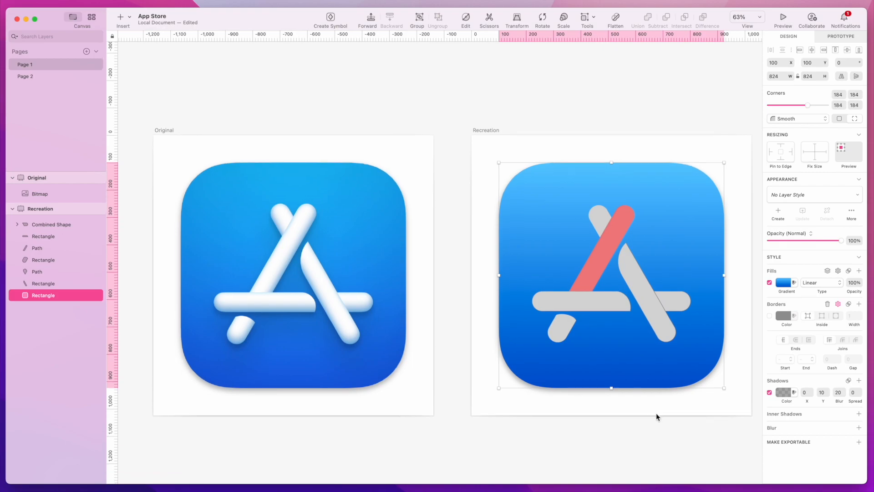
{"action": "left_click", "coordinate": [671, 340]}
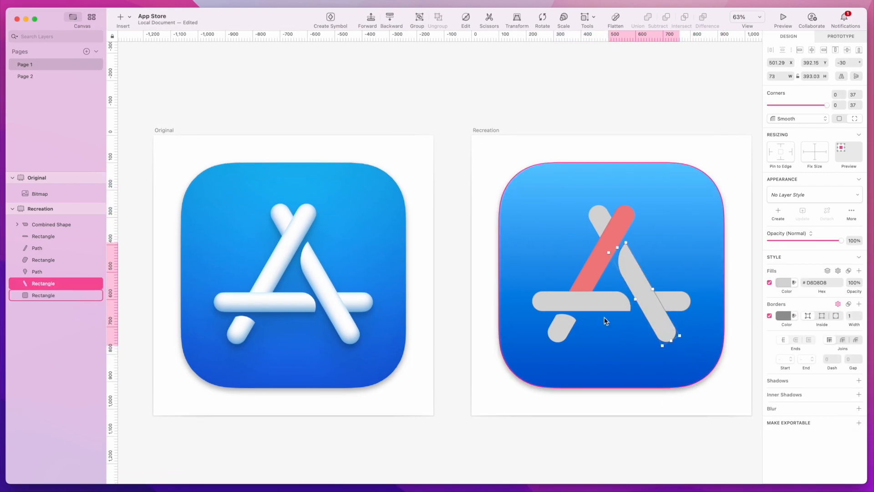
{"action": "left_click", "coordinate": [602, 298]}
{"action": "left_click", "coordinate": [663, 306], "text": "shift"}
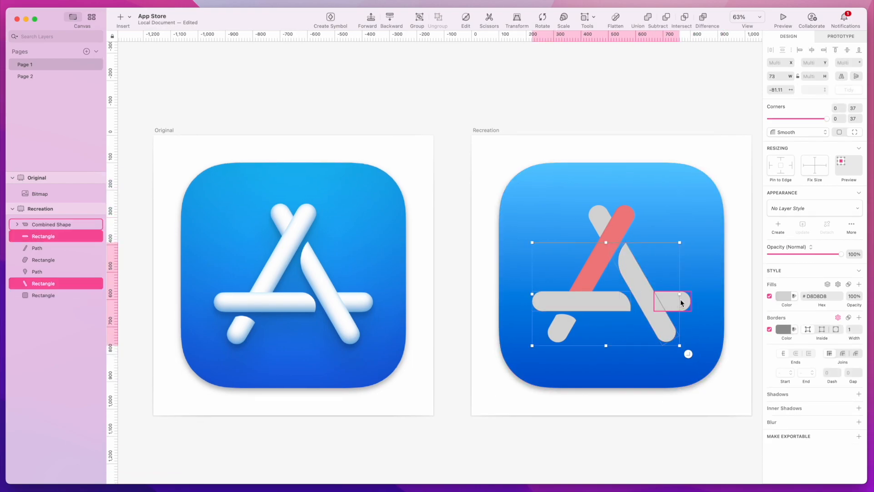
{"action": "left_click", "coordinate": [769, 329]}
{"action": "left_click", "coordinate": [714, 391]}
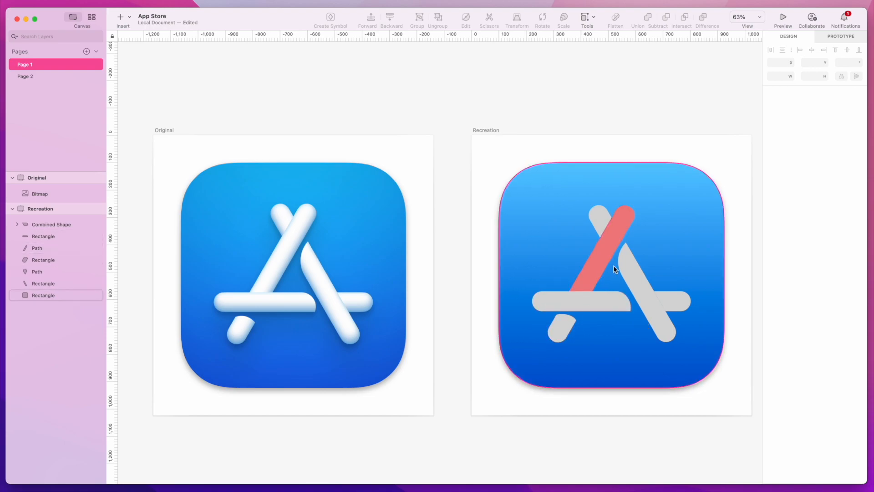
- Flatten the crossbar's right-hand combined shape into a single path, and centre all six A pieces in the artboard
{"action": "left_click", "coordinate": [45, 224]}
{"action": "left_click", "coordinate": [616, 18]}
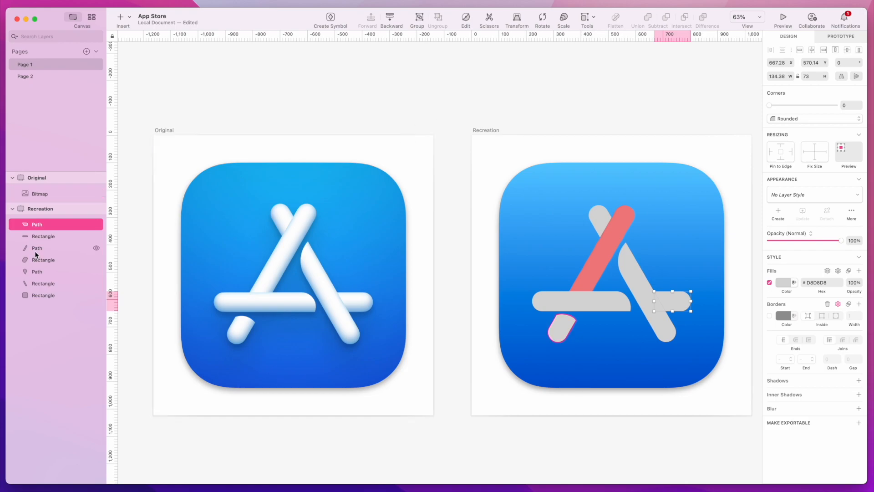
{"action": "left_click", "coordinate": [40, 283], "text": "shift"}
{"action": "left_click_drag", "start_coordinate": [658, 327], "coordinate": [660, 327]}
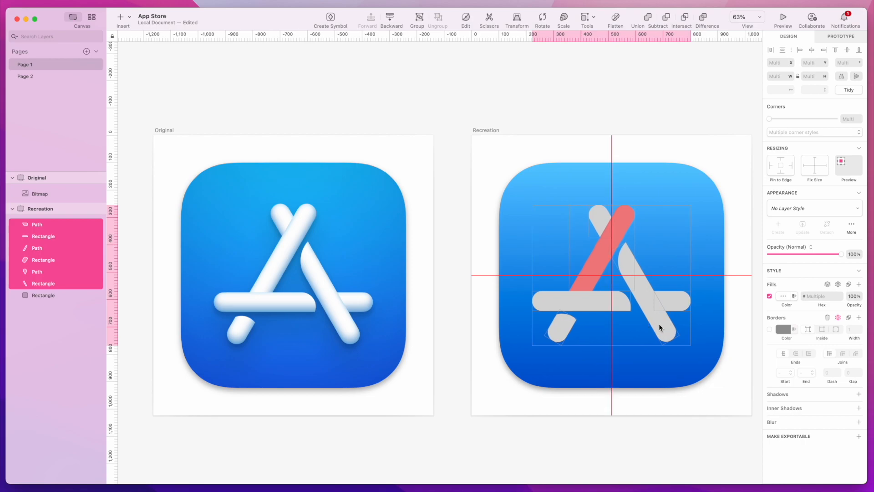
{"action": "left_click", "coordinate": [706, 396]}
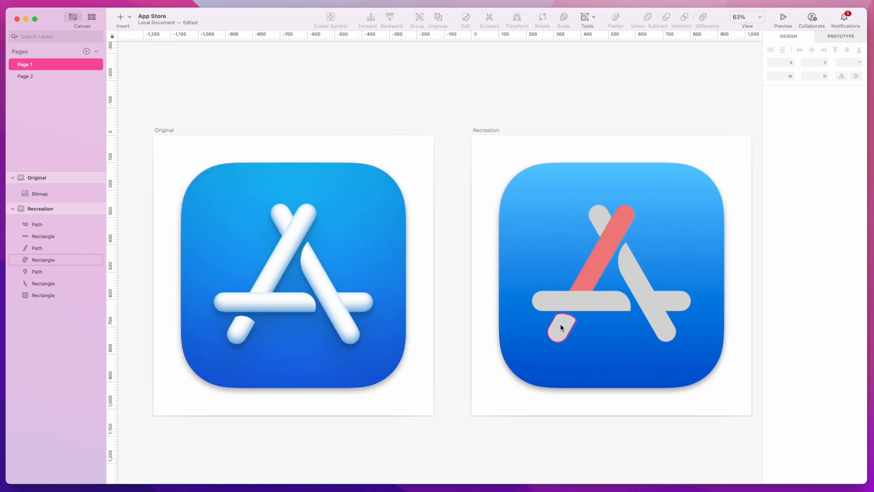
- Change the red diagonal bar's fill to white, FFFFFF
{"action": "left_click", "coordinate": [599, 254]}
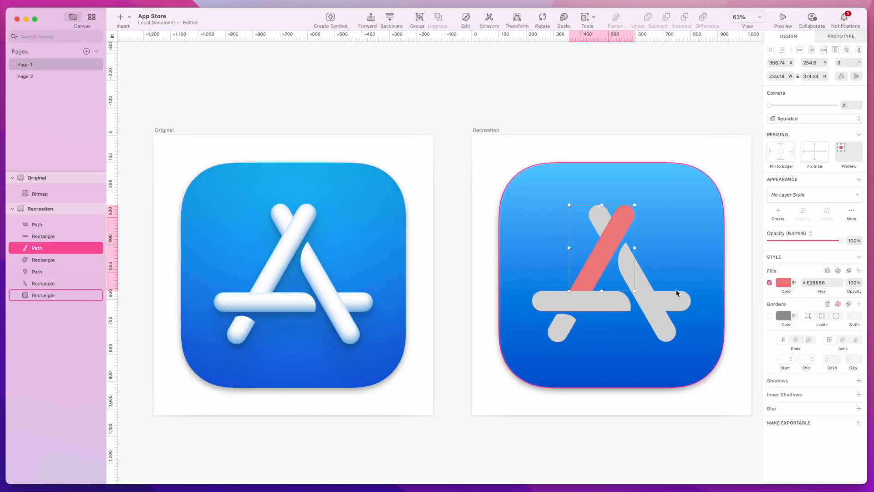
{"action": "left_click", "coordinate": [784, 281]}
{"action": "left_click_drag", "start_coordinate": [782, 330], "coordinate": [737, 304]}
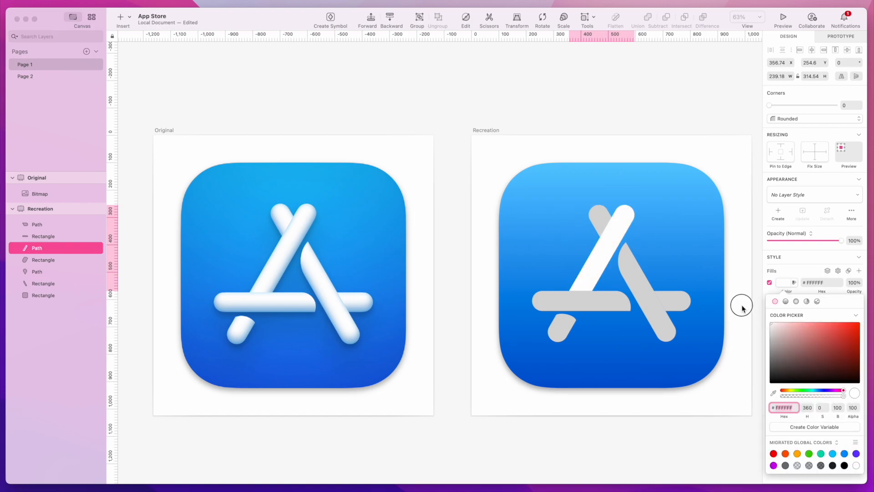
{"action": "left_click", "coordinate": [781, 282]}
- Add an inner shadow to the white diagonal bar with X -8, Y 0 and blur 10
{"action": "left_click", "coordinate": [858, 395]}
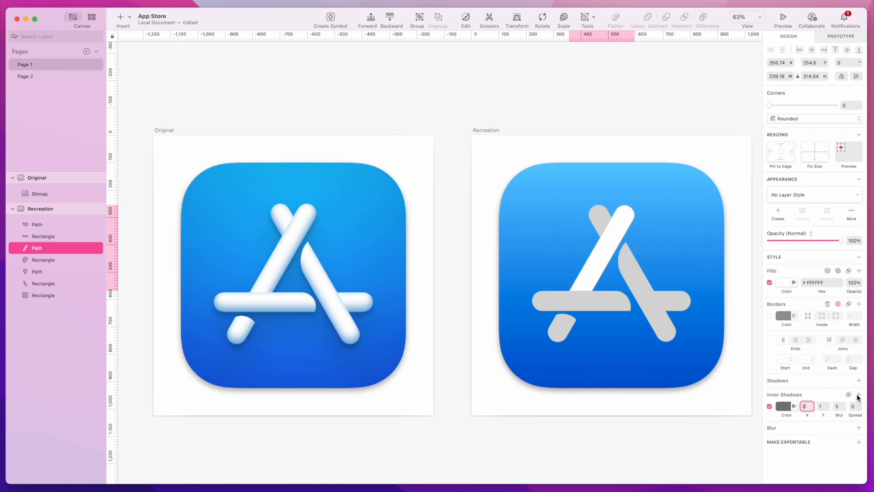
{"action": "left_click", "coordinate": [826, 403]}
{"action": "left_click_drag", "start_coordinate": [807, 413], "coordinate": [805, 415]}
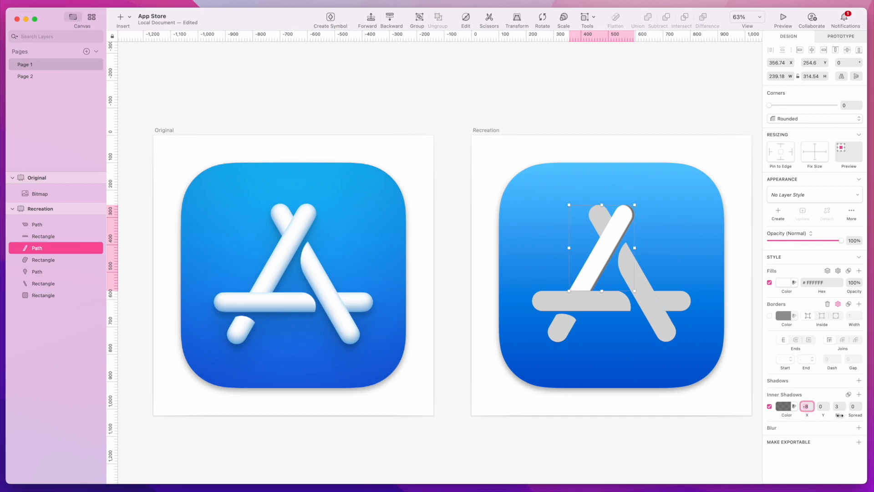
{"action": "left_click_drag", "start_coordinate": [839, 415], "coordinate": [841, 415]}
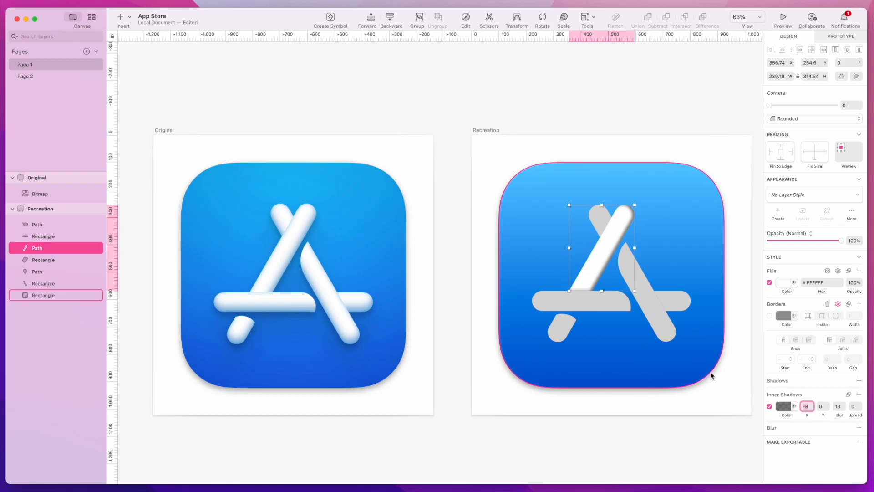
- Compare the diagonal bar's shading with the original icon and disable its inner shadow
{"action": "key", "text": "super+0"}
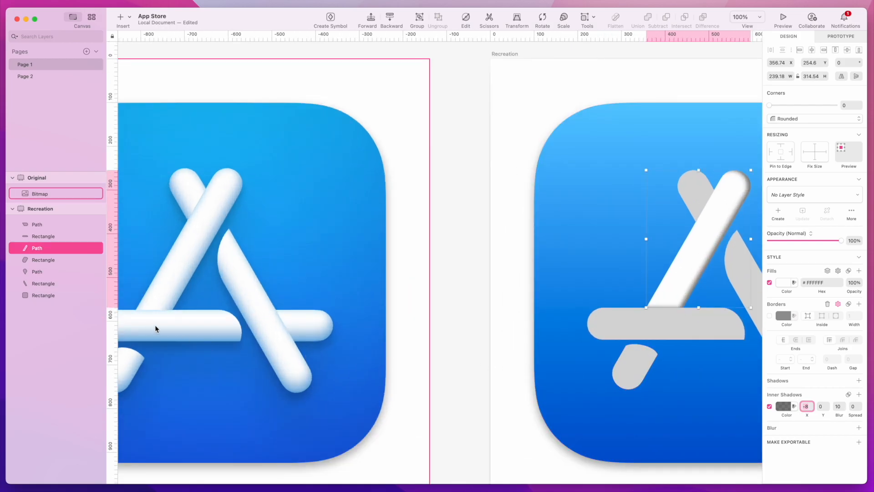
{"action": "scroll", "coordinate": [155, 328], "scroll_direction": "left", "scroll_amount": 3}
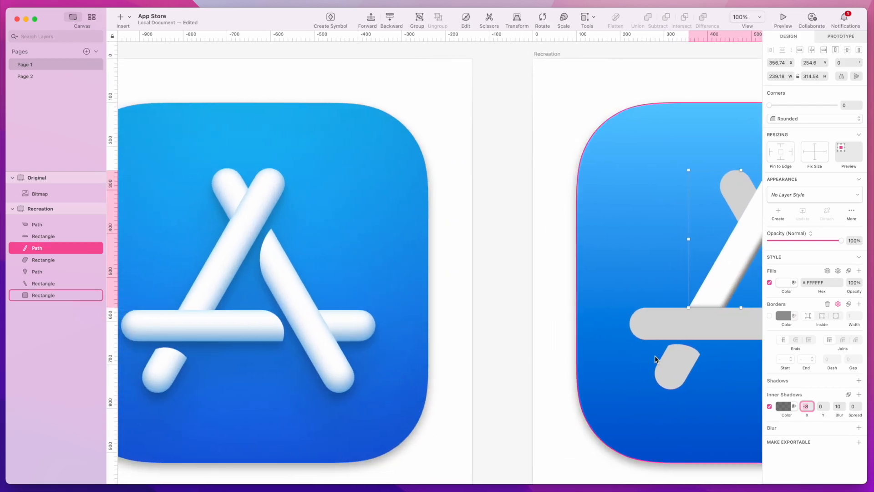
{"action": "scroll", "coordinate": [718, 365], "scroll_direction": "down", "scroll_amount": 5}
{"action": "scroll", "coordinate": [697, 336], "scroll_direction": "right", "scroll_amount": 2}
{"action": "left_click", "coordinate": [769, 407]}
- Fill the small lower-left piece of the diagonal with white, FFFFFF
{"action": "left_click", "coordinate": [600, 368]}
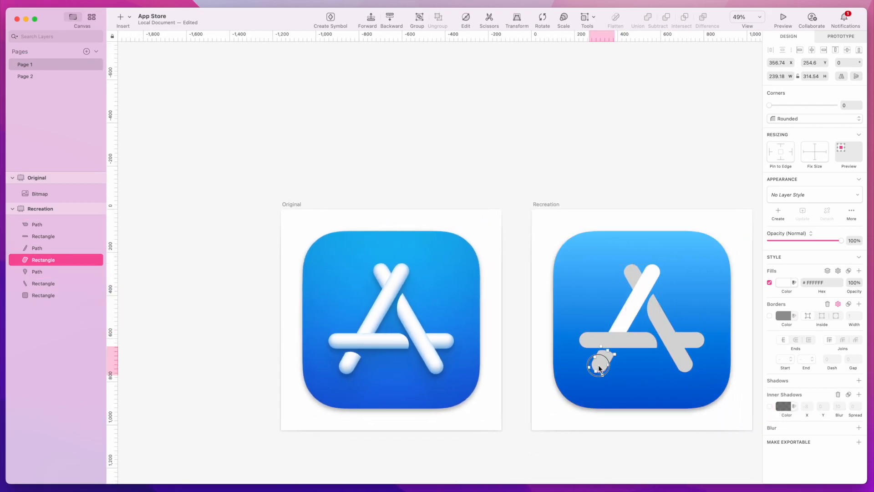
{"action": "left_click", "coordinate": [783, 282]}
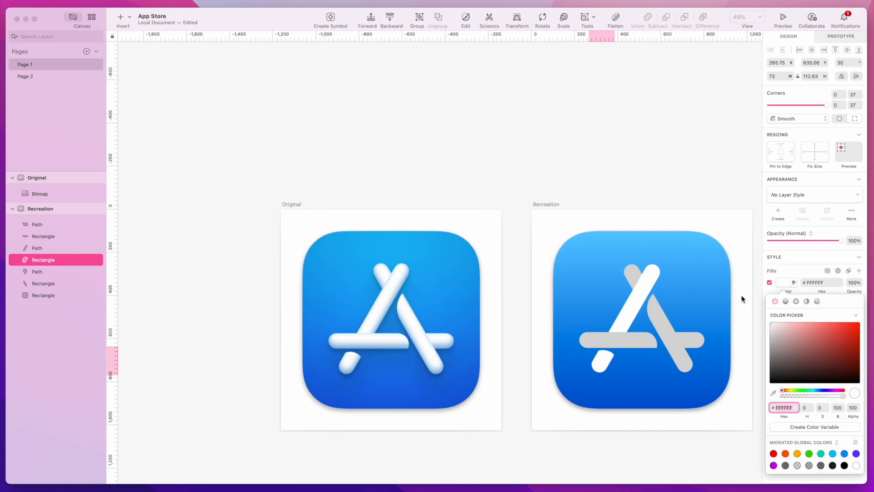
{"action": "left_click", "coordinate": [679, 433]}
- Try the inner shadow with both white diagonal pieces selected, and clear the selection
{"action": "left_click", "coordinate": [616, 356], "text": "shift"}
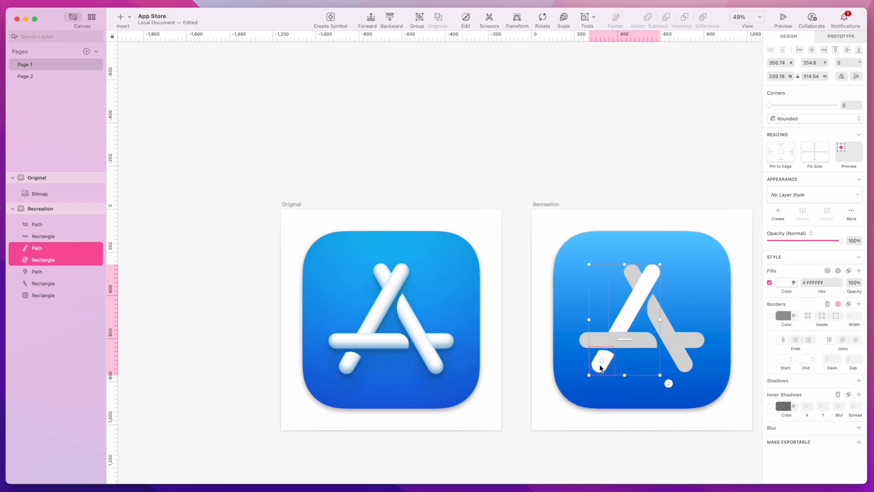
{"action": "left_click", "coordinate": [769, 420]}
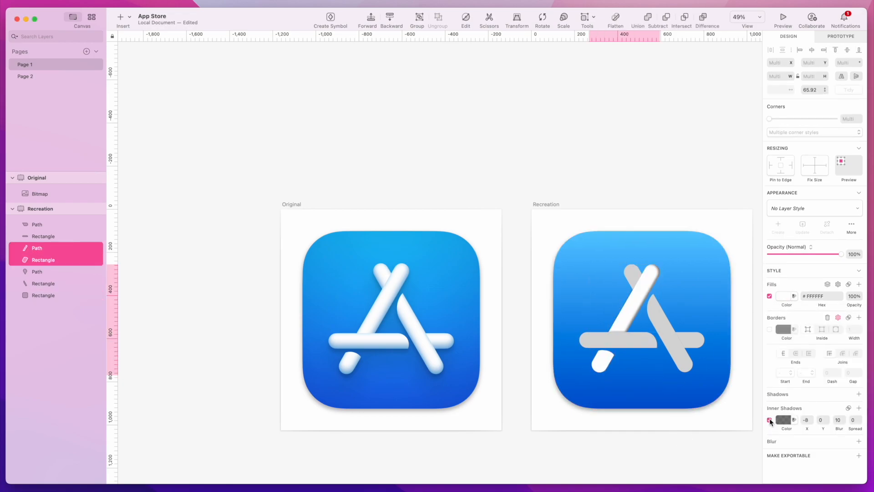
{"action": "left_click", "coordinate": [770, 420]}
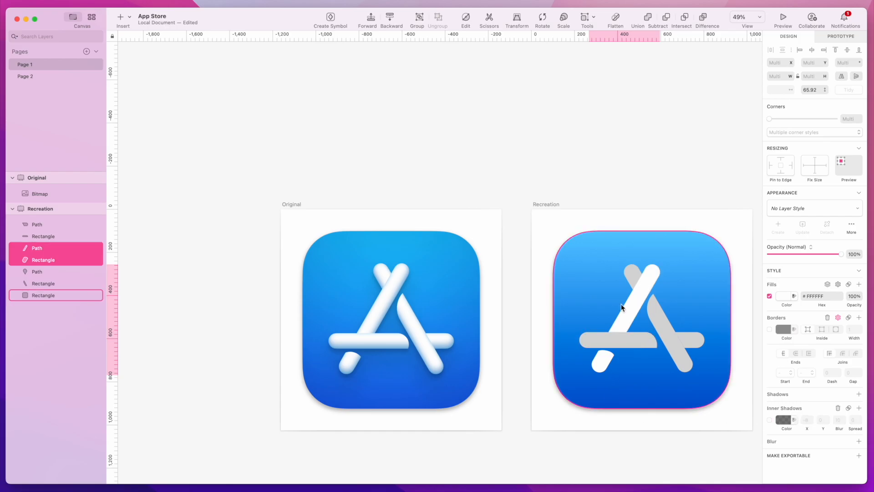
{"action": "left_click", "coordinate": [657, 418]}
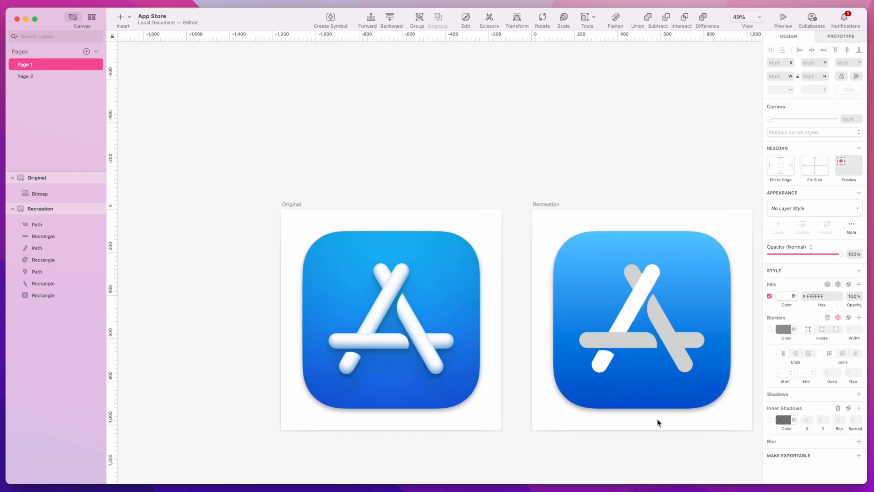
- Group the white diagonal bar with its small lower-left piece
{"action": "left_click", "coordinate": [605, 357]}
{"action": "left_click", "coordinate": [631, 313], "text": "shift"}
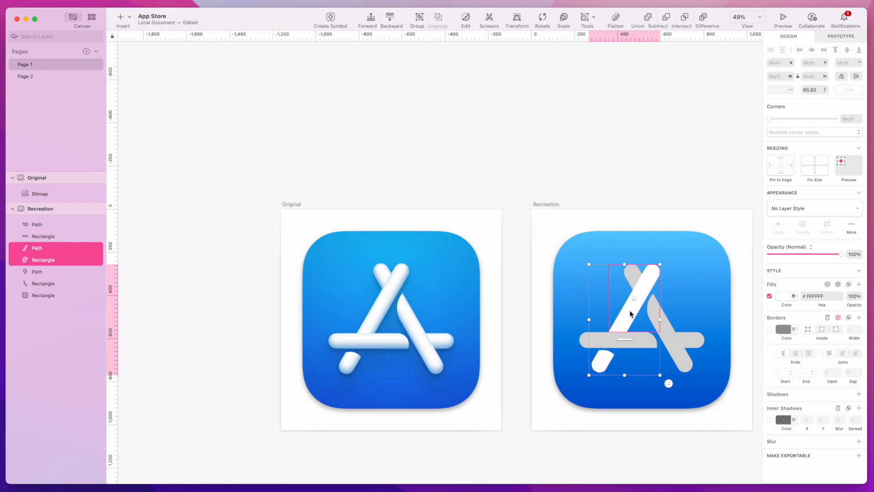
{"action": "key", "text": "super+g"}
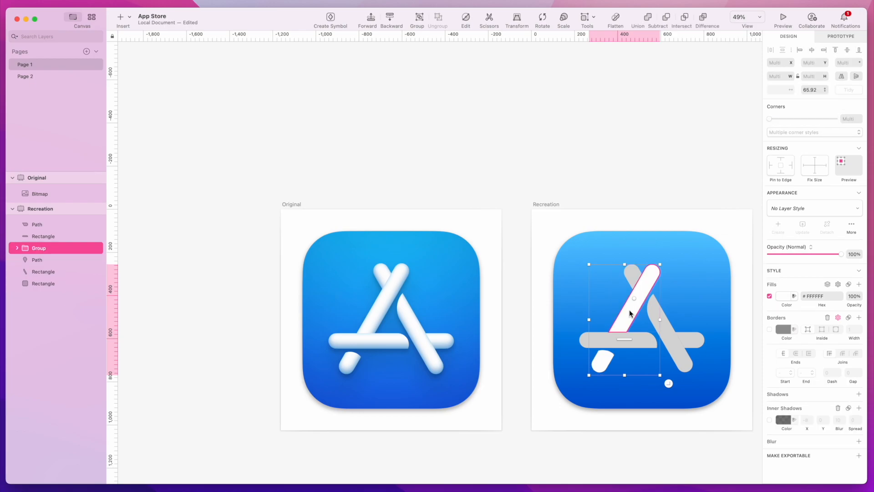
{"action": "left_click", "coordinate": [821, 337]}
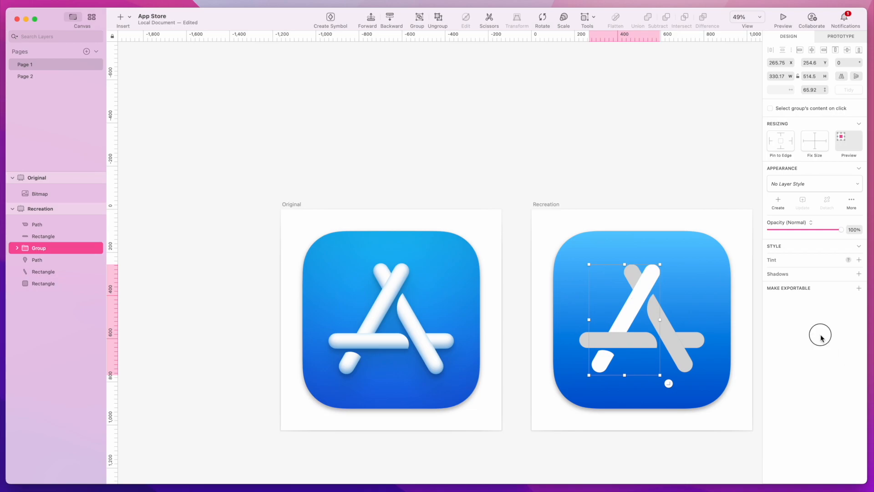
- Add a shadow to the diagonal's group with X 6, Y 0 and blur 0
{"action": "left_click", "coordinate": [859, 273]}
{"action": "left_click", "coordinate": [770, 285]}
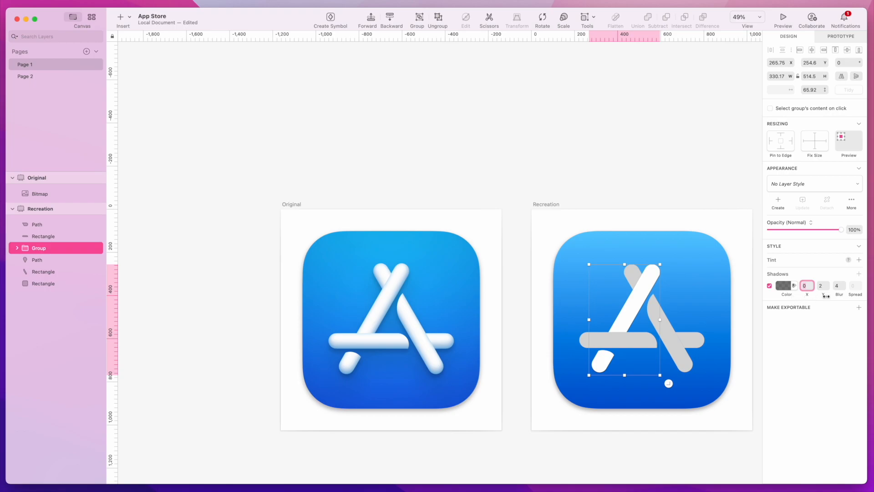
{"action": "mouse_move", "coordinate": [841, 295]}
{"action": "left_mouse_down"}
{"action": "mouse_move", "coordinate": [859, 299]}
{"action": "mouse_move", "coordinate": [836, 297]}
{"action": "left_mouse_up"}
{"action": "left_click", "coordinate": [828, 288]}
{"action": "left_click", "coordinate": [827, 287]}
{"action": "left_click_drag", "start_coordinate": [814, 290], "coordinate": [808, 294]}
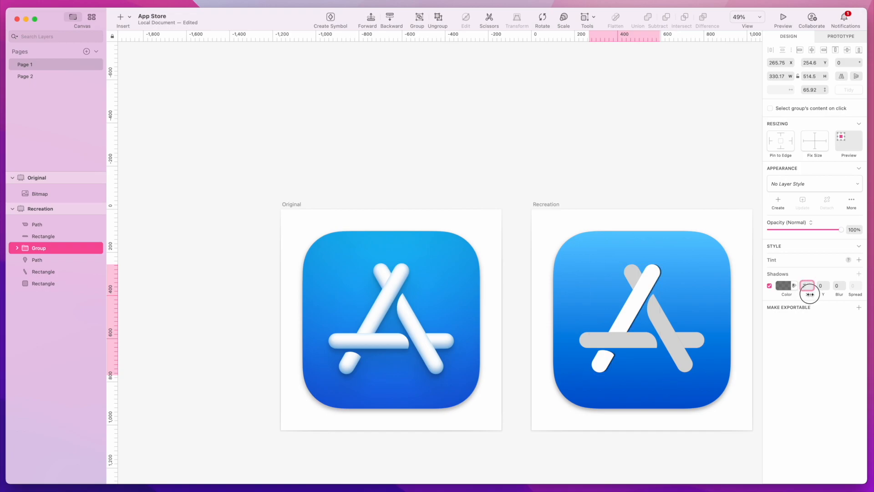
{"action": "mouse_move", "coordinate": [809, 294]}
{"action": "left_mouse_down"}
{"action": "mouse_move", "coordinate": [826, 295]}
{"action": "mouse_move", "coordinate": [808, 294]}
{"action": "left_mouse_up"}
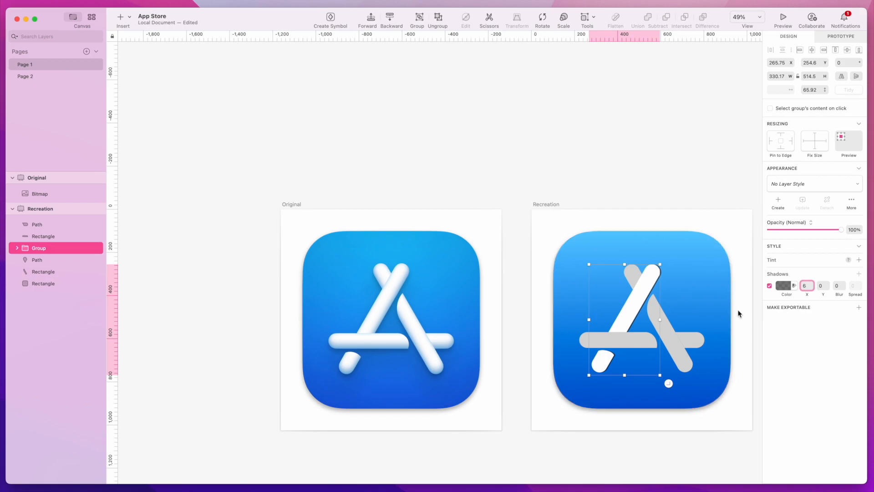
- Raise the Y offset of the group's shadow to 15
{"action": "left_click", "coordinate": [827, 283]}
{"action": "left_click", "coordinate": [827, 289]}
{"action": "left_click", "coordinate": [826, 289]}
{"action": "left_click", "coordinate": [827, 282]}
{"action": "left_click", "coordinate": [827, 283]}
{"action": "left_click", "coordinate": [827, 282]}
{"action": "left_click", "coordinate": [827, 283]}
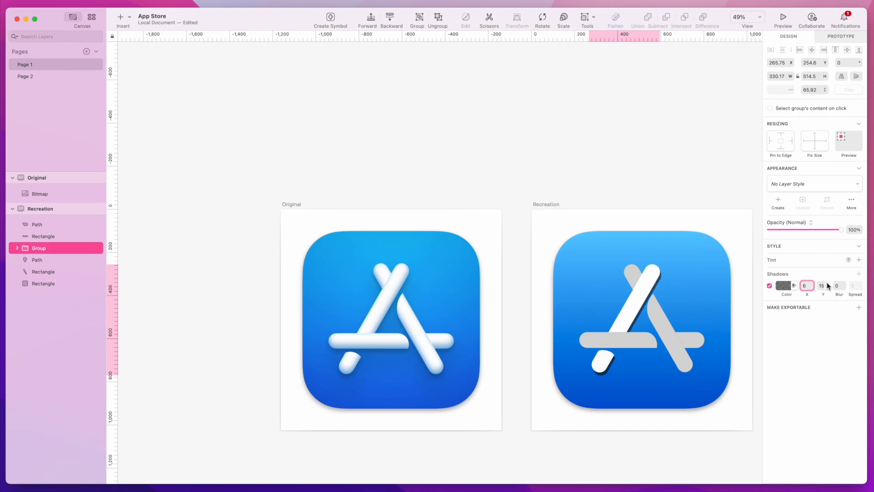
{"action": "key", "text": "Return"}
- Soften the group's shadow by setting X to 2, Y to 10 and blur to 20
{"action": "left_click", "coordinate": [827, 283]}
{"action": "left_click_drag", "start_coordinate": [810, 295], "coordinate": [808, 295]}
{"action": "left_click", "coordinate": [827, 288]}
{"action": "left_click", "coordinate": [828, 288]}
{"action": "left_click_drag", "start_coordinate": [837, 294], "coordinate": [837, 294]}
{"action": "left_click", "coordinate": [828, 287]}
{"action": "left_click", "coordinate": [828, 287]}
{"action": "left_click", "coordinate": [827, 288]}
{"action": "left_click", "coordinate": [827, 283]}
{"action": "left_click_drag", "start_coordinate": [809, 294], "coordinate": [807, 294]}
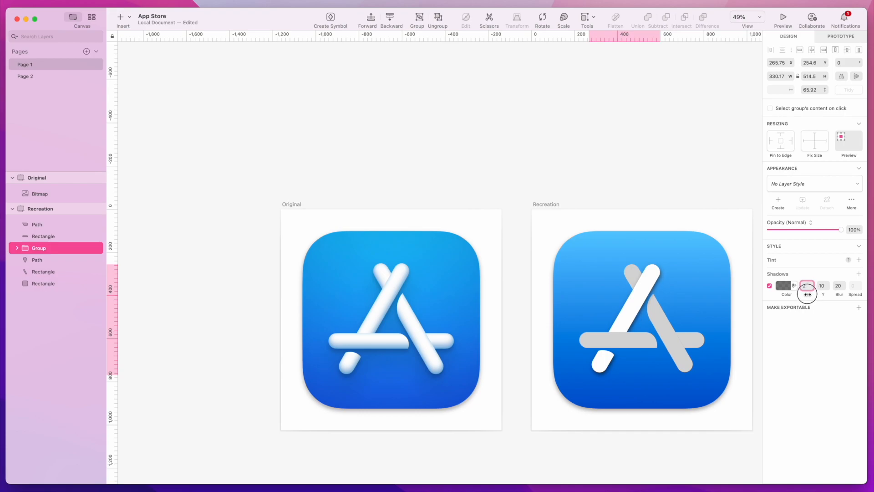
- Lower the alpha of the group's black shadow colour to 26
{"action": "left_click", "coordinate": [783, 288]}
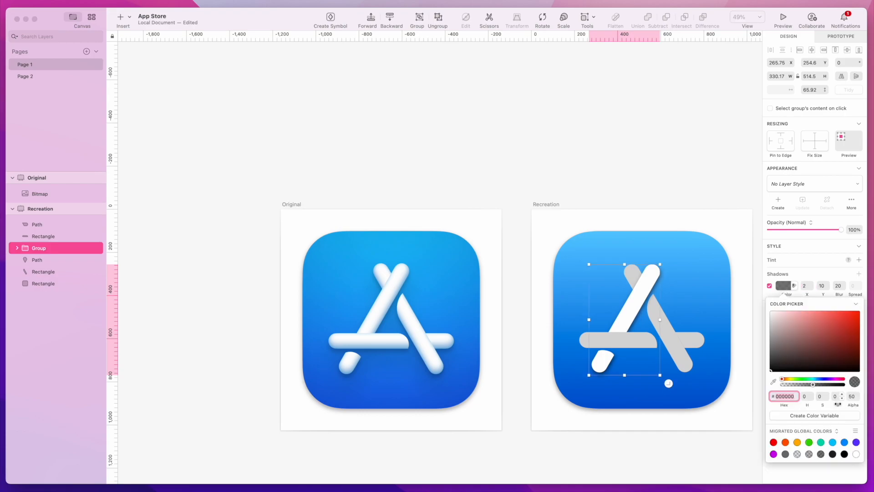
{"action": "left_click_drag", "start_coordinate": [853, 407], "coordinate": [850, 406]}
{"action": "left_click", "coordinate": [858, 400]}
{"action": "left_click", "coordinate": [857, 394]}
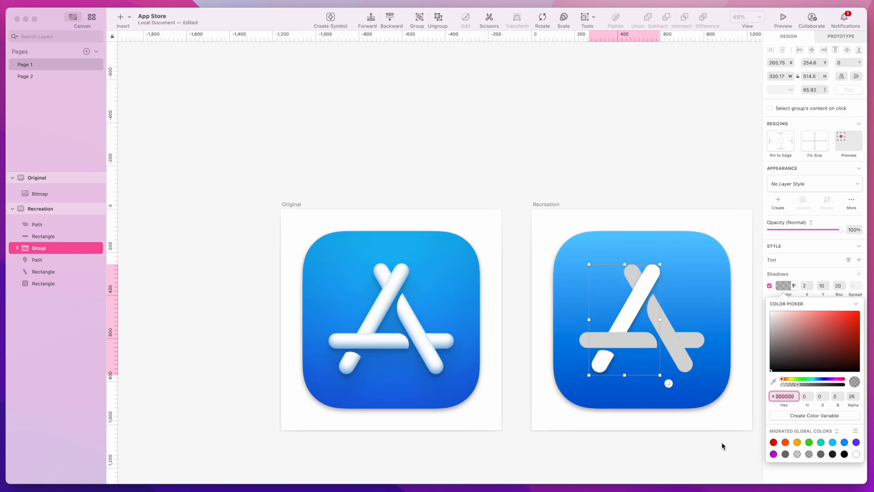
{"action": "left_click", "coordinate": [748, 290]}
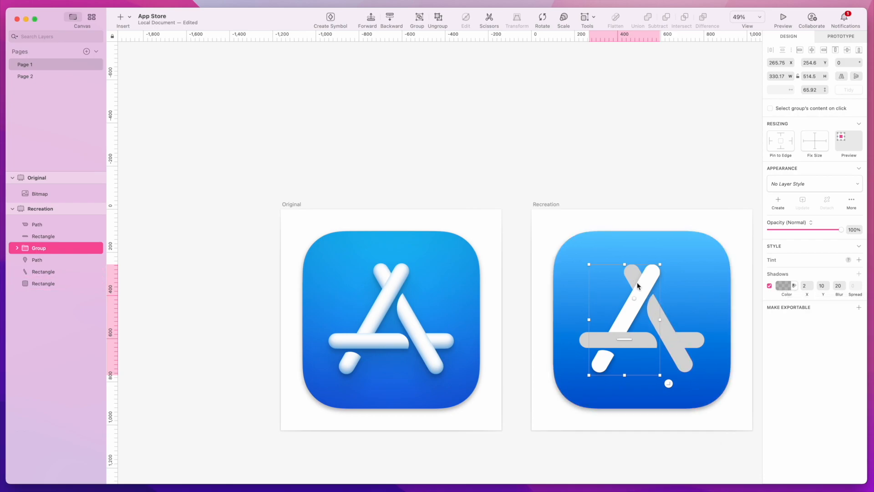
- Group the two grey pieces of the A's horizontal bar in the Recreation artboard
{"action": "left_click", "coordinate": [629, 340]}
{"action": "left_click", "coordinate": [630, 344], "text": "shift"}
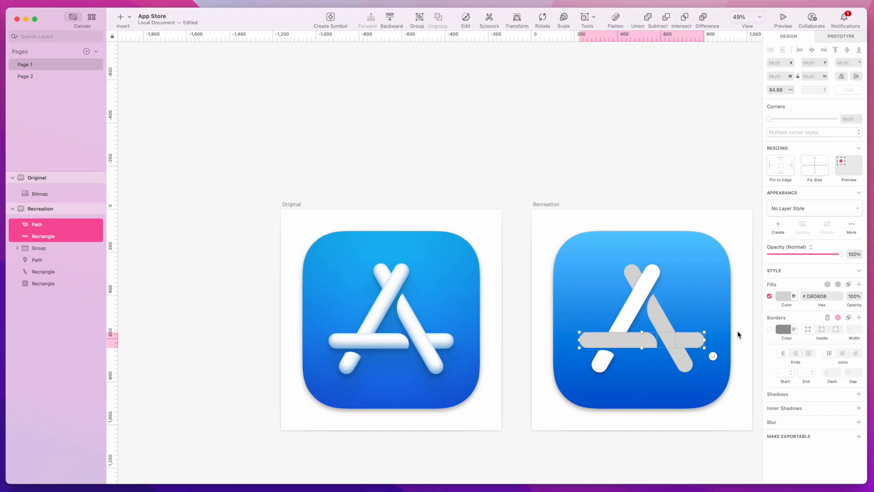
{"action": "key", "text": "super+g"}
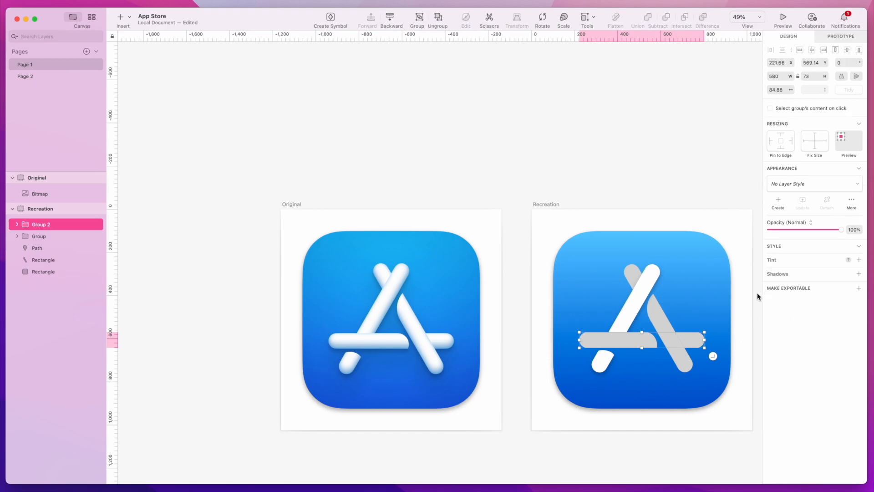
- Add a shadow to the horizontal bar's group with Y 6 and blur 20
{"action": "left_click", "coordinate": [858, 273]}
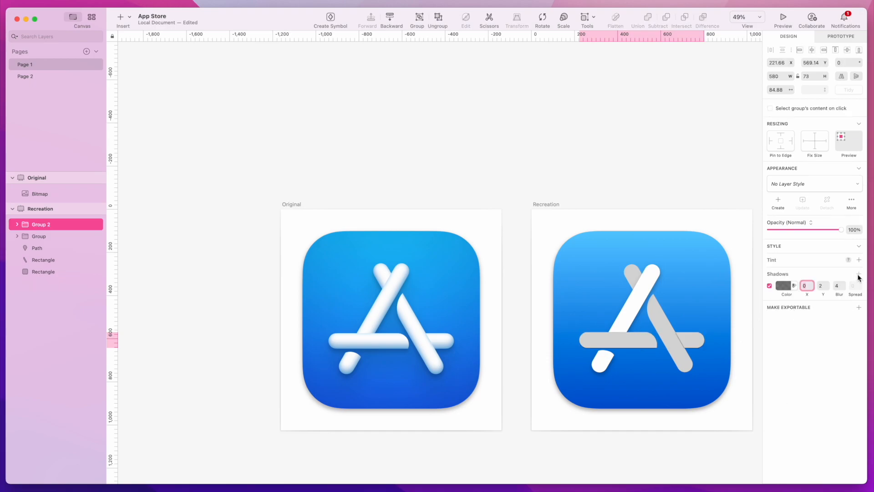
{"action": "left_click", "coordinate": [826, 288]}
{"action": "left_click", "coordinate": [826, 288]}
{"action": "left_click", "coordinate": [826, 288]}
{"action": "left_click", "coordinate": [825, 288]}
{"action": "left_click", "coordinate": [825, 288]}
{"action": "left_click", "coordinate": [826, 288]}
{"action": "left_click", "coordinate": [827, 283]}
{"action": "left_click", "coordinate": [827, 282]}
{"action": "left_click", "coordinate": [826, 283]}
{"action": "left_click", "coordinate": [827, 283]}
{"action": "left_click", "coordinate": [827, 283]}
{"action": "left_click", "coordinate": [827, 282]}
{"action": "left_click", "coordinate": [827, 283]}
{"action": "left_click_drag", "start_coordinate": [838, 295], "coordinate": [843, 295]}
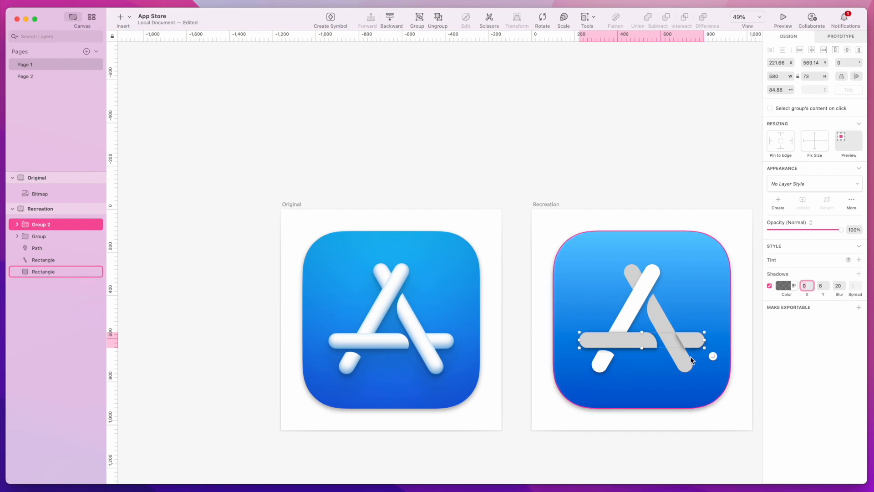
- Examine the original icon's shadows where the horizontal bar meets the diagonals and compare them with the recreation
{"action": "left_click", "coordinate": [728, 355]}
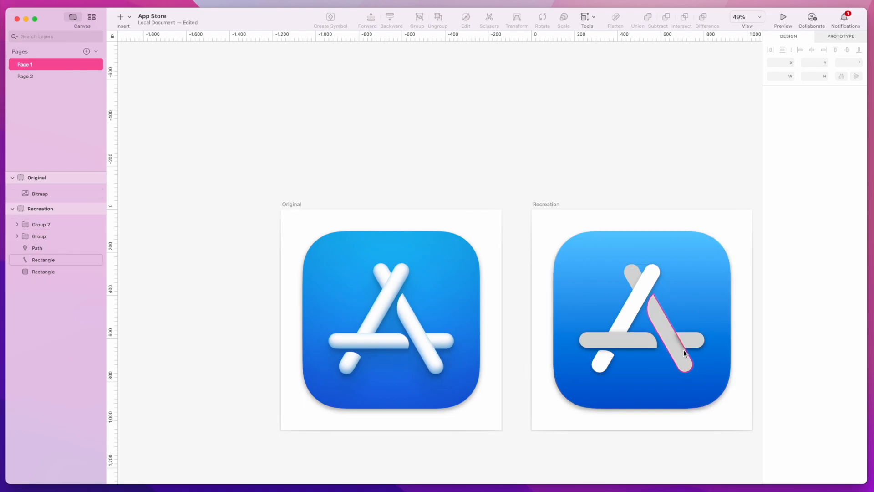
{"action": "scroll", "coordinate": [427, 337], "scroll_direction": "up", "scroll_amount": 5}
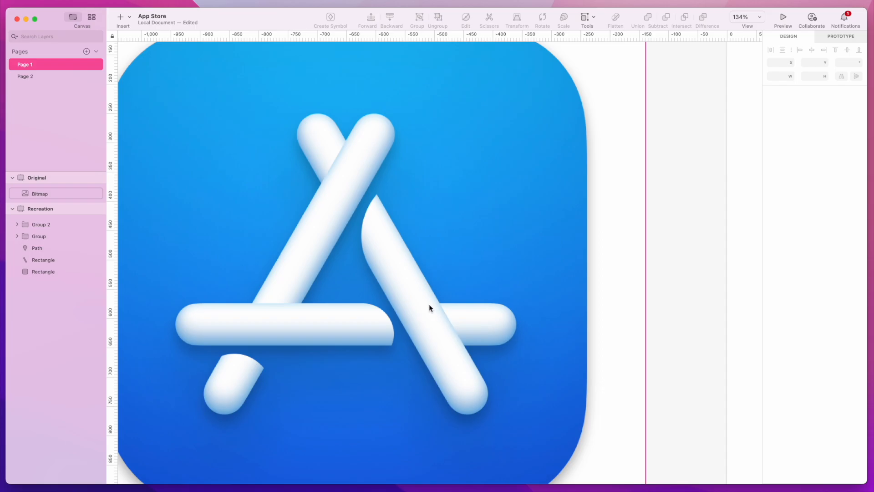
{"action": "scroll", "coordinate": [455, 333], "scroll_direction": "down", "scroll_amount": 5}
{"action": "scroll", "coordinate": [466, 350], "scroll_direction": "up", "scroll_amount": 6}
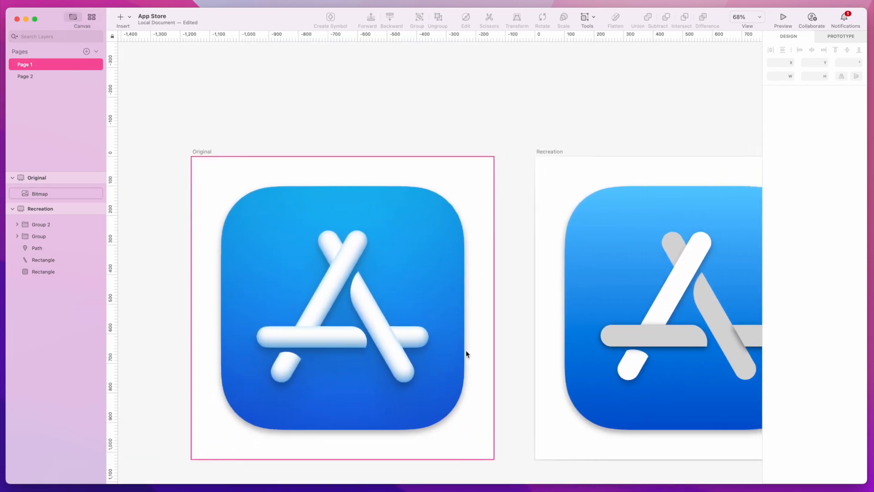
{"action": "scroll", "coordinate": [397, 337], "scroll_direction": "up", "scroll_amount": 5}
{"action": "scroll", "coordinate": [409, 356], "scroll_direction": "down", "scroll_amount": 5}
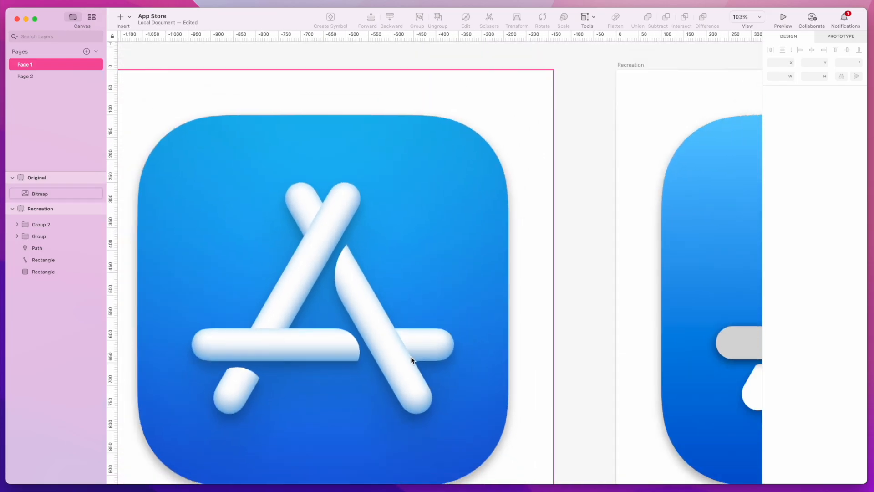
{"action": "scroll", "coordinate": [651, 376], "scroll_direction": "right", "scroll_amount": 3}
{"action": "scroll", "coordinate": [649, 373], "scroll_direction": "down", "scroll_amount": 3}
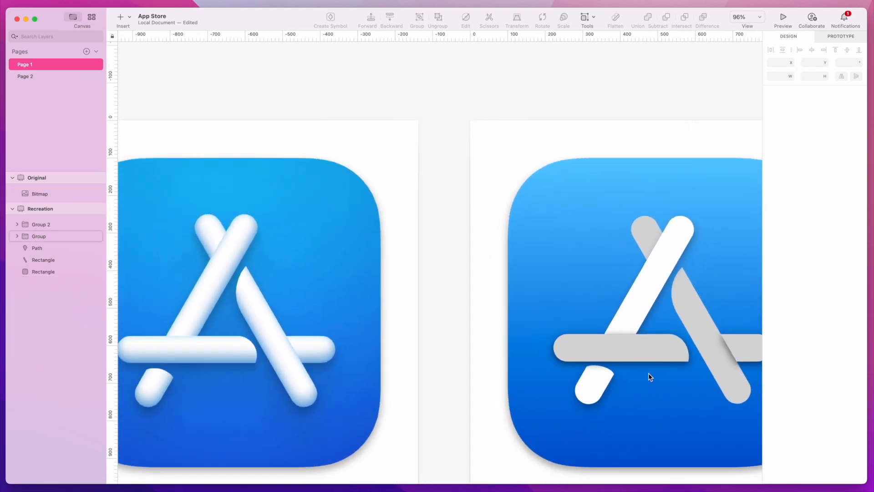
{"action": "scroll", "coordinate": [736, 367], "scroll_direction": "down", "scroll_amount": 1}
{"action": "scroll", "coordinate": [736, 367], "scroll_direction": "right", "scroll_amount": 1}
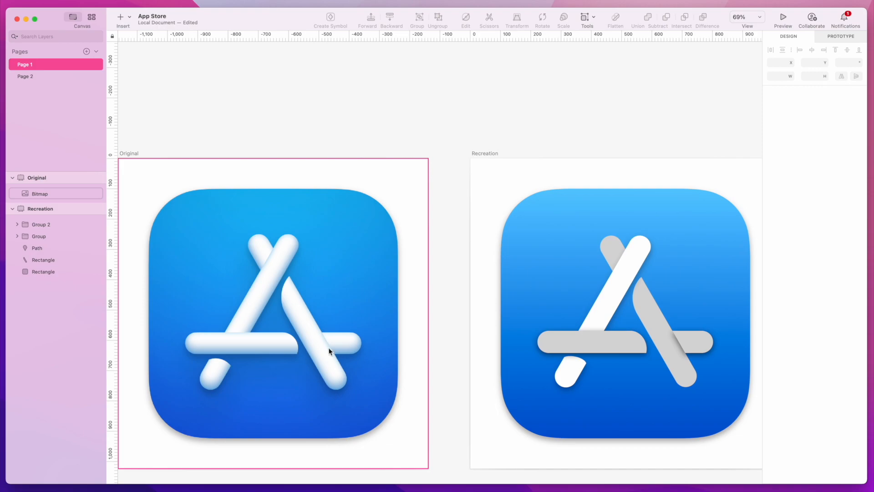
- Colour the horizontal bar group's shadow with a blue sampled from the recreated icon's background
{"action": "left_click", "coordinate": [702, 356]}
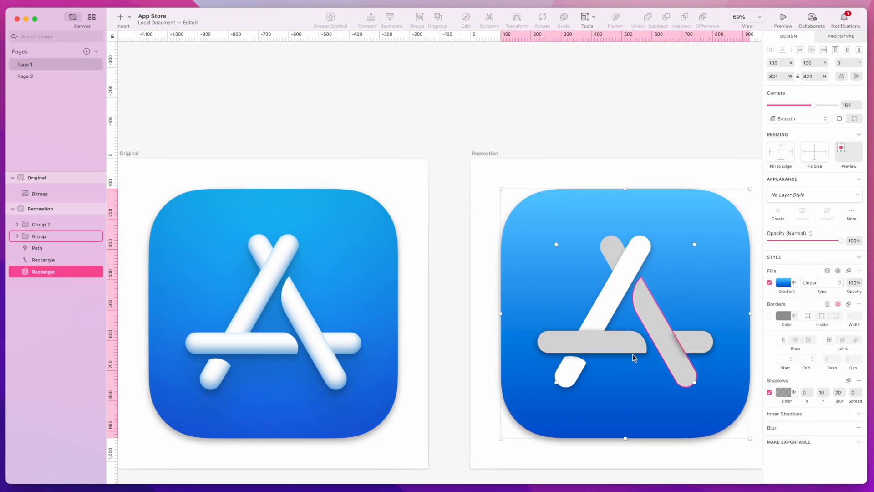
{"action": "left_click", "coordinate": [40, 236]}
{"action": "left_click", "coordinate": [38, 224]}
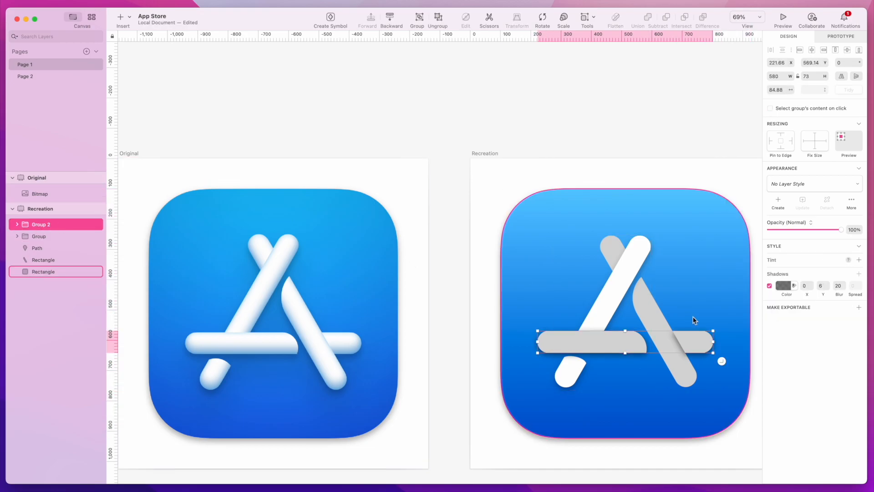
{"action": "left_click", "coordinate": [783, 286]}
{"action": "left_click", "coordinate": [774, 380]}
{"action": "left_click", "coordinate": [685, 419]}
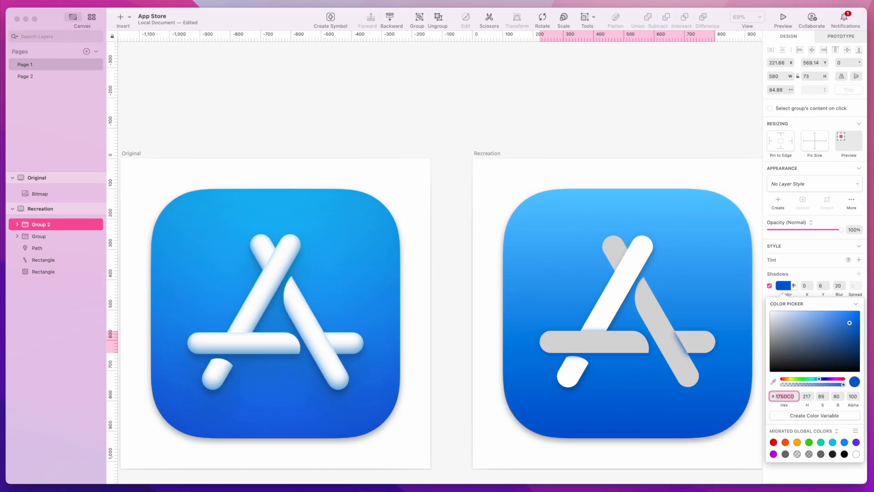
- Set the horizontal bar group's shadow colour to solid black, 000000 with alpha 100
{"action": "mouse_move", "coordinate": [850, 325]}
{"action": "left_mouse_down"}
{"action": "mouse_move", "coordinate": [824, 311]}
{"action": "mouse_move", "coordinate": [787, 313]}
{"action": "mouse_move", "coordinate": [821, 311]}
{"action": "mouse_move", "coordinate": [791, 311]}
{"action": "mouse_move", "coordinate": [807, 318]}
{"action": "mouse_move", "coordinate": [802, 351]}
{"action": "mouse_move", "coordinate": [859, 351]}
{"action": "mouse_move", "coordinate": [867, 366]}
{"action": "mouse_move", "coordinate": [868, 314]}
{"action": "mouse_move", "coordinate": [867, 380]}
{"action": "mouse_move", "coordinate": [868, 354]}
{"action": "left_mouse_up"}
{"action": "left_click", "coordinate": [832, 442]}
{"action": "left_click", "coordinate": [844, 442]}
{"action": "left_click", "coordinate": [799, 311]}
{"action": "left_click", "coordinate": [784, 286]}
{"action": "left_click", "coordinate": [788, 290]}
{"action": "left_click_drag", "start_coordinate": [792, 341], "coordinate": [752, 396]}
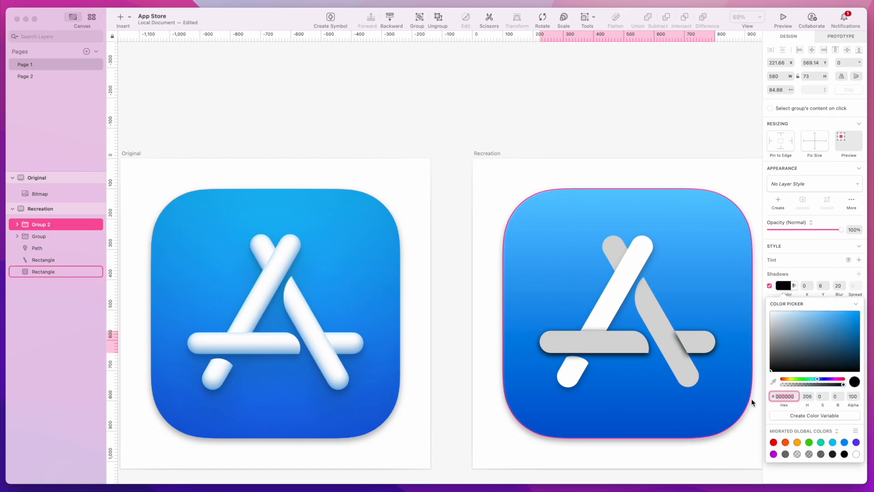
{"action": "left_click", "coordinate": [783, 286]}
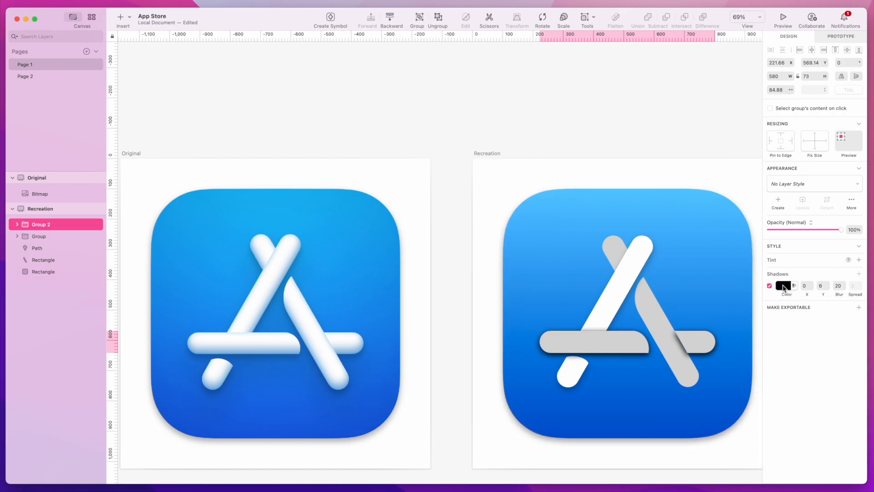
- Try to extend the slanted inner edge of the horizontal bar's short right piece across the right diagonal
{"action": "left_click", "coordinate": [758, 353]}
{"action": "left_click", "coordinate": [696, 340]}
{"action": "double_click", "coordinate": [705, 336]}
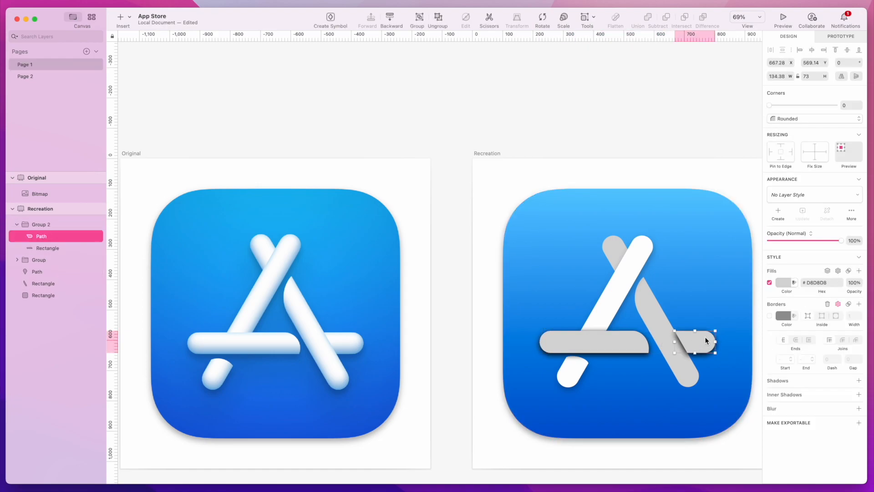
{"action": "double_click", "coordinate": [705, 337]}
{"action": "left_click_drag", "start_coordinate": [661, 324], "coordinate": [675, 356]}
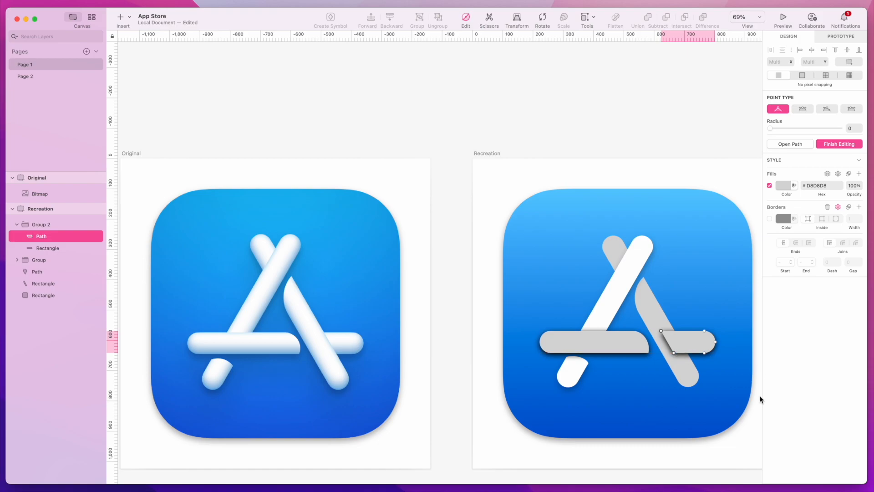
{"action": "key", "text": "Escape"}
- Bring the right diagonal bar to the front, and undo both that reordering and the short piece's path edit
{"action": "left_click", "coordinate": [654, 307]}
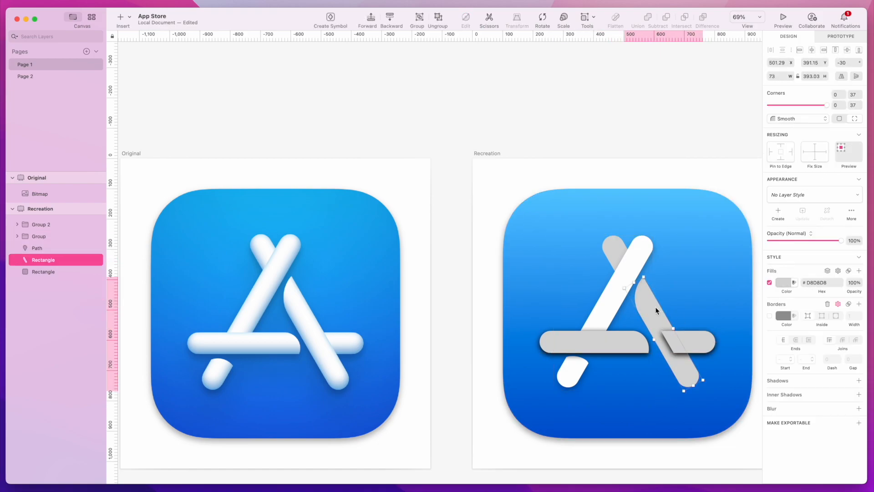
{"action": "key", "text": "ctrl+alt+super+Up"}
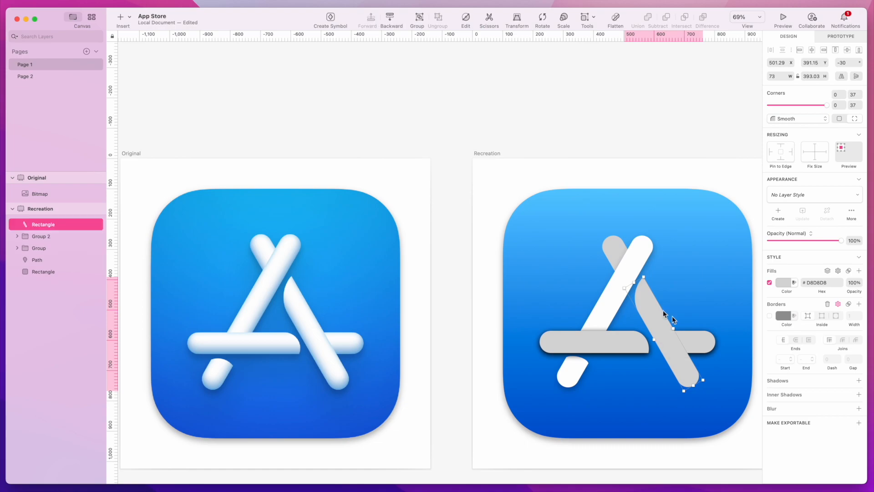
{"action": "left_click", "coordinate": [701, 339]}
{"action": "double_click", "coordinate": [701, 340]}
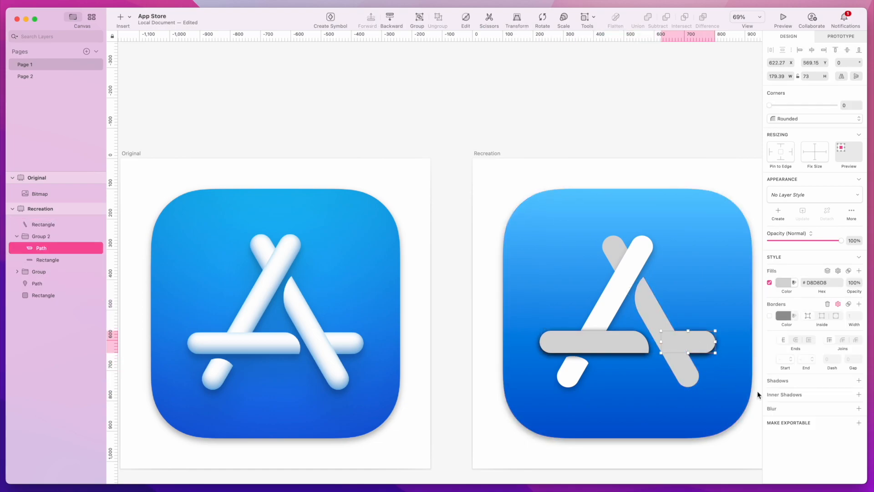
{"action": "key", "text": "super+z"}
{"action": "key", "text": "super+z"}
- Bring the right diagonal bar in front of all other layers in the Recreation artboard
{"action": "left_click", "coordinate": [686, 362]}
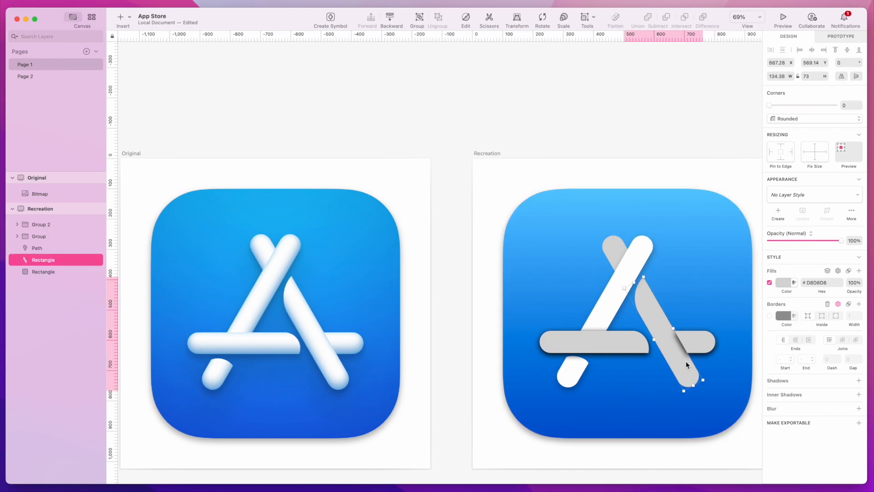
{"action": "key", "text": "ctrl+alt+super+Up"}
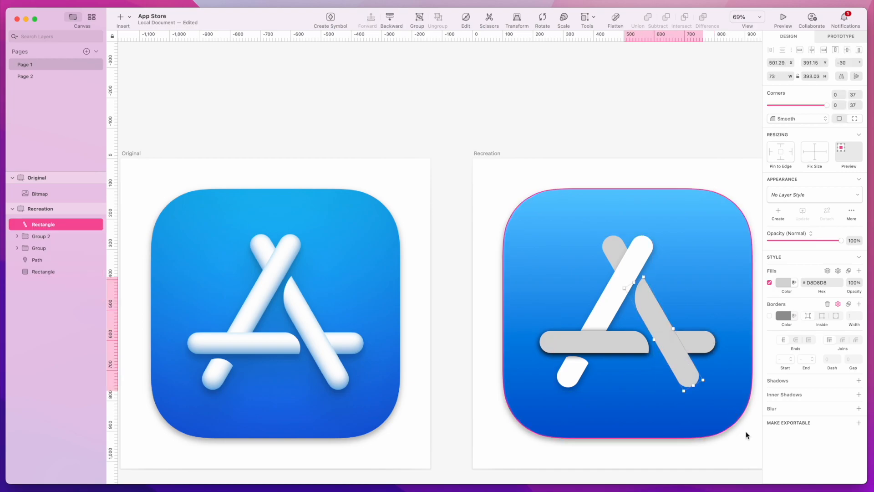
- Compare the horizontal bar's shadow in the recreation with the shadow under the original icon's bar
{"action": "left_click", "coordinate": [692, 344]}
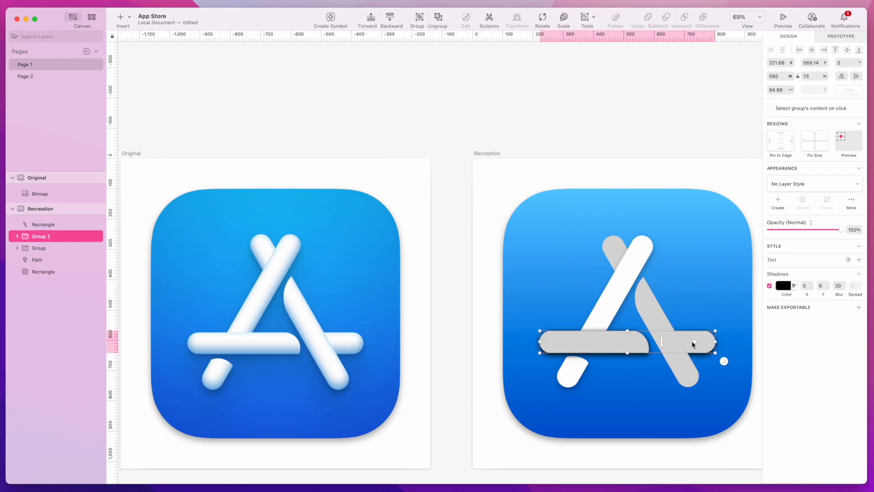
{"action": "left_click", "coordinate": [755, 358]}
{"action": "left_click", "coordinate": [704, 344]}
{"action": "scroll", "coordinate": [239, 332], "scroll_direction": "up", "scroll_amount": 5}
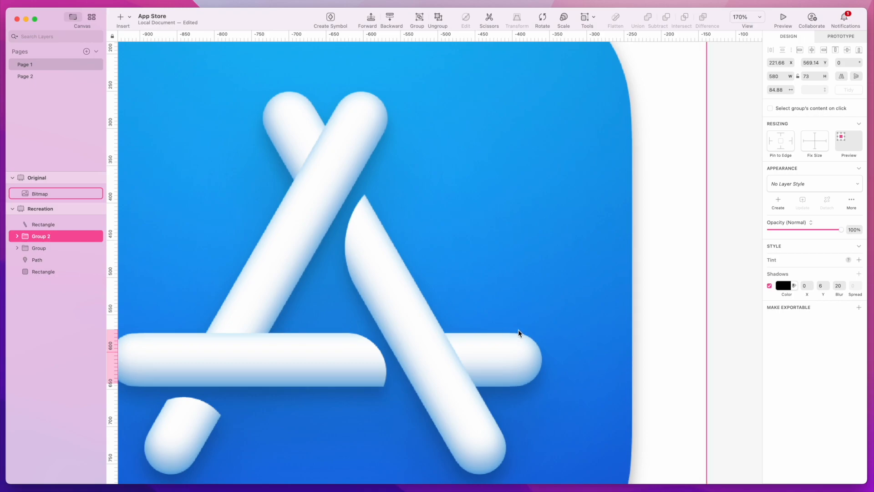
{"action": "scroll", "coordinate": [522, 391], "scroll_direction": "down", "scroll_amount": 5}
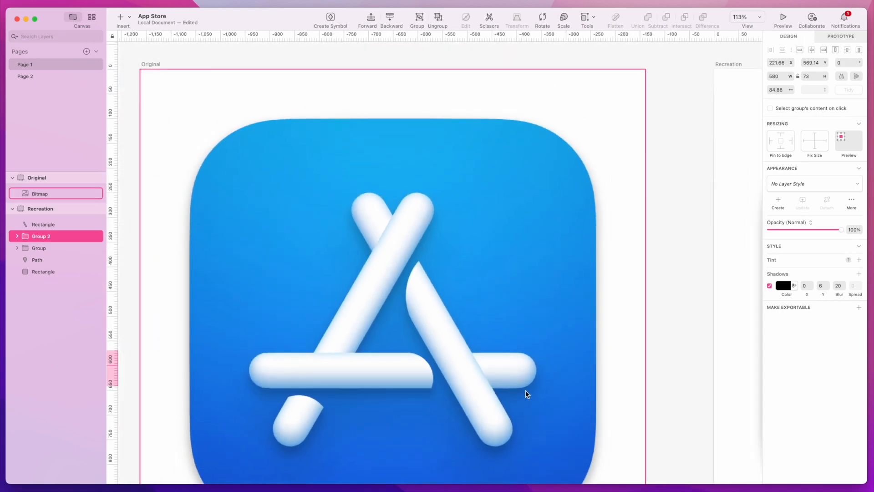
{"action": "scroll", "coordinate": [514, 392], "scroll_direction": "right", "scroll_amount": 5}
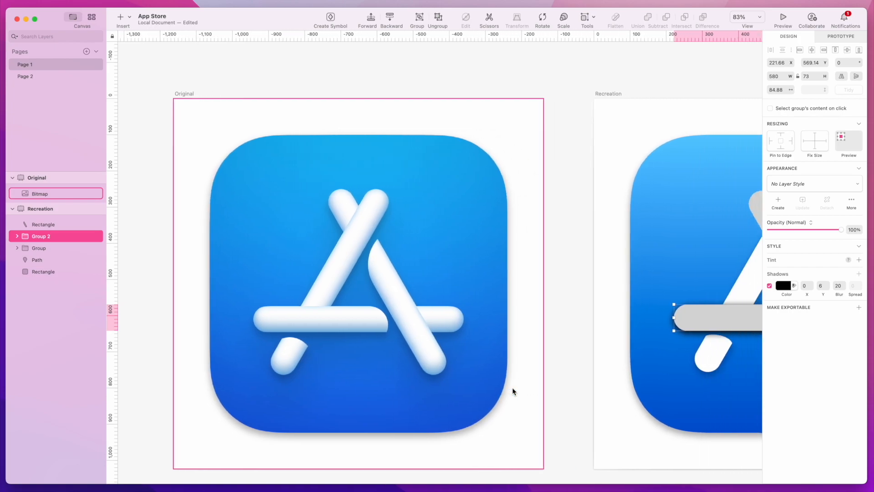
{"action": "scroll", "coordinate": [500, 387], "scroll_direction": "left", "scroll_amount": 1}
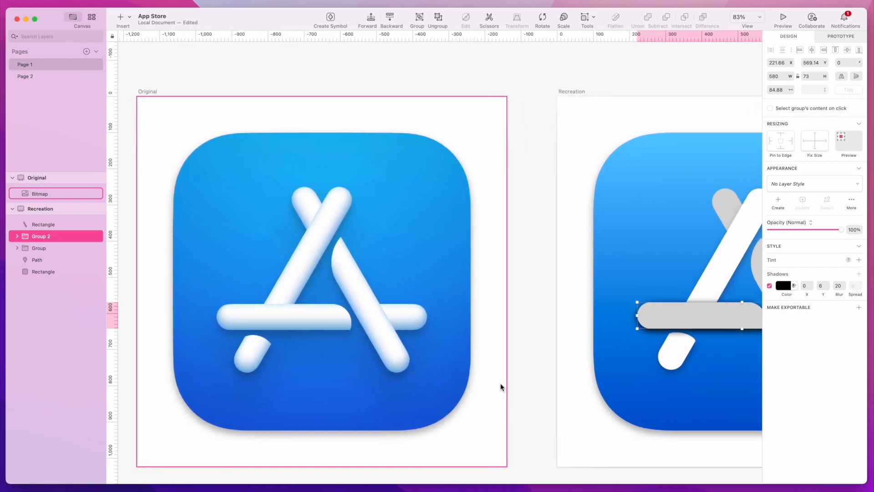
{"action": "scroll", "coordinate": [500, 381], "scroll_direction": "right", "scroll_amount": 5}
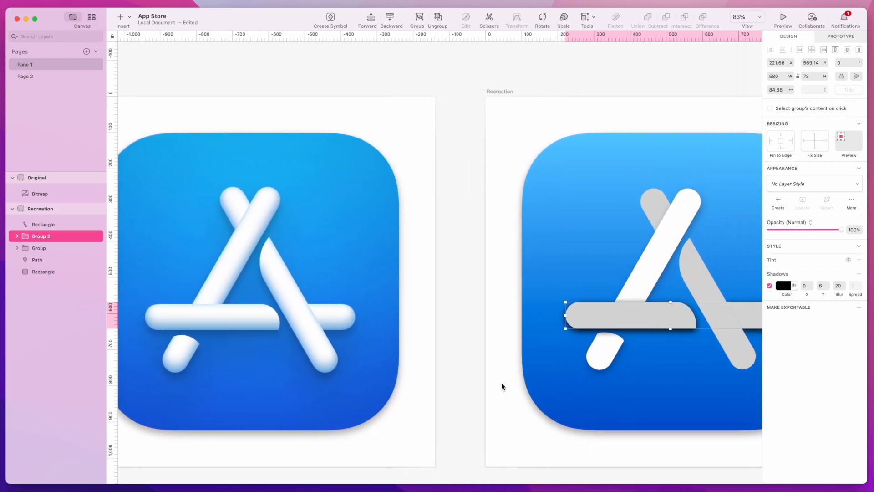
{"action": "scroll", "coordinate": [666, 385], "scroll_direction": "right", "scroll_amount": 2}
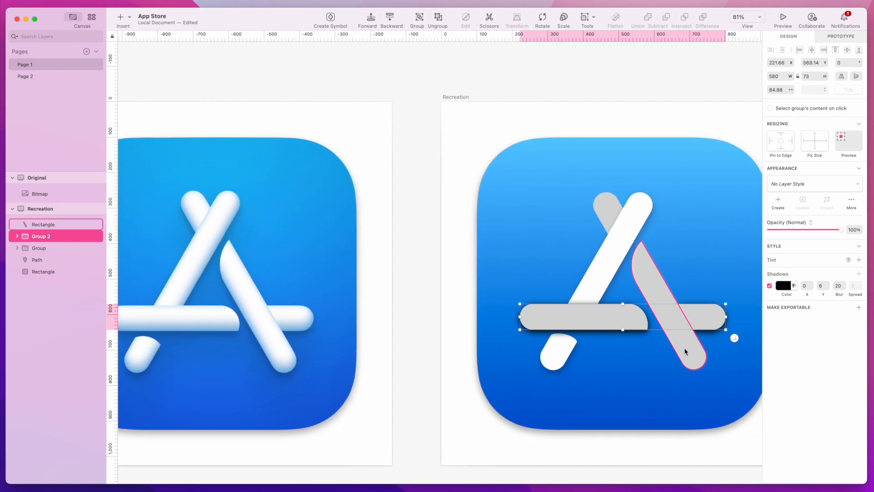
- Set the Y offset of the horizontal bar group's shadow to 10
{"action": "left_click", "coordinate": [827, 287]}
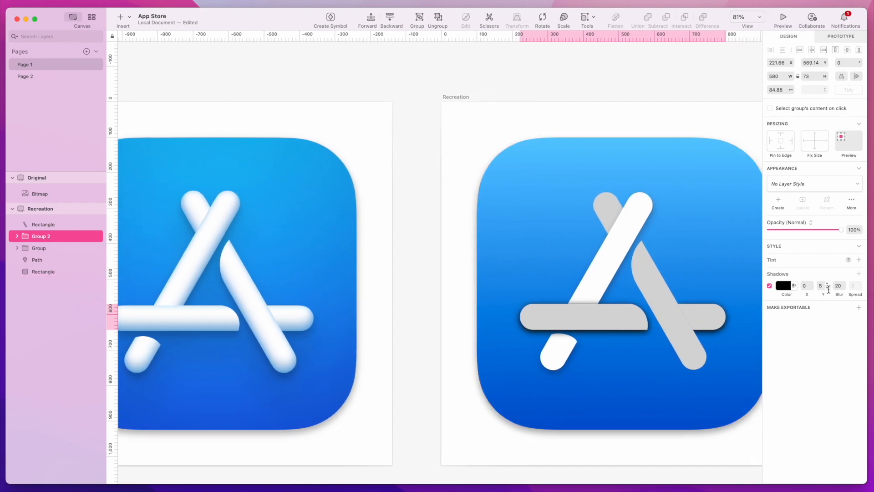
{"action": "left_click", "coordinate": [827, 283]}
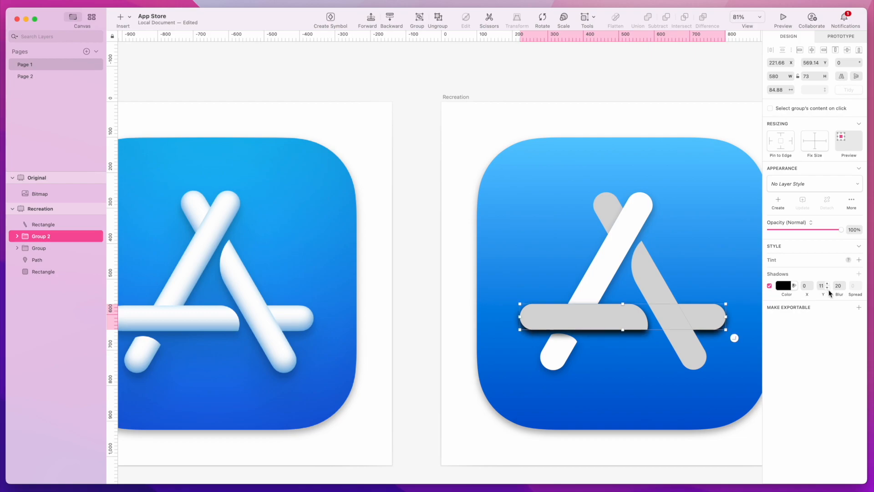
{"action": "left_click", "coordinate": [827, 287]}
- Lower the horizontal bar group's black shadow to alpha 26, matching the left diagonal group's shadow
{"action": "left_click", "coordinate": [783, 285]}
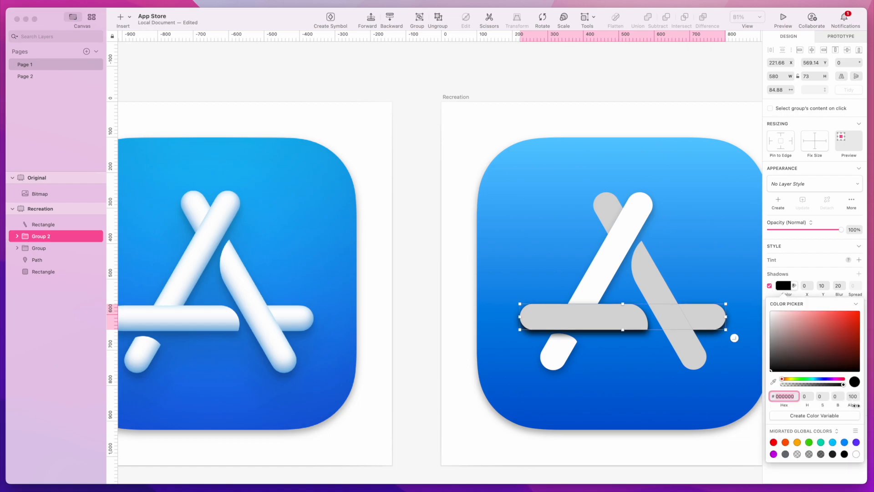
{"action": "left_click", "coordinate": [851, 397]}
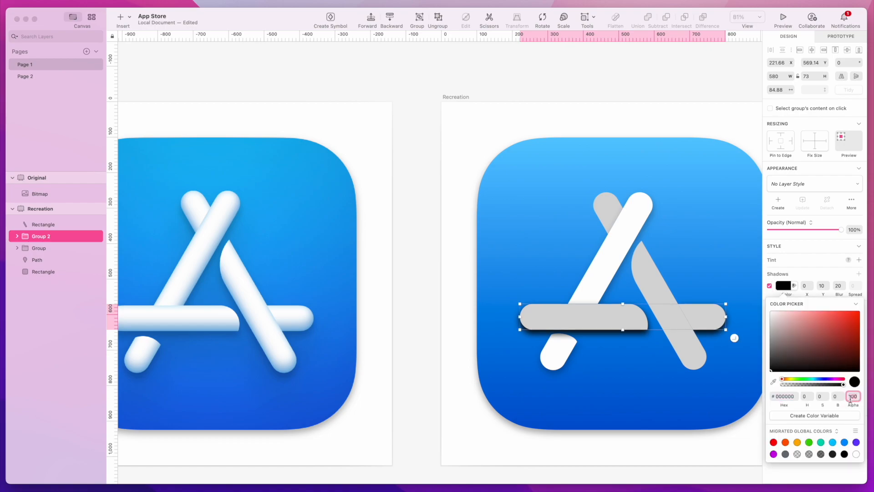
{"action": "left_click", "coordinate": [558, 357]}
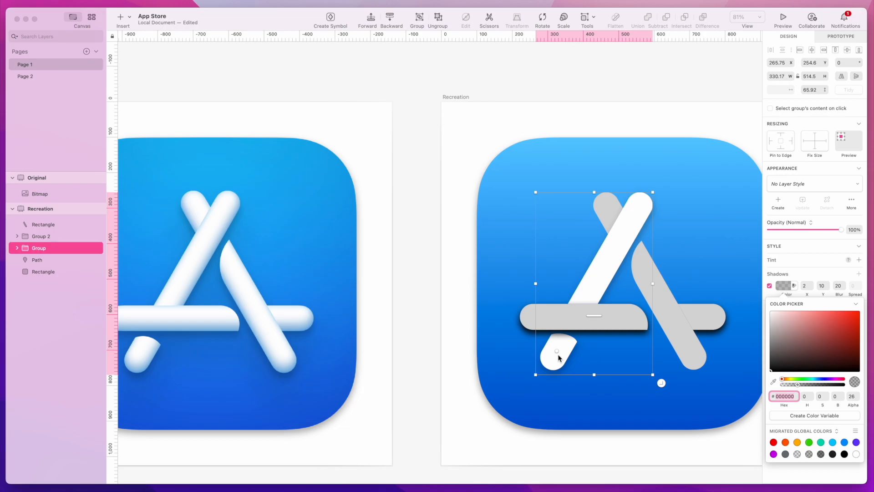
{"action": "left_click", "coordinate": [712, 319]}
{"action": "left_click", "coordinate": [852, 396]}
{"action": "type", "text": "26"}
{"action": "key", "text": "Return"}
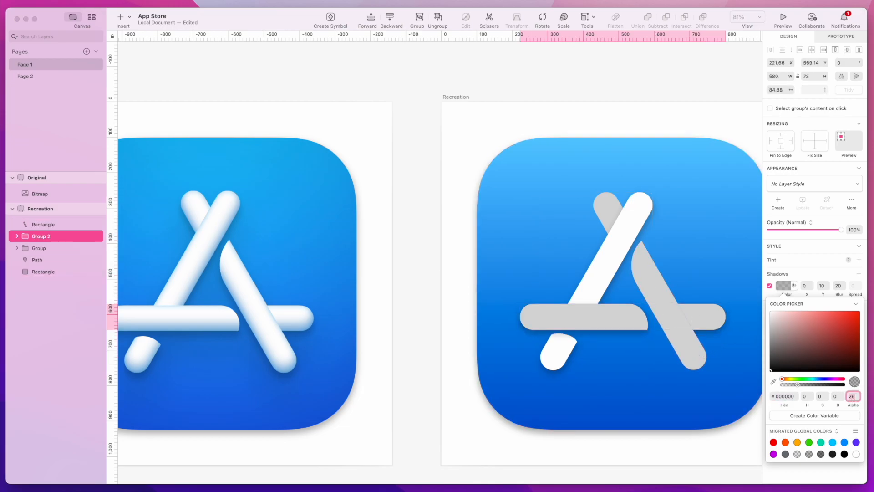
{"action": "left_click", "coordinate": [575, 454]}
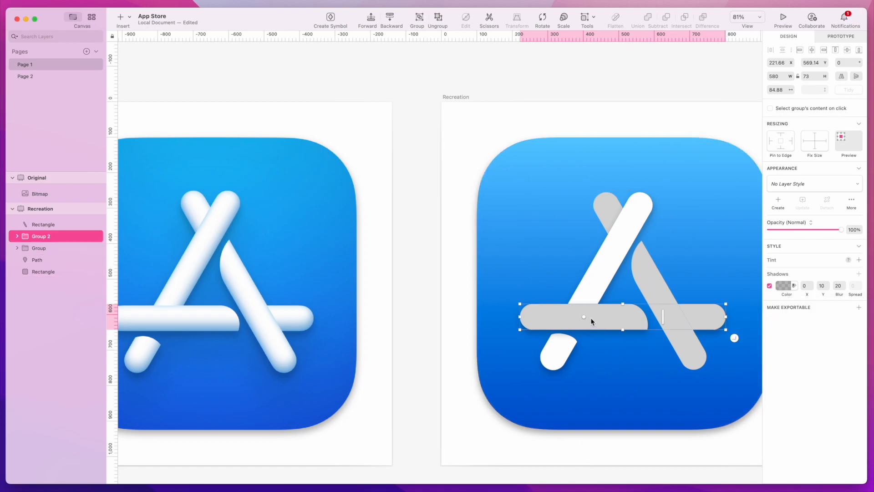
- Fill both pieces of the horizontal bar with white, FFFFFF
{"action": "double_click", "coordinate": [696, 320]}
{"action": "left_click", "coordinate": [601, 322], "text": "shift"}
{"action": "left_click", "coordinate": [783, 296]}
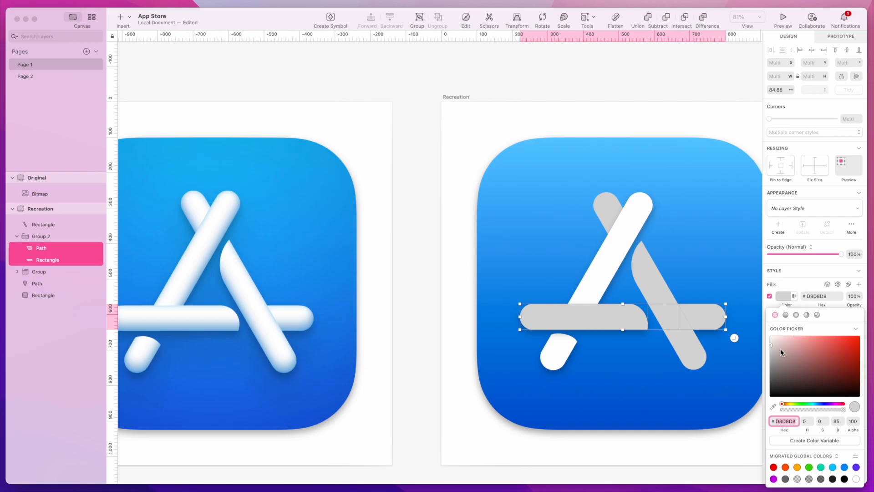
{"action": "left_click", "coordinate": [856, 478]}
{"action": "left_click", "coordinate": [651, 466]}
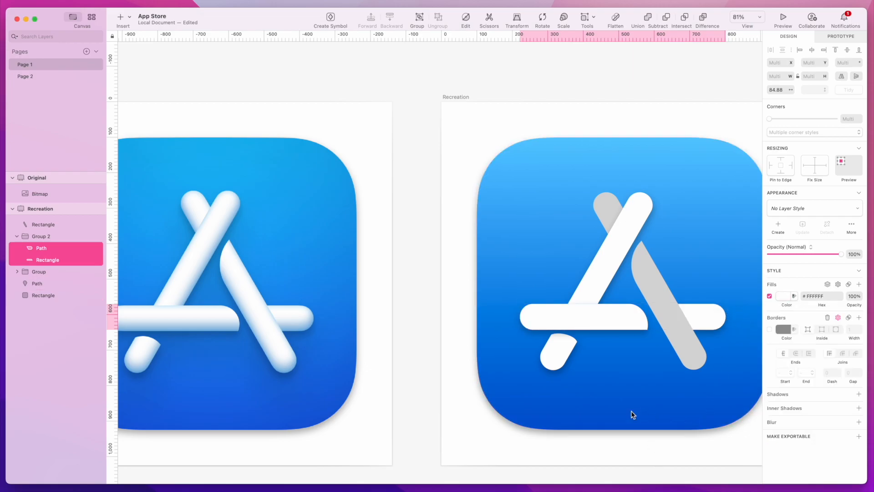
- Draw a guide rectangle about 516 by 116 just below the feet of the A symbol on the Recreation artboard
{"action": "scroll", "coordinate": [649, 442], "scroll_direction": "down", "scroll_amount": 5}
{"action": "left_click", "coordinate": [659, 389]}
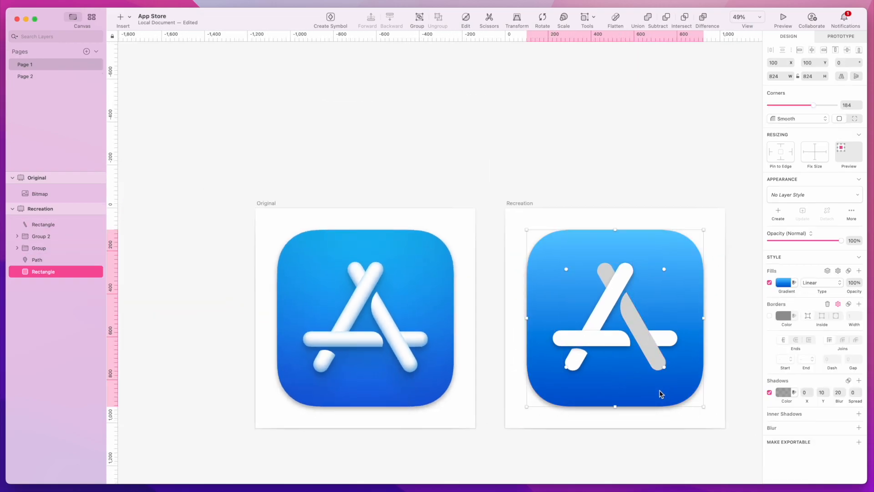
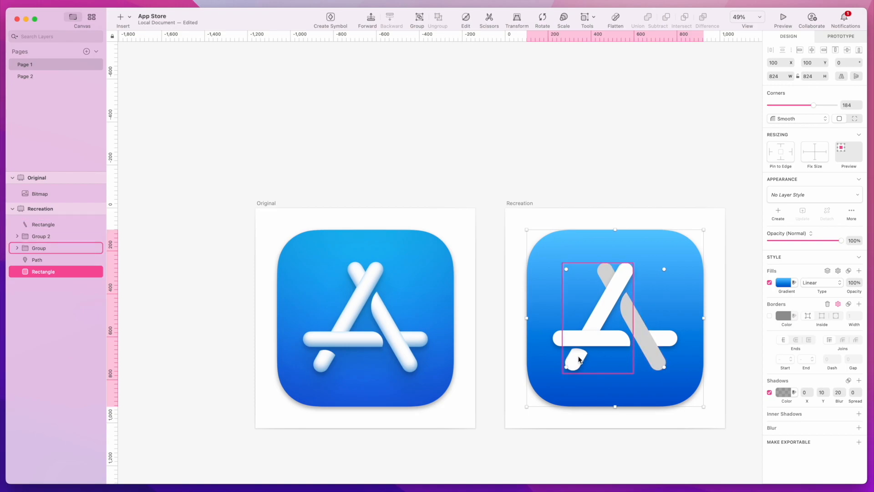
{"action": "left_click", "coordinate": [576, 364]}
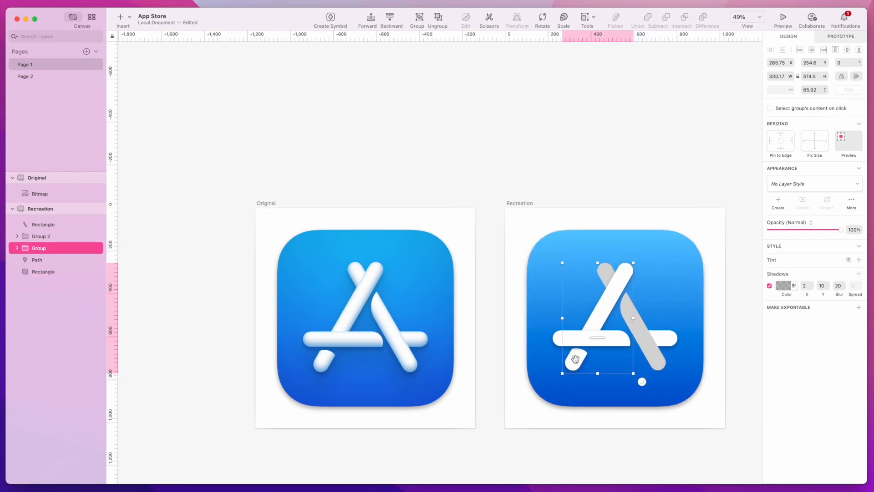
{"action": "scroll", "coordinate": [577, 367], "scroll_direction": "up", "scroll_amount": 5}
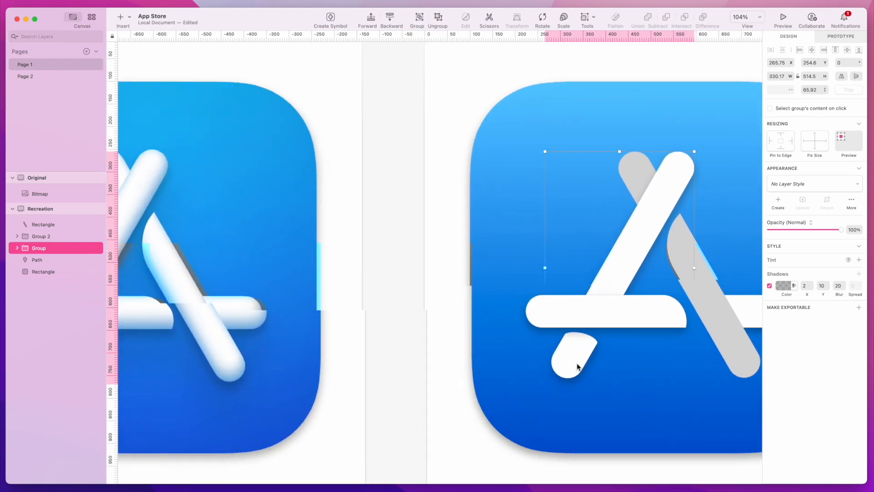
{"action": "key", "text": "r"}
{"action": "left_click_drag", "start_coordinate": [505, 381], "coordinate": [739, 433]}
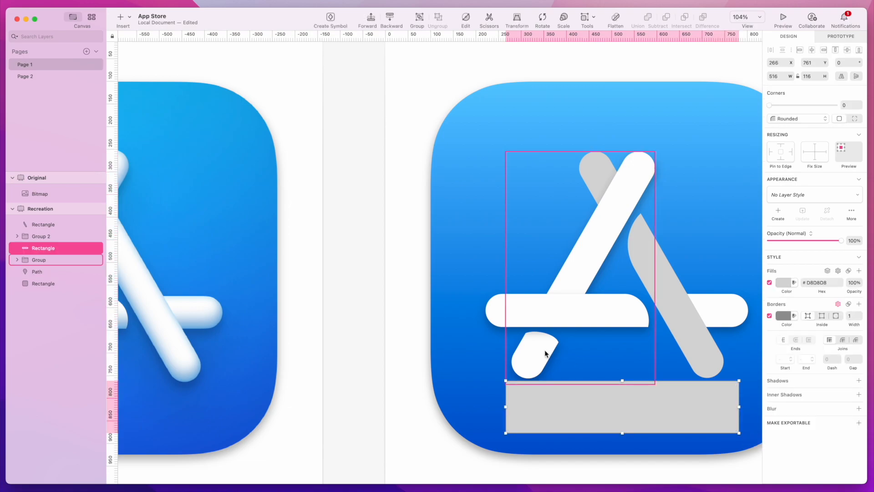
- Move the diagonal bar's short detached foot down so its rounded end rests on the guide rectangle
{"action": "left_click", "coordinate": [525, 356]}
{"action": "double_click", "coordinate": [538, 352]}
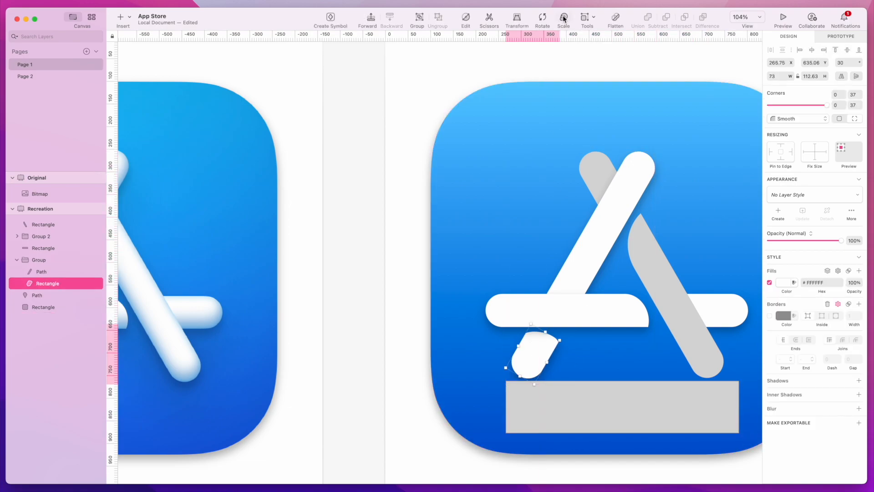
{"action": "left_click", "coordinate": [542, 18]}
{"action": "mouse_move", "coordinate": [545, 344]}
{"action": "left_mouse_down"}
{"action": "mouse_move", "coordinate": [571, 321]}
{"action": "mouse_move", "coordinate": [549, 328]}
{"action": "mouse_move", "coordinate": [549, 348]}
{"action": "left_mouse_up"}
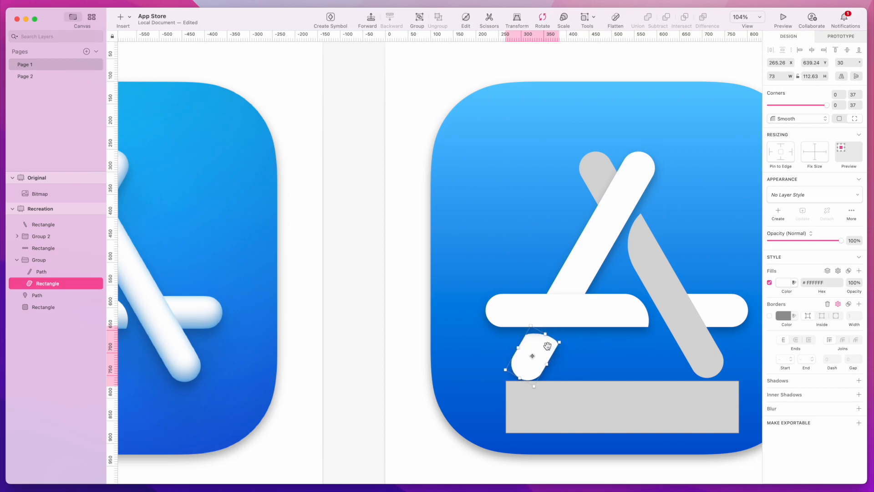
- Move the long grey right leg down along its slant to about X 504.93, Y 397.2, resting on the guide rectangle
{"action": "left_click", "coordinate": [694, 339]}
{"action": "left_click_drag", "start_coordinate": [694, 340], "coordinate": [694, 337]}
{"action": "key", "text": "super+z"}
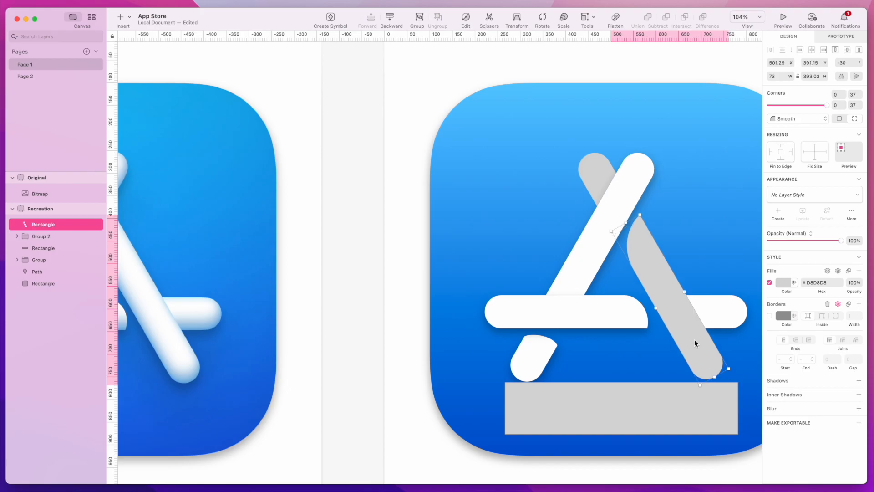
{"action": "left_click", "coordinate": [540, 17]}
{"action": "left_click", "coordinate": [702, 350]}
{"action": "left_click_drag", "start_coordinate": [701, 349], "coordinate": [701, 352]}
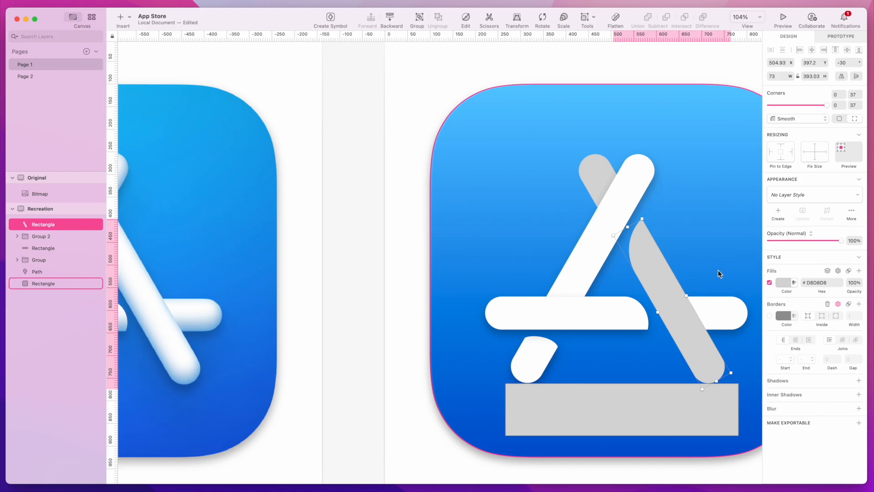
- Delete the grey guide rectangle below the A symbol
{"action": "scroll", "coordinate": [717, 270], "scroll_direction": "down", "scroll_amount": 2}
{"action": "scroll", "coordinate": [717, 269], "scroll_direction": "right", "scroll_amount": 2}
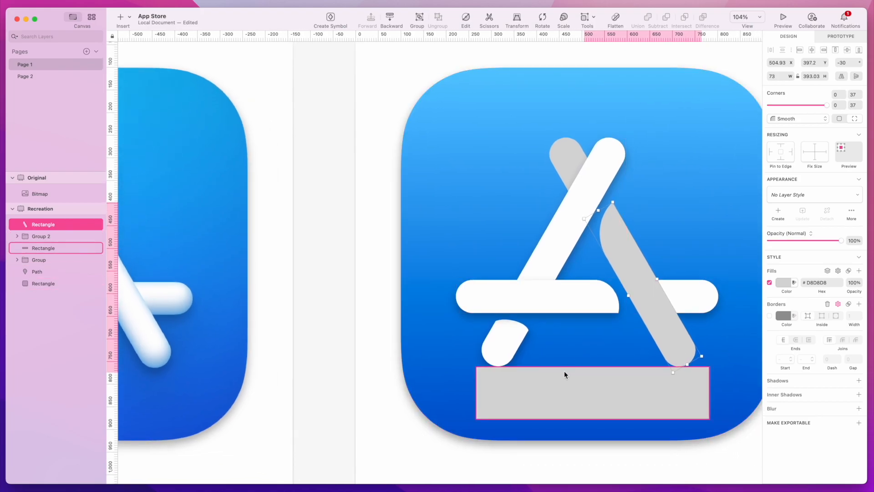
{"action": "scroll", "coordinate": [564, 370], "scroll_direction": "down", "scroll_amount": 5}
{"action": "left_click", "coordinate": [649, 413]}
{"action": "left_click", "coordinate": [567, 378]}
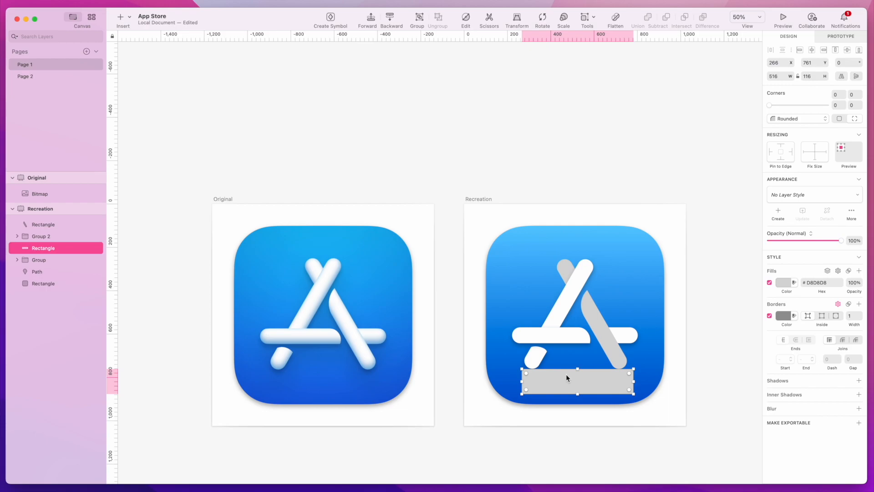
{"action": "key", "text": "BackSpace"}
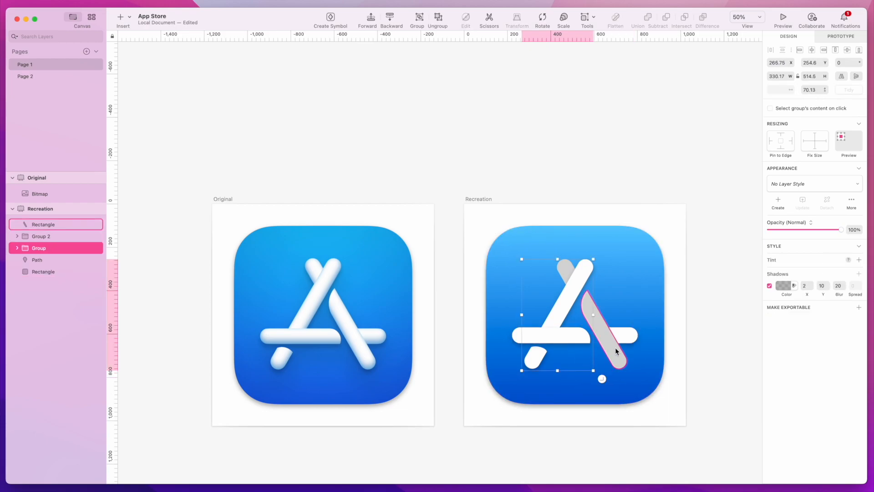
- Move the grey upper tip's Path layer to the front of the Recreation artboard's layer order, above the right leg
{"action": "left_click", "coordinate": [612, 346]}
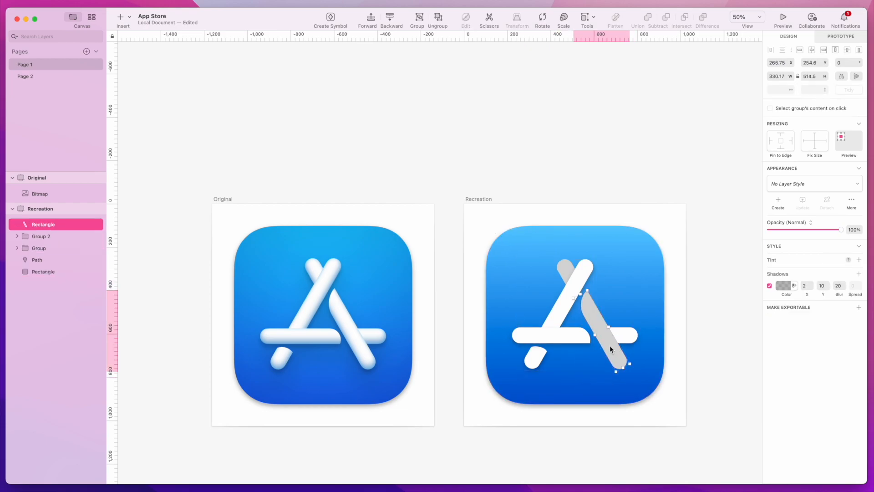
{"action": "left_click", "coordinate": [564, 268]}
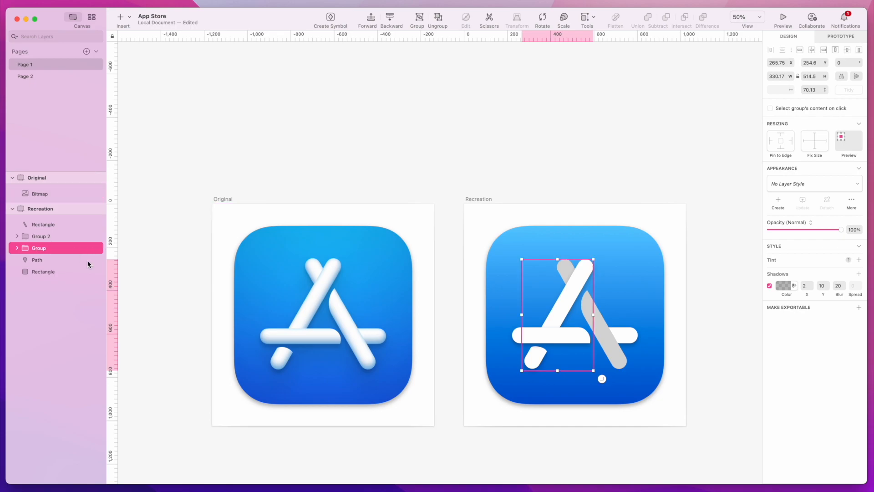
{"action": "left_click", "coordinate": [17, 248]}
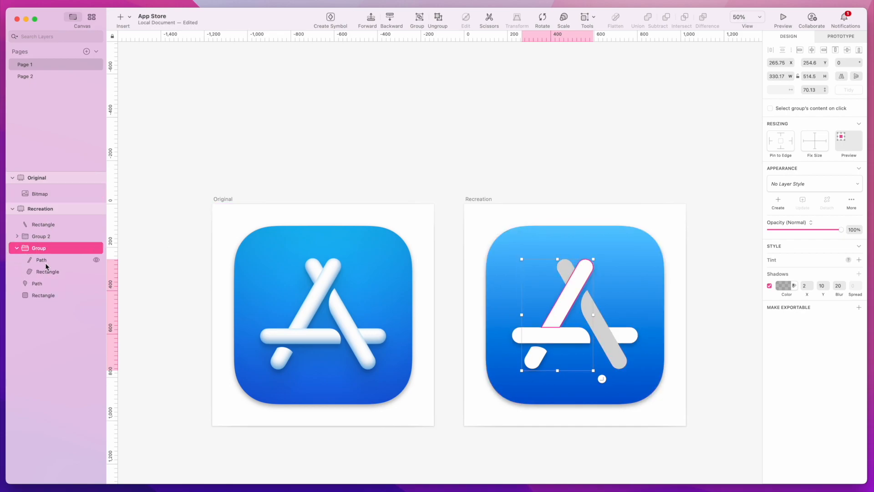
{"action": "left_click", "coordinate": [38, 283]}
{"action": "left_click_drag", "start_coordinate": [38, 286], "coordinate": [20, 218]}
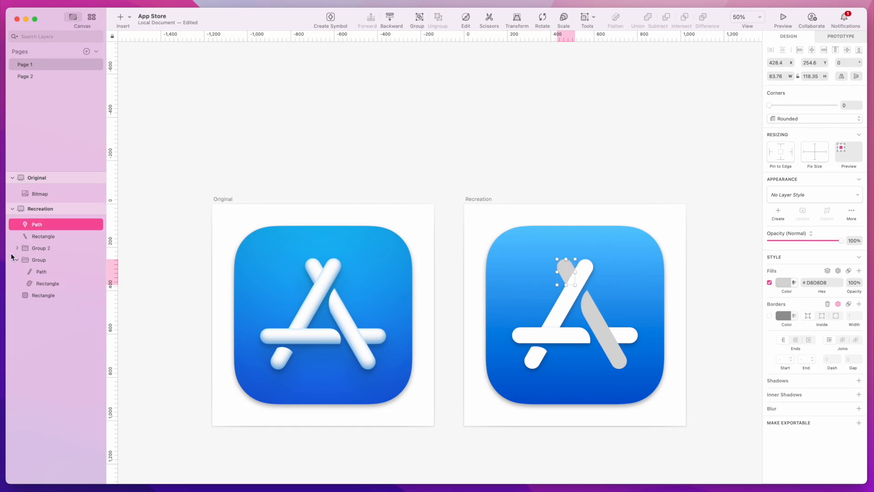
{"action": "left_click", "coordinate": [17, 260]}
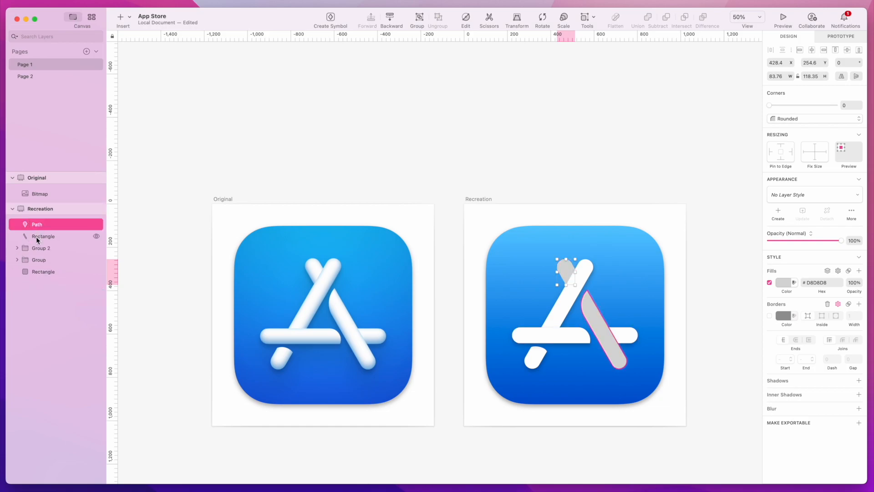
- Fill the upper tip and the long right leg with white (FFFFFF)
{"action": "left_click", "coordinate": [38, 236], "text": "shift"}
{"action": "left_click", "coordinate": [779, 297]}
{"action": "left_click_drag", "start_coordinate": [778, 348], "coordinate": [735, 316]}
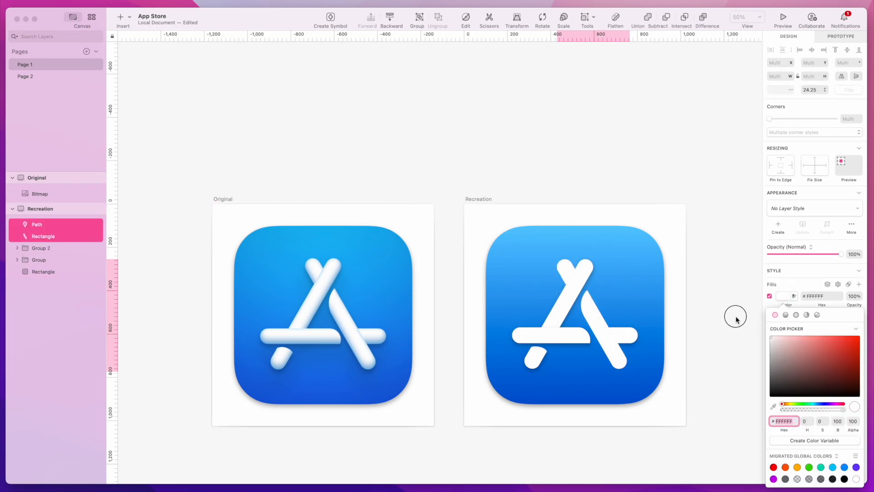
{"action": "left_click", "coordinate": [783, 299]}
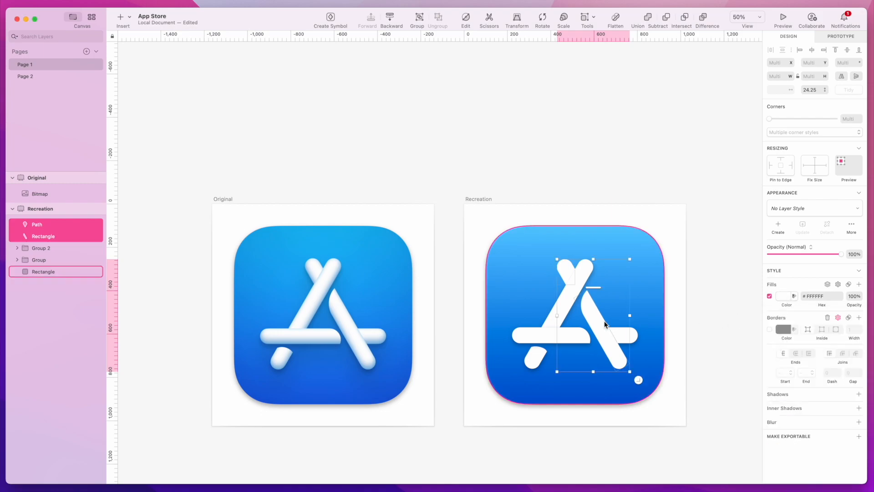
- Try a drop shadow with a Y offset of 10 directly on the upper tip and right leg shapes
{"action": "left_click", "coordinate": [859, 394]}
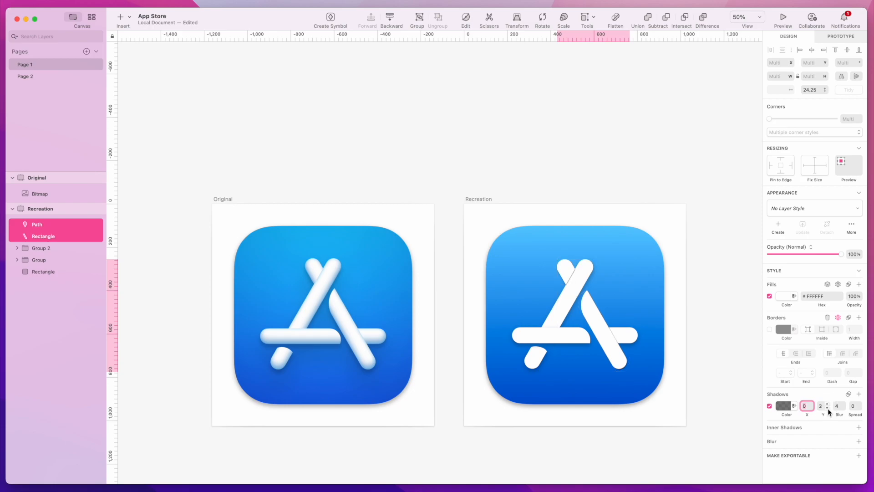
{"action": "left_click", "coordinate": [561, 317]}
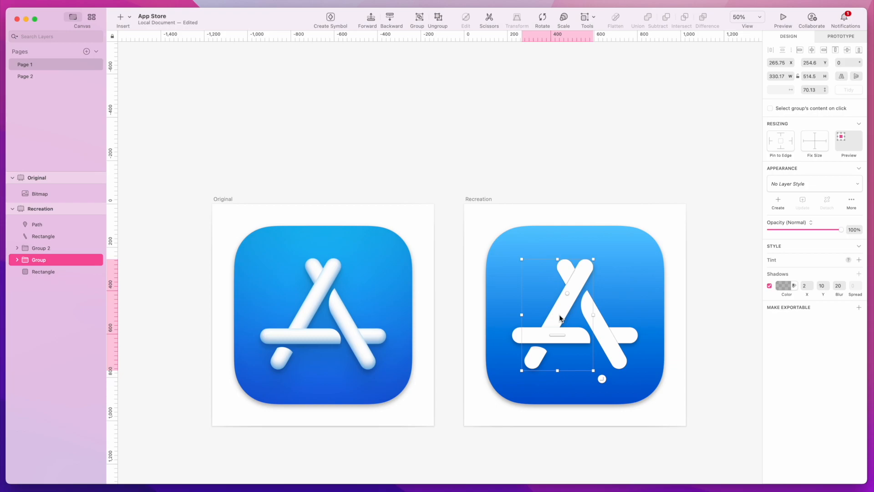
{"action": "double_click", "coordinate": [596, 313]}
{"action": "left_click", "coordinate": [569, 272], "text": "shift"}
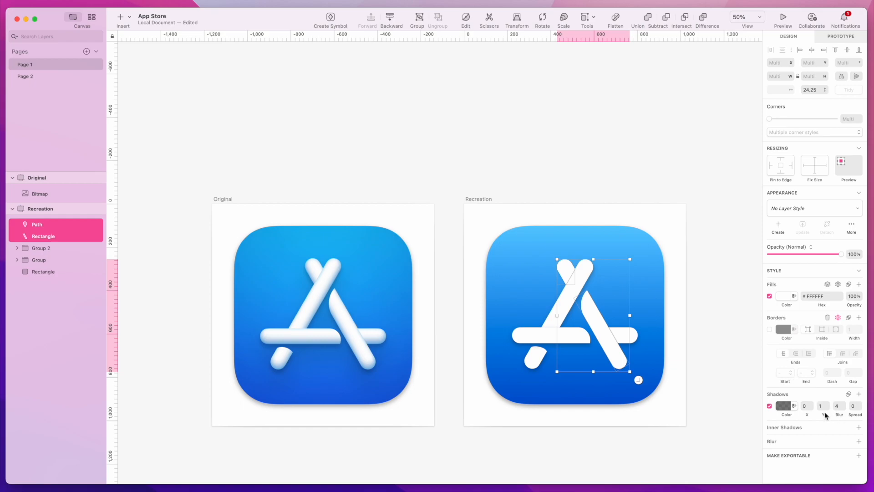
{"action": "left_click", "coordinate": [819, 405]}
{"action": "type", "text": "10"}
{"action": "key", "text": "Return"}
{"action": "type", "text": "1"}
- Group the upper tip with the right leg and give the group a shadow with a Y offset of 10
{"action": "key", "text": "super+g"}
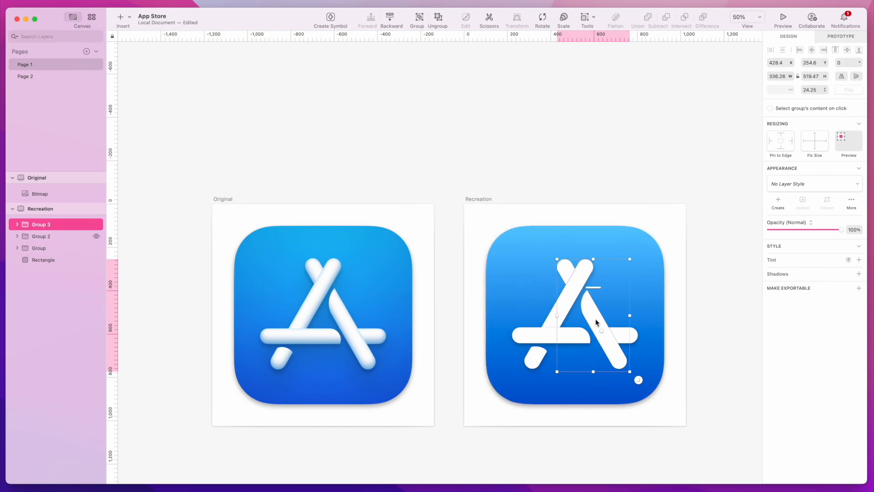
{"action": "left_click", "coordinate": [859, 274]}
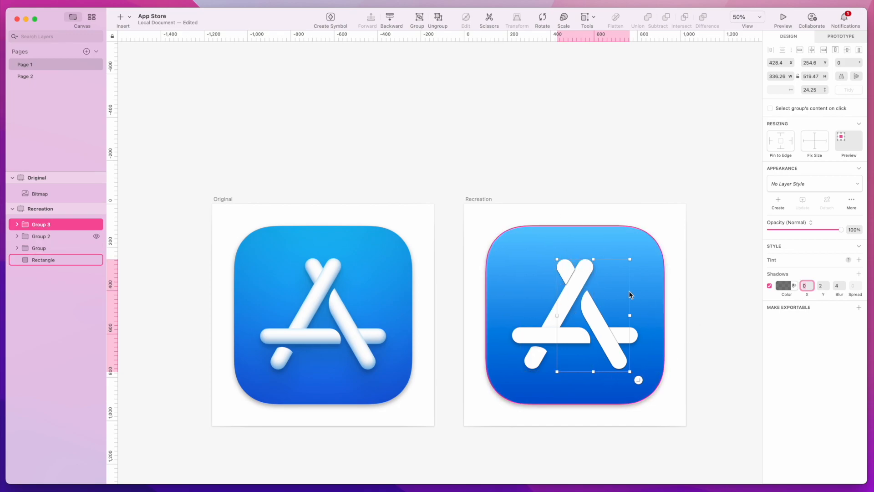
{"action": "left_click", "coordinate": [814, 286]}
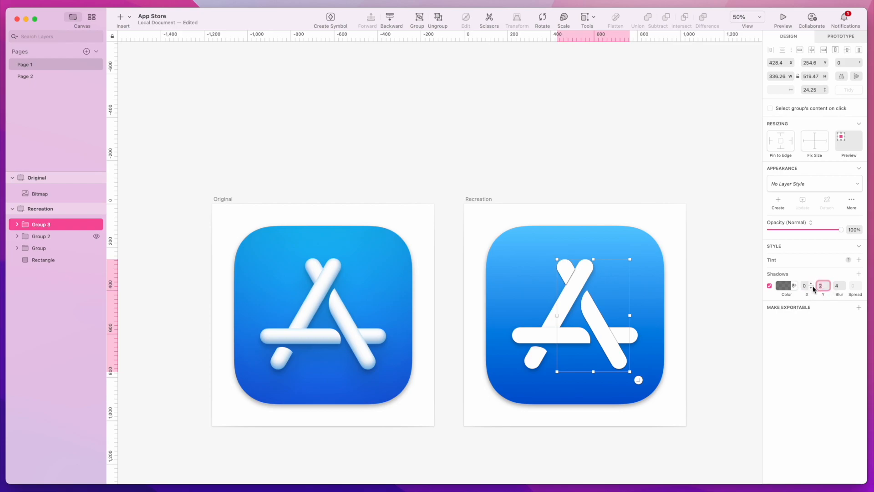
{"action": "type", "text": "-10"}
{"action": "key", "text": "Return"}
{"action": "key", "text": "Return"}
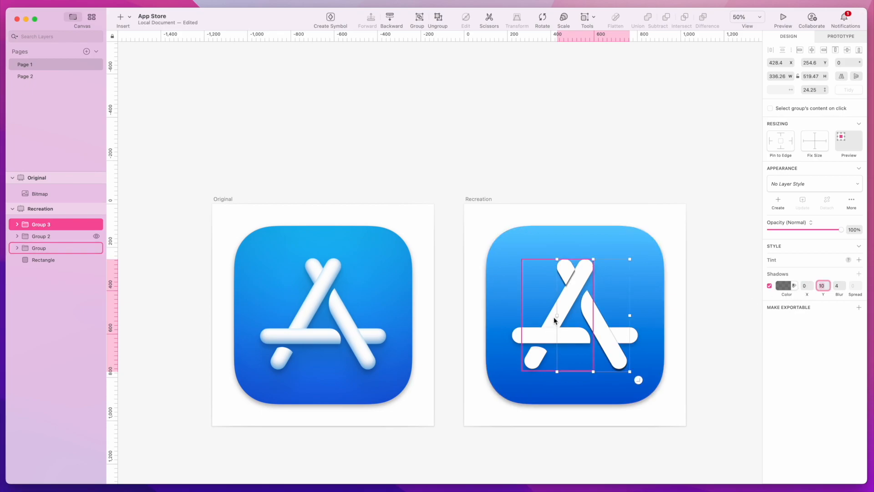
- Match the new group's shadow offset and blur to the diagonal bar group's, using X 2 and blur 20
{"action": "left_click", "coordinate": [554, 319]}
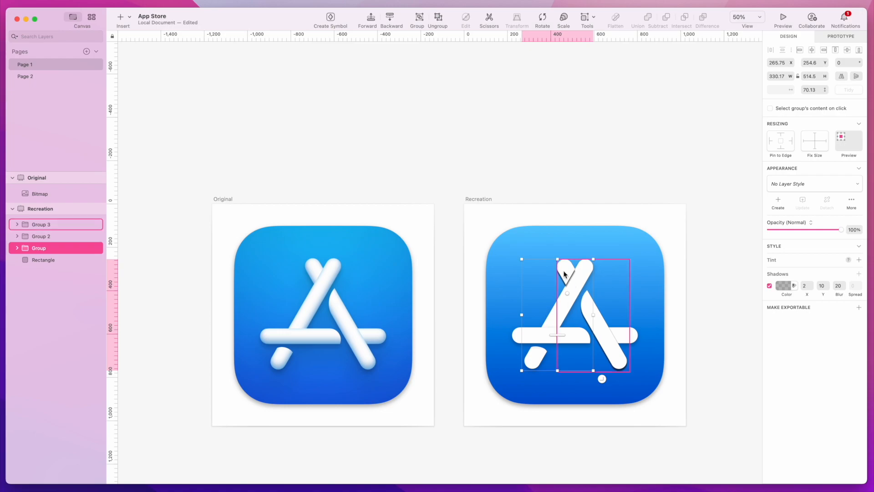
{"action": "left_click", "coordinate": [601, 329]}
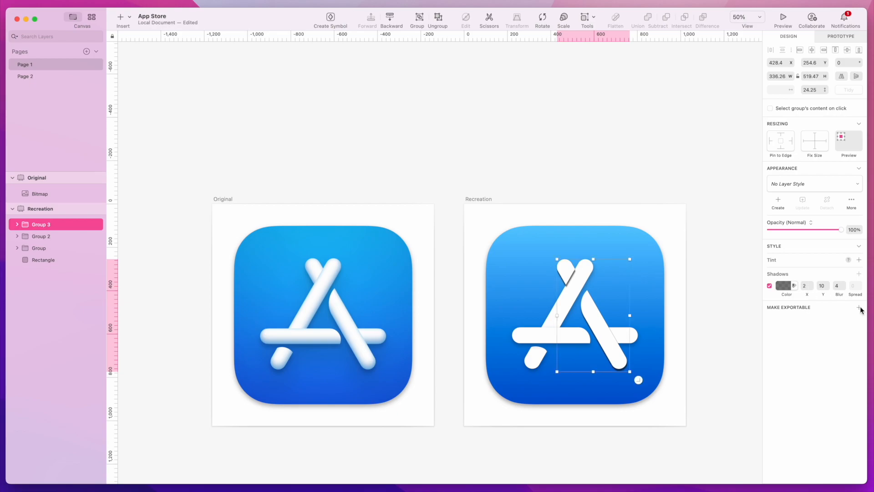
{"action": "left_click", "coordinate": [553, 316]}
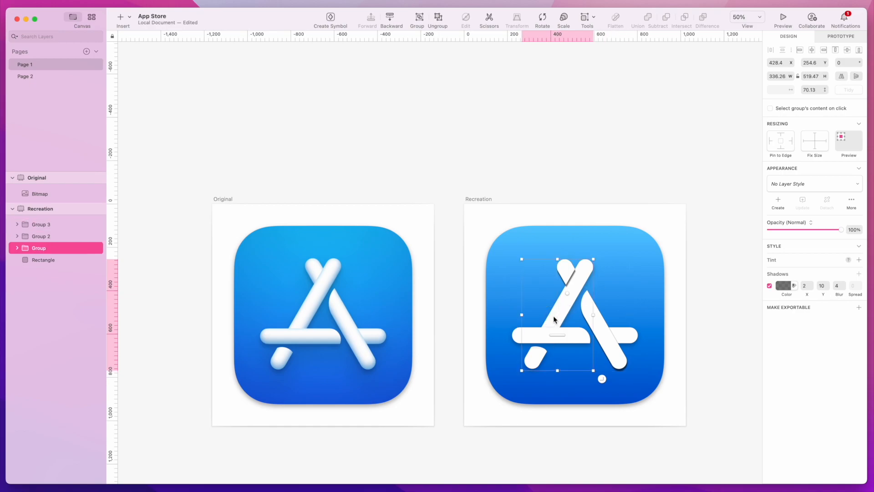
{"action": "left_click", "coordinate": [597, 315]}
{"action": "left_click_drag", "start_coordinate": [838, 295], "coordinate": [842, 296]}
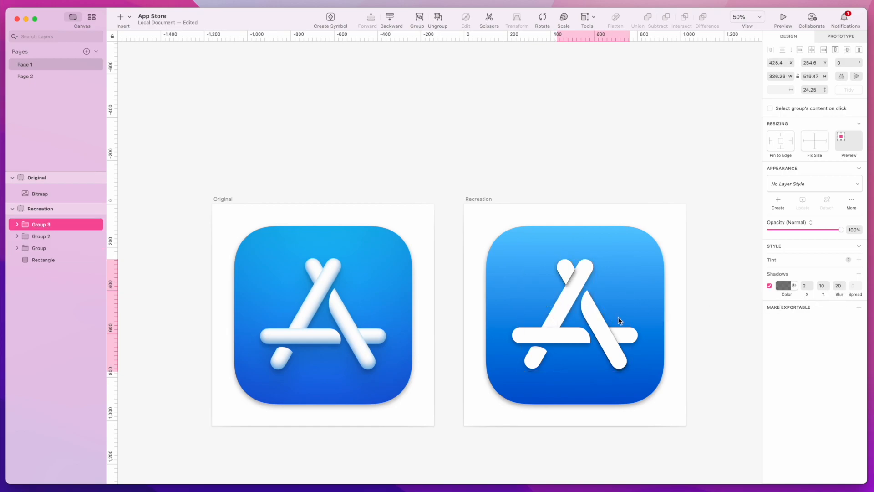
{"action": "left_click", "coordinate": [581, 284]}
{"action": "left_click", "coordinate": [673, 288]}
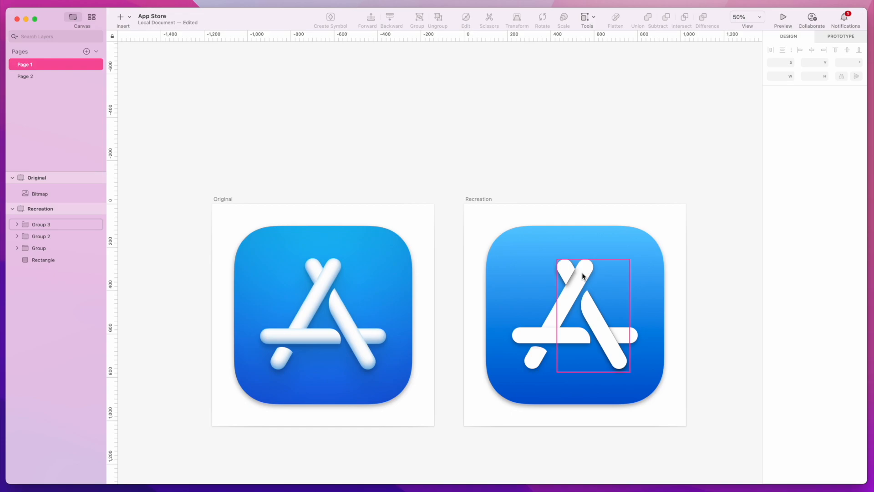
- Try placing the diagonal bar's group in front of the other groups and return it beneath Group 2
{"action": "left_click", "coordinate": [38, 224]}
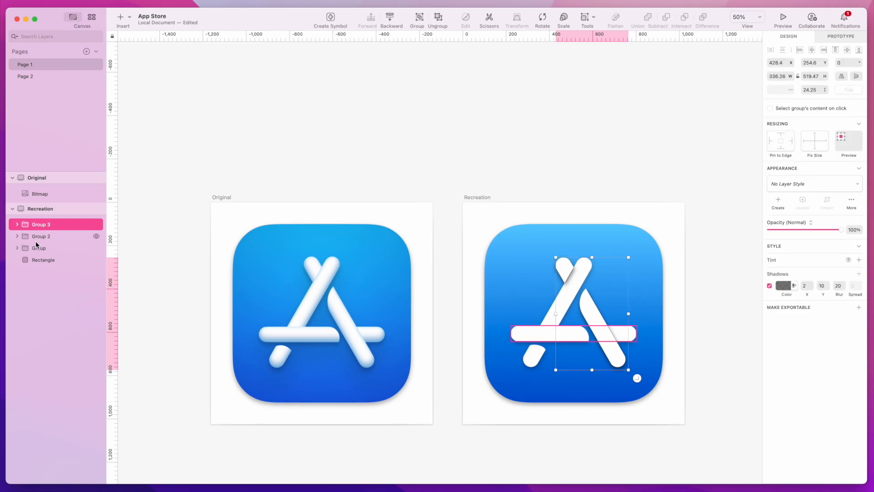
{"action": "left_click_drag", "start_coordinate": [36, 248], "coordinate": [39, 220]}
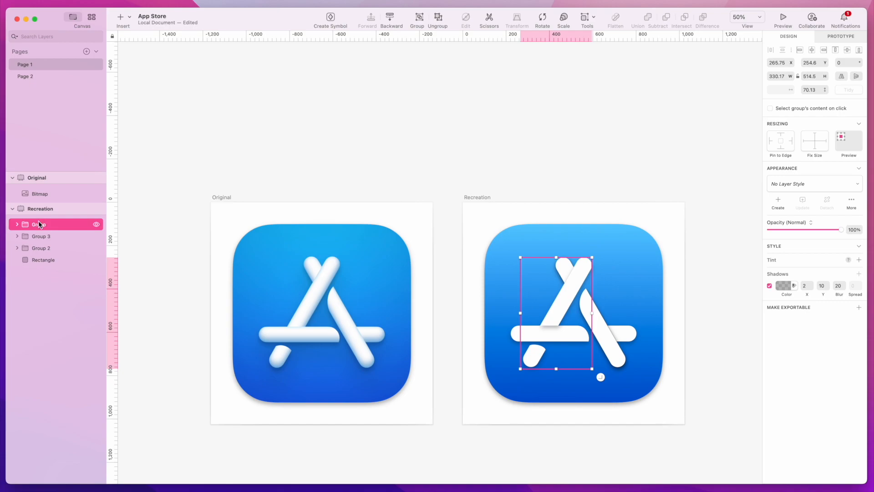
{"action": "left_click_drag", "start_coordinate": [40, 225], "coordinate": [43, 254]}
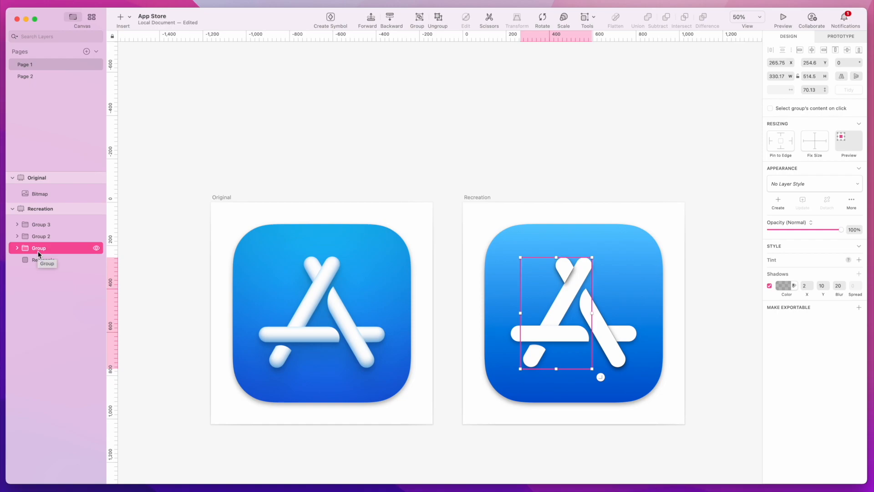
- Ungroup the long diagonal bar and its short detached foot
{"action": "key", "text": "shift+super+g"}
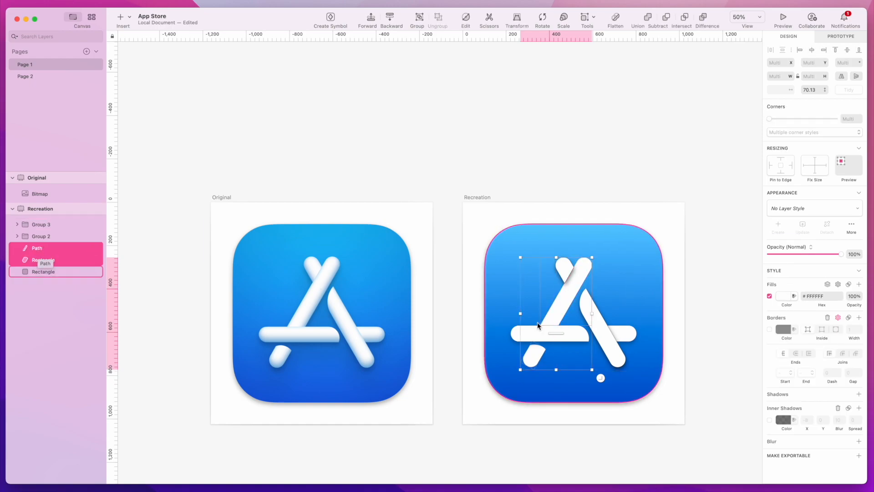
- Undo the ungrouping of the long diagonal bar and its short detached foot
{"action": "left_click", "coordinate": [665, 346]}
{"action": "left_click", "coordinate": [564, 274]}
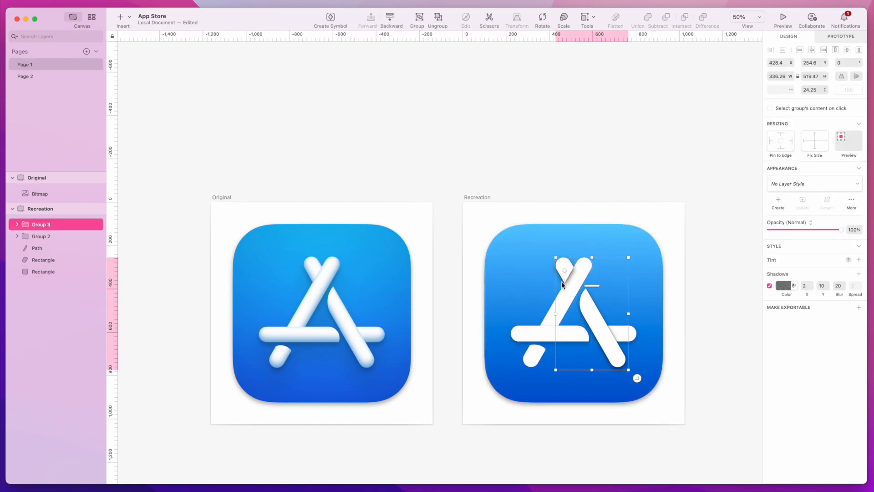
{"action": "left_click", "coordinate": [39, 236]}
{"action": "left_click", "coordinate": [36, 225], "text": "shift"}
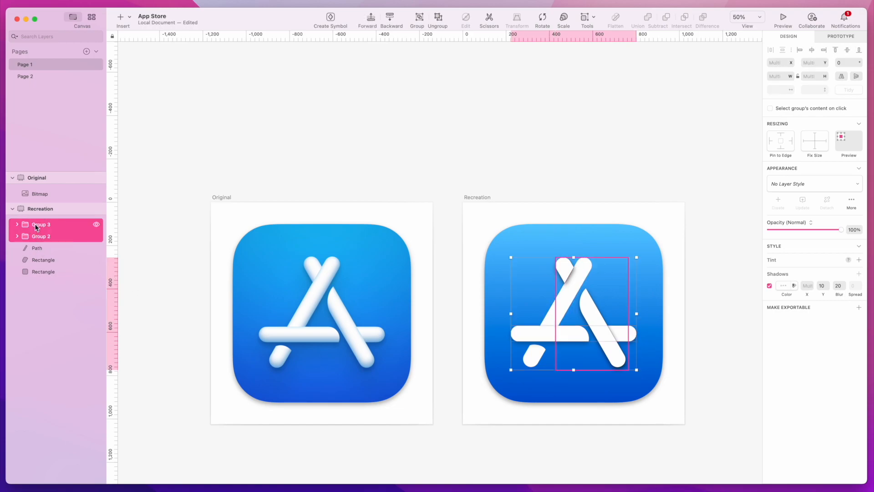
{"action": "left_click", "coordinate": [710, 302]}
{"action": "left_click", "coordinate": [38, 248]}
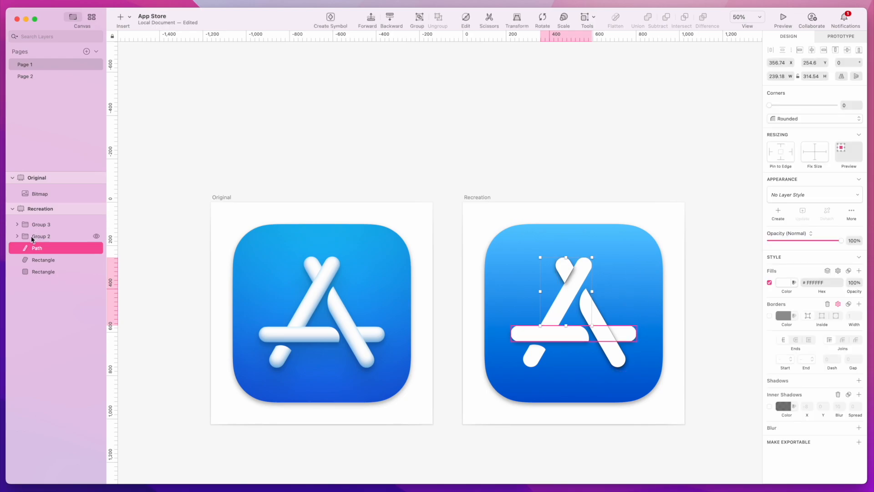
{"action": "key", "text": "super+z"}
{"action": "key", "text": "super+z"}
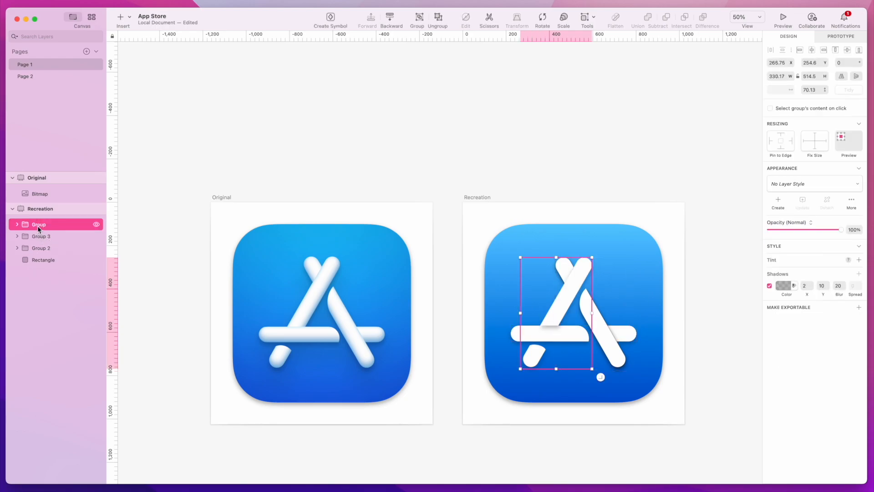
- Ungroup Group 3 with the upper tip and right leg, and Group 2 with the horizontal bar pieces
{"action": "left_click", "coordinate": [17, 224]}
{"action": "left_click", "coordinate": [42, 237]}
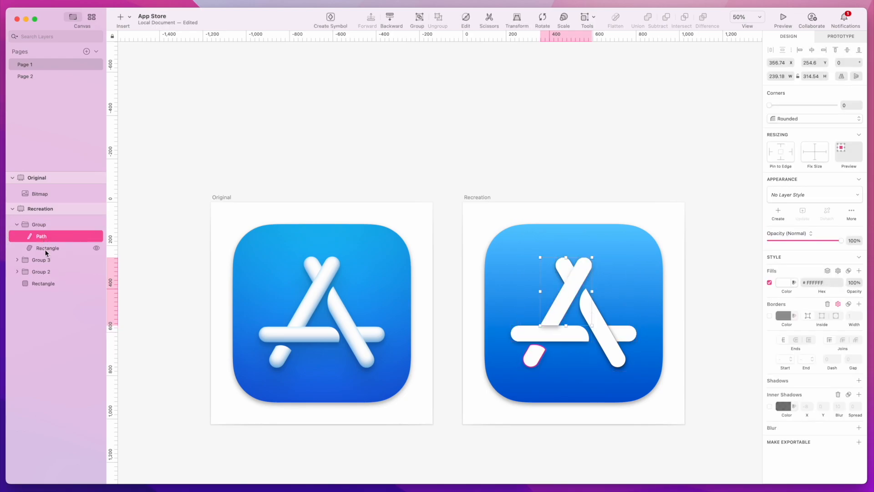
{"action": "left_click", "coordinate": [45, 250]}
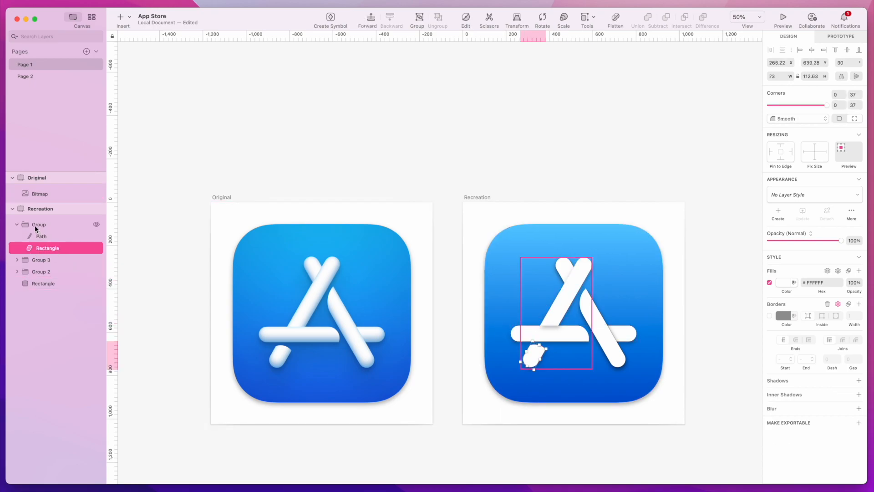
{"action": "left_click", "coordinate": [37, 260]}
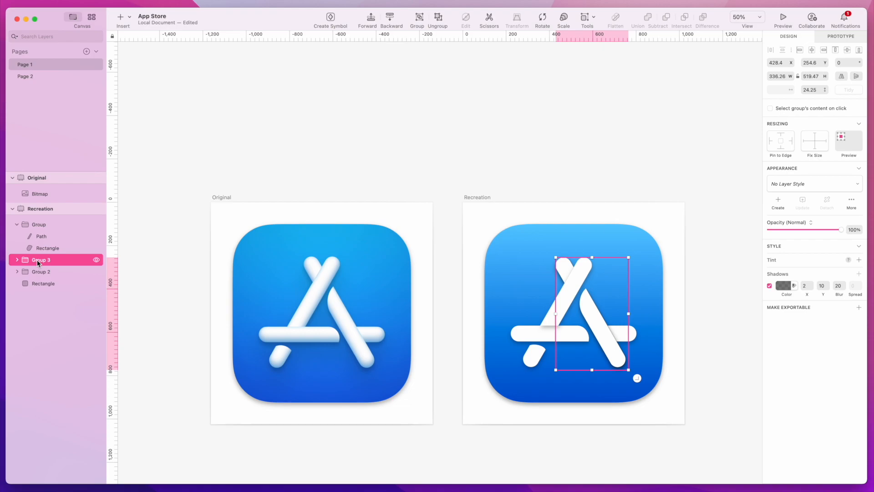
{"action": "key", "text": "super+shift+g"}
{"action": "left_click", "coordinate": [45, 283]}
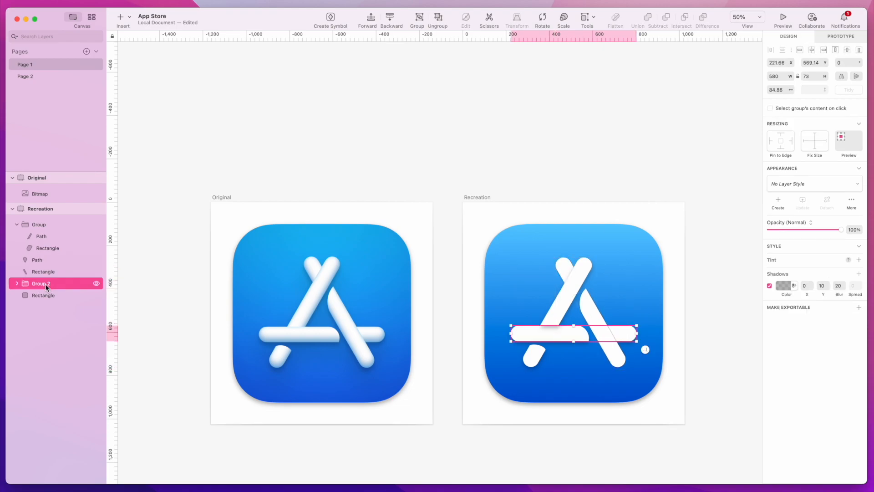
{"action": "key", "text": "super+shift+g"}
- Ungroup the long diagonal bar and its short foot so all bar pieces are separate layers
{"action": "left_click", "coordinate": [35, 224]}
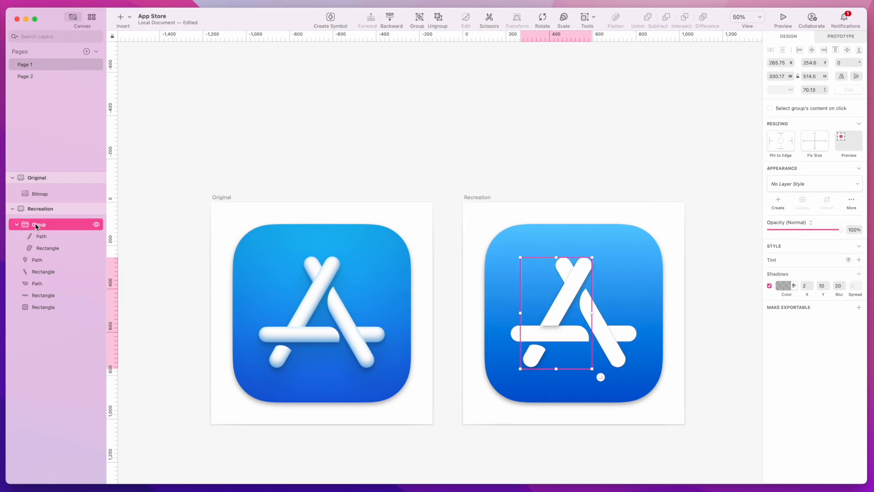
{"action": "key", "text": "super+v"}
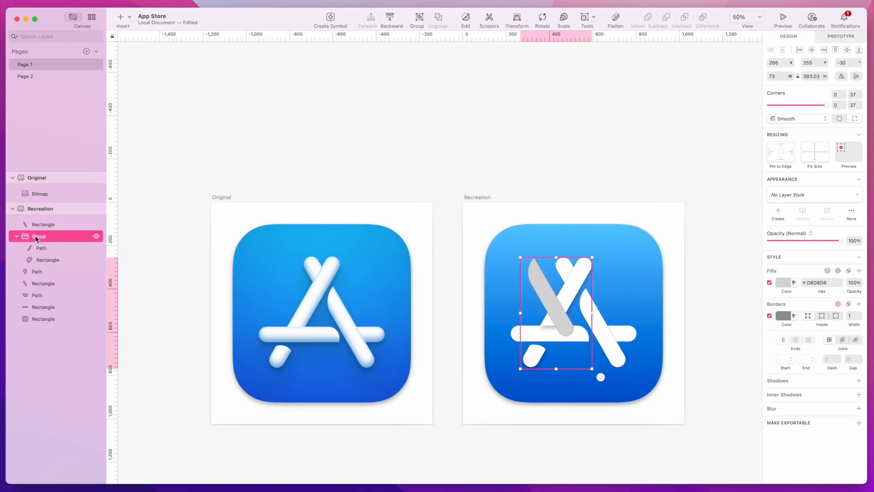
{"action": "key", "text": "super+z"}
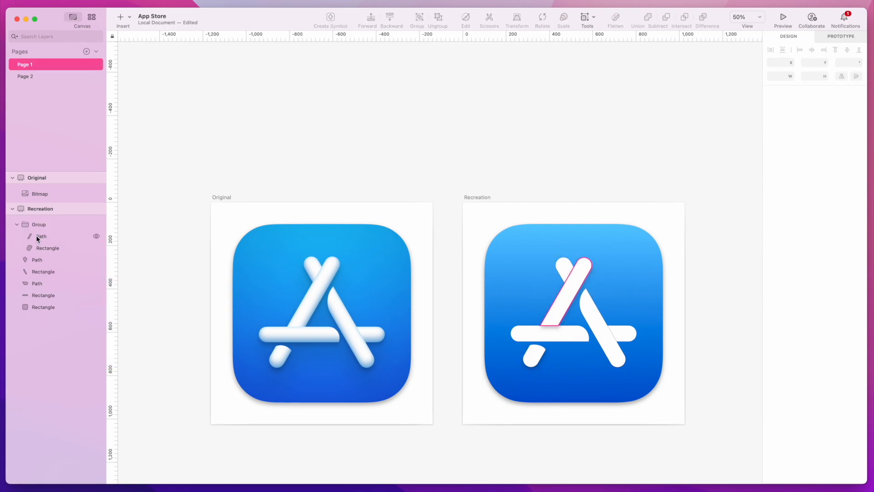
{"action": "left_click", "coordinate": [17, 224]}
{"action": "left_click", "coordinate": [17, 224]}
{"action": "left_click", "coordinate": [39, 225]}
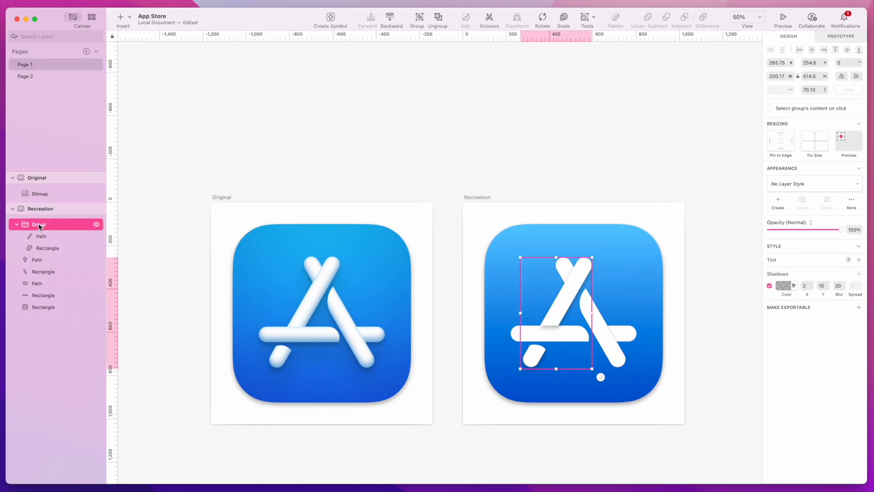
{"action": "key", "text": "super+shift+g"}
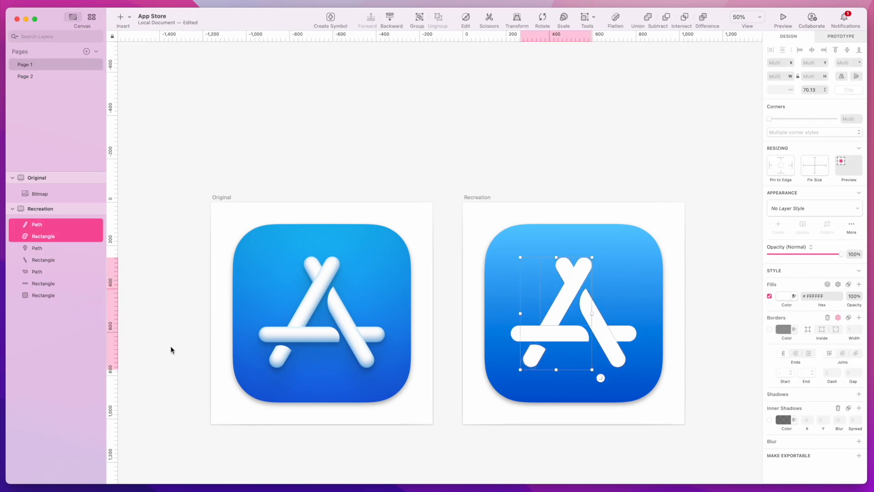
{"action": "left_click", "coordinate": [655, 399]}
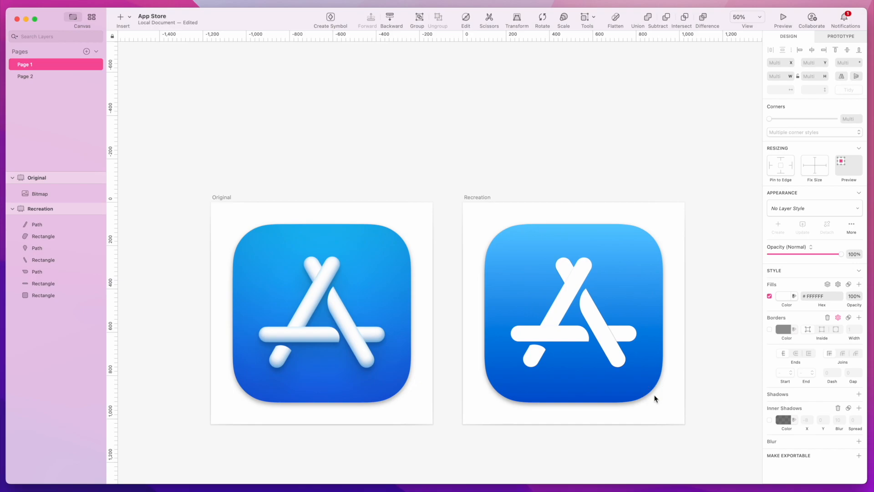
- Give the upper tip a shadow with X 0, Y 10 and blur 20, and lower the shadow colour's opacity
{"action": "left_click", "coordinate": [576, 275]}
{"action": "left_click", "coordinate": [563, 267]}
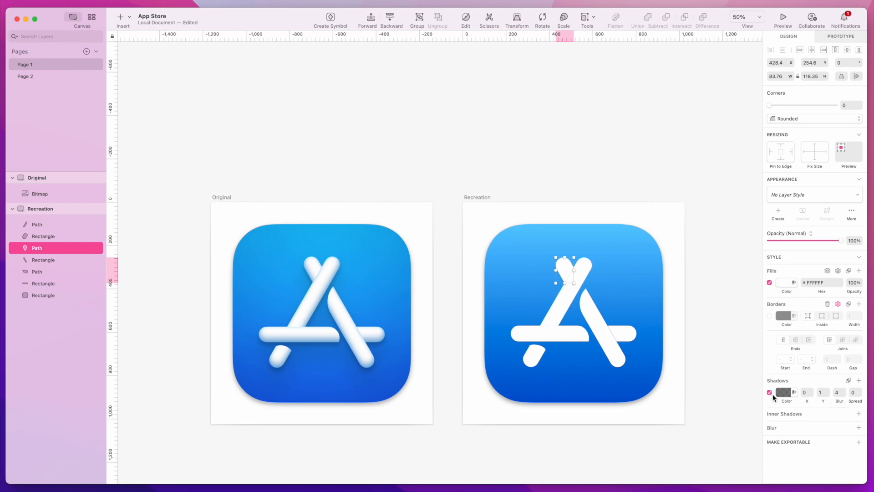
{"action": "mouse_move", "coordinate": [838, 400]}
{"action": "left_mouse_down"}
{"action": "mouse_move", "coordinate": [863, 400]}
{"action": "mouse_move", "coordinate": [822, 401]}
{"action": "left_mouse_up"}
{"action": "left_click", "coordinate": [827, 396]}
{"action": "left_click_drag", "start_coordinate": [824, 402], "coordinate": [826, 401]}
{"action": "left_click_drag", "start_coordinate": [838, 402], "coordinate": [842, 401]}
{"action": "left_click", "coordinate": [776, 392]}
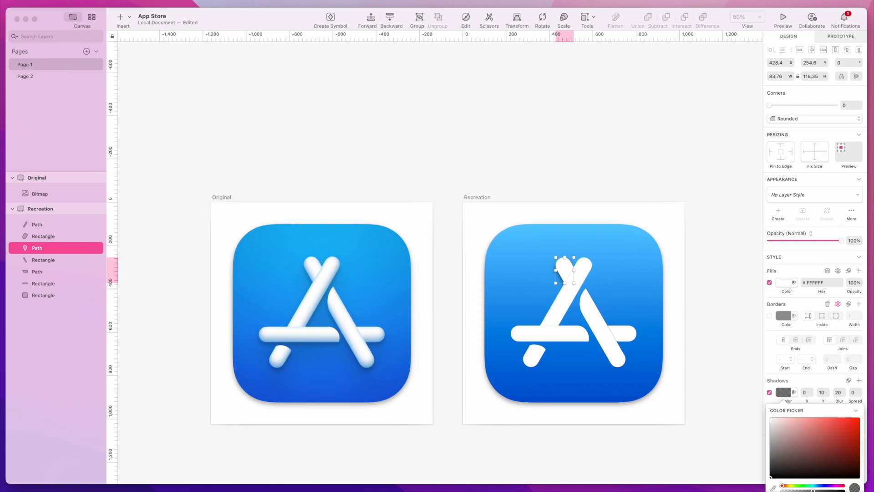
{"action": "left_click_drag", "start_coordinate": [813, 491], "coordinate": [806, 491]}
{"action": "left_click", "coordinate": [711, 307]}
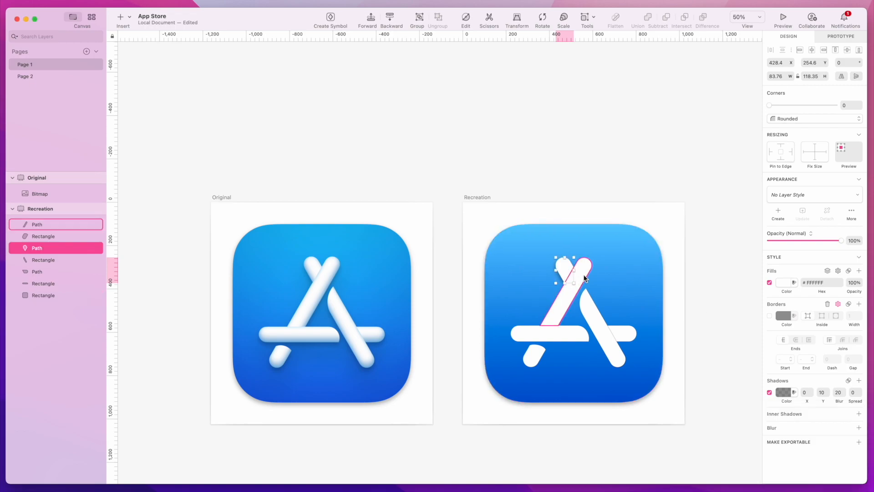
- Add a shadow to the right leg with offsets X -6 and Y 6
{"action": "left_click", "coordinate": [592, 304]}
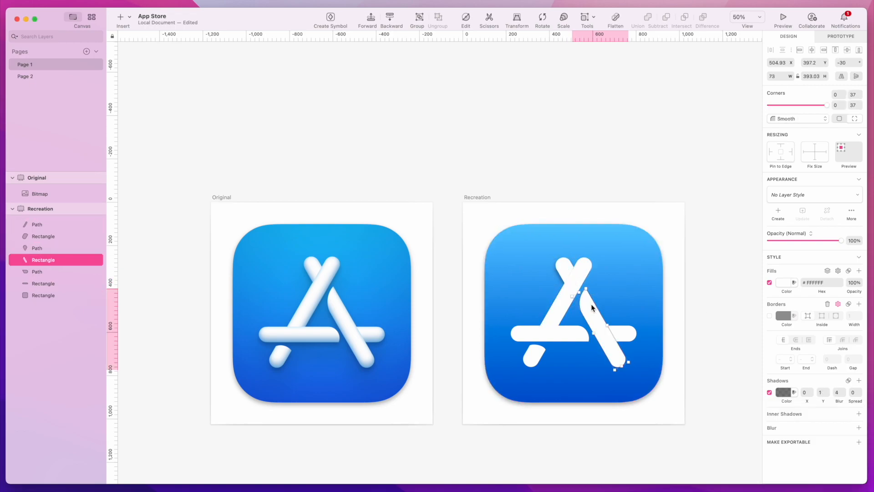
{"action": "left_click", "coordinate": [822, 392]}
{"action": "type", "text": "10"}
{"action": "mouse_move", "coordinate": [828, 401]}
{"action": "left_mouse_down"}
{"action": "mouse_move", "coordinate": [817, 401]}
{"action": "mouse_move", "coordinate": [823, 395]}
{"action": "left_mouse_up"}
{"action": "left_click_drag", "start_coordinate": [807, 402], "coordinate": [806, 402]}
{"action": "type", "text": "0"}
{"action": "left_click_drag", "start_coordinate": [824, 401], "coordinate": [828, 403]}
- Set the upper tip's shadow Y offset to 12 and open its blur value for editing
{"action": "left_click", "coordinate": [559, 265]}
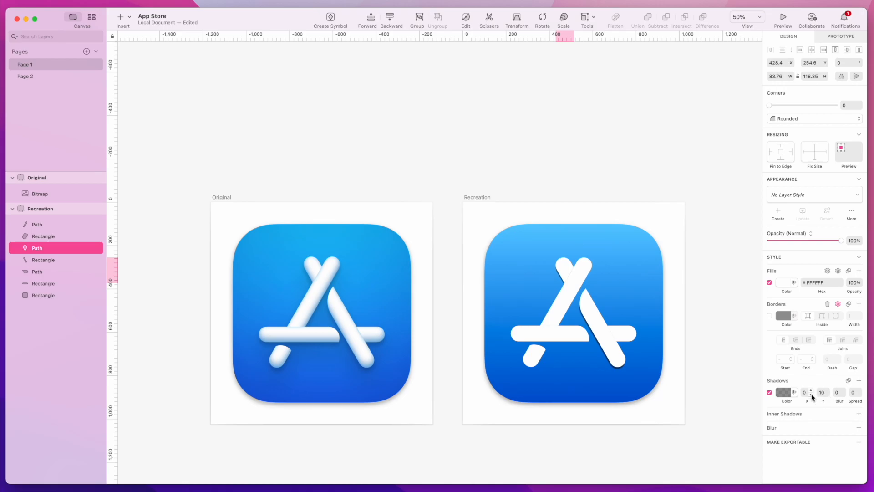
{"action": "key", "text": "Escape"}
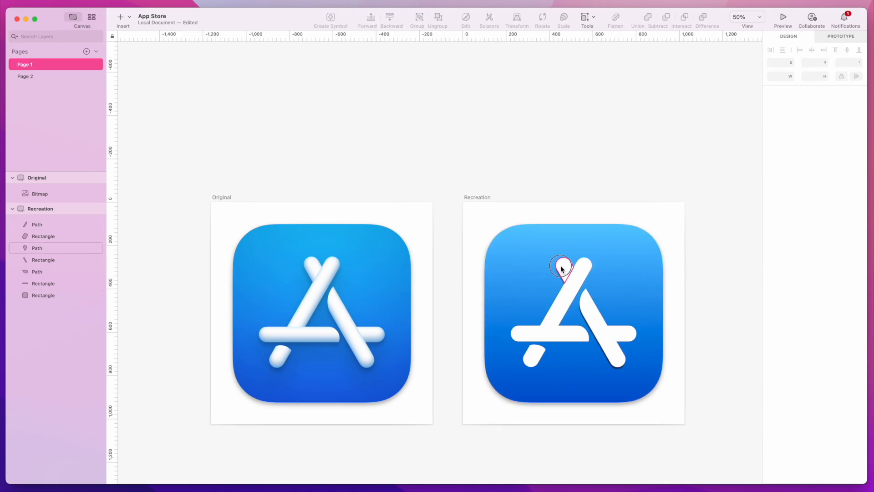
{"action": "left_click", "coordinate": [560, 267]}
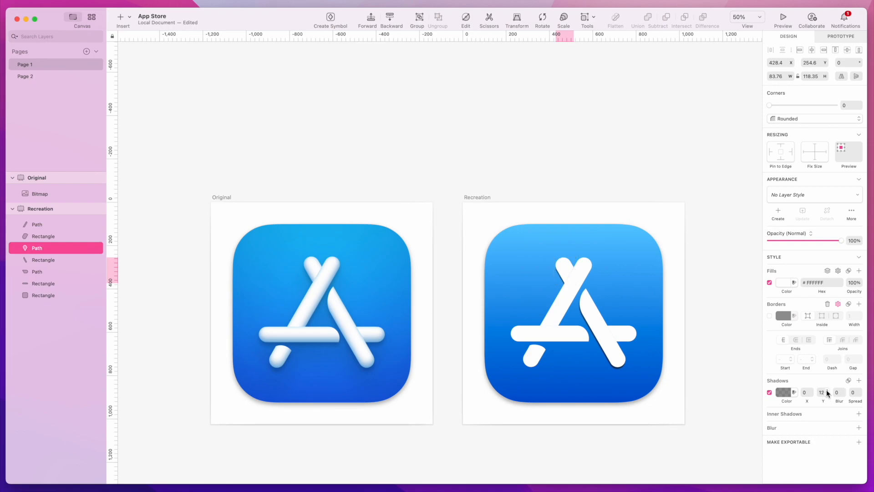
{"action": "left_click", "coordinate": [839, 392]}
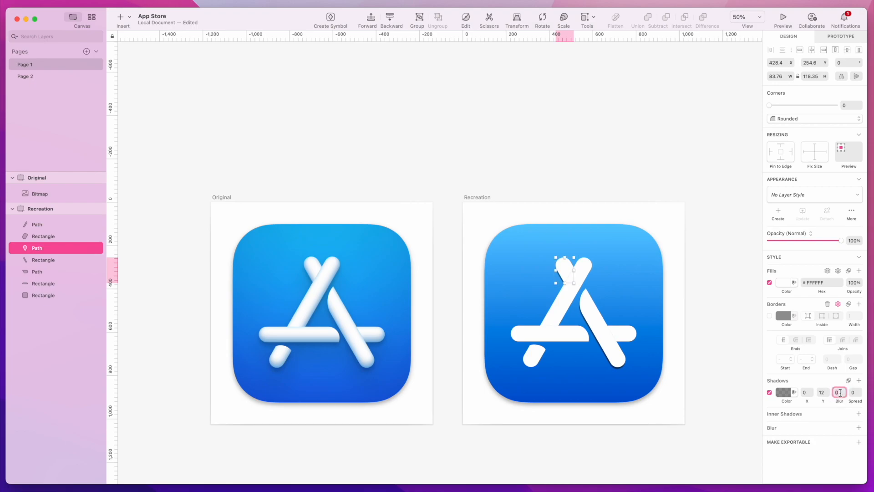
- Set the right leg's shadow blur to 20 and lower the shadow colour's opacity
{"action": "left_click", "coordinate": [594, 315]}
{"action": "left_click", "coordinate": [837, 392]}
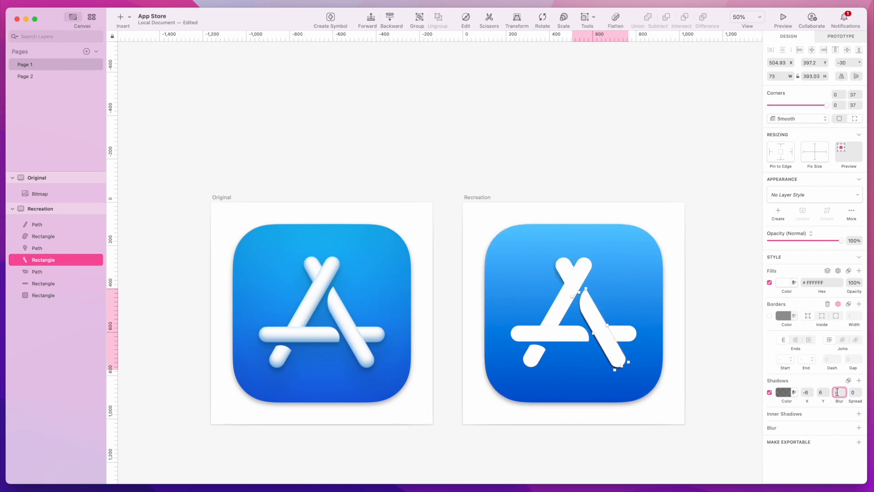
{"action": "type", "text": "20"}
{"action": "key", "text": "Return"}
{"action": "left_click", "coordinate": [780, 392]}
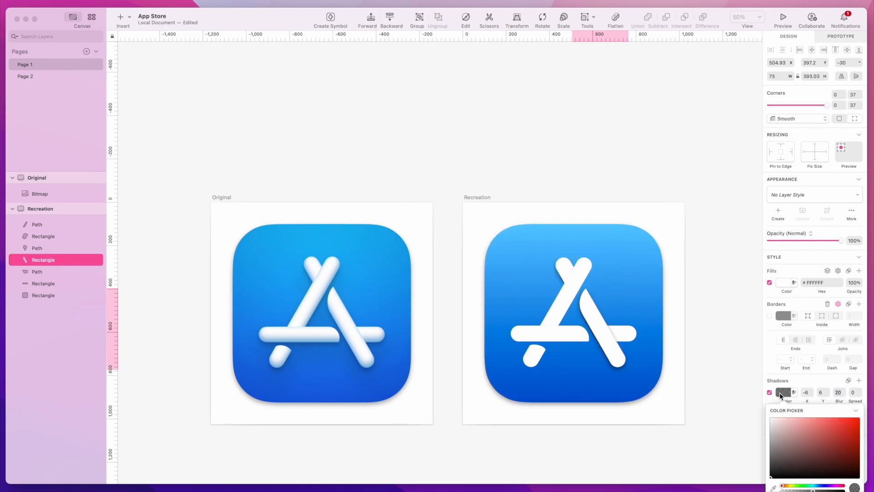
{"action": "left_click_drag", "start_coordinate": [813, 490], "coordinate": [806, 490]}
{"action": "left_click", "coordinate": [712, 363]}
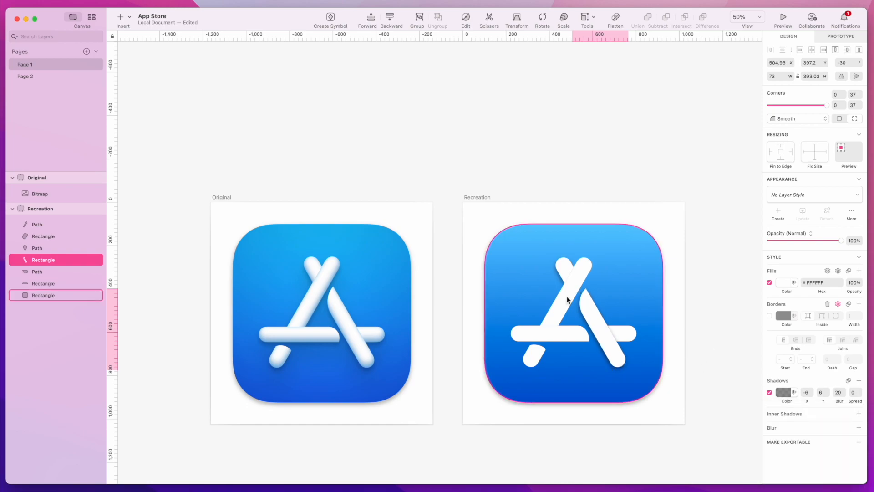
- Add a shadow to the long piece of the horizontal bar with X 6, Y 0 and blur 1
{"action": "left_click", "coordinate": [574, 332]}
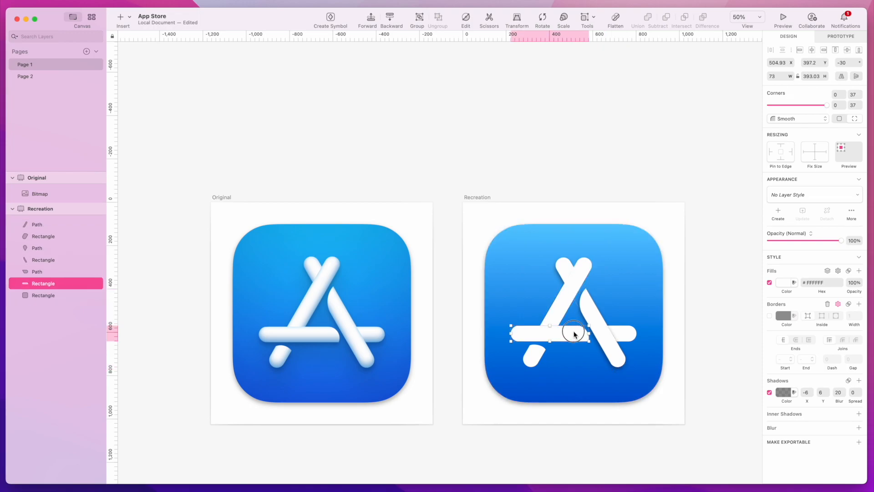
{"action": "left_click", "coordinate": [796, 380]}
{"action": "left_click", "coordinate": [843, 395]}
{"action": "left_click", "coordinate": [827, 395]}
{"action": "left_click", "coordinate": [827, 391]}
{"action": "left_click", "coordinate": [826, 390]}
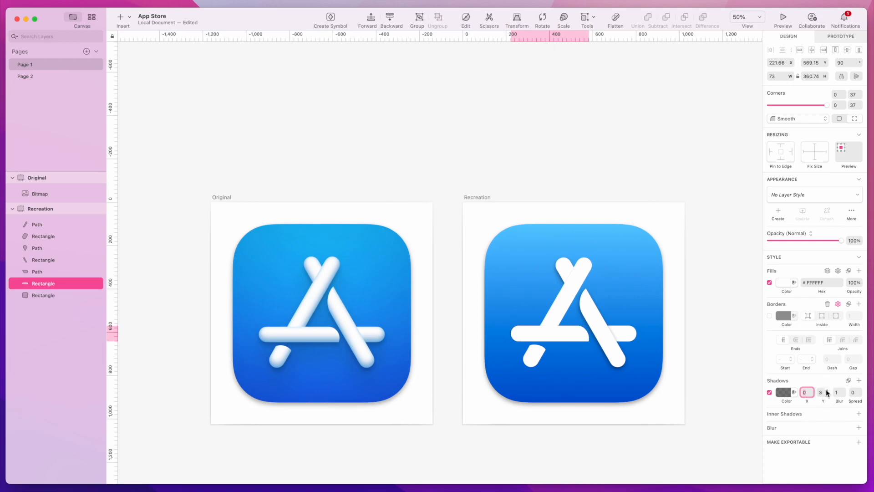
{"action": "left_click", "coordinate": [827, 390]}
{"action": "key", "text": "Tab"}
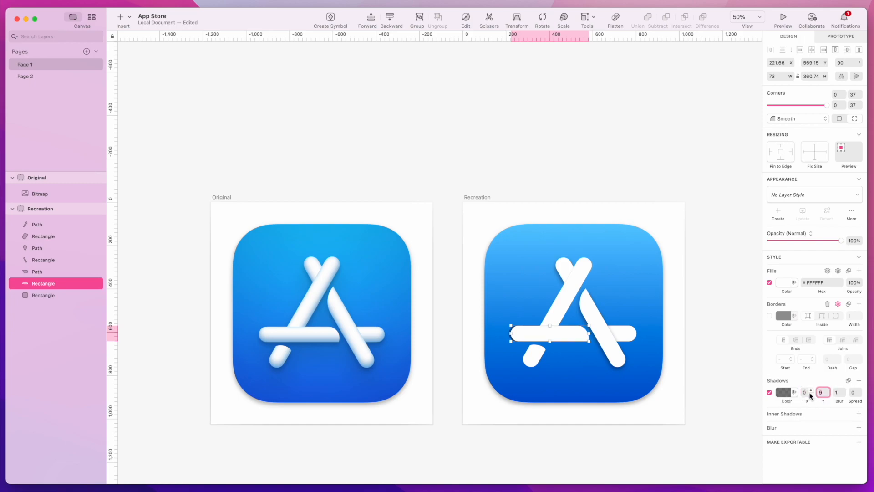
{"action": "left_click_drag", "start_coordinate": [808, 403], "coordinate": [810, 402]}
- Add a shadow to the short end piece of the horizontal bar with X 0, Y 5 and blur 4
{"action": "left_click", "coordinate": [627, 336]}
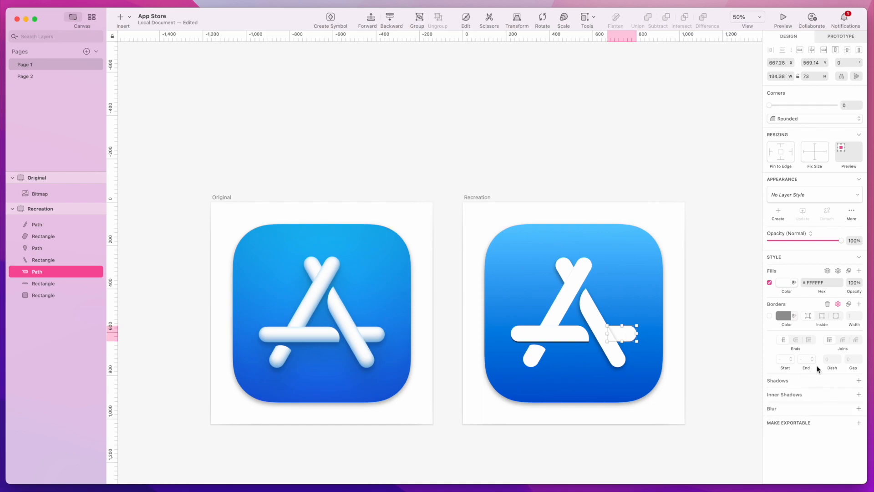
{"action": "left_click", "coordinate": [858, 380]}
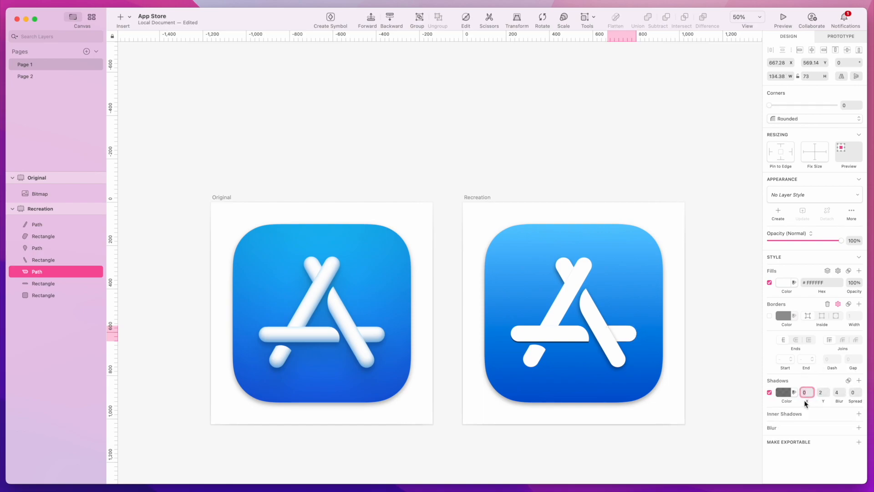
{"action": "double_click", "coordinate": [827, 395]}
{"action": "left_click_drag", "start_coordinate": [806, 401], "coordinate": [824, 402]}
{"action": "left_click_drag", "start_coordinate": [825, 401], "coordinate": [825, 403]}
{"action": "scroll", "coordinate": [718, 386], "scroll_direction": "down", "scroll_amount": 1}
{"action": "scroll", "coordinate": [733, 388], "scroll_direction": "right", "scroll_amount": 2}
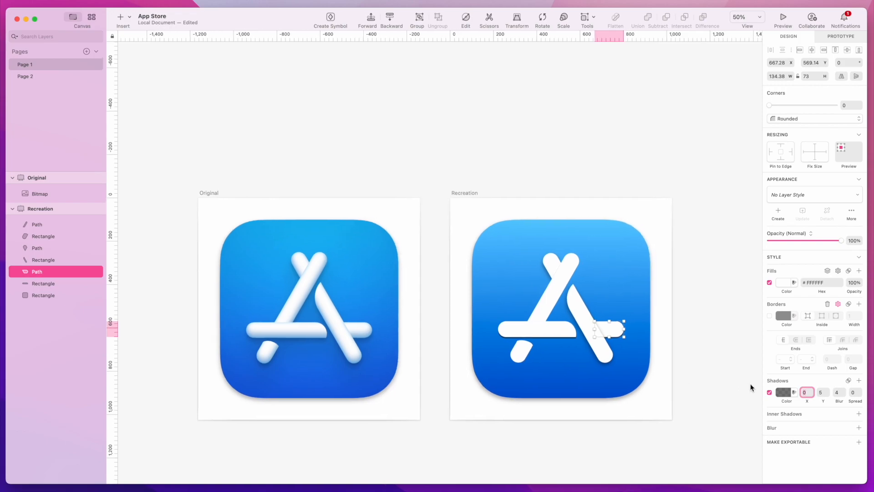
{"action": "left_click", "coordinate": [729, 378]}
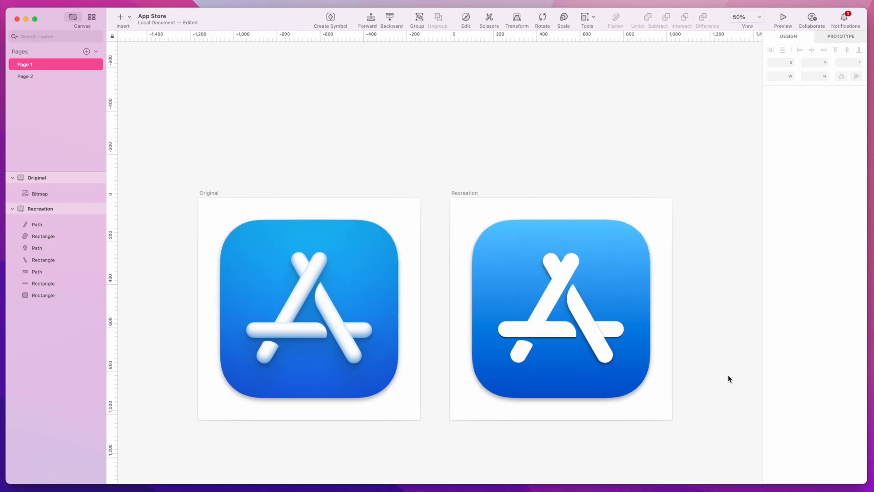
- Set the shadow blur of the horizontal bar's long piece to 20
{"action": "left_click", "coordinate": [548, 327]}
{"action": "left_click", "coordinate": [621, 328], "text": "shift"}
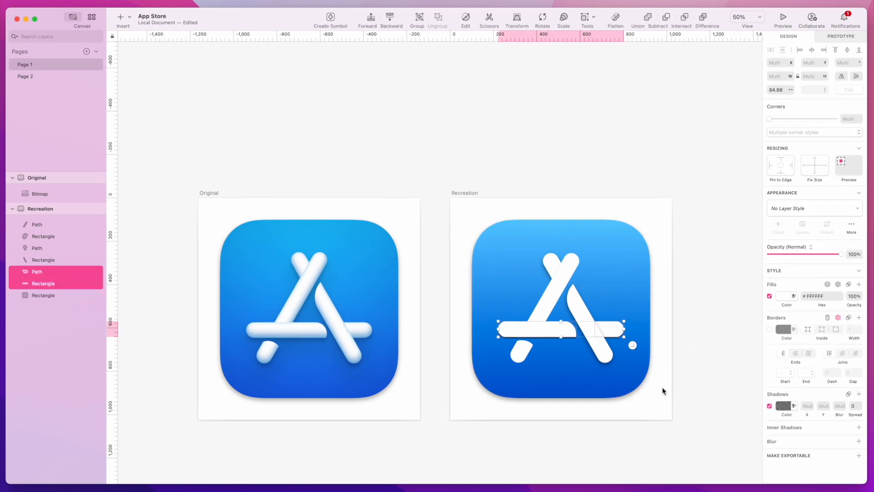
{"action": "left_click", "coordinate": [662, 368]}
{"action": "left_click", "coordinate": [554, 333]}
{"action": "left_click", "coordinate": [839, 394]}
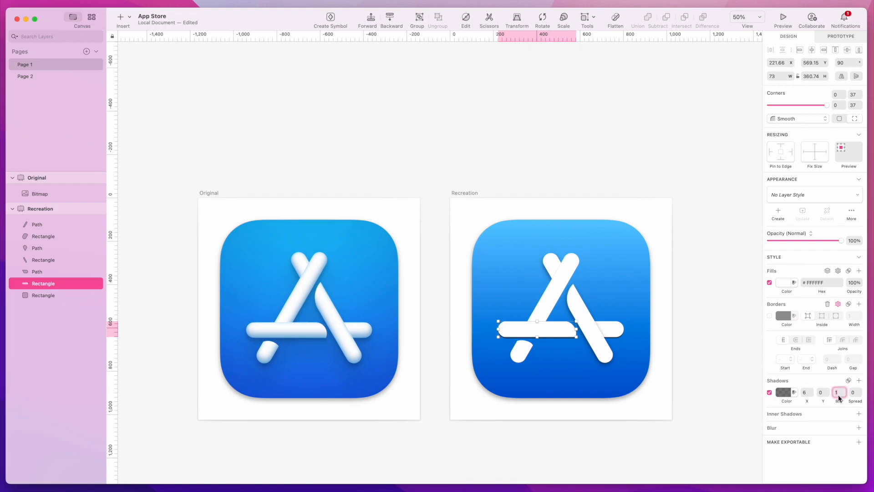
{"action": "type", "text": "20"}
{"action": "key", "text": "Return"}
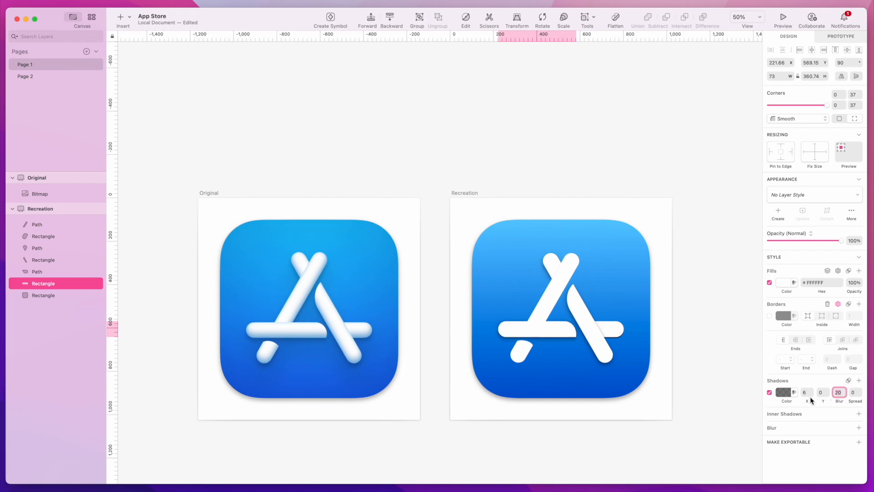
- Set the shadow blur of the horizontal bar's short end piece to 20
{"action": "left_click", "coordinate": [780, 393]}
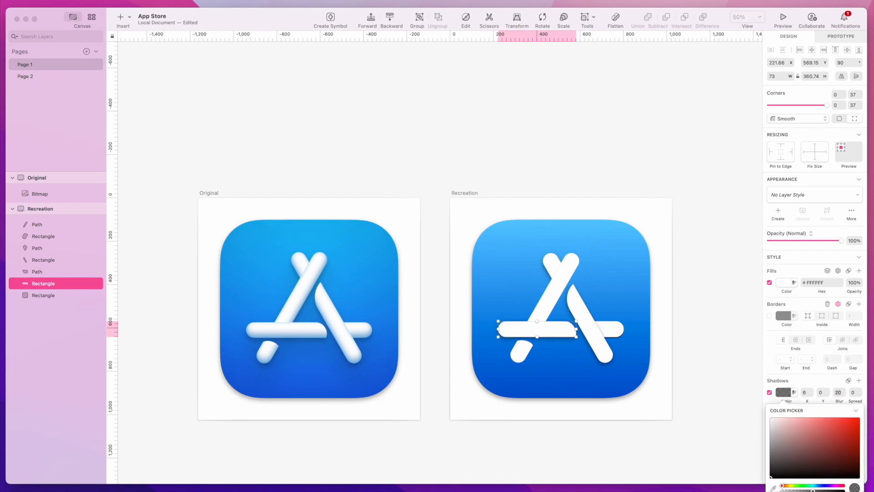
{"action": "left_click", "coordinate": [610, 328]}
{"action": "left_click", "coordinate": [839, 392]}
{"action": "type", "text": "20"}
{"action": "key", "text": "Return"}
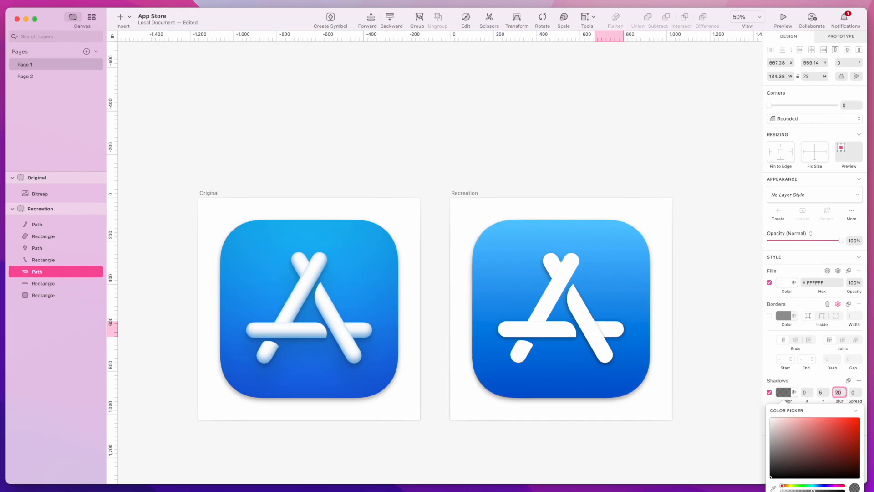
{"action": "left_click", "coordinate": [861, 490]}
{"action": "left_click", "coordinate": [783, 392]}
{"action": "left_click", "coordinate": [709, 361]}
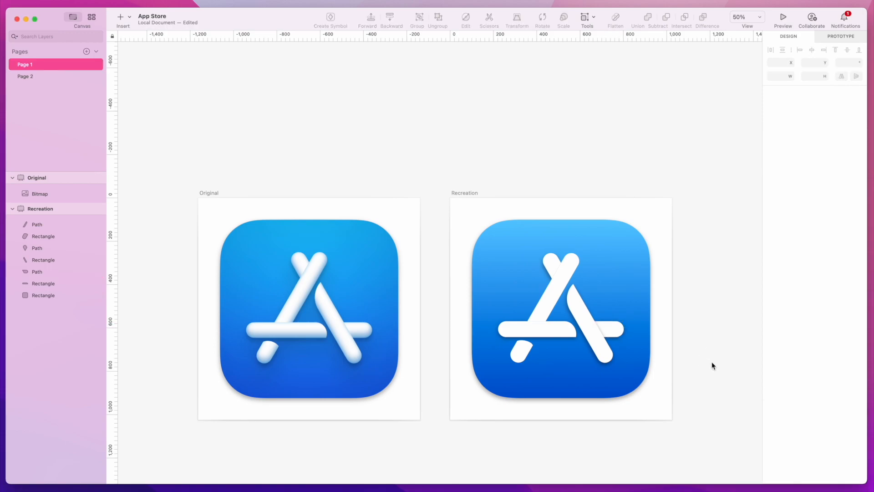
- Add a shadow to the left leg's long diagonal piece with X 0, Y 12 and blur 4
{"action": "left_click", "coordinate": [547, 300]}
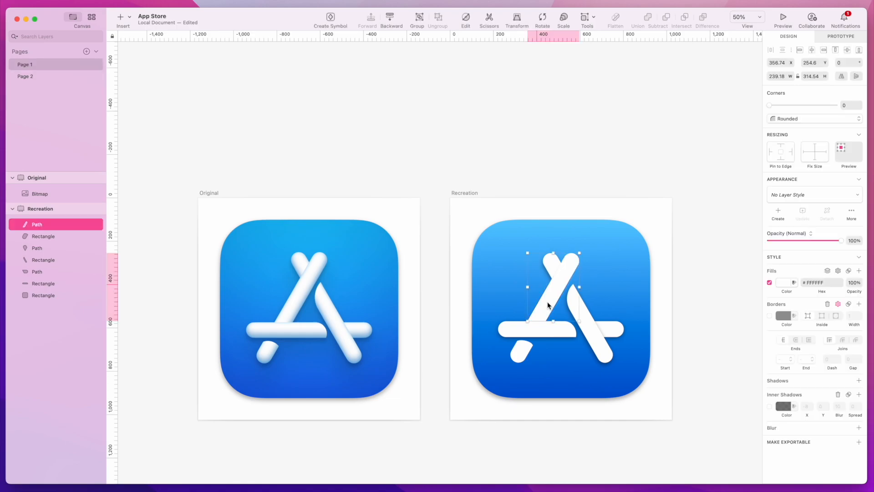
{"action": "left_click", "coordinate": [550, 261]}
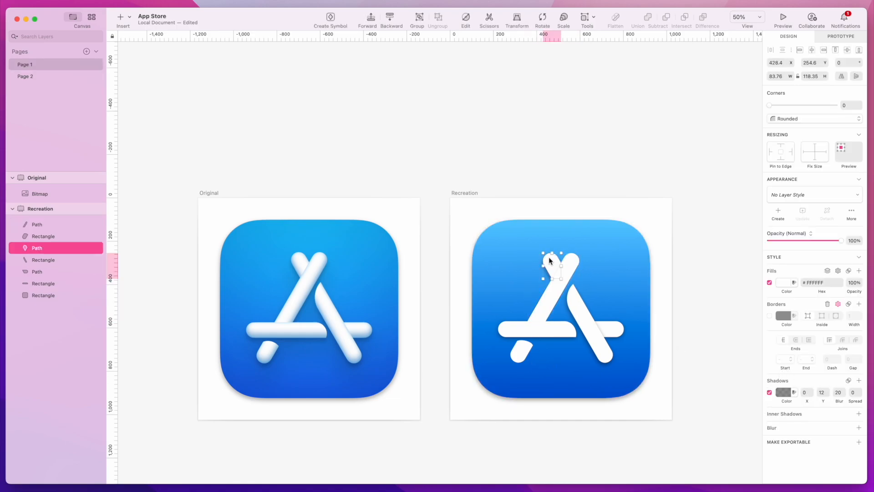
{"action": "left_click", "coordinate": [552, 297]}
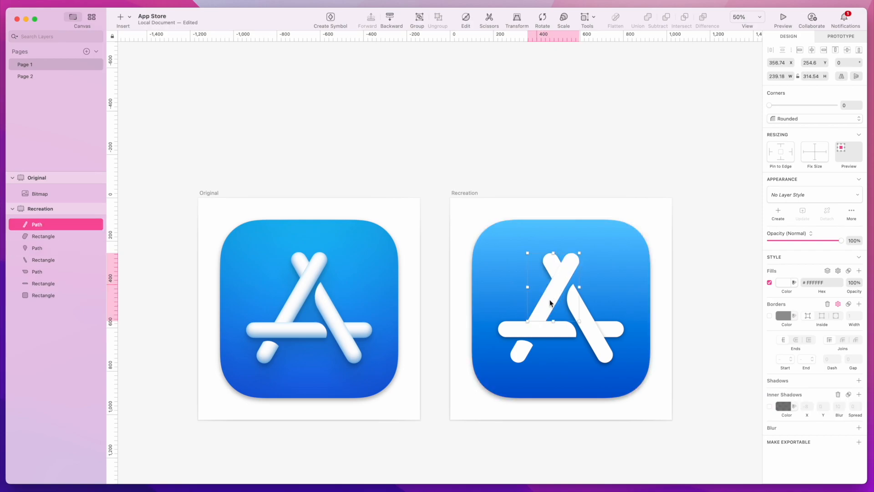
{"action": "left_click", "coordinate": [551, 268]}
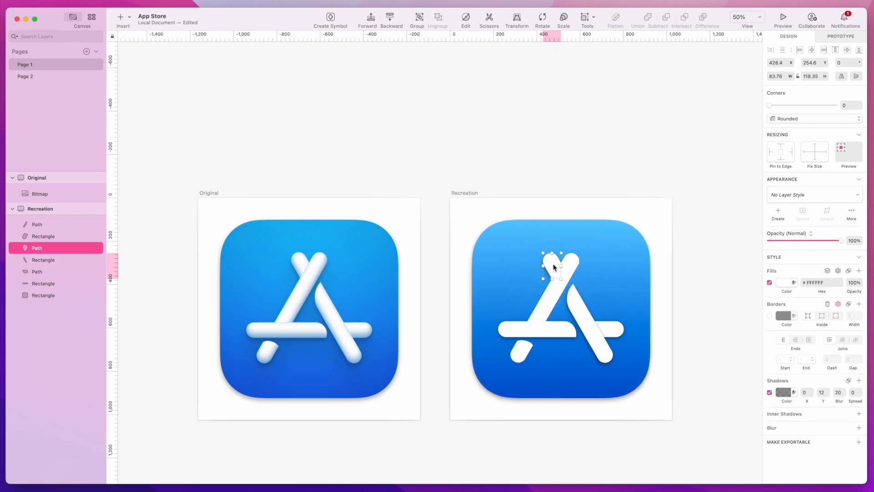
{"action": "left_click", "coordinate": [551, 296]}
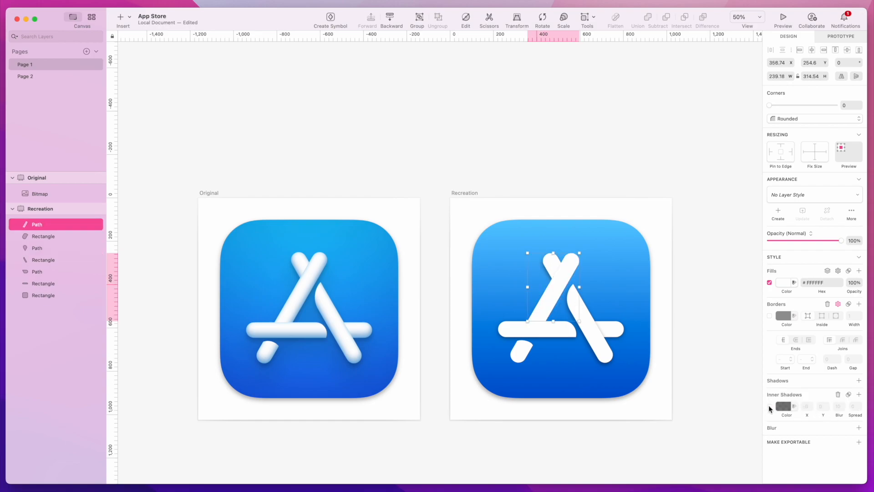
{"action": "left_click", "coordinate": [859, 380]}
{"action": "left_click", "coordinate": [806, 391]}
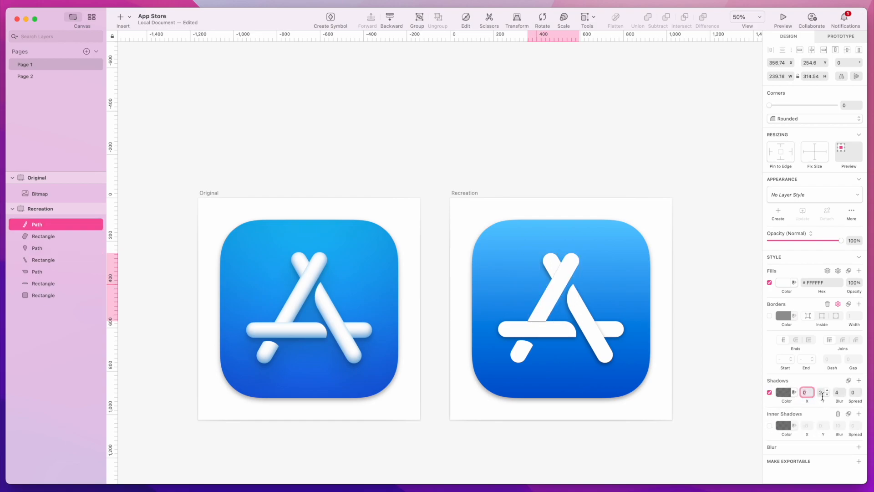
{"action": "left_click", "coordinate": [828, 390]}
{"action": "left_click", "coordinate": [828, 390]}
{"action": "left_click", "coordinate": [828, 390]}
- Add a shadow to the left leg's short lower piece with X 0, Y 6 and blur 4
{"action": "left_click", "coordinate": [522, 351]}
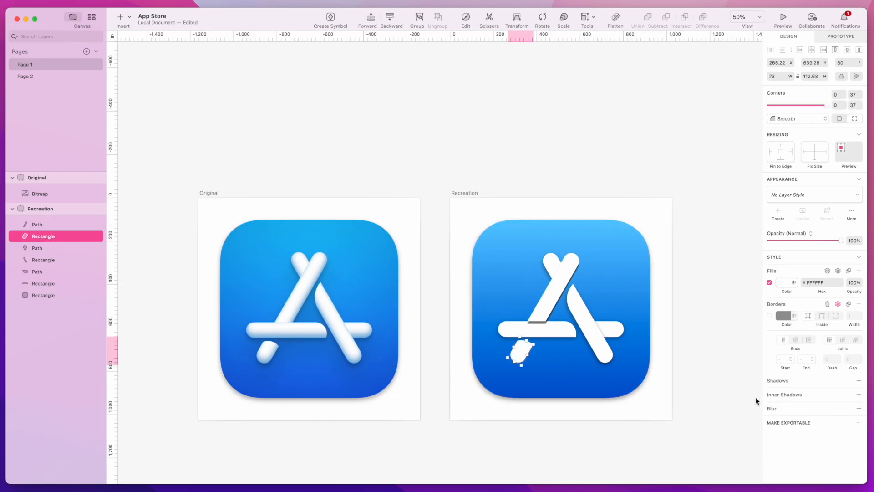
{"action": "left_click", "coordinate": [858, 381]}
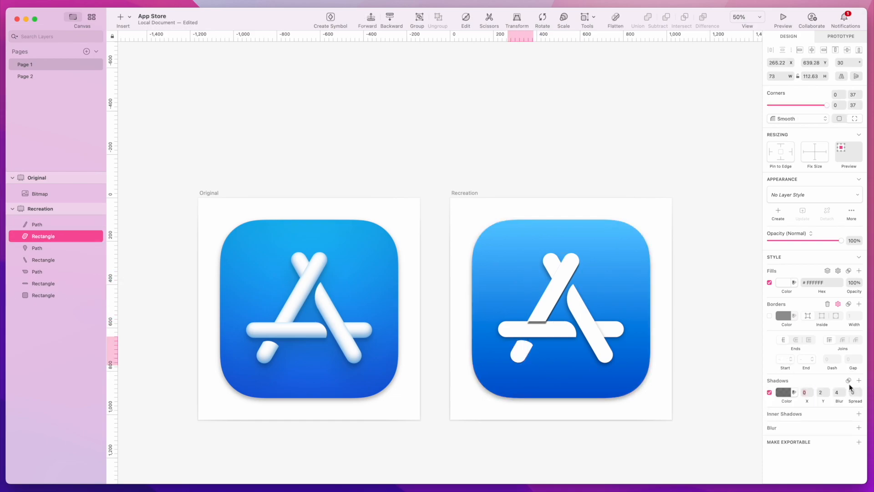
{"action": "left_click", "coordinate": [826, 390]}
{"action": "left_click", "coordinate": [827, 391]}
{"action": "left_click", "coordinate": [599, 350]}
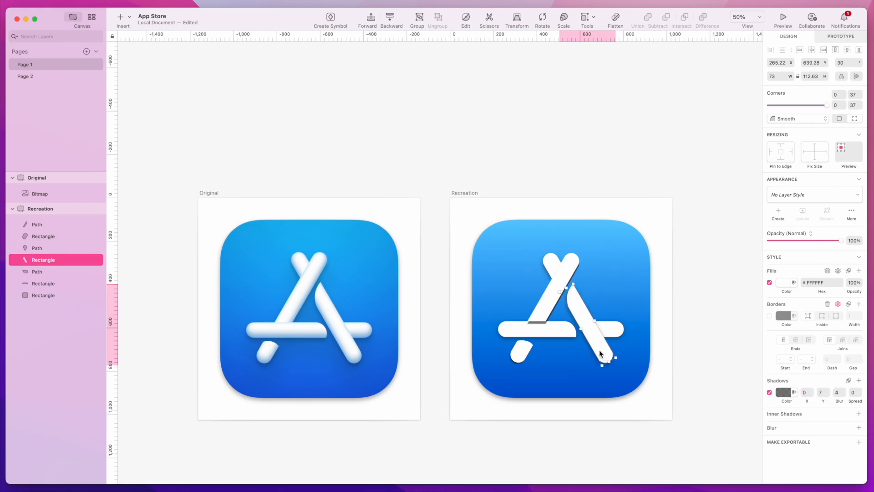
{"action": "left_click", "coordinate": [529, 357]}
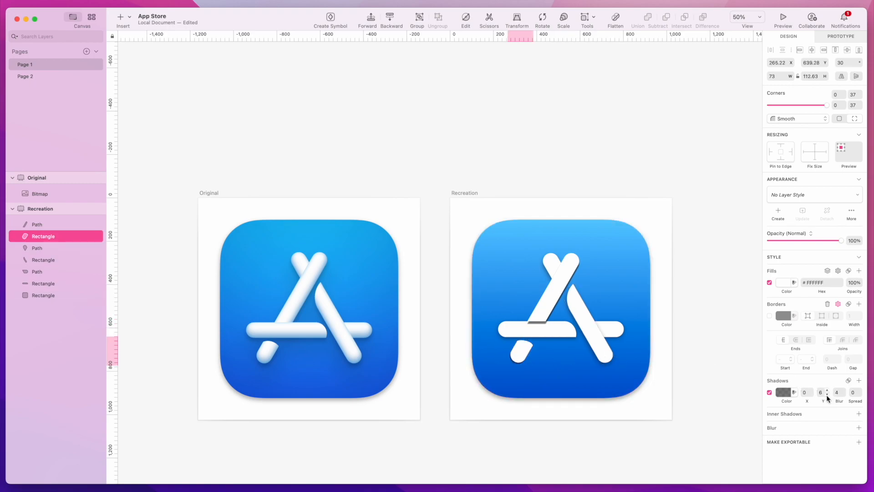
- Set the short lower piece's shadow to X 6 and blur 20, and lower the shadow colour's opacity
{"action": "left_click", "coordinate": [811, 390]}
{"action": "left_click", "coordinate": [810, 390]}
{"action": "left_click", "coordinate": [811, 390]}
{"action": "left_click", "coordinate": [838, 392]}
{"action": "type", "text": "20"}
{"action": "left_click", "coordinate": [783, 392]}
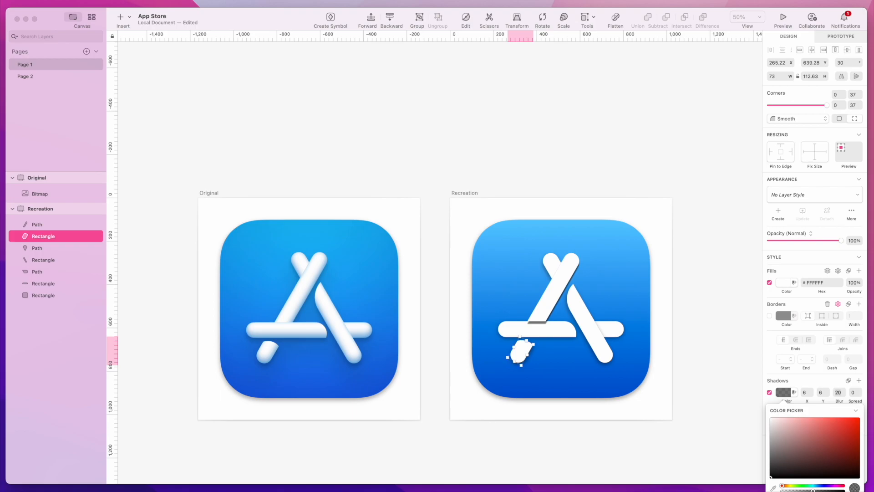
{"action": "left_click_drag", "start_coordinate": [812, 490], "coordinate": [806, 490]}
- Reorder the layers so the left leg's long piece and the small upper stub sit just above the background, with the stub lowest
{"action": "left_click", "coordinate": [553, 295]}
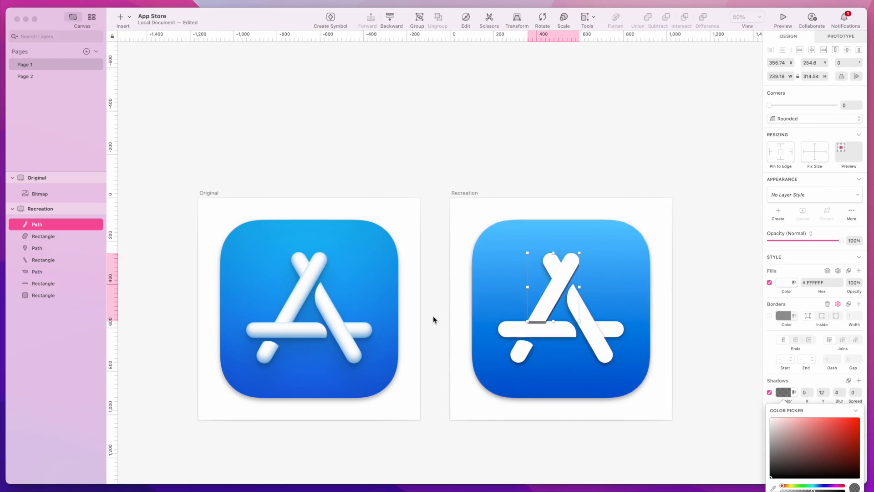
{"action": "left_click_drag", "start_coordinate": [42, 224], "coordinate": [40, 293]}
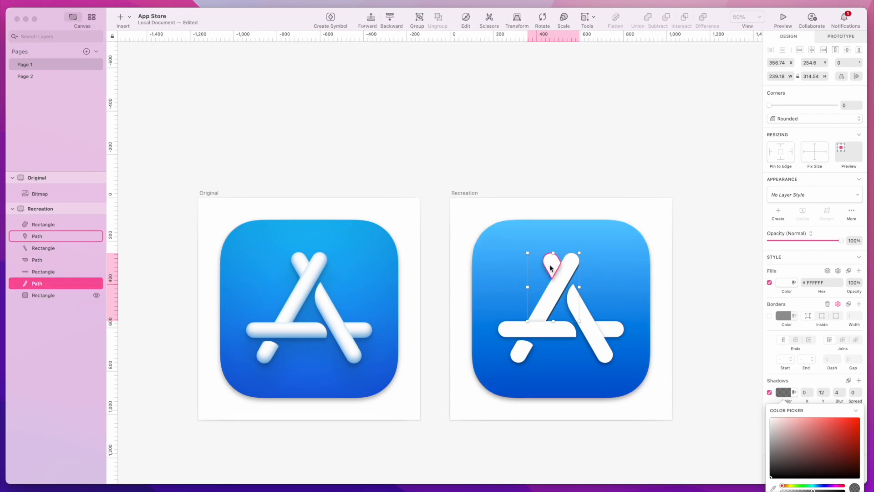
{"action": "left_click_drag", "start_coordinate": [36, 237], "coordinate": [37, 285]}
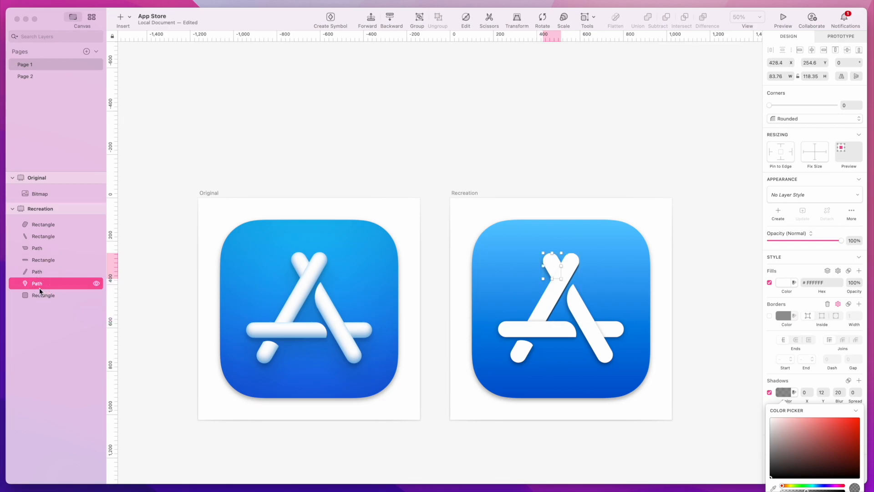
- Set the shadow blur of the left leg's long piece to 20
{"action": "left_click", "coordinate": [591, 325]}
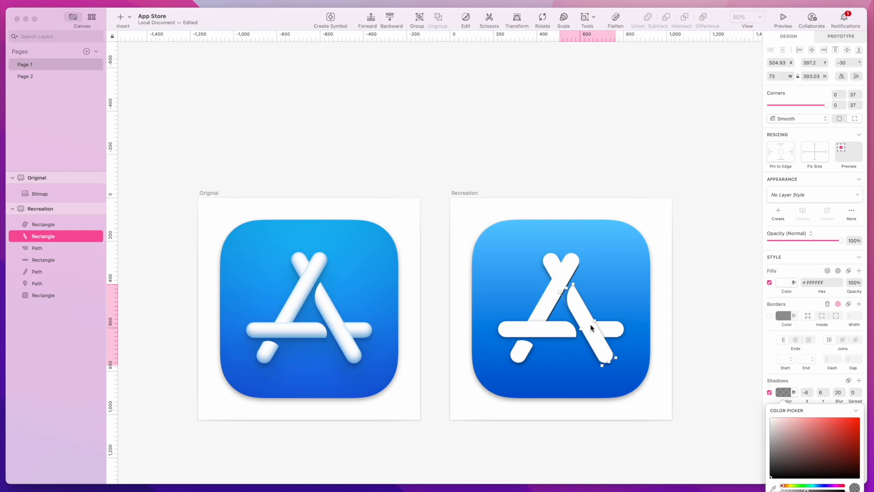
{"action": "left_click", "coordinate": [554, 292]}
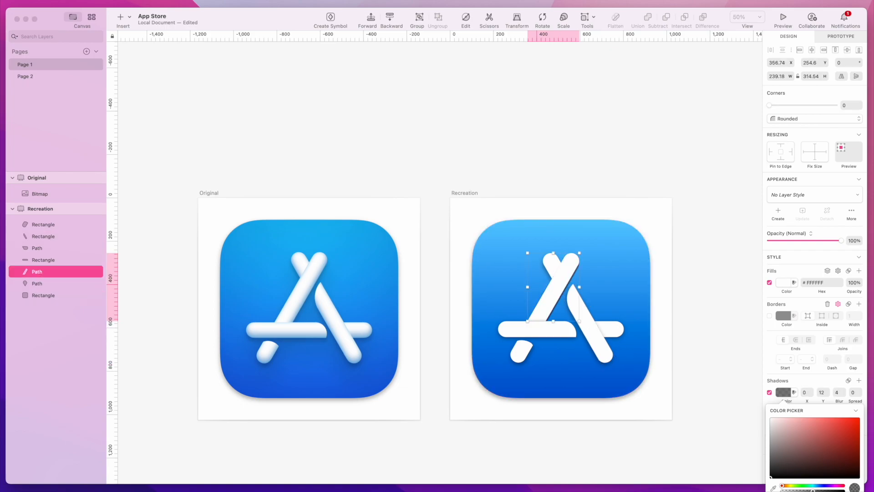
{"action": "left_click", "coordinate": [837, 392]}
{"action": "type", "text": "20"}
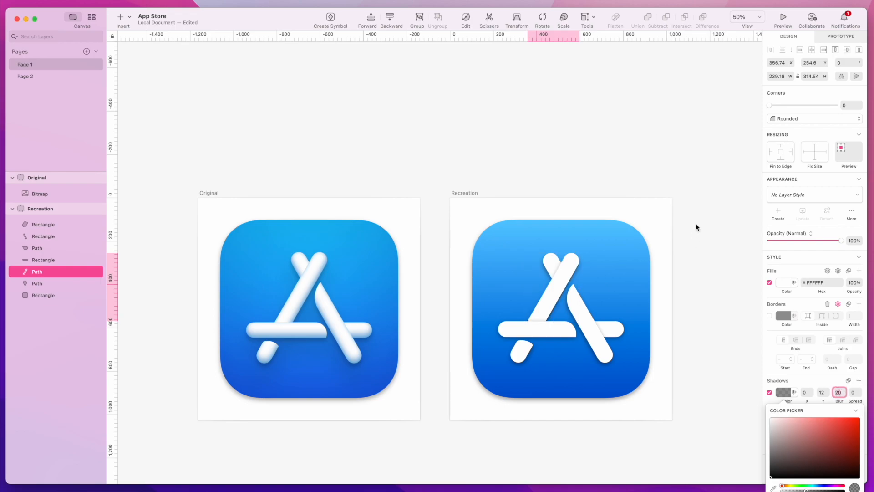
{"action": "key", "text": "Return"}
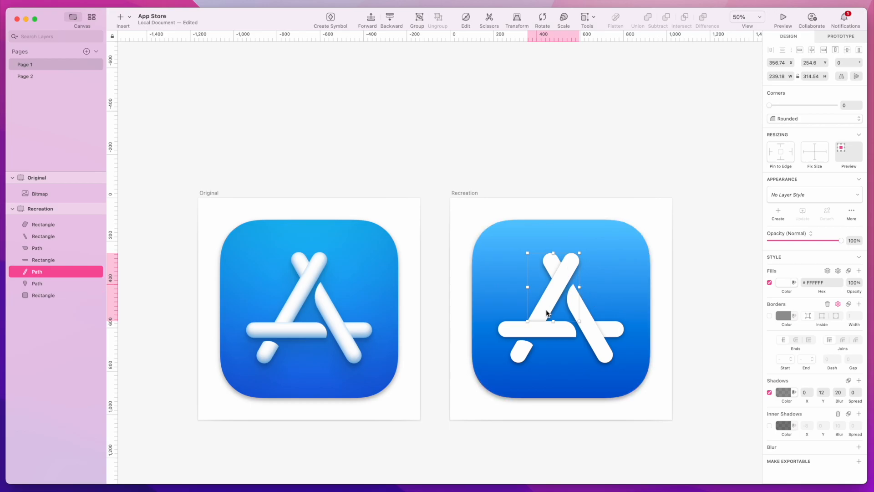
{"action": "left_click", "coordinate": [708, 295]}
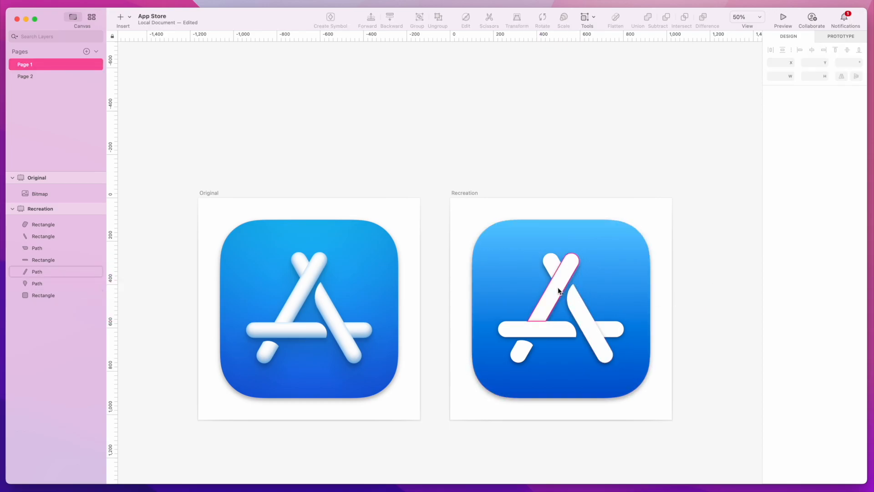
- Enable the inner shadow on the left leg's long piece with X -8, Y 12 and blur 20
{"action": "left_click", "coordinate": [559, 291]}
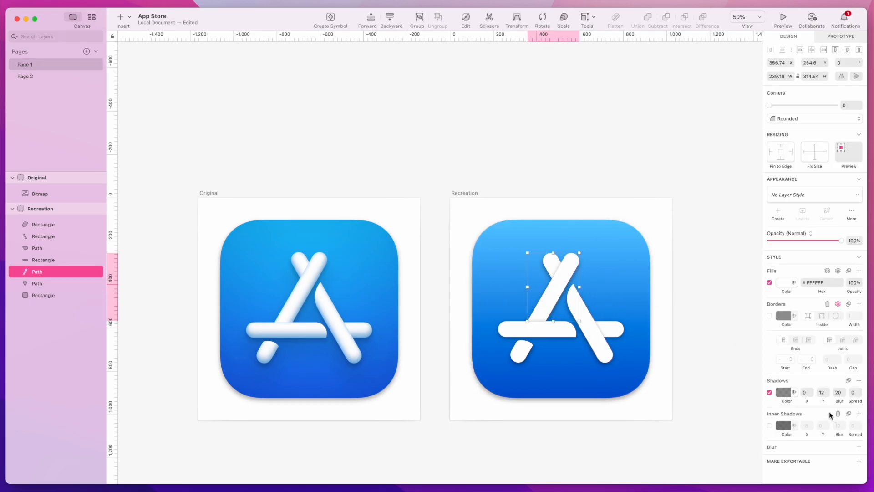
{"action": "left_click", "coordinate": [770, 427]}
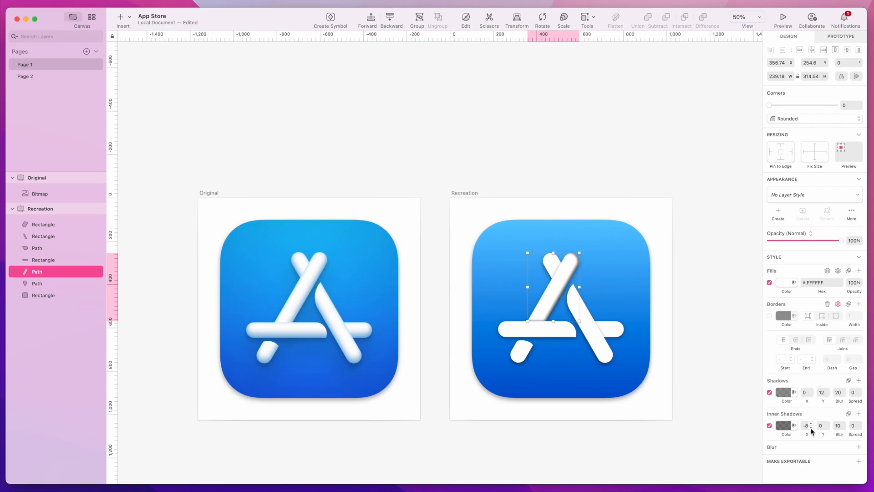
{"action": "left_click_drag", "start_coordinate": [839, 435], "coordinate": [840, 434]}
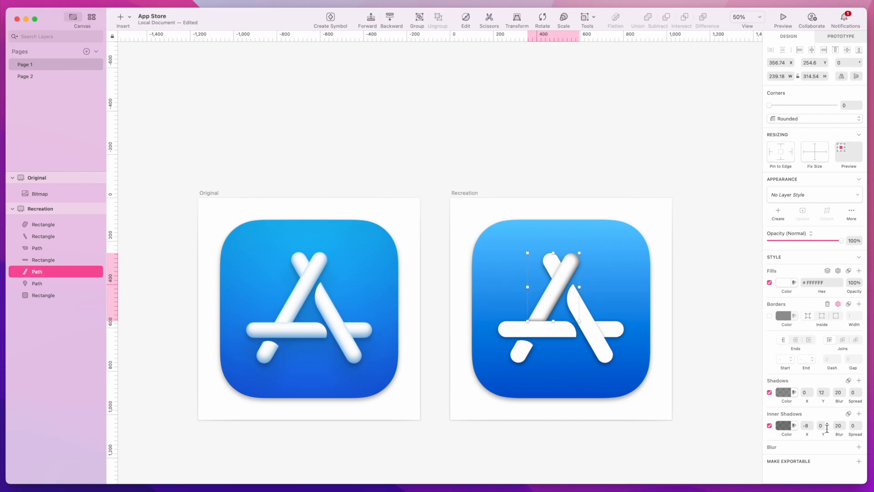
{"action": "left_click", "coordinate": [827, 428]}
{"action": "left_click", "coordinate": [827, 424]}
{"action": "left_click", "coordinate": [826, 424]}
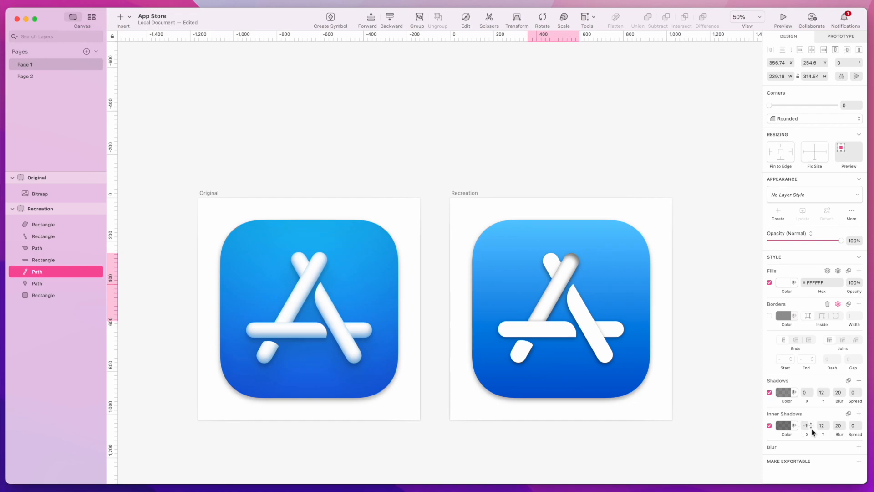
- Adjust the long piece's inner shadow offset to X -17 and Y 13
{"action": "left_click", "coordinate": [811, 424]}
{"action": "left_click", "coordinate": [811, 424]}
{"action": "left_click", "coordinate": [826, 423]}
{"action": "left_click", "coordinate": [826, 423]}
{"action": "left_click", "coordinate": [827, 422]}
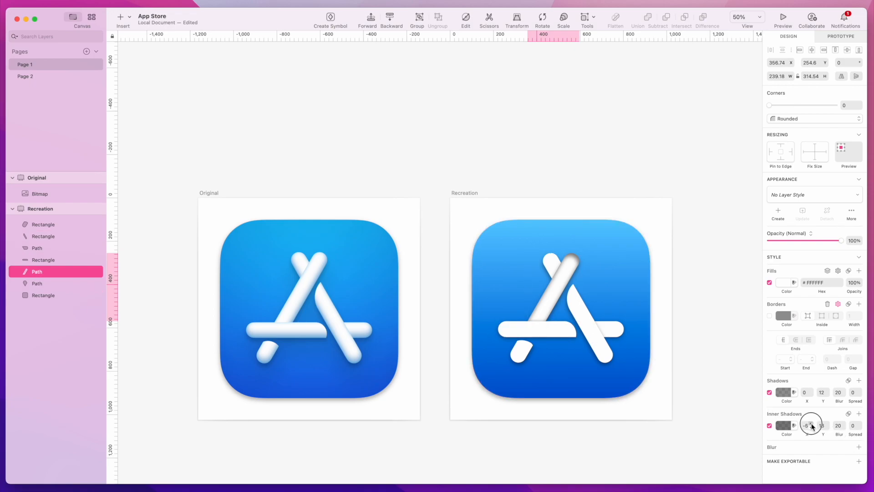
{"action": "left_click", "coordinate": [813, 429]}
{"action": "left_click", "coordinate": [812, 428]}
{"action": "left_click", "coordinate": [813, 428]}
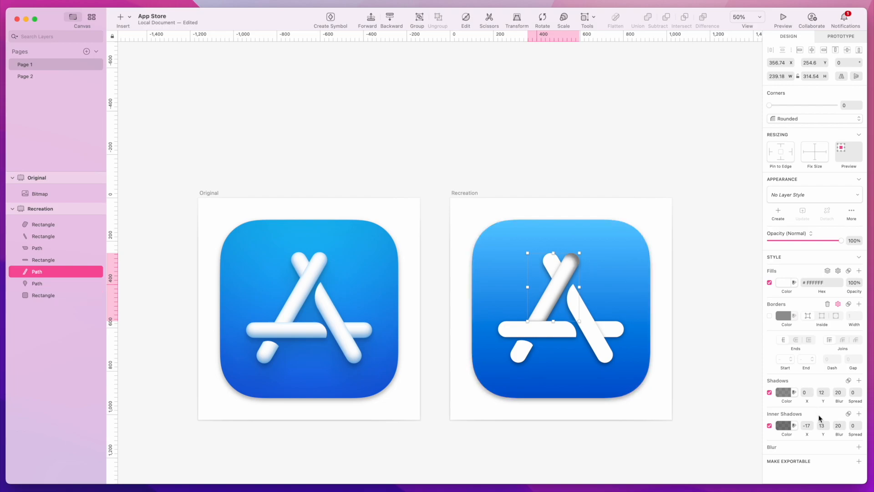
- Set the long piece's inner shadow to X -20, Y 0, blur 35 and spread -17
{"action": "left_click", "coordinate": [769, 425]}
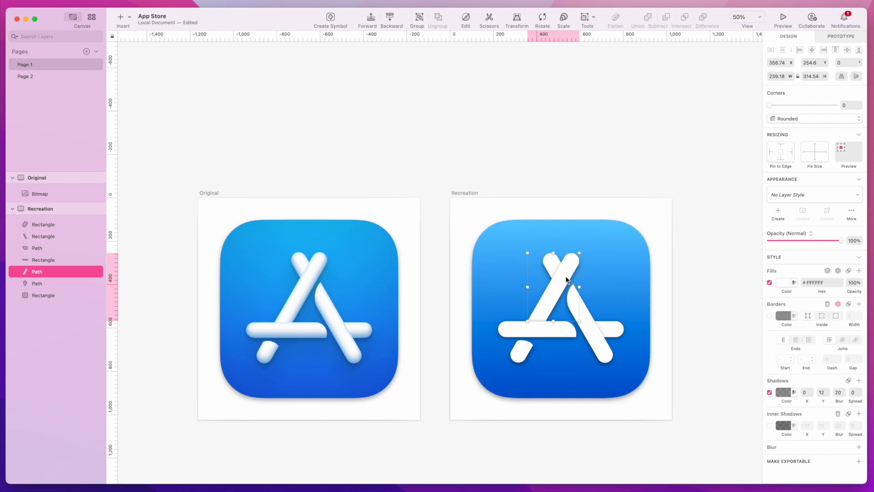
{"action": "left_click_drag", "start_coordinate": [855, 435], "coordinate": [856, 435]}
{"action": "left_click", "coordinate": [827, 427]}
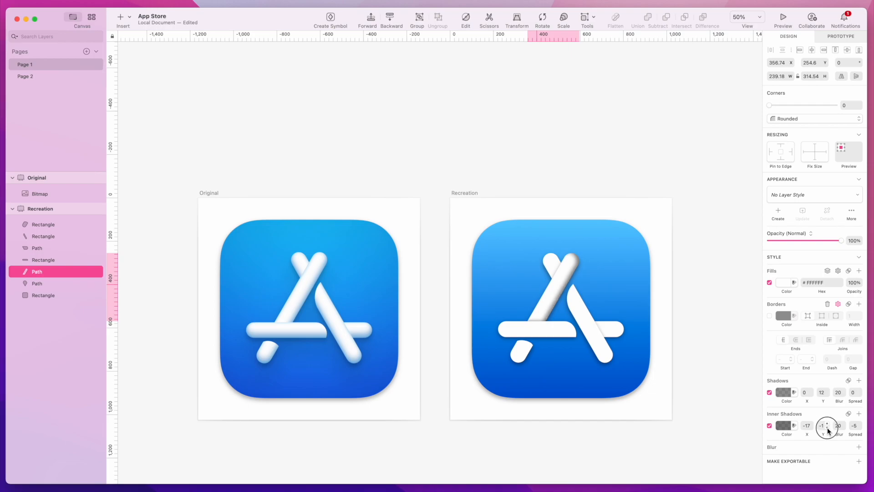
{"action": "left_click_drag", "start_coordinate": [823, 434], "coordinate": [807, 435]}
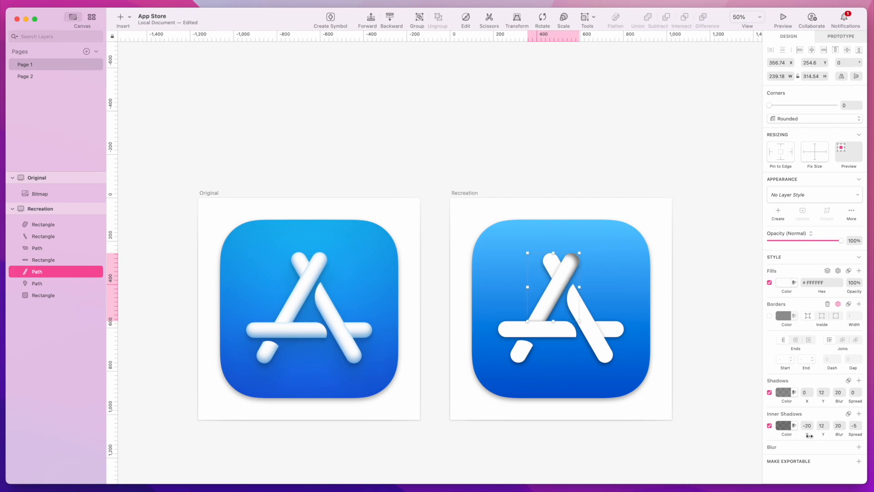
{"action": "left_click_drag", "start_coordinate": [825, 435], "coordinate": [859, 435]}
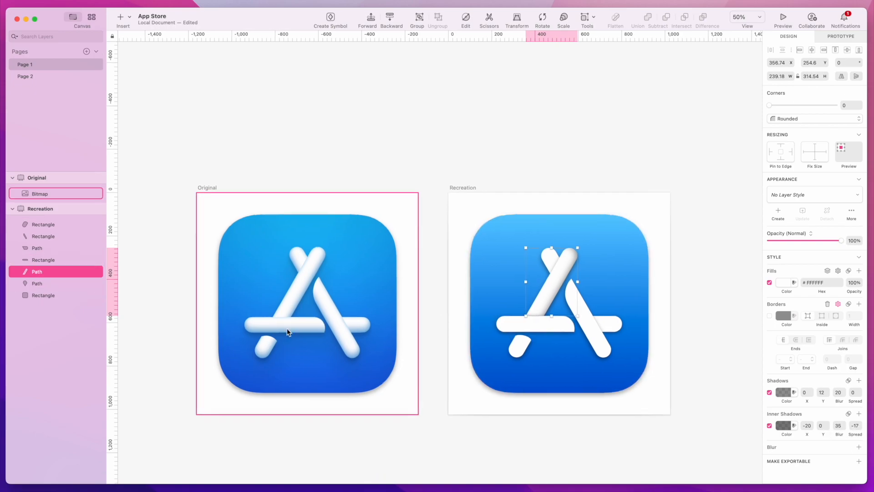
- Examine the bar shading of the original A symbol up close and compare it with the recreated left leg
{"action": "scroll", "coordinate": [287, 332], "scroll_direction": "down", "scroll_amount": 2}
{"action": "scroll", "coordinate": [283, 297], "scroll_direction": "up", "scroll_amount": 5}
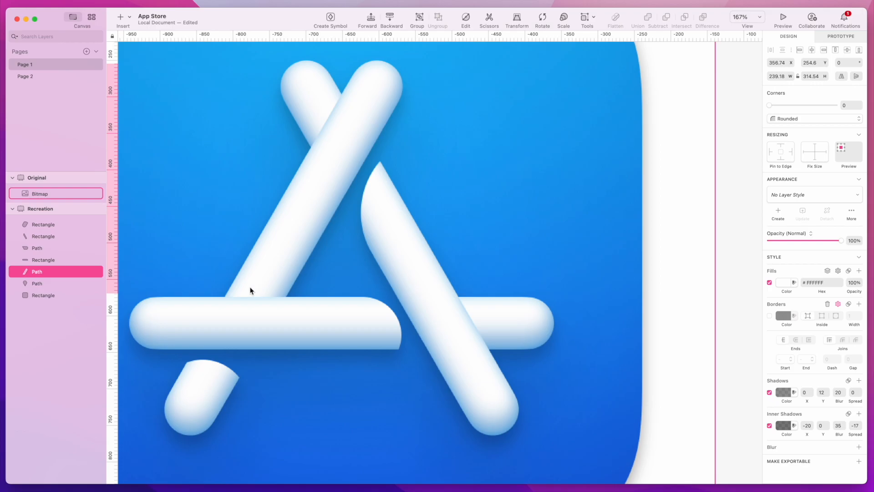
{"action": "scroll", "coordinate": [264, 290], "scroll_direction": "down", "scroll_amount": 4}
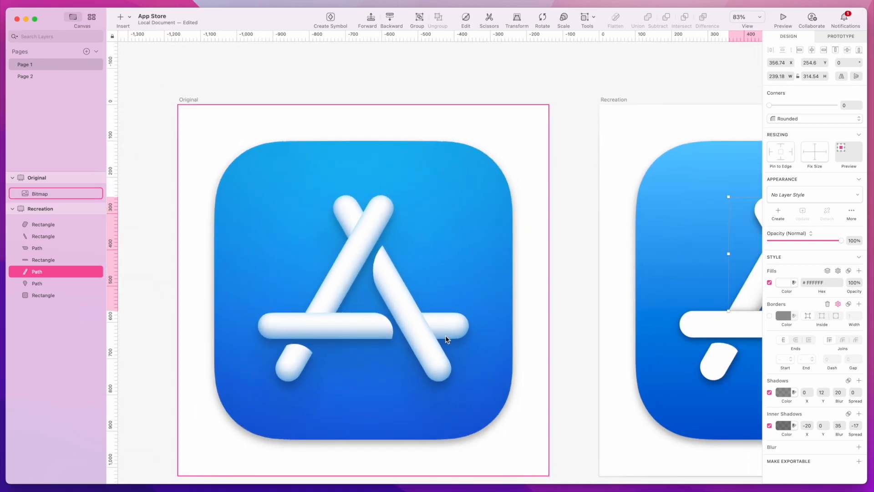
{"action": "scroll", "coordinate": [445, 336], "scroll_direction": "right", "scroll_amount": 3}
{"action": "scroll", "coordinate": [445, 337], "scroll_direction": "right", "scroll_amount": 3}
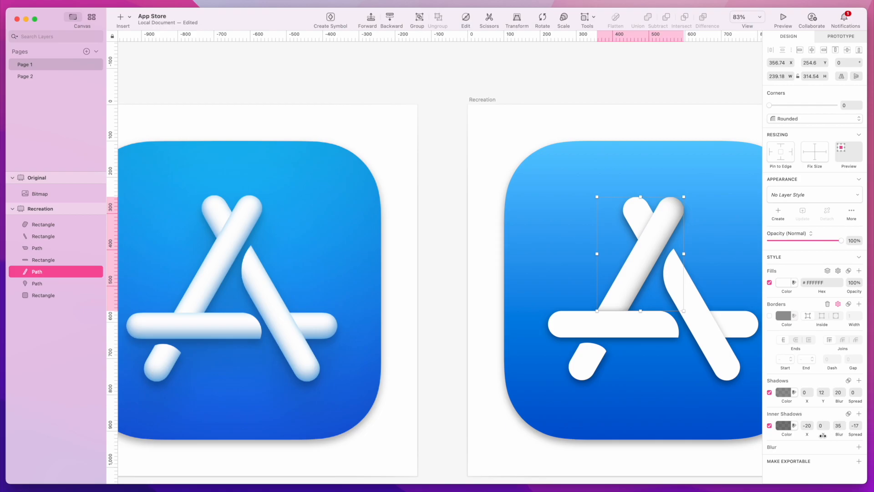
- Set the left leg's long piece inner shadow to Y 20, blur 52 and spread -39
{"action": "mouse_move", "coordinate": [823, 435]}
{"action": "left_mouse_down"}
{"action": "mouse_move", "coordinate": [857, 435]}
{"action": "mouse_move", "coordinate": [821, 436]}
{"action": "left_mouse_up"}
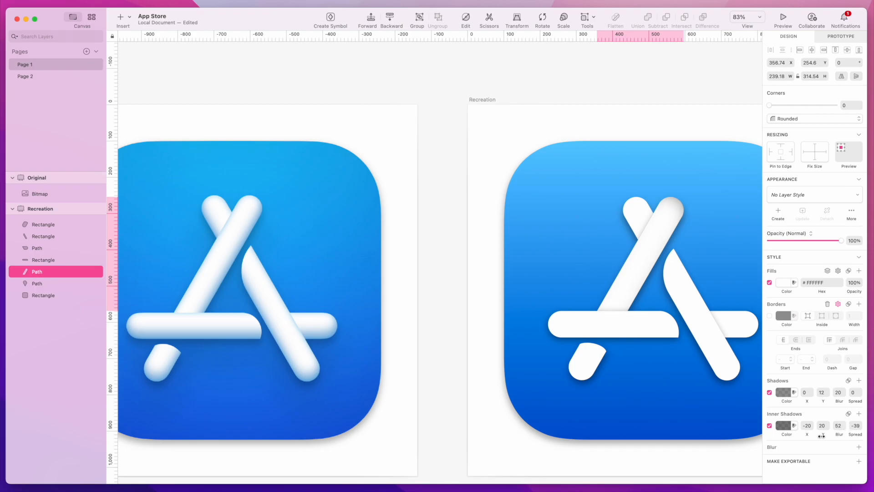
{"action": "left_click", "coordinate": [617, 466]}
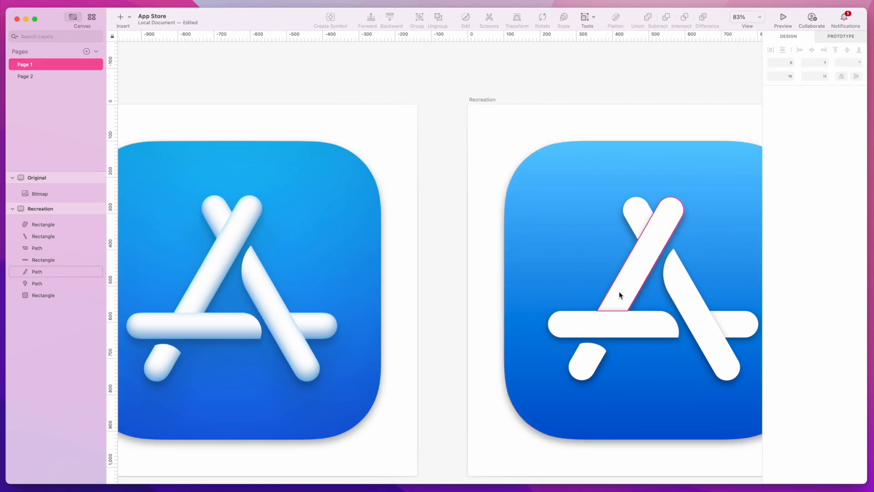
{"action": "left_click", "coordinate": [612, 326]}
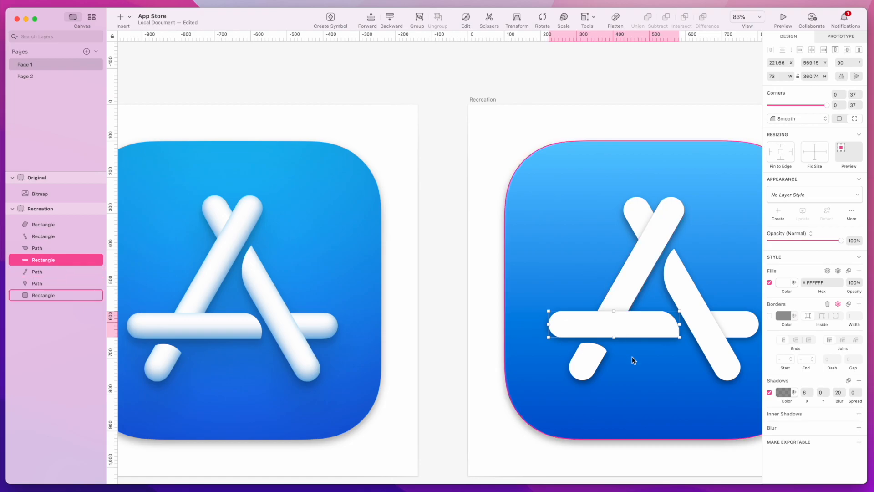
{"action": "left_click", "coordinate": [630, 356]}
{"action": "left_click", "coordinate": [615, 324]}
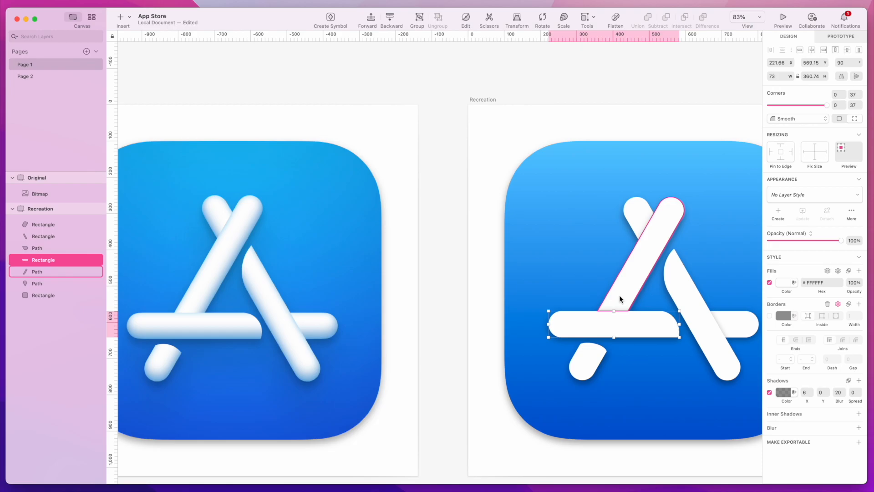
{"action": "left_click", "coordinate": [605, 406]}
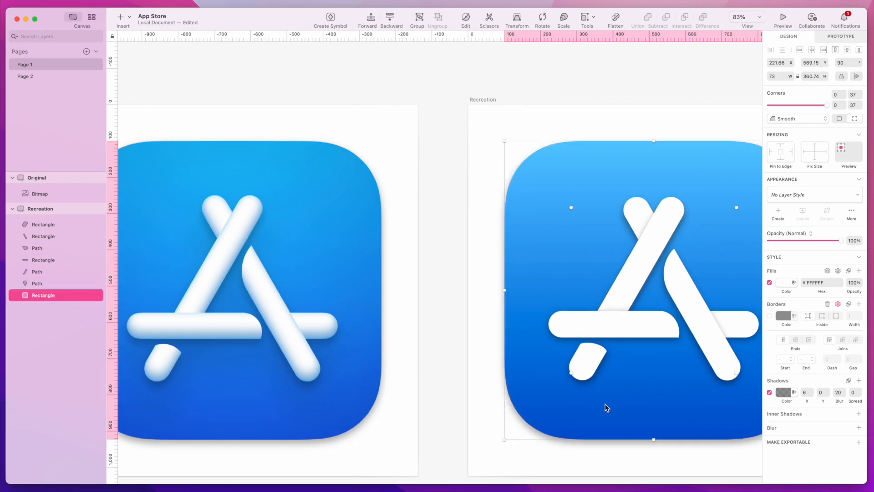
- Add an inner shadow to the left leg's short lower piece with X -8, Y -8 and blur 25
{"action": "left_click", "coordinate": [591, 371]}
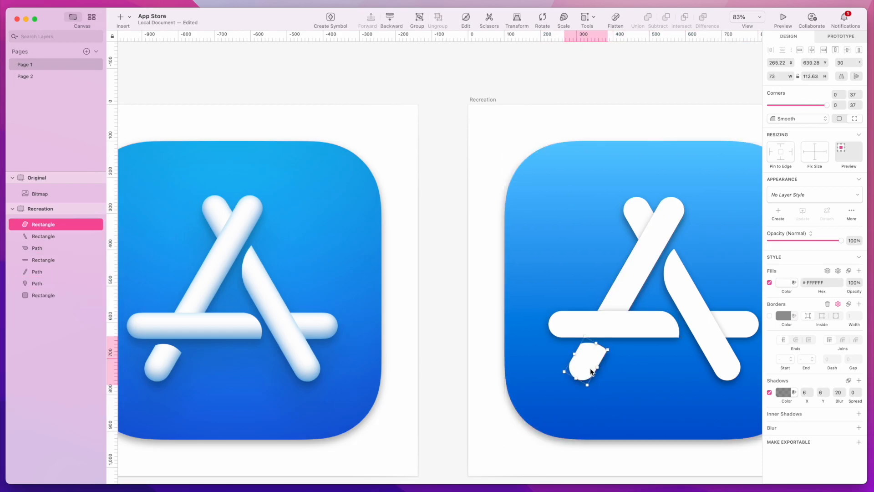
{"action": "left_click", "coordinate": [858, 414]}
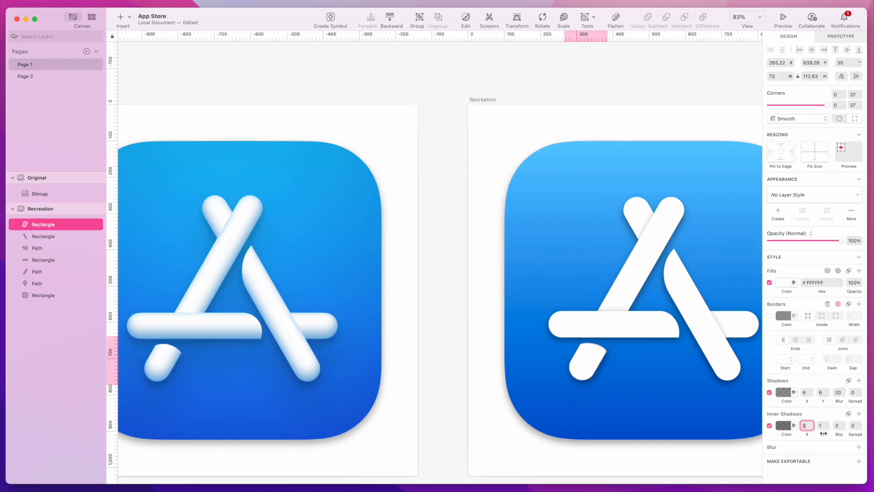
{"action": "left_click_drag", "start_coordinate": [824, 434], "coordinate": [847, 436]}
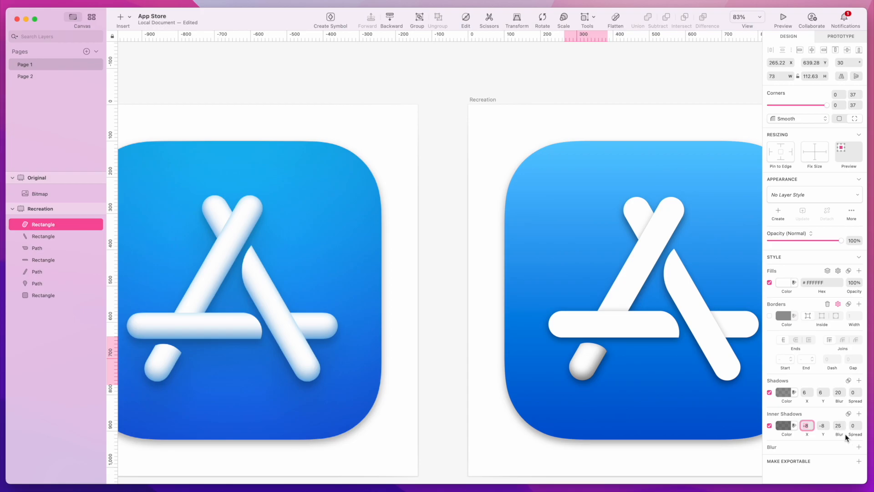
- Change the short lower piece's inner shadow colour to a semi-transparent sky blue
{"action": "left_click", "coordinate": [783, 427]}
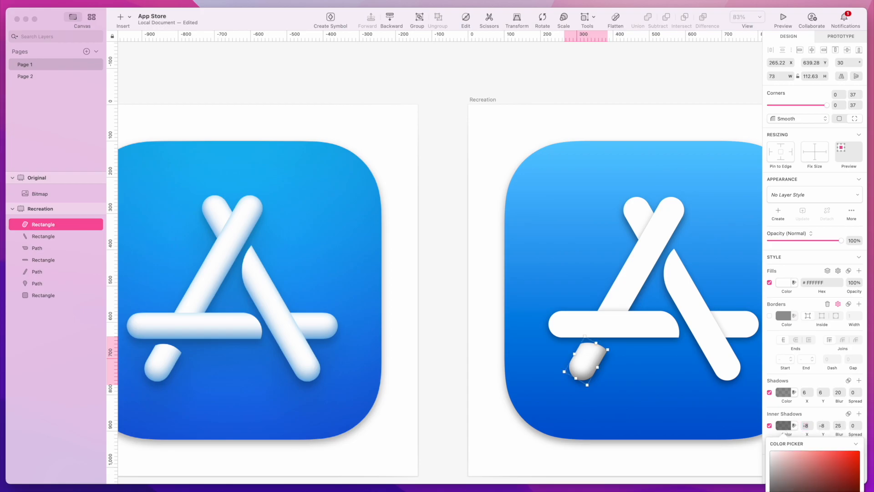
{"action": "left_click", "coordinate": [776, 491]}
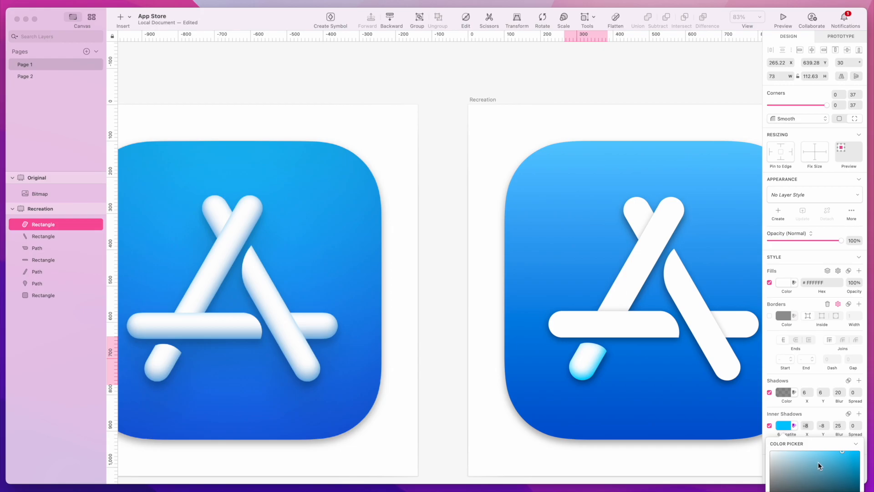
{"action": "mouse_move", "coordinate": [828, 469]}
{"action": "left_mouse_down"}
{"action": "mouse_move", "coordinate": [849, 450]}
{"action": "mouse_move", "coordinate": [859, 467]}
{"action": "mouse_move", "coordinate": [844, 451]}
{"action": "left_mouse_up"}
{"action": "left_click_drag", "start_coordinate": [837, 459], "coordinate": [859, 451]}
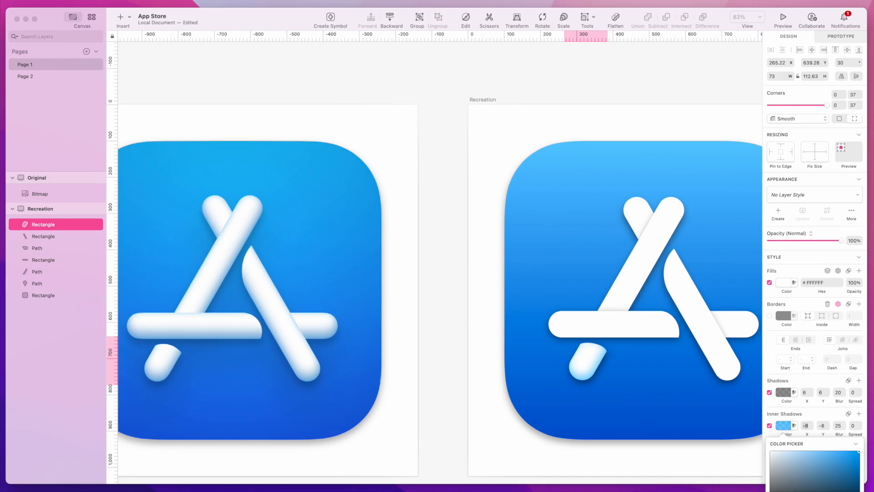
{"action": "left_click", "coordinate": [860, 475]}
{"action": "mouse_move", "coordinate": [860, 476]}
{"action": "left_mouse_down"}
{"action": "mouse_move", "coordinate": [853, 479]}
{"action": "mouse_move", "coordinate": [859, 468]}
{"action": "left_mouse_up"}
{"action": "left_click_drag", "start_coordinate": [859, 472], "coordinate": [862, 466]}
{"action": "left_click", "coordinate": [648, 375]}
- Add an inner shadow to the right leg with X 8, Y -8 and blur 25, using the short lower piece as reference
{"action": "left_click", "coordinate": [706, 334]}
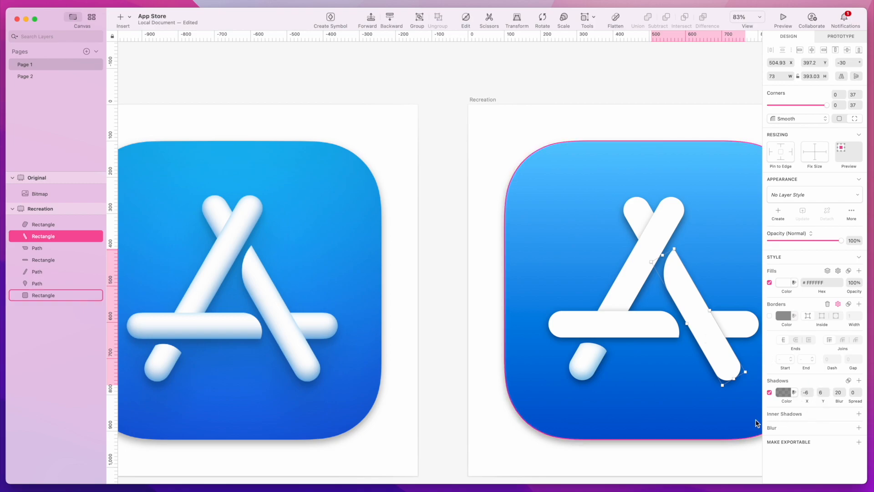
{"action": "left_click", "coordinate": [858, 414]}
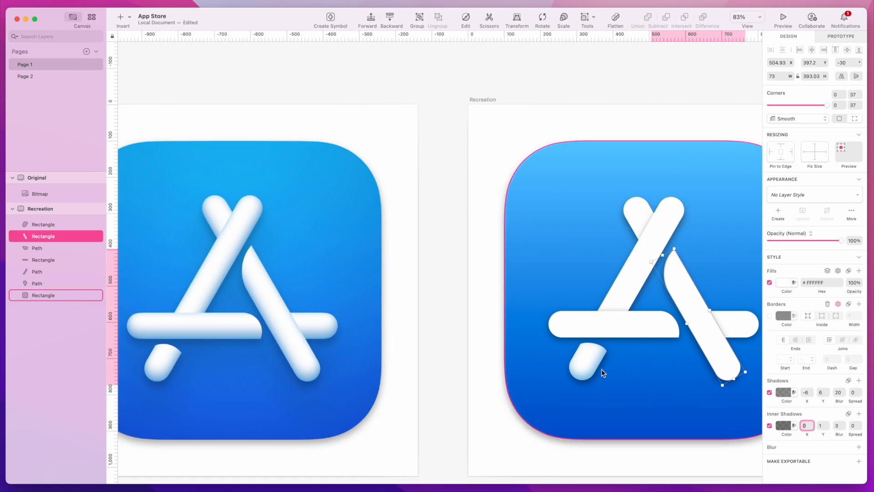
{"action": "left_click", "coordinate": [587, 363]}
{"action": "left_click", "coordinate": [701, 332]}
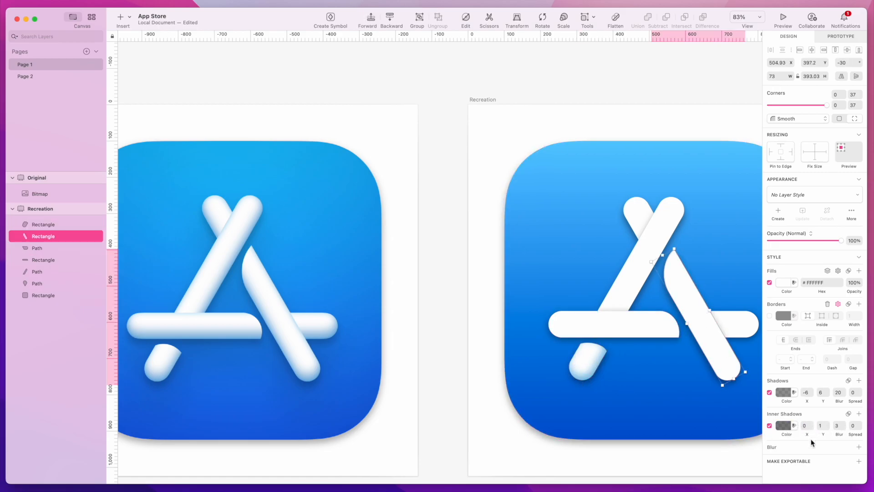
{"action": "left_click_drag", "start_coordinate": [822, 435], "coordinate": [808, 433]}
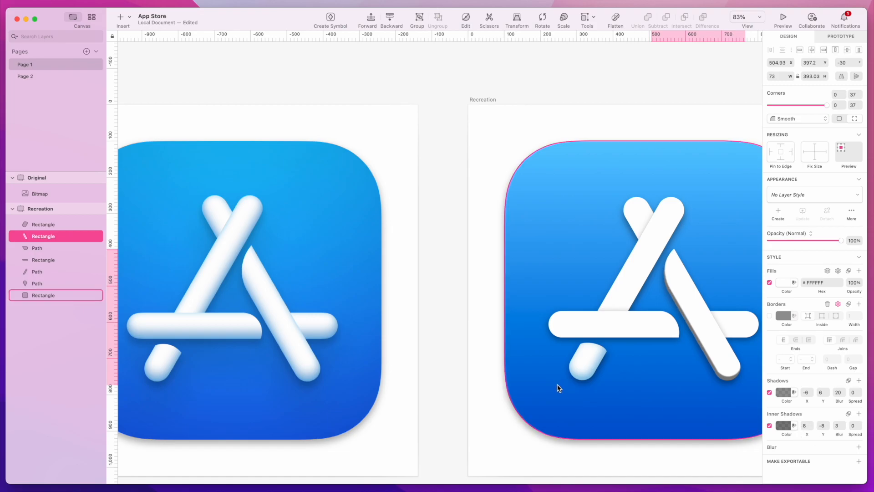
{"action": "left_click", "coordinate": [586, 360]}
{"action": "left_click", "coordinate": [715, 337]}
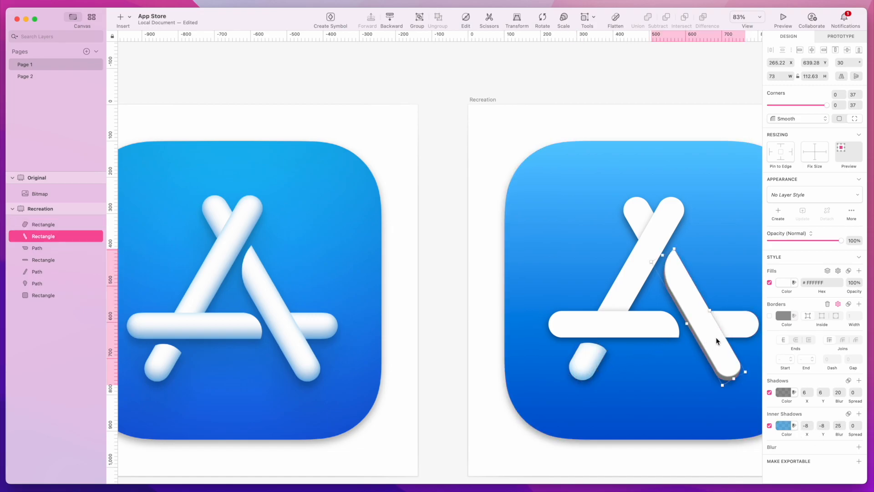
{"action": "left_click_drag", "start_coordinate": [838, 434], "coordinate": [842, 434]}
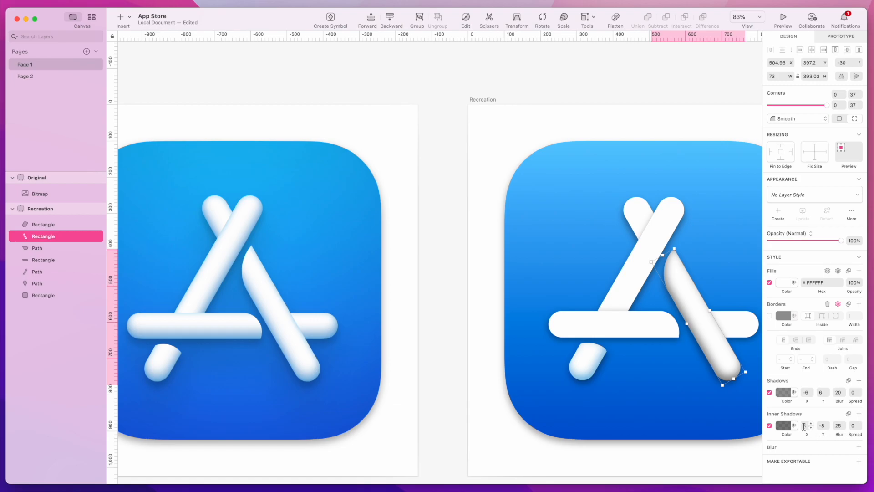
- Give the right leg's inner shadow the same semi-transparent blue, with Y -24 and blur 30
{"action": "left_click", "coordinate": [784, 425]}
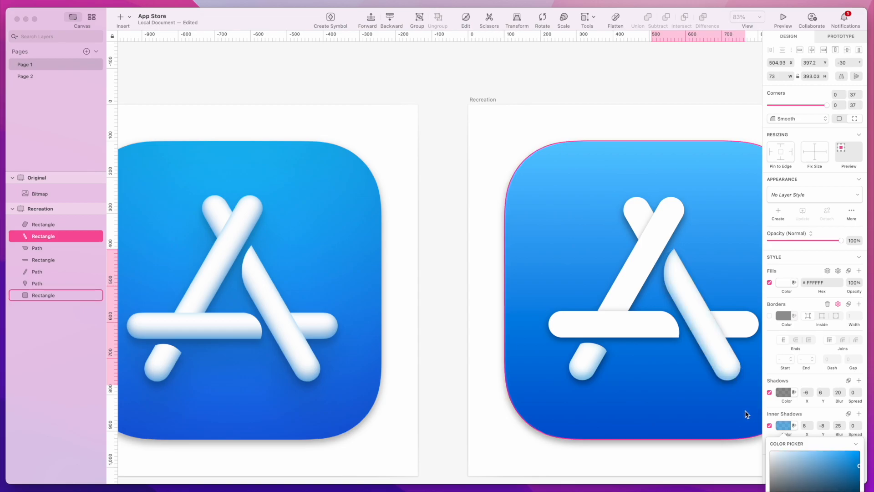
{"action": "mouse_move", "coordinate": [825, 435]}
{"action": "left_mouse_down"}
{"action": "mouse_move", "coordinate": [819, 439]}
{"action": "mouse_move", "coordinate": [842, 436]}
{"action": "left_mouse_up"}
{"action": "left_click_drag", "start_coordinate": [841, 436], "coordinate": [841, 436]}
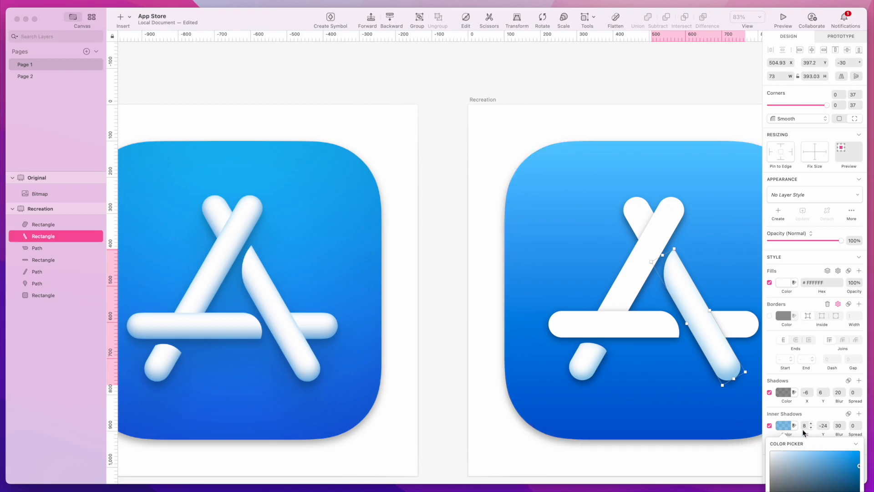
{"action": "left_click", "coordinate": [728, 454]}
{"action": "left_click", "coordinate": [723, 456]}
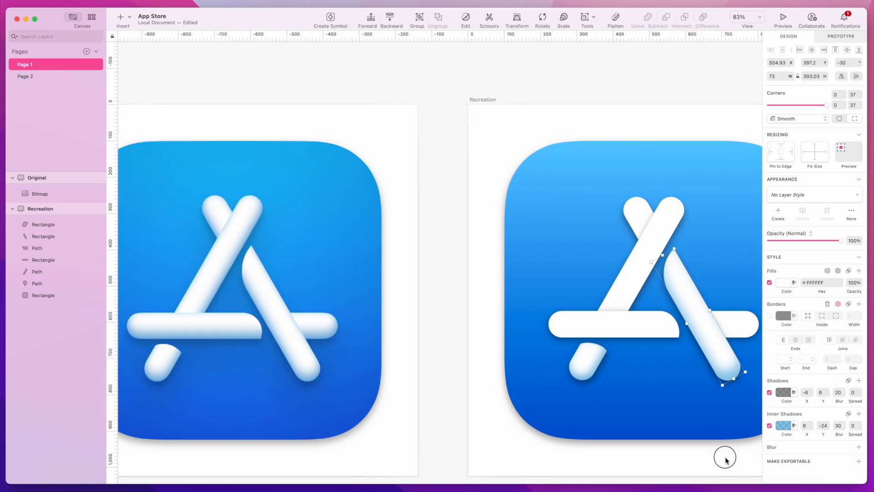
- Add an inner shadow to the crossbar's short right piece with X -6 and Y -8
{"action": "left_click", "coordinate": [741, 324]}
{"action": "scroll", "coordinate": [741, 331], "scroll_direction": "right", "scroll_amount": 3}
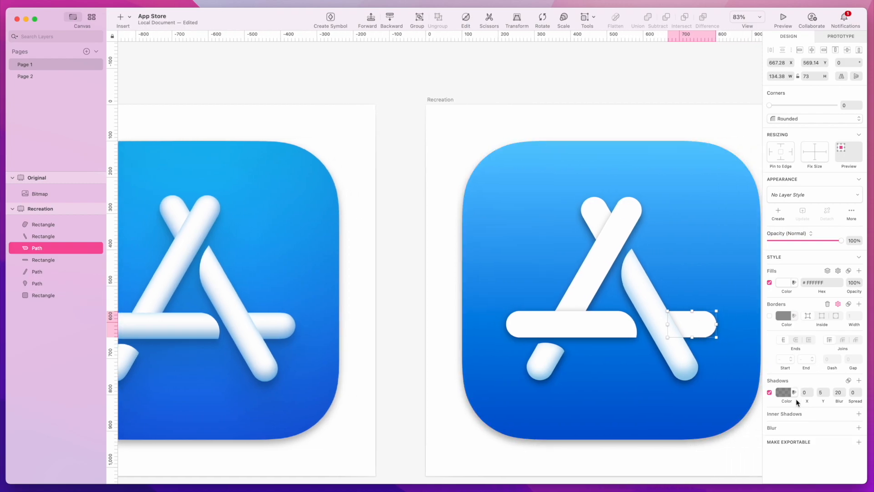
{"action": "left_click", "coordinate": [859, 414]}
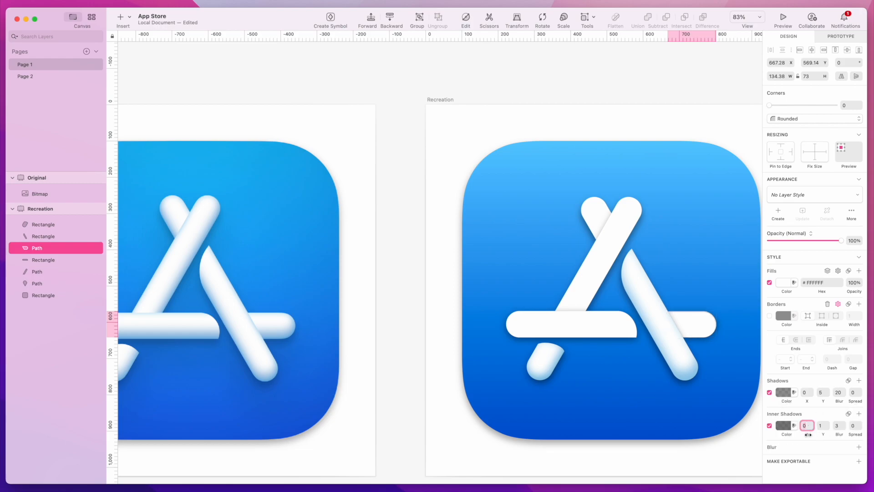
{"action": "left_click_drag", "start_coordinate": [826, 435], "coordinate": [820, 435]}
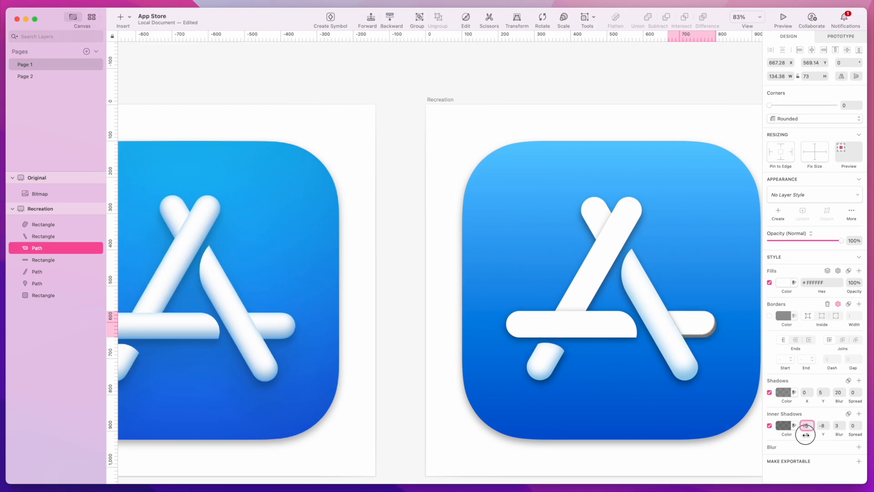
{"action": "left_click_drag", "start_coordinate": [806, 435], "coordinate": [805, 434]}
- Set the crossbar's right piece inner shadow to blur 20 and spread 0, with offset X -18 and Y -16
{"action": "left_click_drag", "start_coordinate": [841, 435], "coordinate": [856, 435]}
{"action": "left_click", "coordinate": [855, 425]}
{"action": "key", "text": "Return"}
{"action": "left_click_drag", "start_coordinate": [840, 435], "coordinate": [840, 436]}
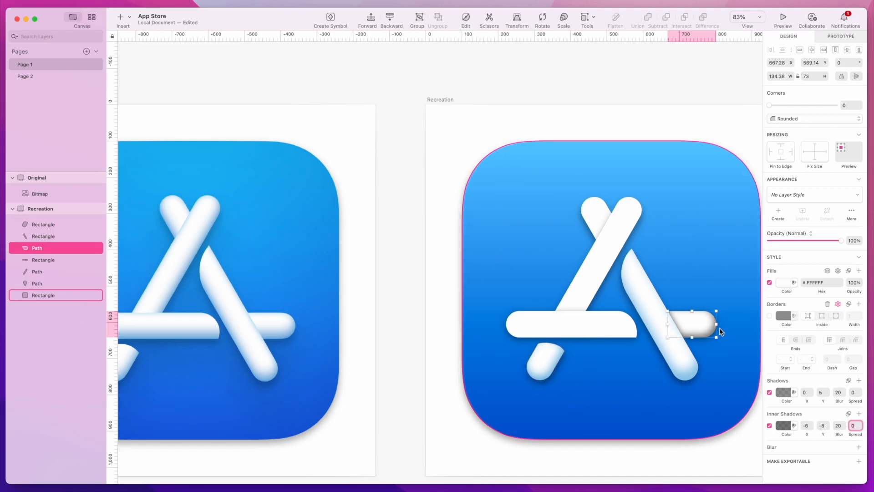
{"action": "left_click_drag", "start_coordinate": [808, 434], "coordinate": [822, 434]}
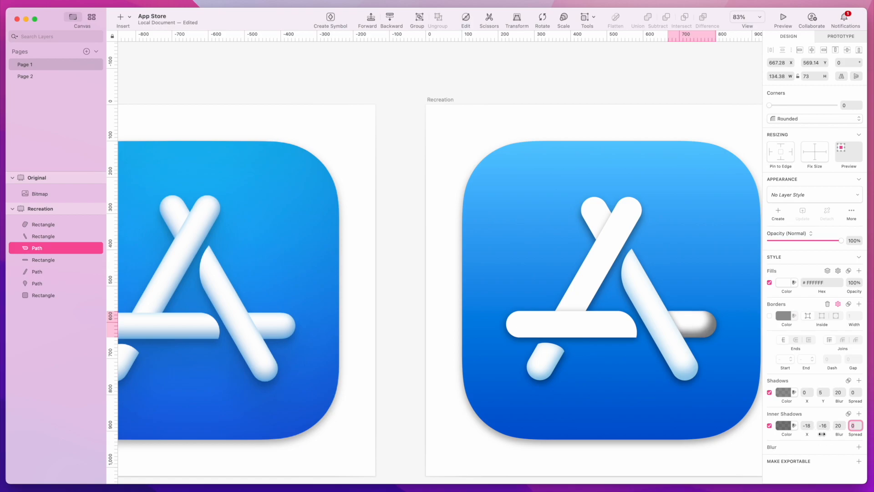
- Change the crossbar's right piece inner shadow colour to a lighter, semi-transparent blue
{"action": "left_click", "coordinate": [784, 425]}
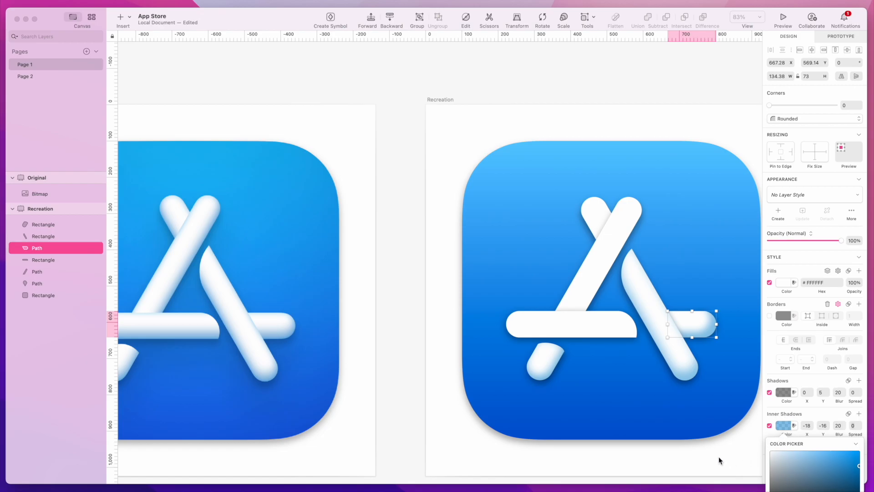
{"action": "left_click", "coordinate": [860, 466]}
{"action": "left_click_drag", "start_coordinate": [860, 467], "coordinate": [861, 466]}
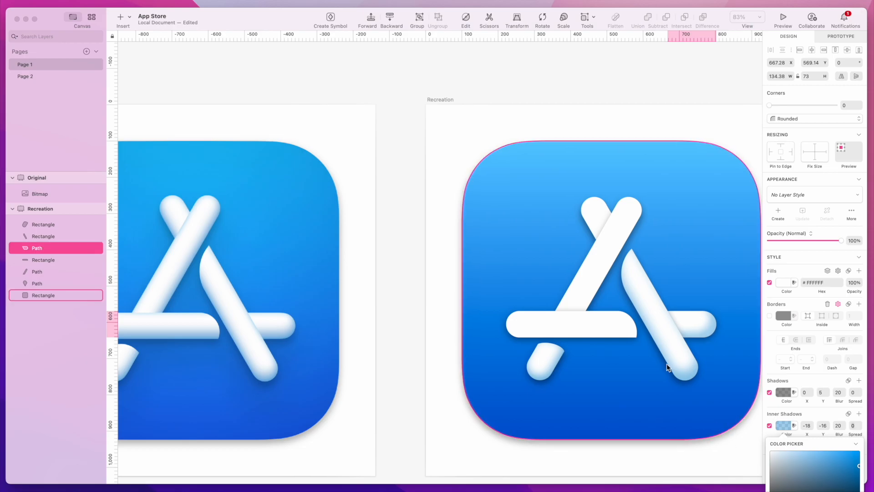
{"action": "left_click", "coordinate": [740, 453]}
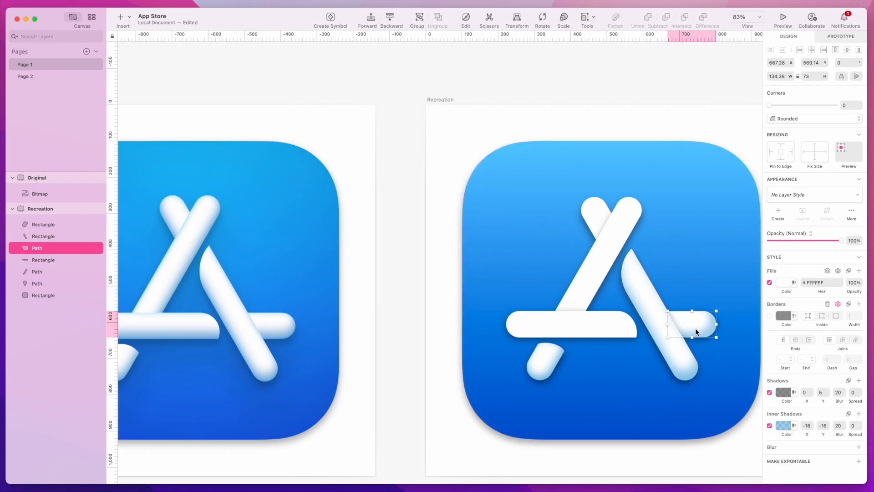
{"action": "left_click", "coordinate": [709, 457]}
- Add an inner shadow to the crossbar's long left piece with X -8 and Y -11
{"action": "left_click", "coordinate": [589, 318]}
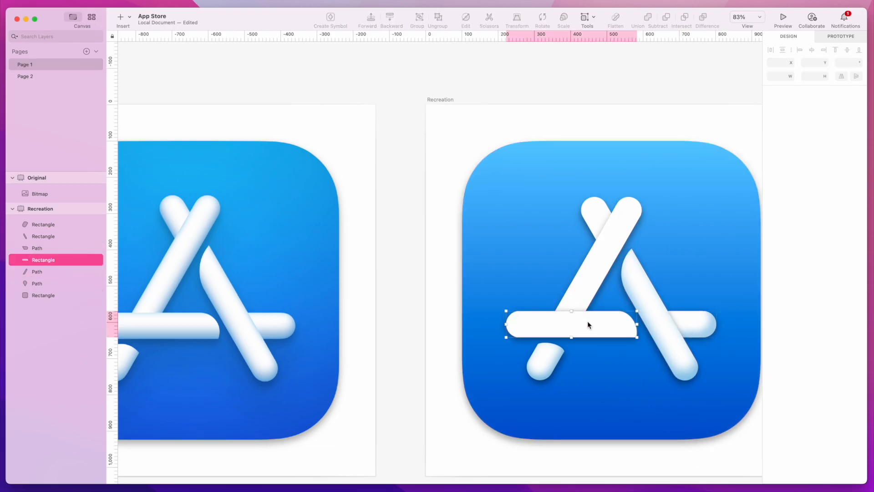
{"action": "scroll", "coordinate": [594, 323], "scroll_direction": "left", "scroll_amount": 3}
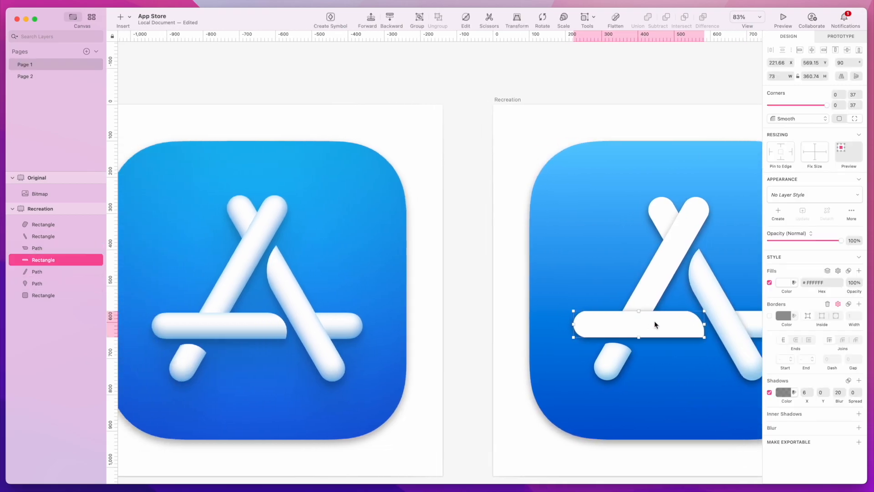
{"action": "scroll", "coordinate": [653, 321], "scroll_direction": "right", "scroll_amount": 1}
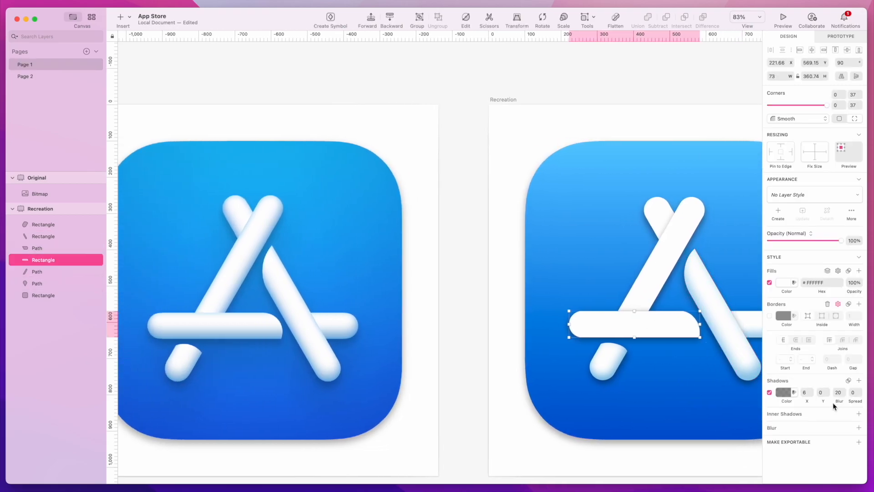
{"action": "left_click", "coordinate": [859, 416]}
{"action": "mouse_move", "coordinate": [807, 434]}
{"action": "left_mouse_down"}
{"action": "mouse_move", "coordinate": [856, 446]}
{"action": "mouse_move", "coordinate": [821, 434]}
{"action": "left_mouse_up"}
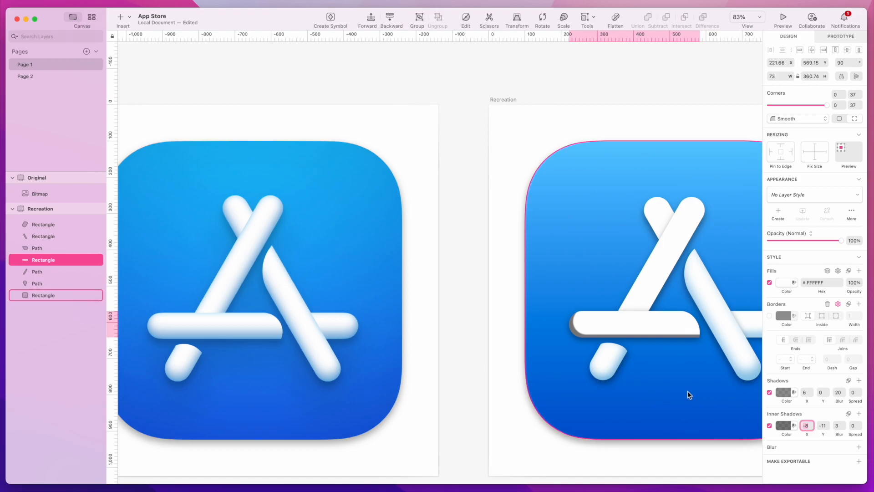
- Check the right crossbar piece's inner shadow settings and set the long left piece's inner shadow offset to X -16 and Y -18
{"action": "scroll", "coordinate": [690, 391], "scroll_direction": "right", "scroll_amount": 5}
{"action": "left_click", "coordinate": [656, 324]}
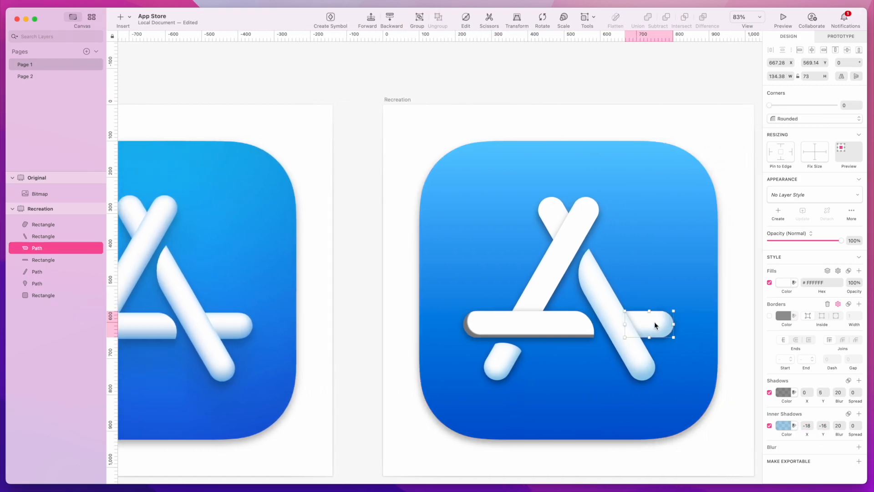
{"action": "left_click", "coordinate": [528, 326]}
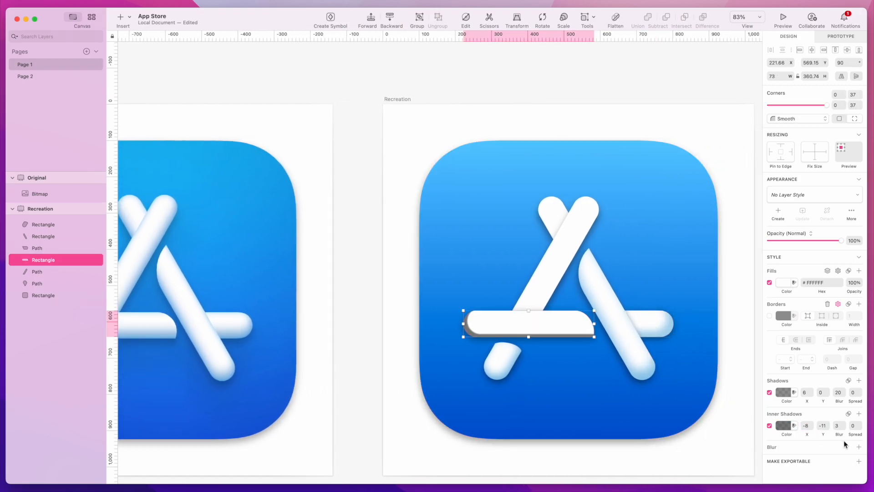
{"action": "left_click_drag", "start_coordinate": [806, 435], "coordinate": [822, 434]}
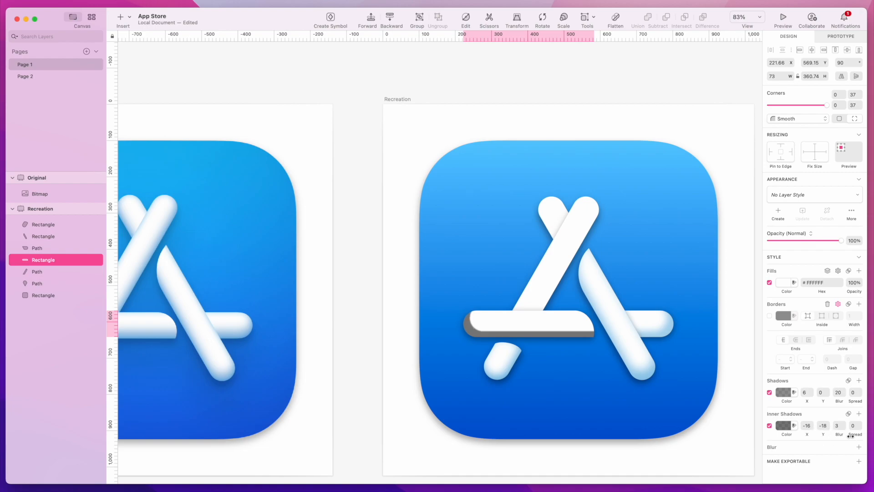
- Compare with the right crossbar piece's inner shadow and set the long left piece's inner shadow blur to 20
{"action": "left_click", "coordinate": [840, 435]}
{"action": "left_click", "coordinate": [651, 323]}
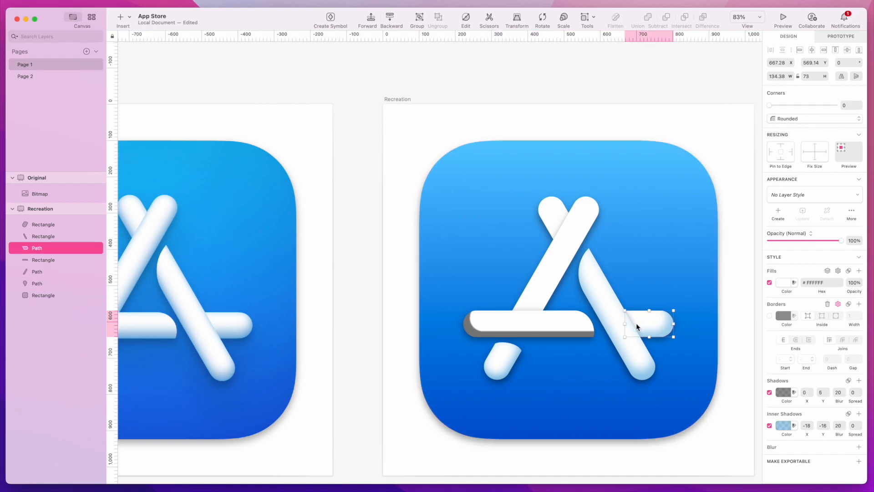
{"action": "left_click", "coordinate": [548, 318]}
{"action": "left_click", "coordinate": [835, 428]}
{"action": "type", "text": "20"}
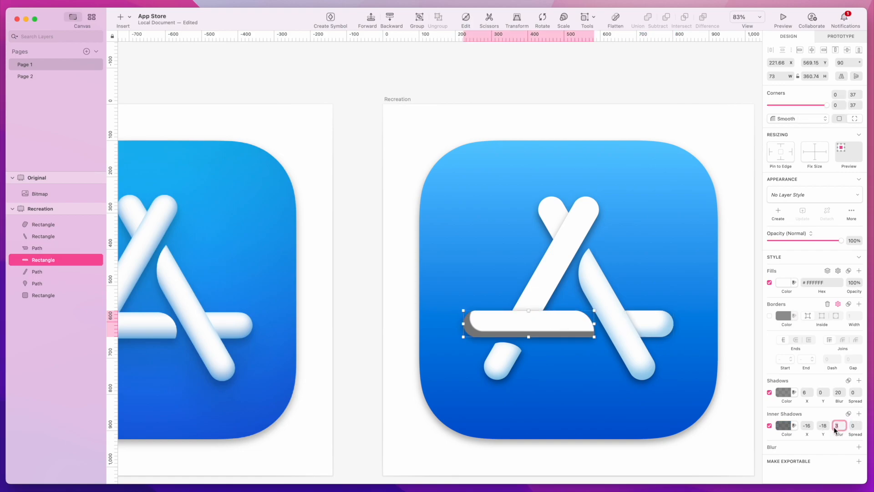
{"action": "key", "text": "Return"}
- Change the long left crossbar piece's inner shadow colour to the semi-transparent light blue of the right crossbar piece
{"action": "left_click", "coordinate": [784, 424]}
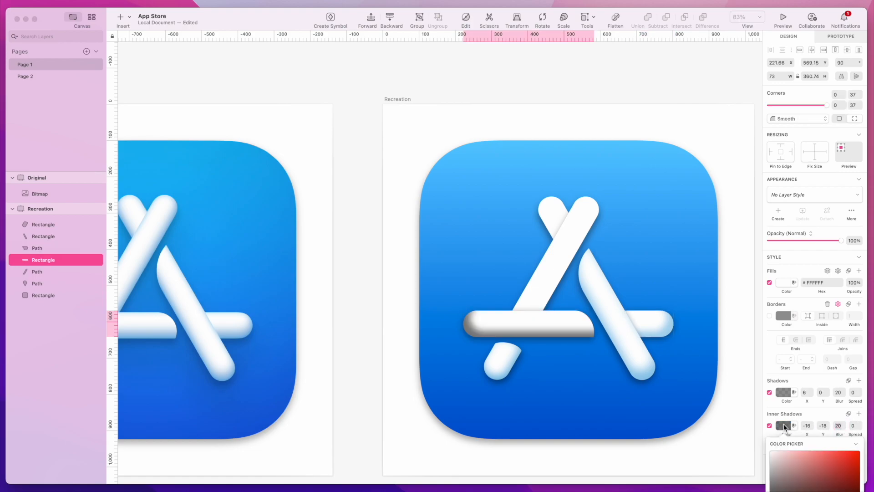
{"action": "left_click", "coordinate": [659, 326]}
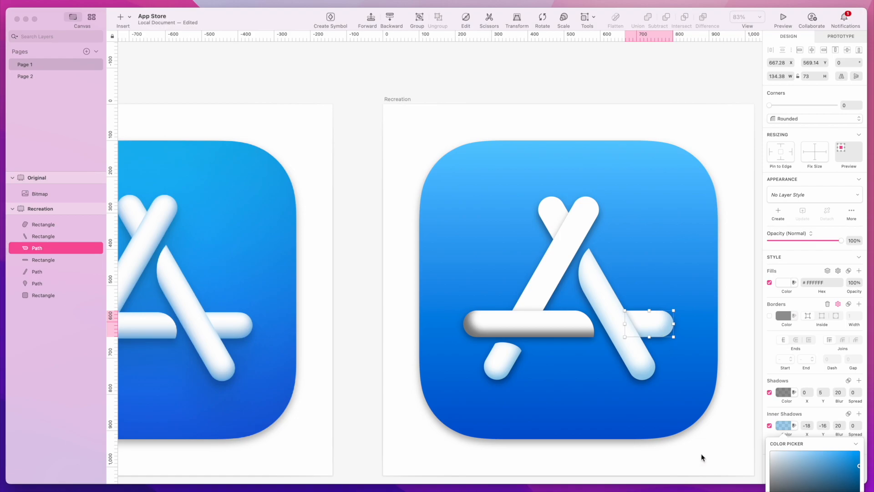
{"action": "left_click", "coordinate": [574, 326]}
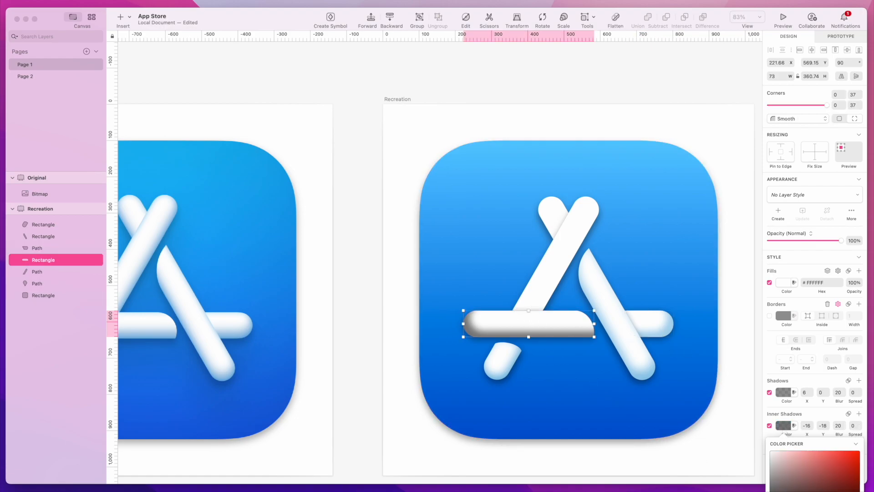
{"action": "left_click", "coordinate": [832, 491]}
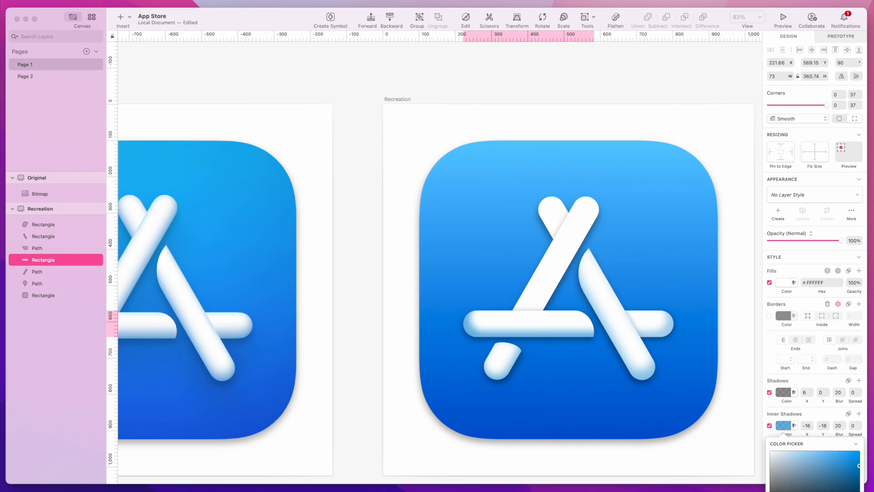
{"action": "left_click", "coordinate": [611, 447]}
{"action": "scroll", "coordinate": [611, 447], "scroll_direction": "down", "scroll_amount": 5}
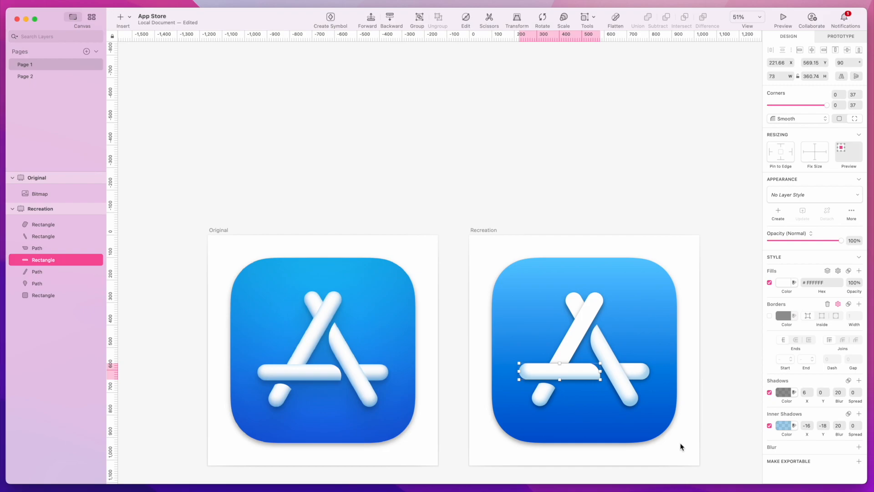
{"action": "scroll", "coordinate": [687, 437], "scroll_direction": "down", "scroll_amount": 1}
{"action": "left_click", "coordinate": [690, 425]}
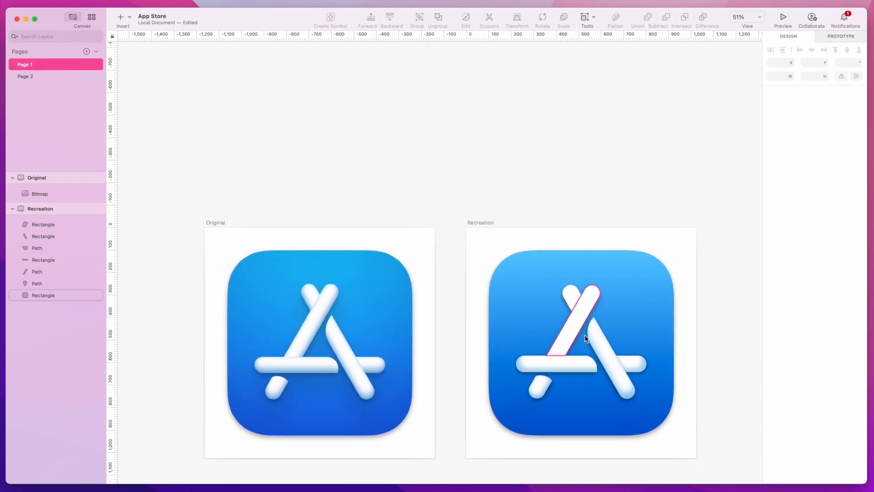
- Enable the inner shadow on the A's long uncut diagonal bar with X -8, Y 31, blur 0 and spread 0
{"action": "scroll", "coordinate": [571, 334], "scroll_direction": "up", "scroll_amount": 5}
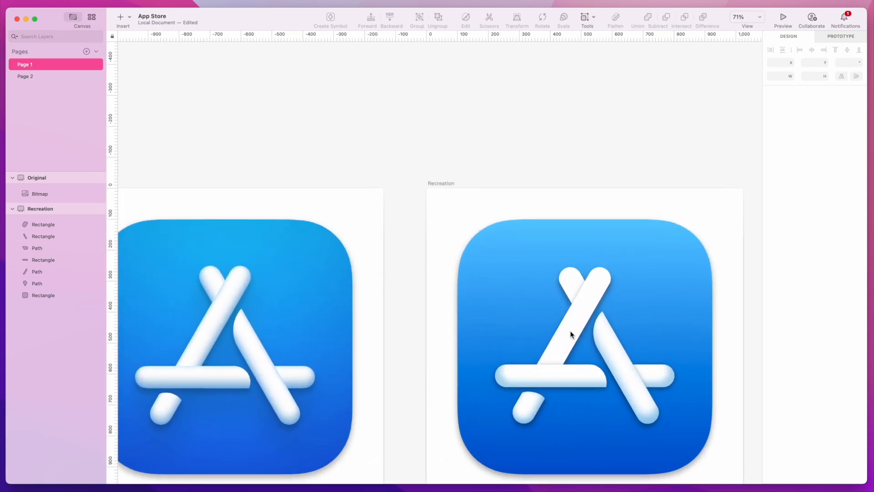
{"action": "left_click", "coordinate": [570, 333]}
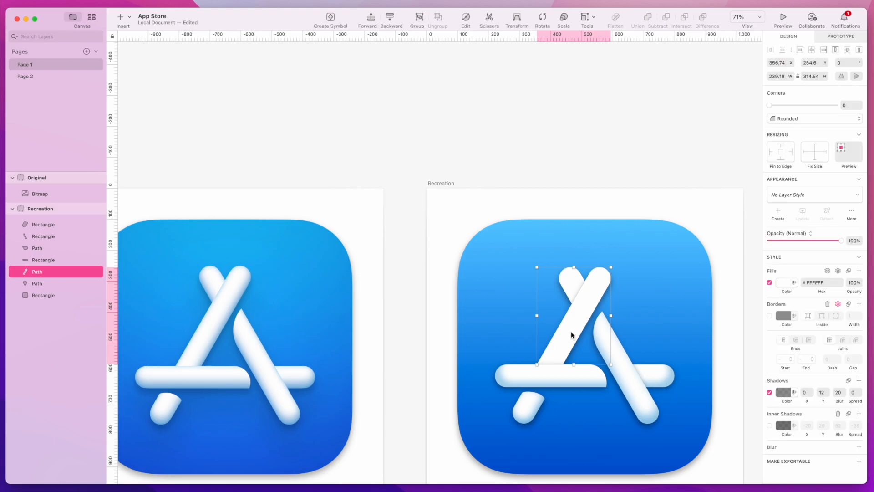
{"action": "left_click", "coordinate": [530, 407]}
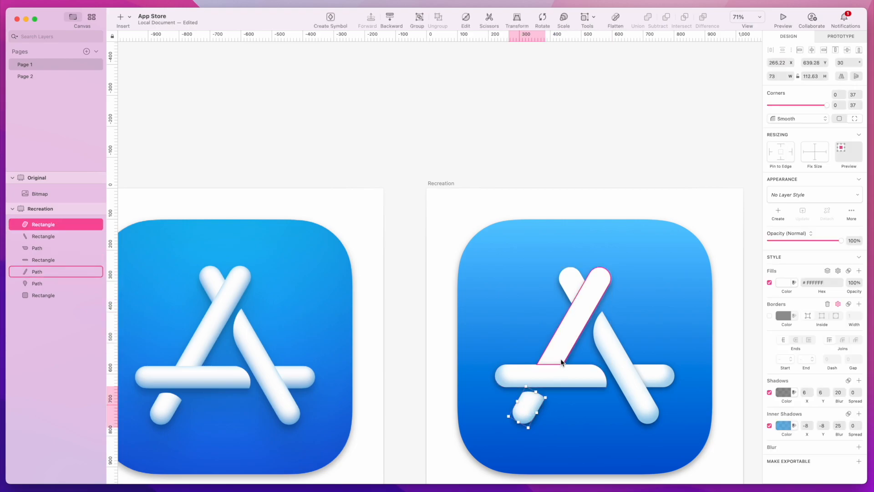
{"action": "left_click", "coordinate": [569, 350]}
{"action": "left_click", "coordinate": [769, 425]}
{"action": "left_click_drag", "start_coordinate": [805, 435], "coordinate": [847, 435]}
{"action": "left_click", "coordinate": [854, 427]}
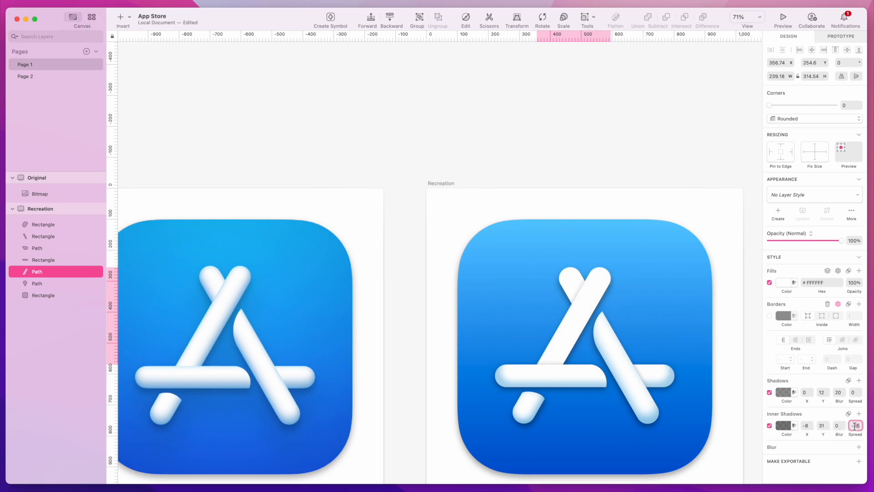
{"action": "type", "text": "0"}
{"action": "key", "text": "Return"}
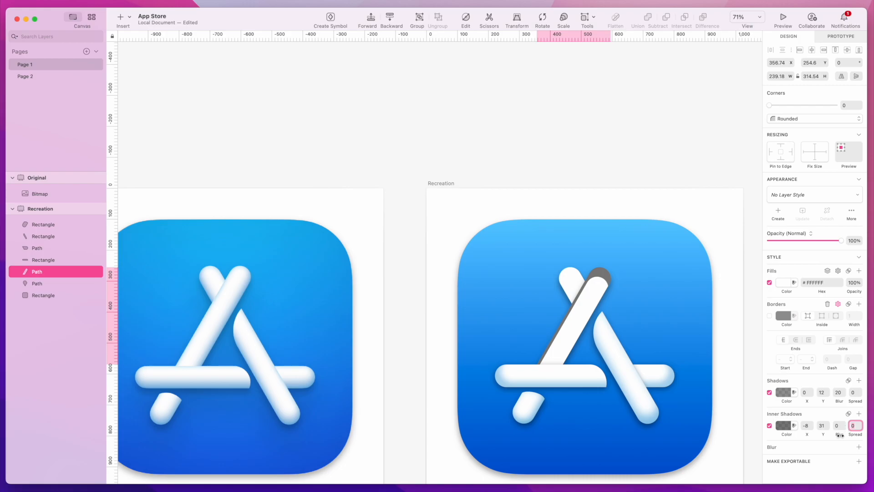
- Set the long diagonal bar's inner shadow blur to 16 and its offset to X -29 and Y 12
{"action": "left_click_drag", "start_coordinate": [828, 434], "coordinate": [805, 435]}
{"action": "left_click", "coordinate": [838, 426]}
{"action": "left_click_drag", "start_coordinate": [840, 435], "coordinate": [840, 435]}
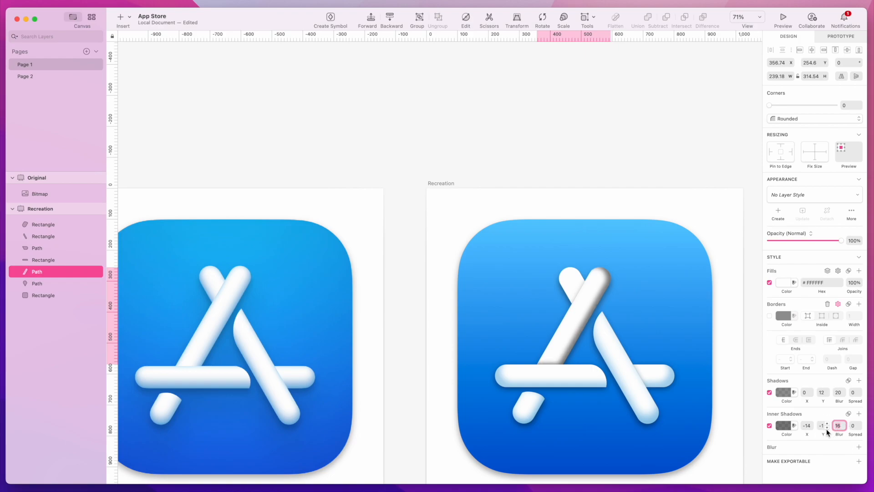
{"action": "mouse_move", "coordinate": [823, 434]}
{"action": "left_mouse_down"}
{"action": "mouse_move", "coordinate": [831, 436]}
{"action": "mouse_move", "coordinate": [804, 436]}
{"action": "left_mouse_up"}
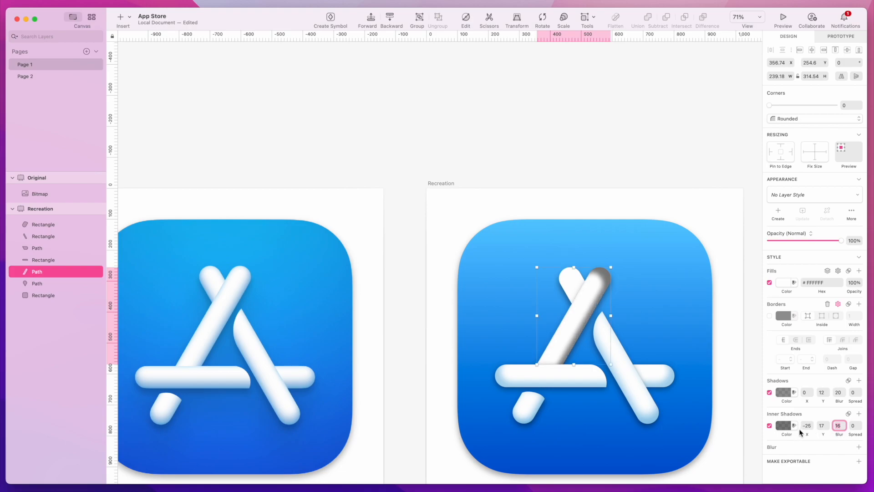
{"action": "left_click_drag", "start_coordinate": [807, 434], "coordinate": [822, 435]}
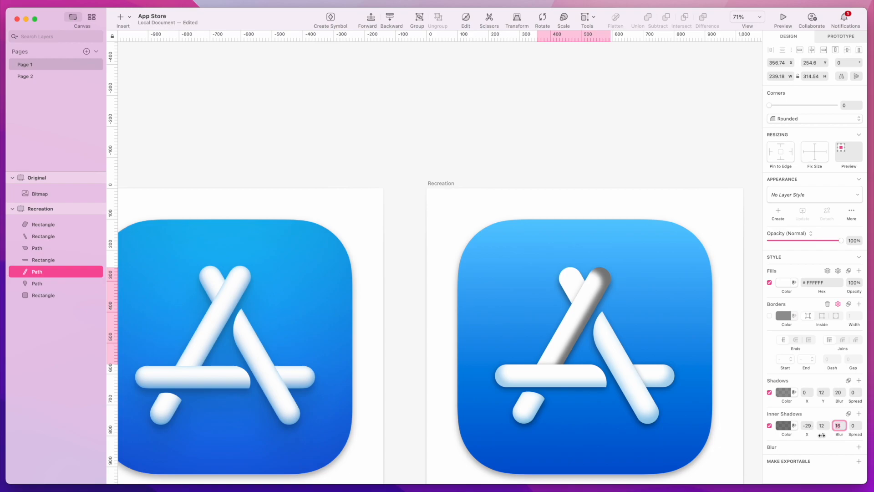
- Change the long diagonal bar's inner shadow to a semi-transparent light blue with offset X -18 and Y 4
{"action": "left_click", "coordinate": [783, 425]}
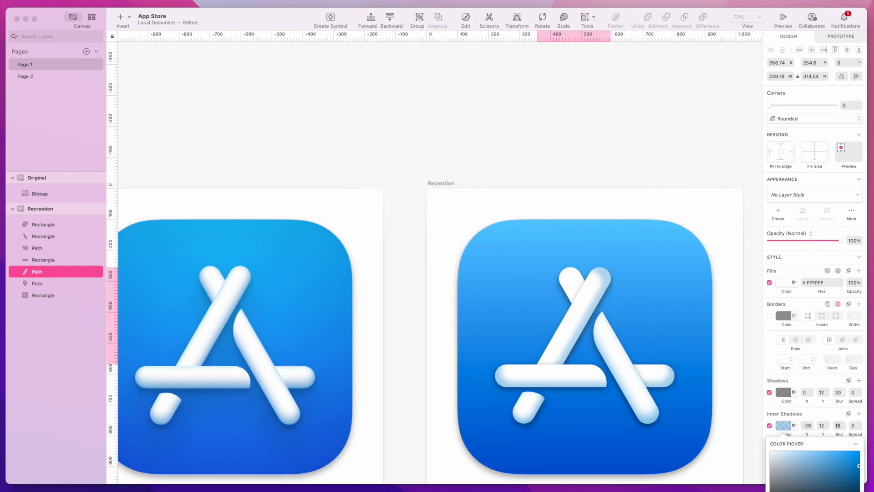
{"action": "mouse_move", "coordinate": [826, 432]}
{"action": "left_mouse_down"}
{"action": "mouse_move", "coordinate": [805, 435]}
{"action": "mouse_move", "coordinate": [826, 433]}
{"action": "left_mouse_up"}
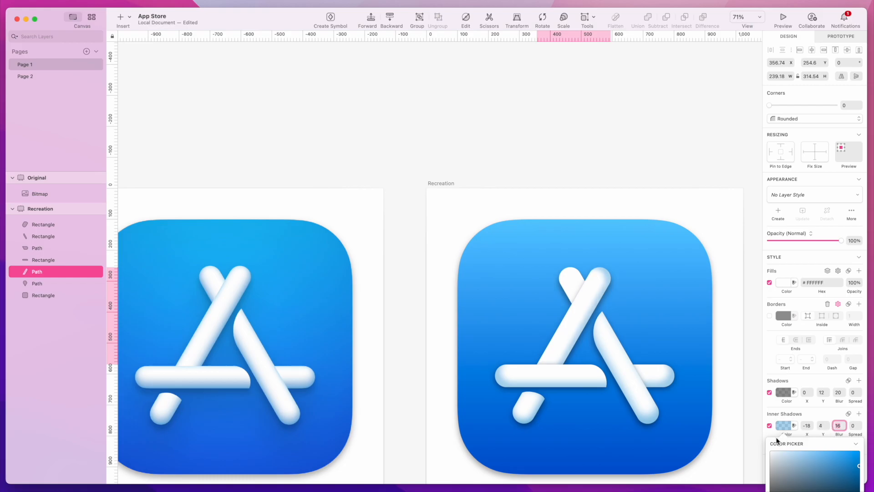
{"action": "left_click", "coordinate": [754, 443]}
- Add an inner shadow to the short piece at the A's upper left with X 11, Y 0 and blur 17
{"action": "left_click", "coordinate": [573, 277]}
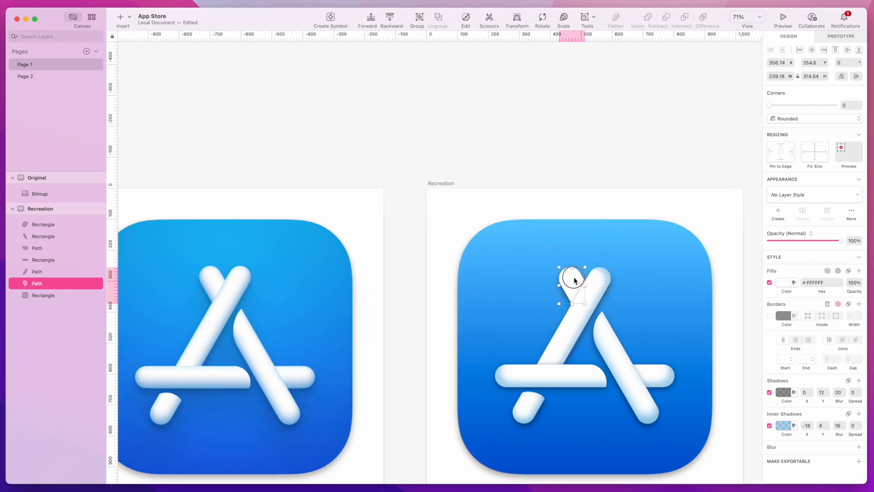
{"action": "left_click", "coordinate": [859, 413]}
{"action": "left_click", "coordinate": [633, 394]}
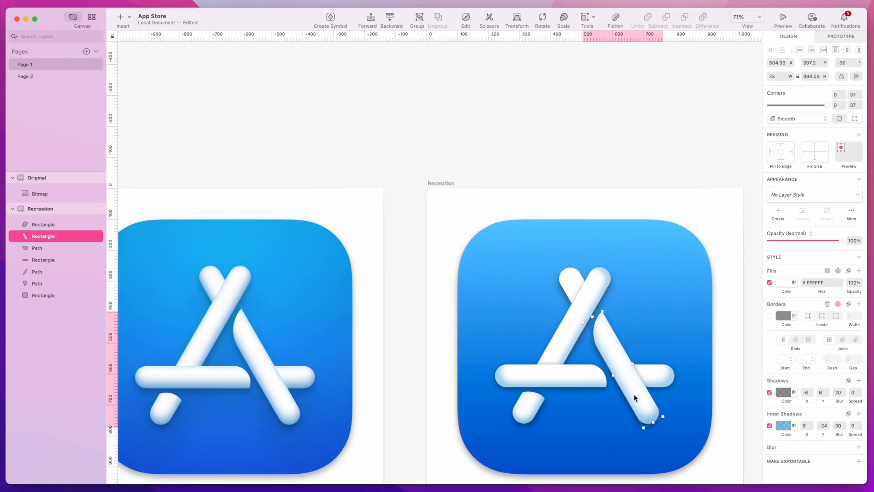
{"action": "left_click", "coordinate": [571, 279]}
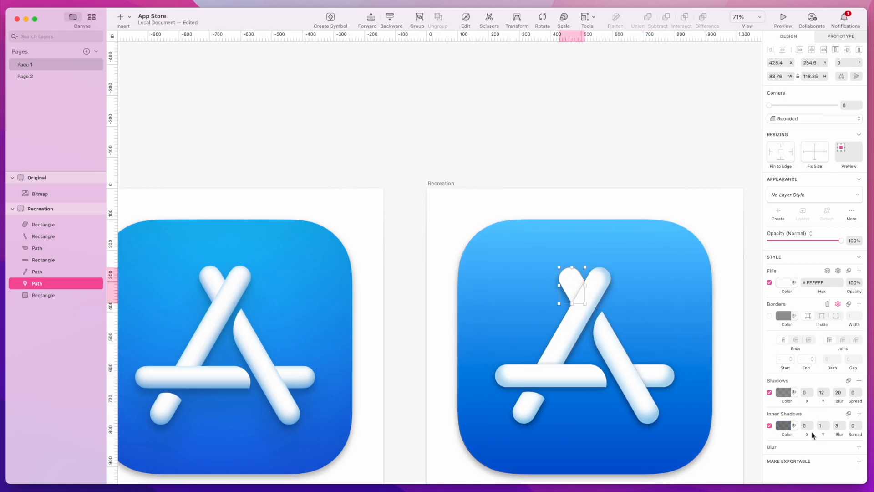
{"action": "left_click_drag", "start_coordinate": [808, 435], "coordinate": [843, 433]}
- Change the short upper-left piece's inner shadow colour to a semi-transparent light blue and deselect it
{"action": "left_click", "coordinate": [783, 425]}
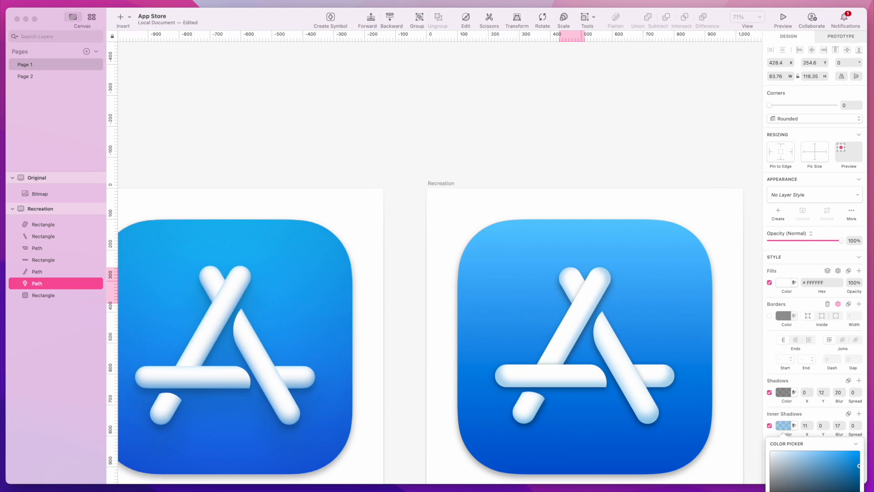
{"action": "left_click", "coordinate": [729, 447]}
{"action": "left_click", "coordinate": [733, 448]}
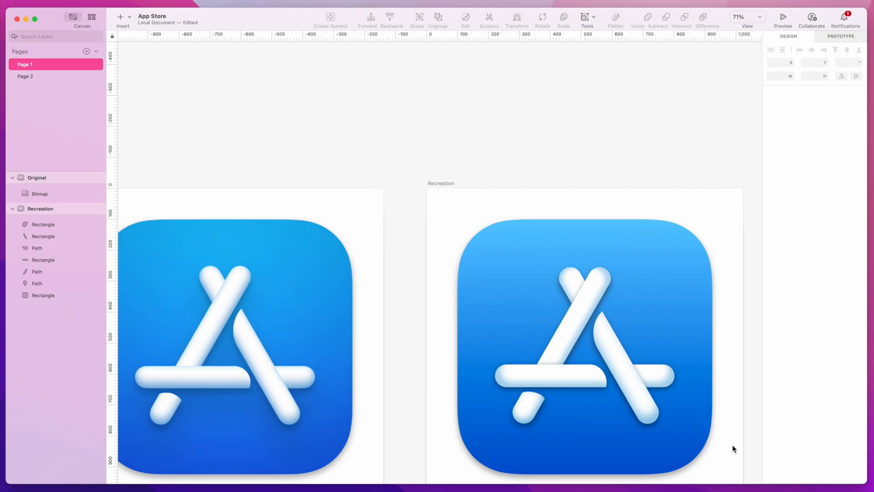
- Compare the recreated A symbol's shading with the original icon, examining where the crossbar overlaps the long diagonal bar
{"action": "scroll", "coordinate": [733, 449], "scroll_direction": "down", "scroll_amount": 5}
{"action": "scroll", "coordinate": [732, 444], "scroll_direction": "left", "scroll_amount": 3}
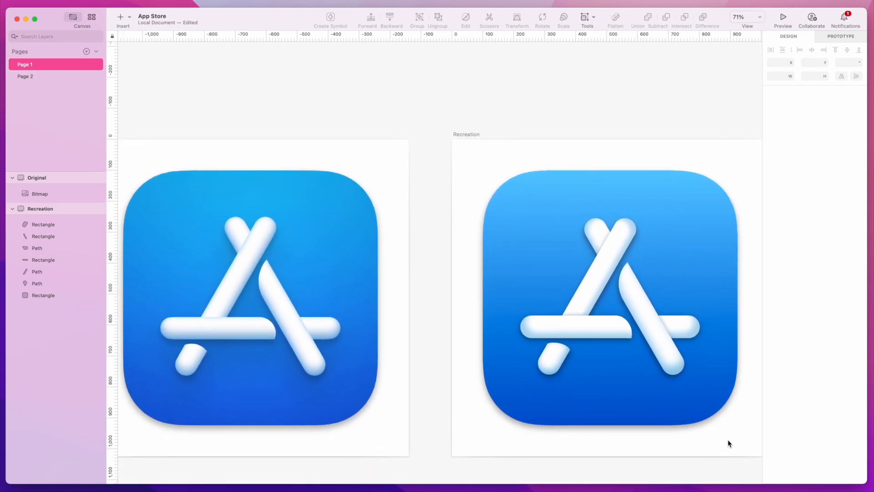
{"action": "scroll", "coordinate": [725, 441], "scroll_direction": "down", "scroll_amount": 2}
{"action": "scroll", "coordinate": [725, 439], "scroll_direction": "left", "scroll_amount": 1}
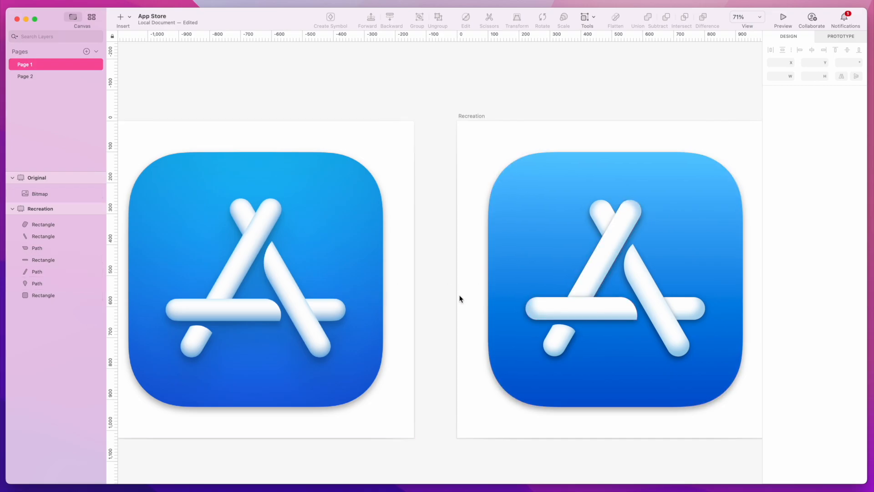
{"action": "scroll", "coordinate": [585, 298], "scroll_direction": "up", "scroll_amount": 5}
{"action": "scroll", "coordinate": [585, 296], "scroll_direction": "up", "scroll_amount": 5}
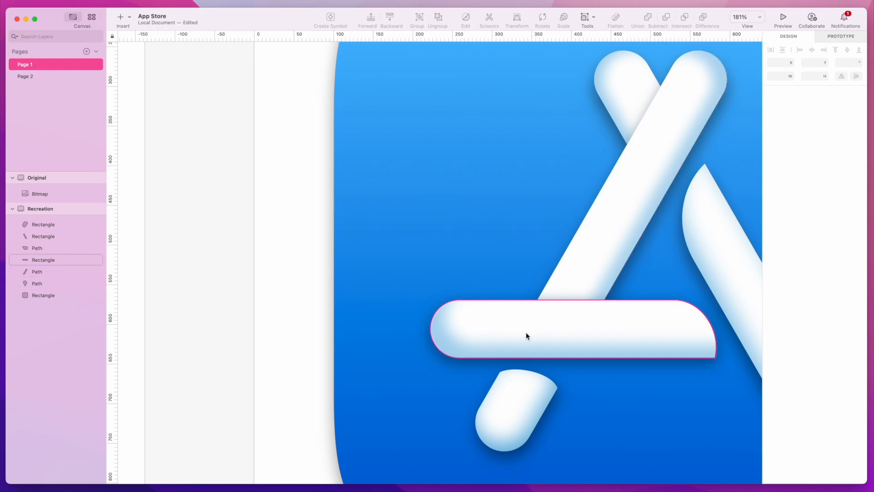
{"action": "scroll", "coordinate": [599, 328], "scroll_direction": "down", "scroll_amount": 4}
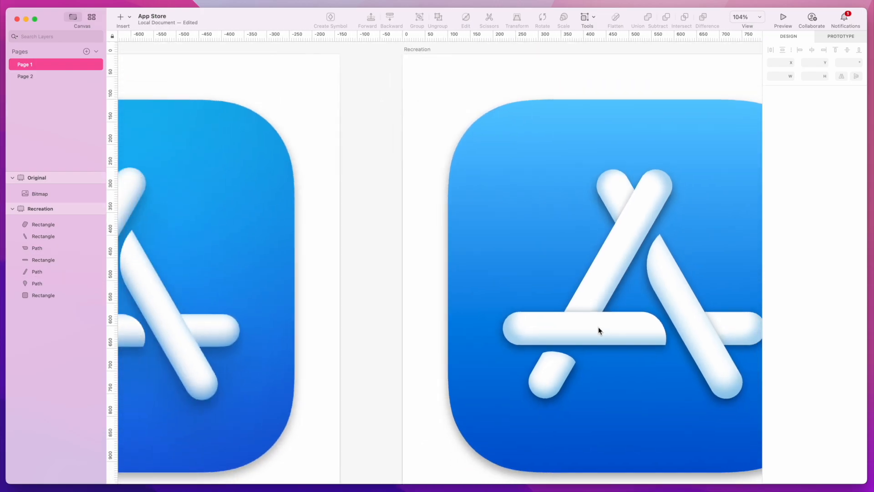
{"action": "scroll", "coordinate": [600, 330], "scroll_direction": "right", "scroll_amount": 5}
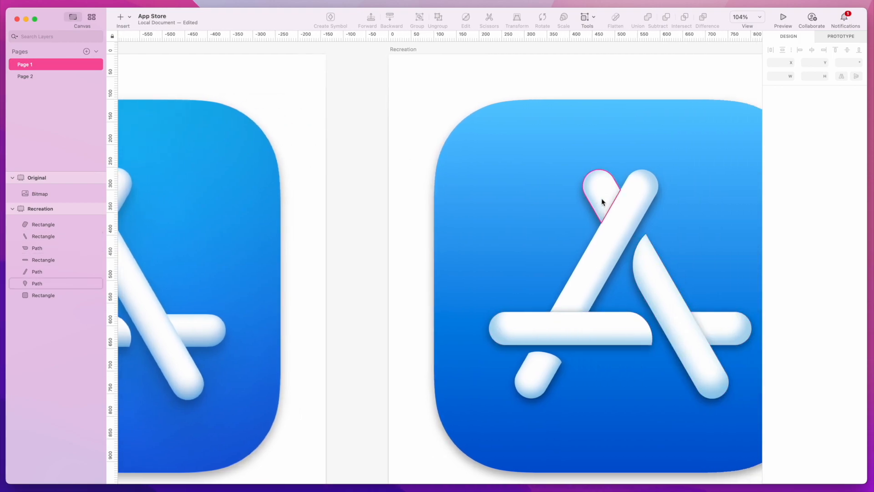
{"action": "scroll", "coordinate": [588, 284], "scroll_direction": "left", "scroll_amount": 3}
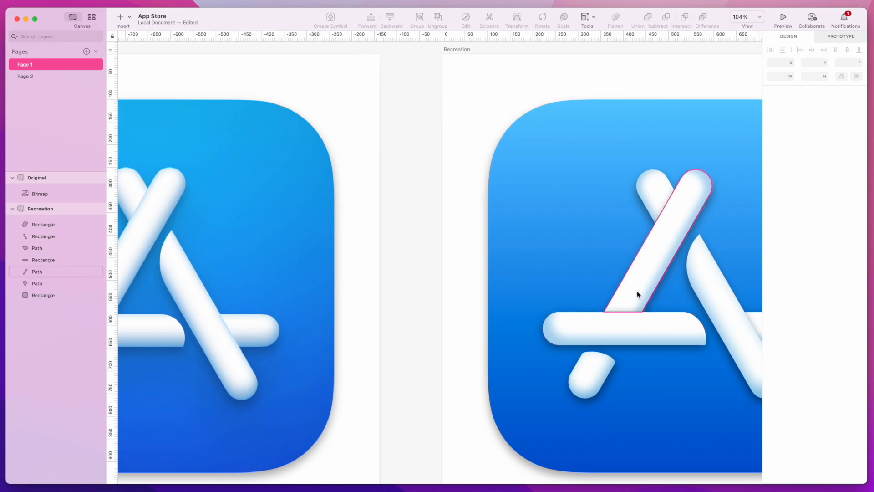
{"action": "scroll", "coordinate": [599, 328], "scroll_direction": "left", "scroll_amount": 10}
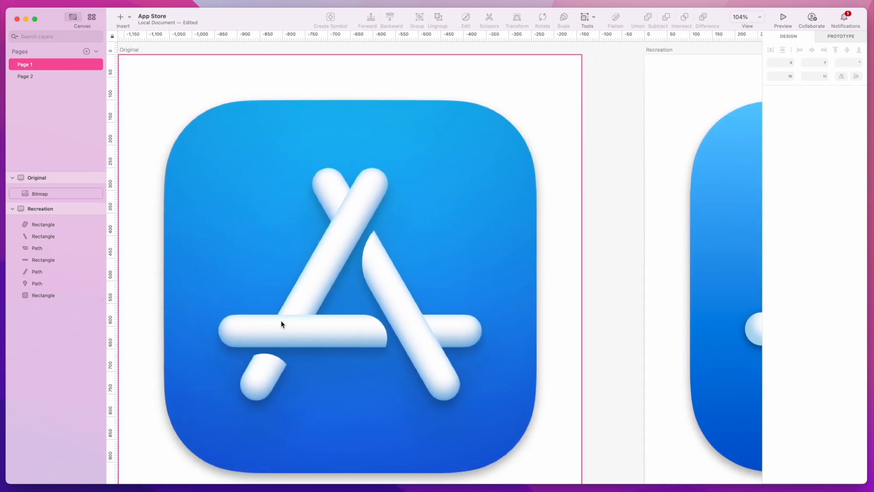
{"action": "scroll", "coordinate": [728, 344], "scroll_direction": "right", "scroll_amount": 10}
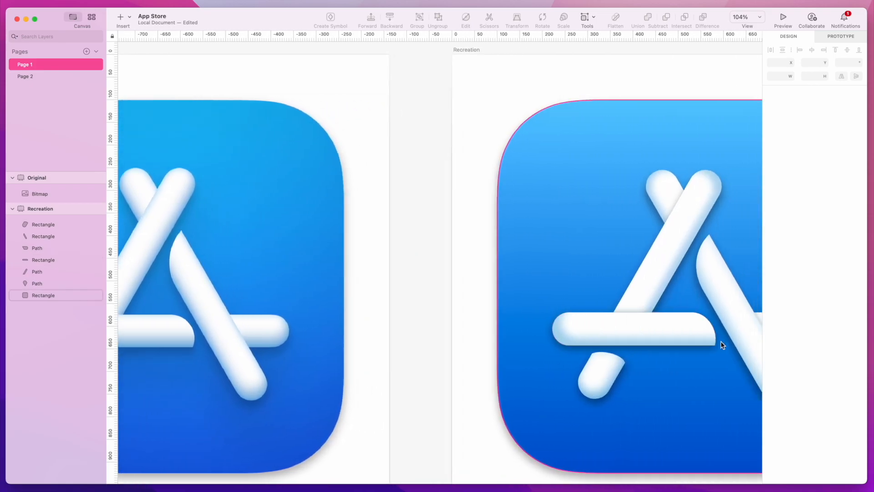
- Duplicate the crossbar's long left piece in place
{"action": "scroll", "coordinate": [582, 326], "scroll_direction": "up", "scroll_amount": 5}
{"action": "left_click", "coordinate": [548, 314]}
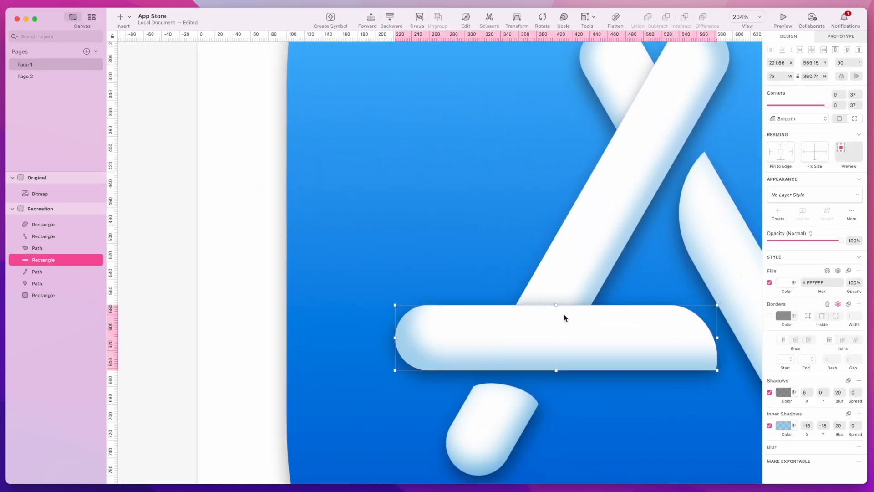
{"action": "scroll", "coordinate": [564, 315], "scroll_direction": "up", "scroll_amount": 3}
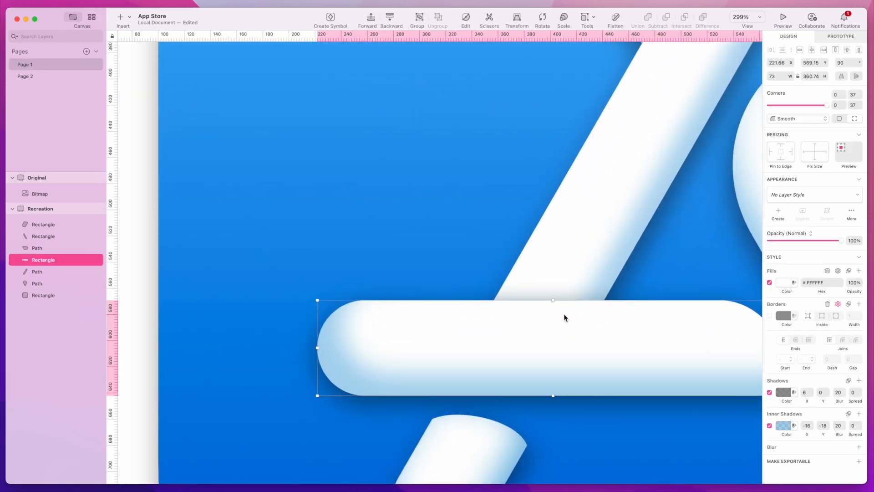
{"action": "key", "text": "super+d"}
{"action": "key", "text": "super+z"}
{"action": "scroll", "coordinate": [572, 354], "scroll_direction": "right", "scroll_amount": 5}
{"action": "scroll", "coordinate": [485, 344], "scroll_direction": "down", "scroll_amount": 4}
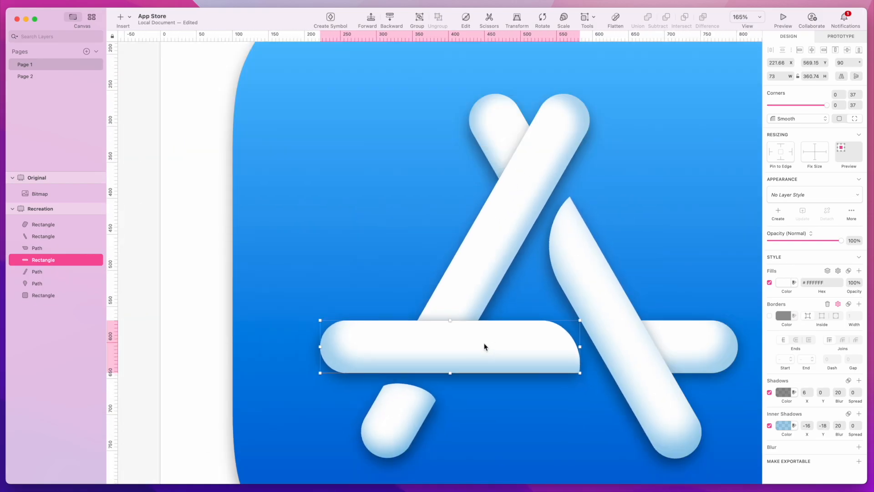
{"action": "key", "text": "super+d"}
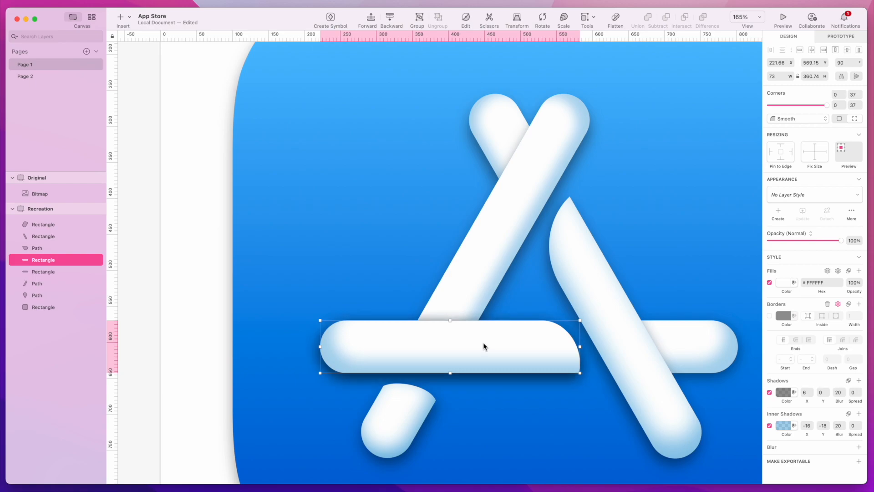
- Turn off the shadow and inner shadow on the duplicate of the crossbar's long left piece
{"action": "left_click", "coordinate": [769, 426]}
{"action": "left_click", "coordinate": [769, 392]}
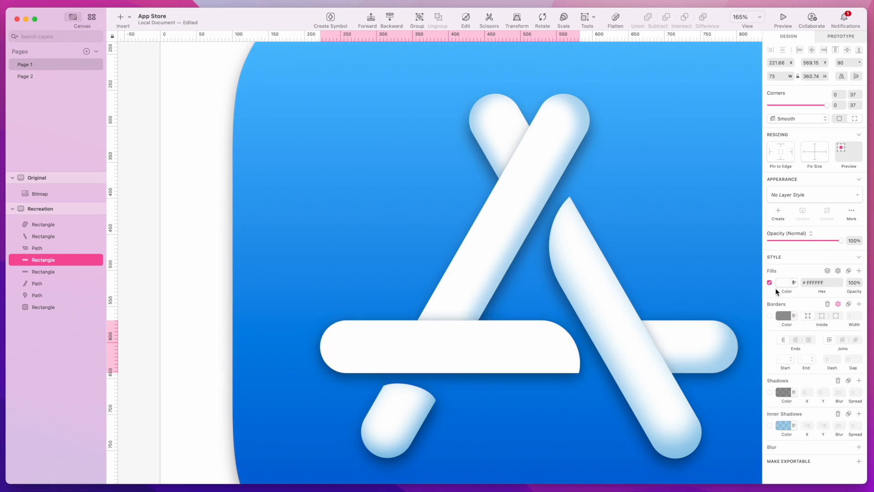
{"action": "left_click", "coordinate": [425, 344]}
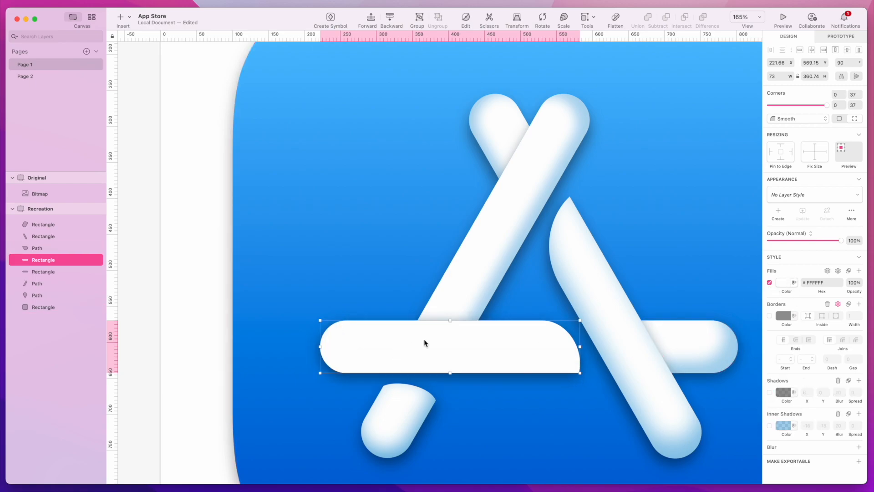
- Add two points to the duplicate's upper edge, exactly where both sides of the long diagonal bar meet the crossbar
{"action": "double_click", "coordinate": [424, 342]}
{"action": "scroll", "coordinate": [423, 338], "scroll_direction": "up", "scroll_amount": 5}
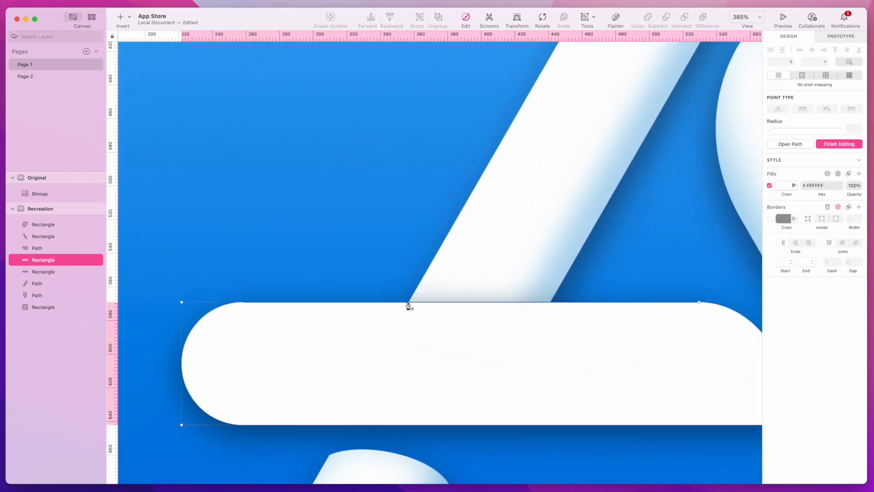
{"action": "scroll", "coordinate": [408, 306], "scroll_direction": "up", "scroll_amount": 5}
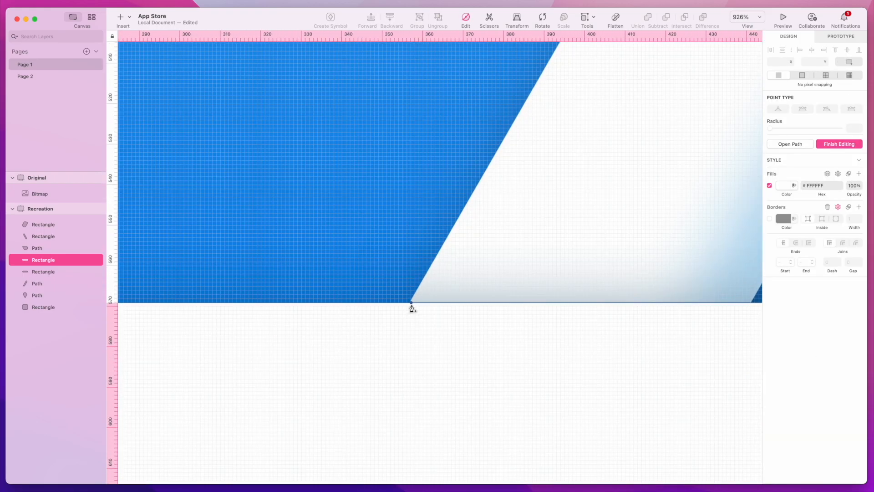
{"action": "left_click", "coordinate": [411, 304]}
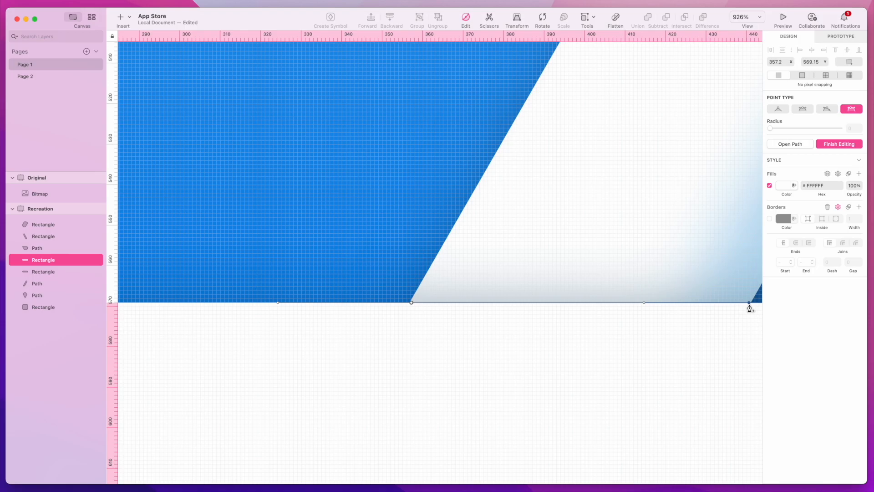
{"action": "left_click", "coordinate": [750, 305]}
- Delete all the duplicate's other points, keeping only the segment between the two points at the diagonal bar's sides
{"action": "scroll", "coordinate": [702, 365], "scroll_direction": "down", "scroll_amount": 5}
{"action": "scroll", "coordinate": [638, 367], "scroll_direction": "right", "scroll_amount": 2}
{"action": "left_click_drag", "start_coordinate": [261, 297], "coordinate": [350, 451]}
{"action": "key", "text": "BackSpace"}
{"action": "scroll", "coordinate": [400, 440], "scroll_direction": "right", "scroll_amount": 3}
{"action": "left_click_drag", "start_coordinate": [610, 300], "coordinate": [752, 463]}
{"action": "key", "text": "BackSpace"}
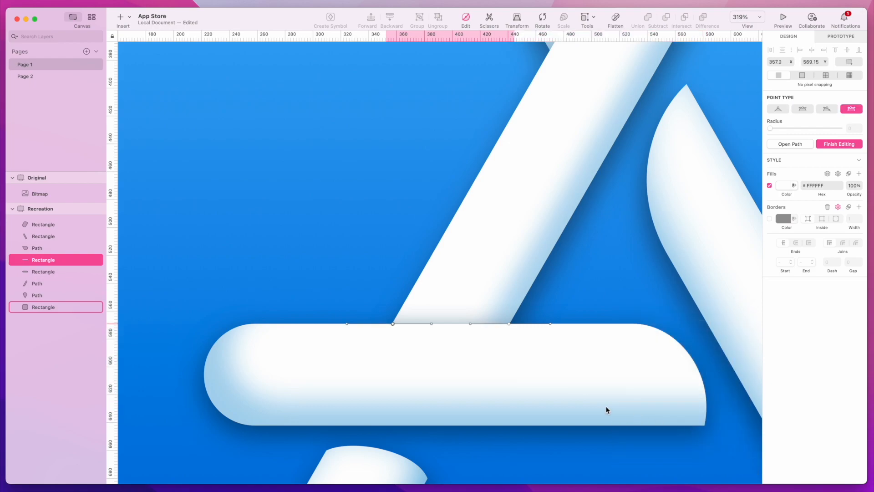
{"action": "left_click", "coordinate": [454, 324]}
{"action": "left_click_drag", "start_coordinate": [454, 324], "coordinate": [449, 392]}
{"action": "key", "text": "BackSpace"}
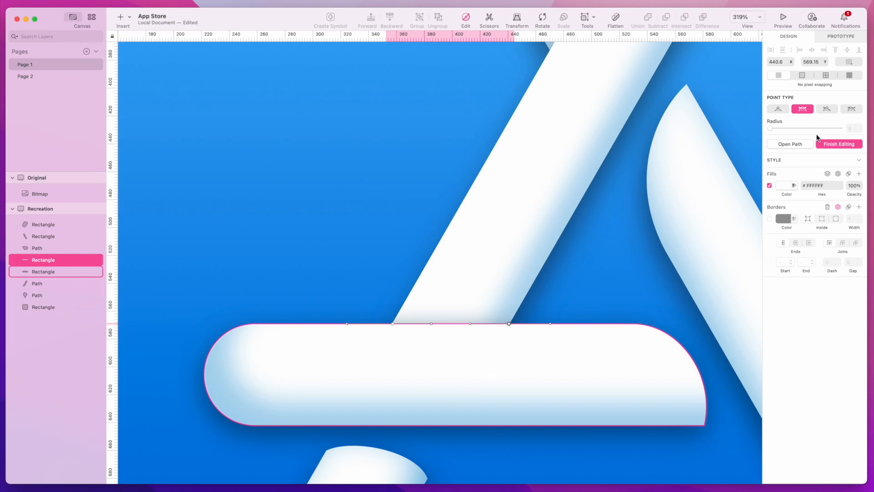
- Give both remaining points disconnected handles and curve the segment downward into a shallow sliver about 83 wide and 4 deep
{"action": "left_click", "coordinate": [826, 109]}
{"action": "left_click_drag", "start_coordinate": [550, 323], "coordinate": [487, 340]}
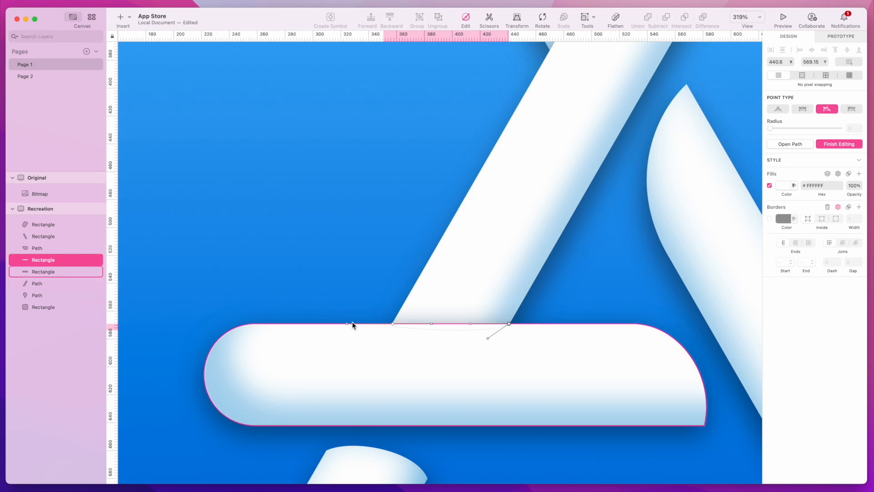
{"action": "left_click", "coordinate": [347, 325]}
{"action": "key", "text": "3"}
{"action": "left_click_drag", "start_coordinate": [347, 324], "coordinate": [414, 331]}
{"action": "left_click_drag", "start_coordinate": [487, 338], "coordinate": [487, 333]}
{"action": "scroll", "coordinate": [510, 353], "scroll_direction": "down", "scroll_amount": 5}
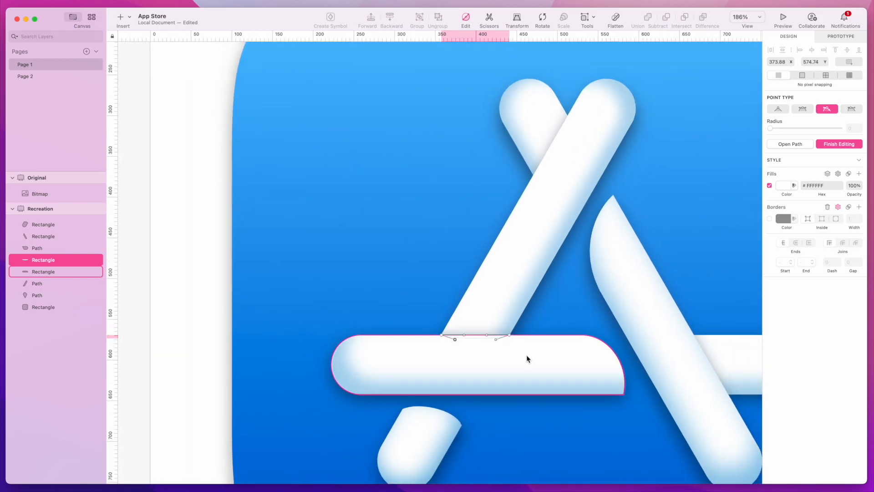
- Fill the curved sliver with light blue #D6E8F5 sampled from the diagonal bar's shaded edge, and finish editing the path
{"action": "scroll", "coordinate": [525, 355], "scroll_direction": "down", "scroll_amount": 3}
{"action": "left_click", "coordinate": [784, 186]}
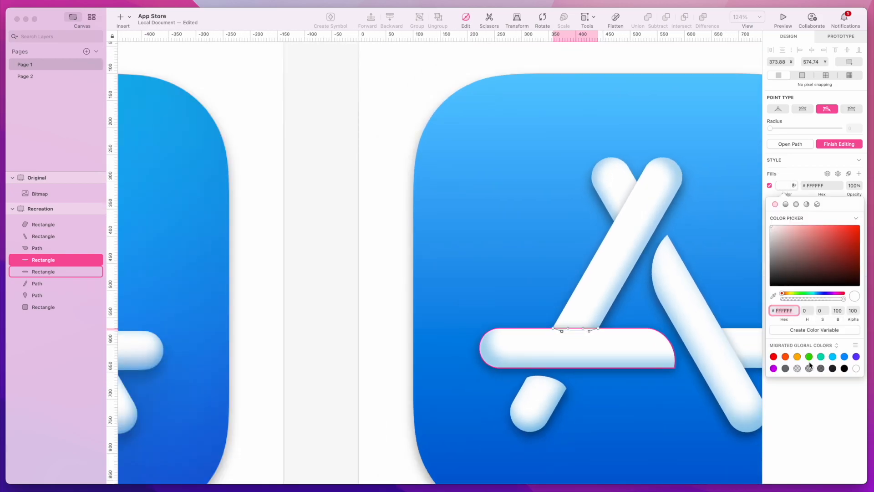
{"action": "left_click", "coordinate": [774, 297]}
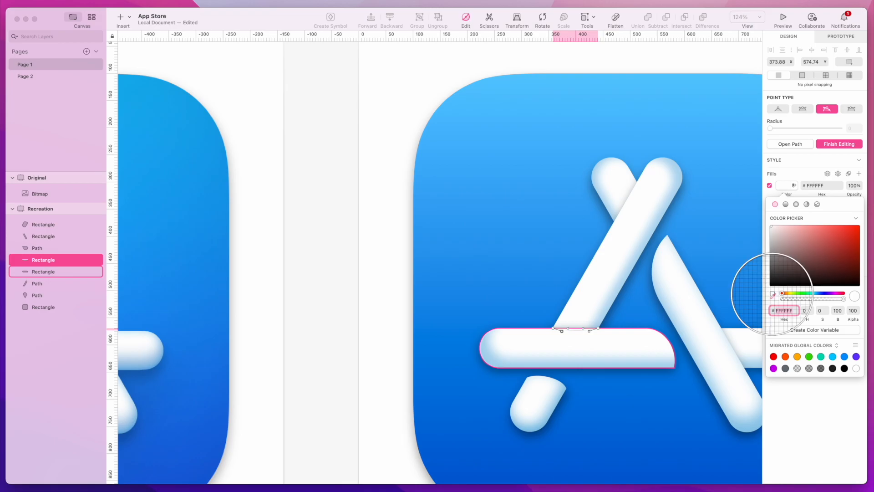
{"action": "left_click", "coordinate": [650, 233]}
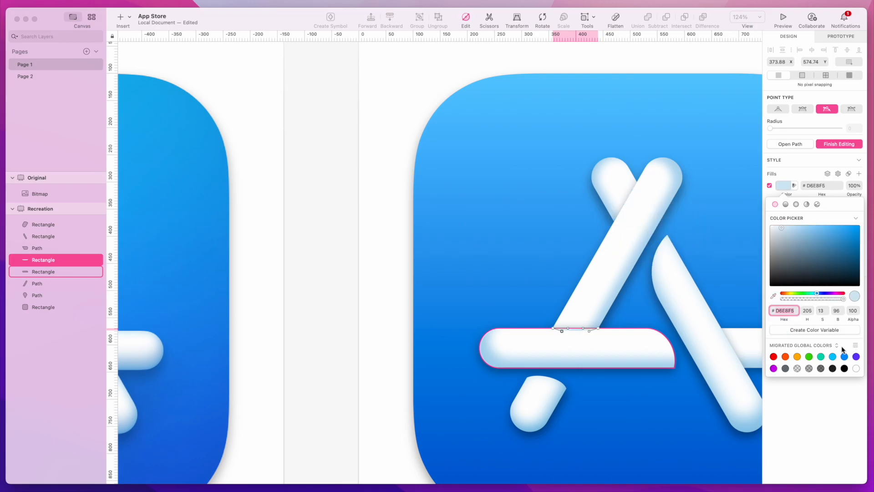
{"action": "left_click", "coordinate": [782, 186]}
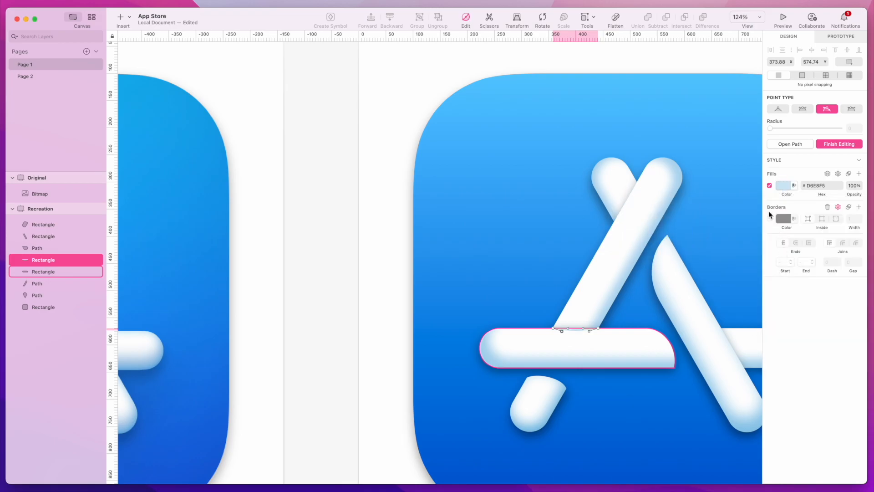
{"action": "left_click", "coordinate": [650, 412]}
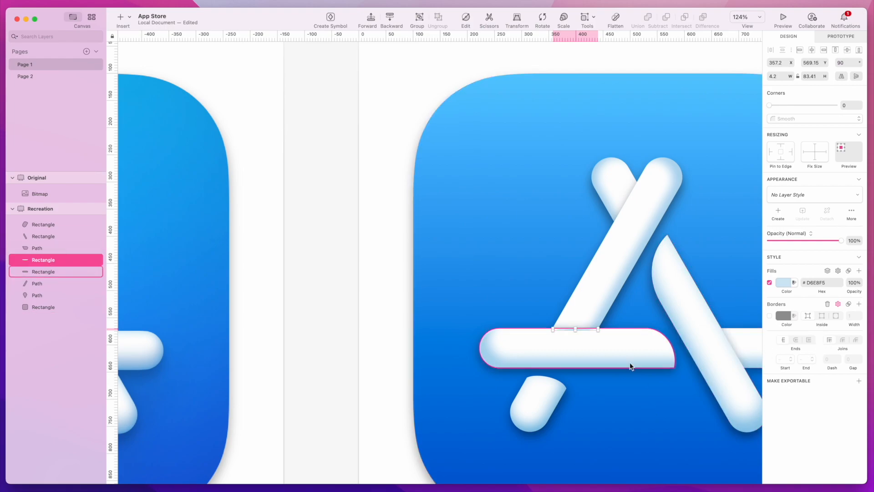
- Add a Gaussian blur of 2 to the light blue sliver on the crossbar's upper edge
{"action": "left_click", "coordinate": [601, 378]}
{"action": "left_click", "coordinate": [584, 328]}
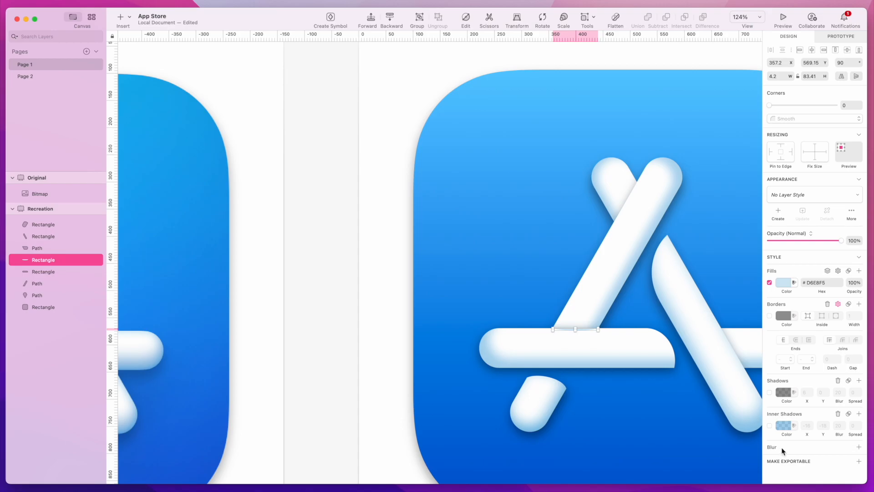
{"action": "left_click", "coordinate": [858, 447]}
{"action": "left_click_drag", "start_coordinate": [784, 464], "coordinate": [772, 465]}
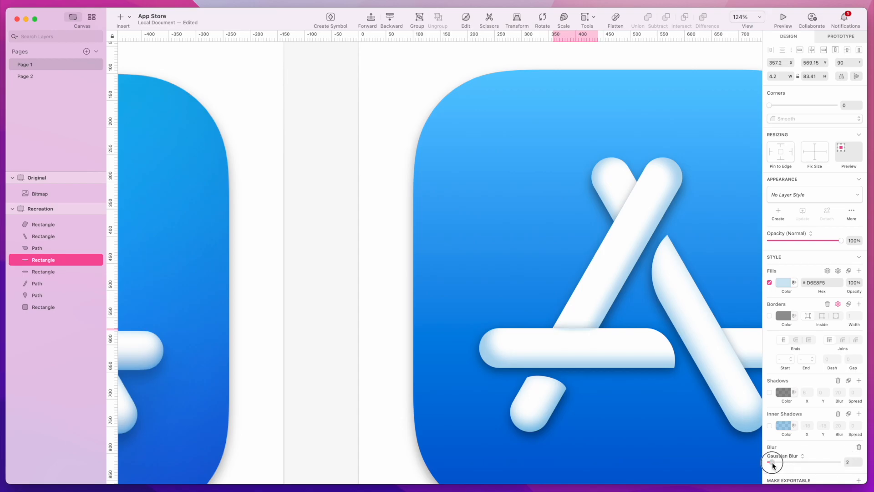
- Change the sliver's fill to a more saturated light blue, #C9E8FF, comparing it against the original icon
{"action": "left_click", "coordinate": [783, 286]}
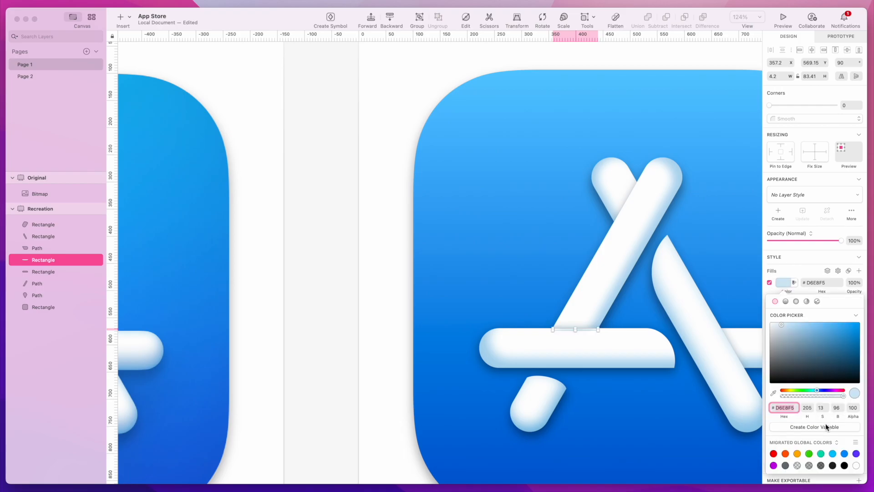
{"action": "left_click", "coordinate": [813, 328]}
{"action": "left_click_drag", "start_coordinate": [814, 328], "coordinate": [796, 324]}
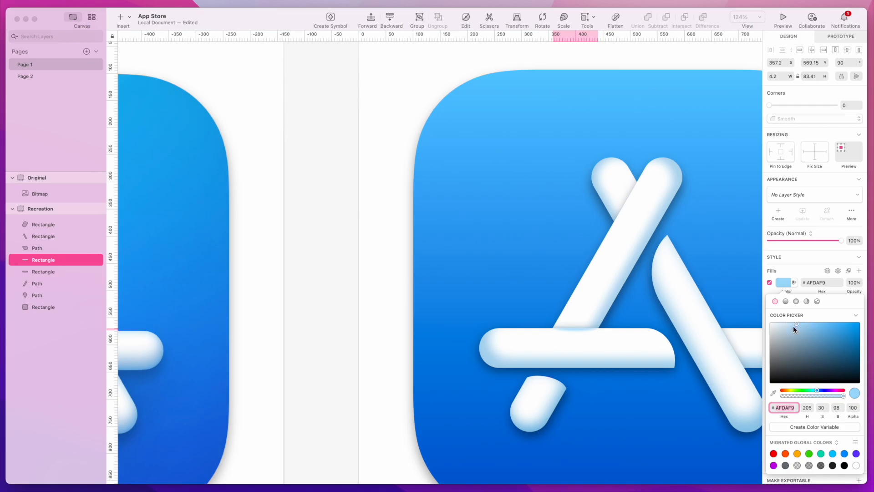
{"action": "scroll", "coordinate": [603, 389], "scroll_direction": "down", "scroll_amount": 5}
{"action": "scroll", "coordinate": [605, 390], "scroll_direction": "up", "scroll_amount": 3}
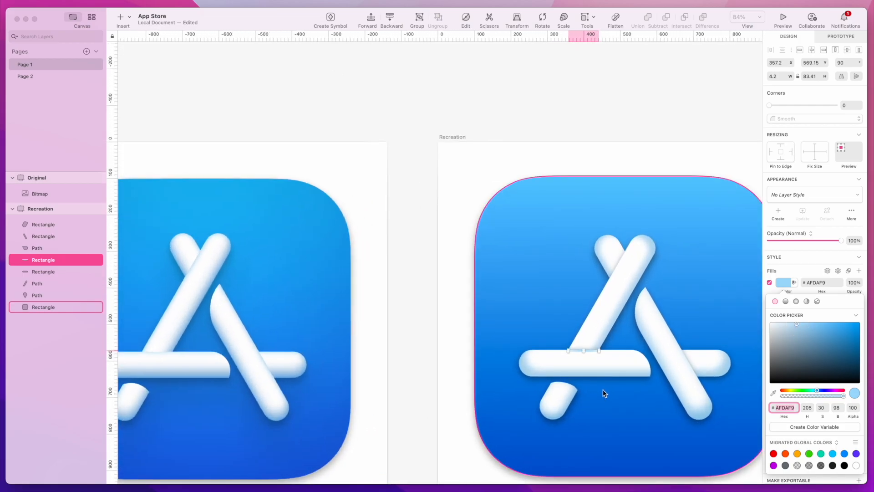
{"action": "left_click_drag", "start_coordinate": [796, 324], "coordinate": [790, 323]}
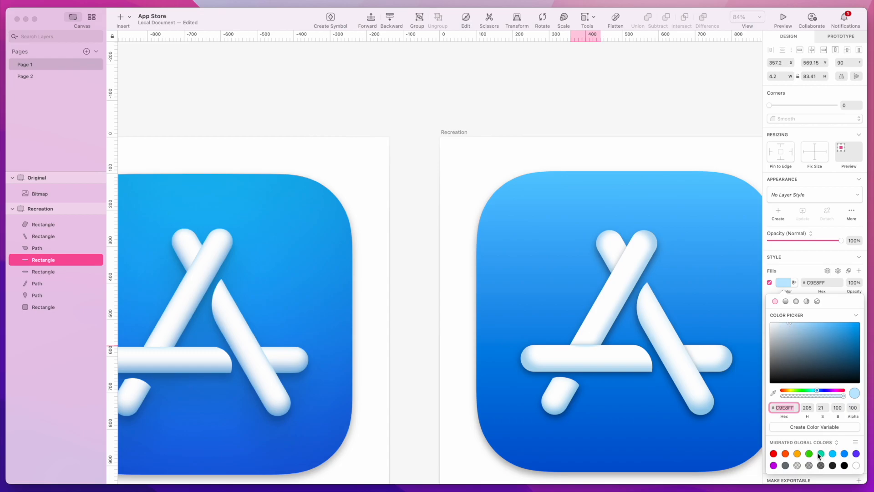
- Examine the shading along the long diagonal bar and where it meets the crossbar, leaving the crossbar's long left piece selected
{"action": "scroll", "coordinate": [594, 367], "scroll_direction": "up", "scroll_amount": 8}
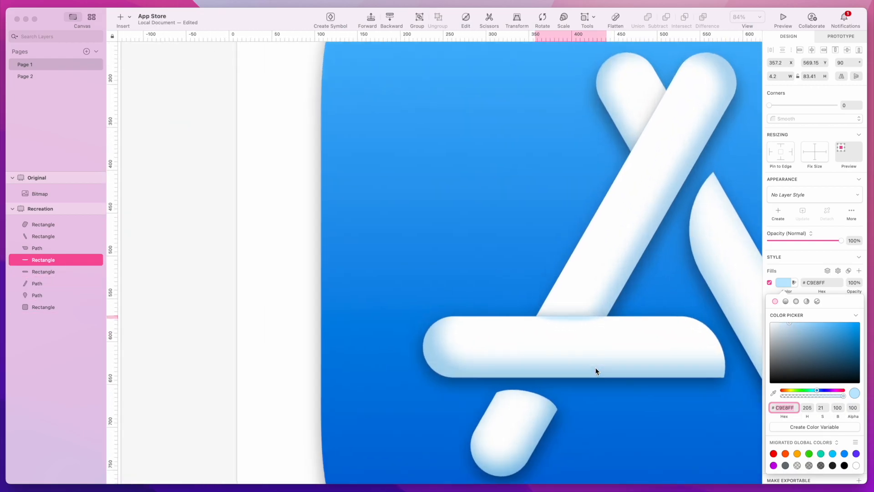
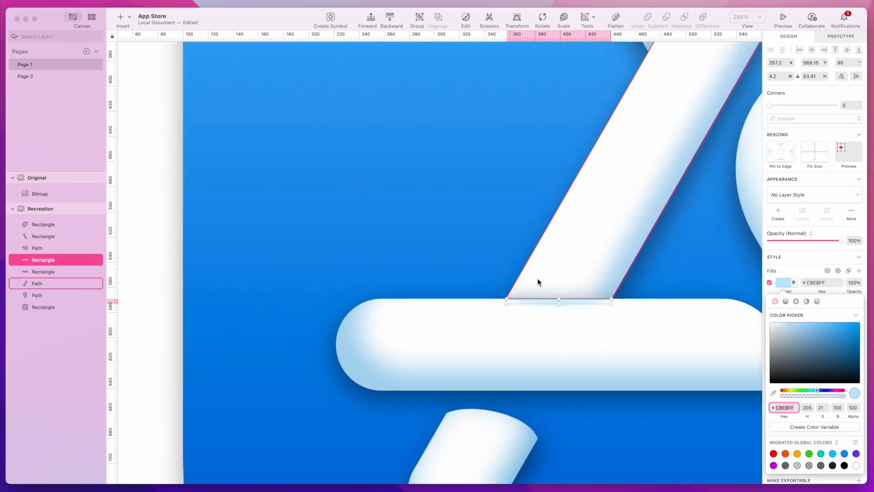
{"action": "left_click", "coordinate": [537, 278]}
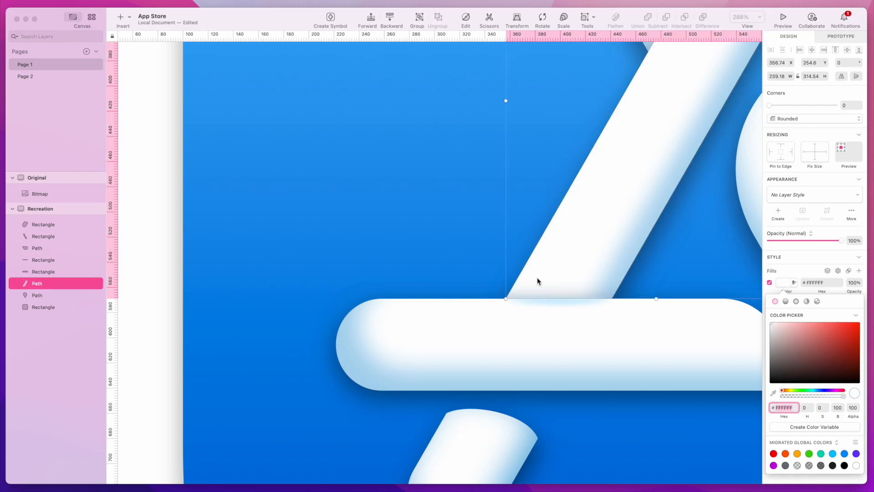
{"action": "scroll", "coordinate": [542, 277], "scroll_direction": "right", "scroll_amount": 2}
{"action": "scroll", "coordinate": [545, 278], "scroll_direction": "up", "scroll_amount": 5}
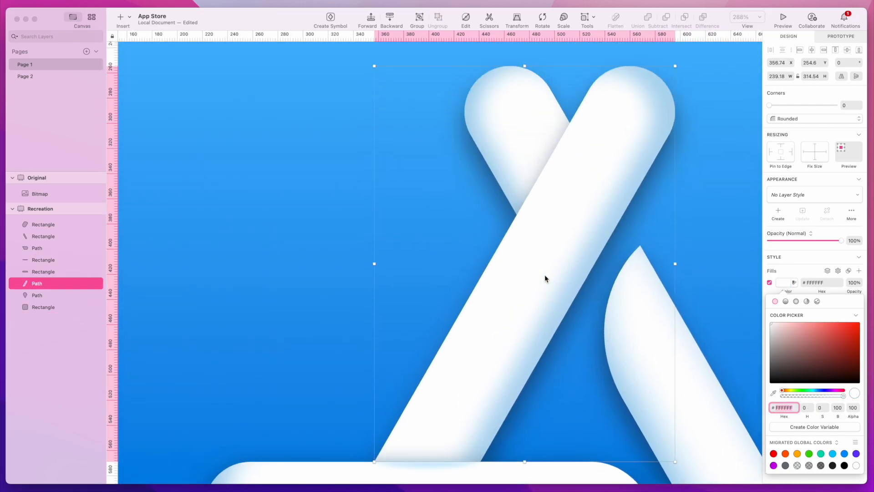
{"action": "scroll", "coordinate": [544, 278], "scroll_direction": "up", "scroll_amount": 4}
{"action": "scroll", "coordinate": [544, 278], "scroll_direction": "right", "scroll_amount": 3}
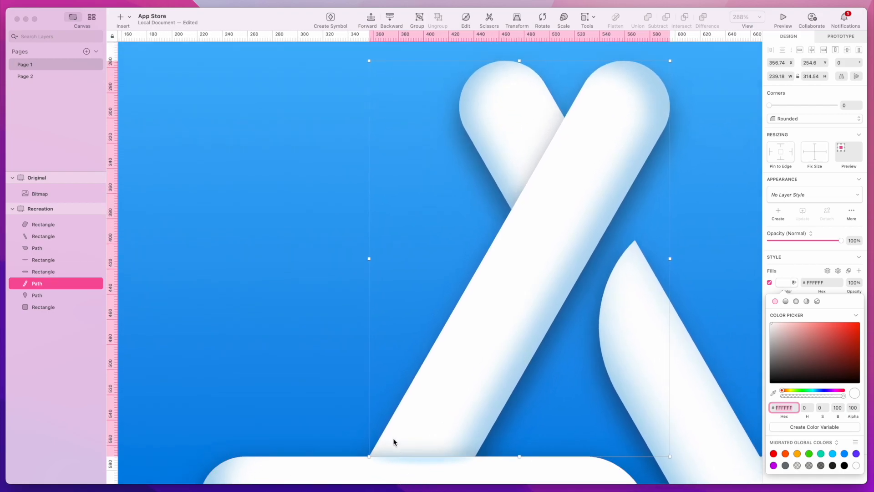
{"action": "scroll", "coordinate": [452, 444], "scroll_direction": "down", "scroll_amount": 8}
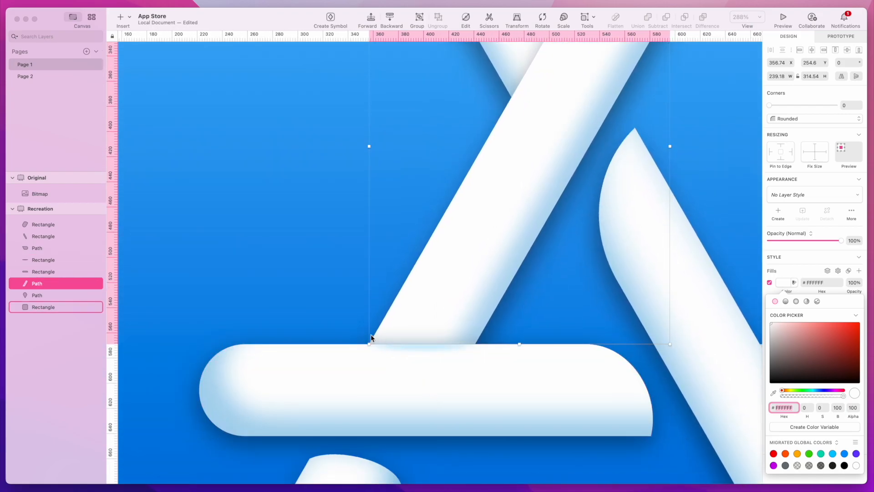
{"action": "left_click", "coordinate": [421, 382]}
{"action": "scroll", "coordinate": [420, 382], "scroll_direction": "left", "scroll_amount": 1}
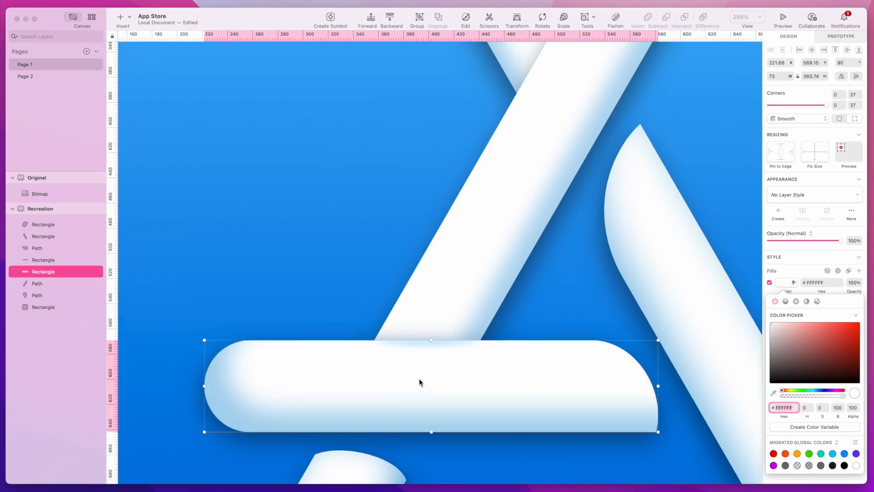
{"action": "left_click", "coordinate": [787, 284]}
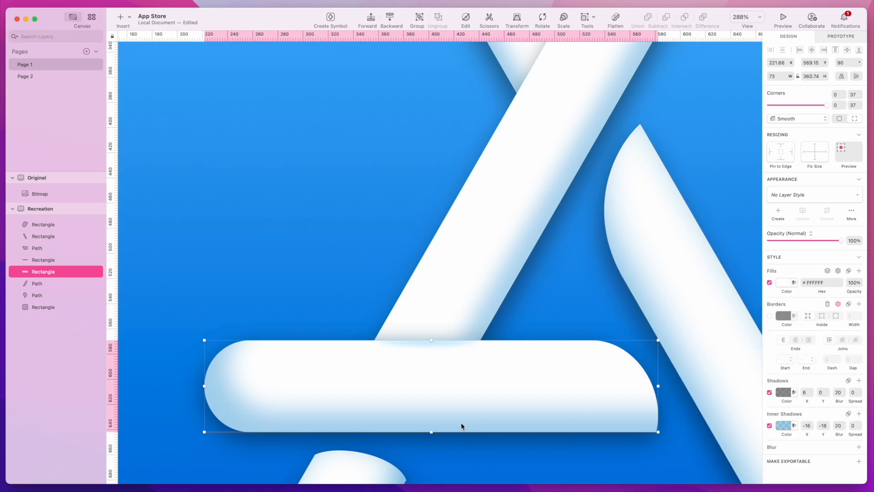
{"action": "key", "text": "super+d"}
{"action": "key", "text": "Return"}
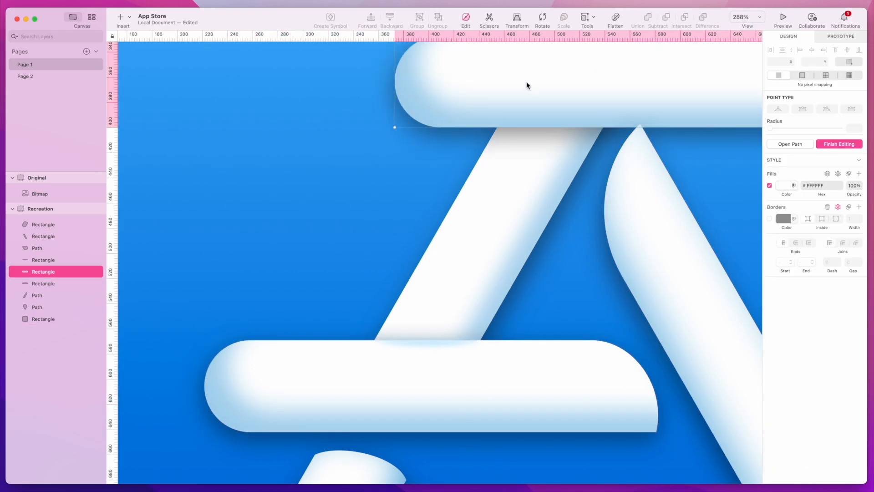
{"action": "key", "text": "Escape"}
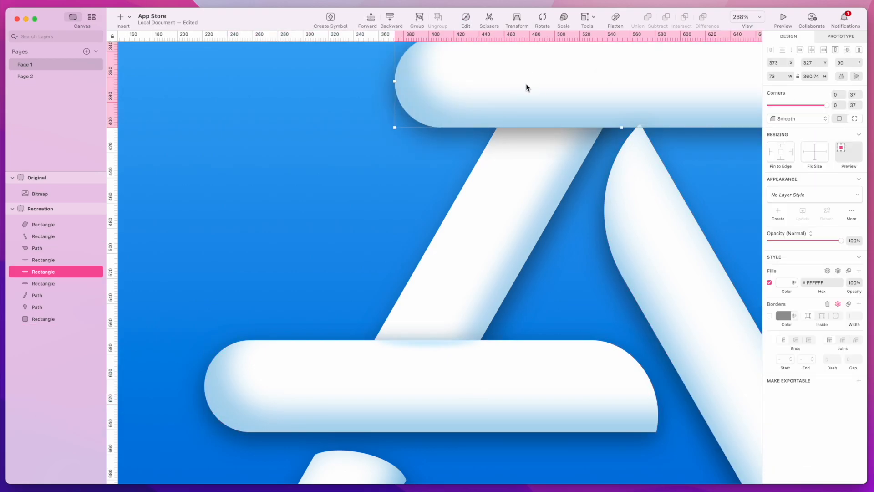
{"action": "key", "text": "BackSpace"}
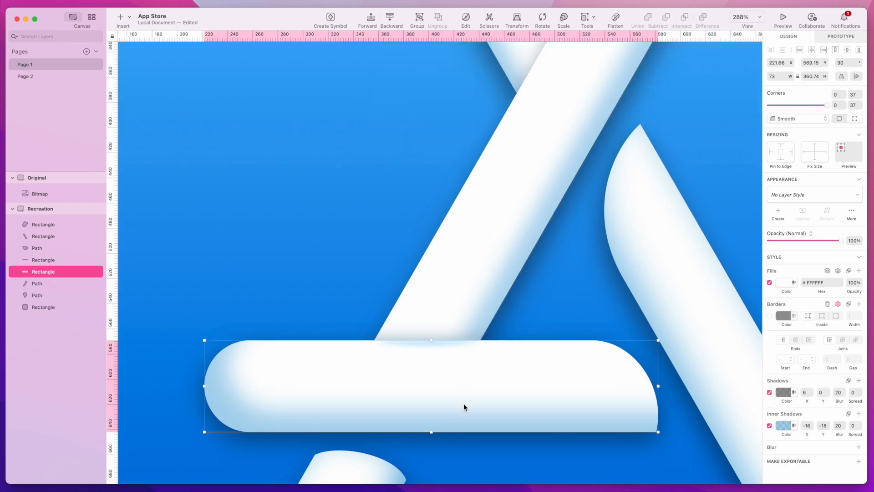
{"action": "key", "text": "super+d"}
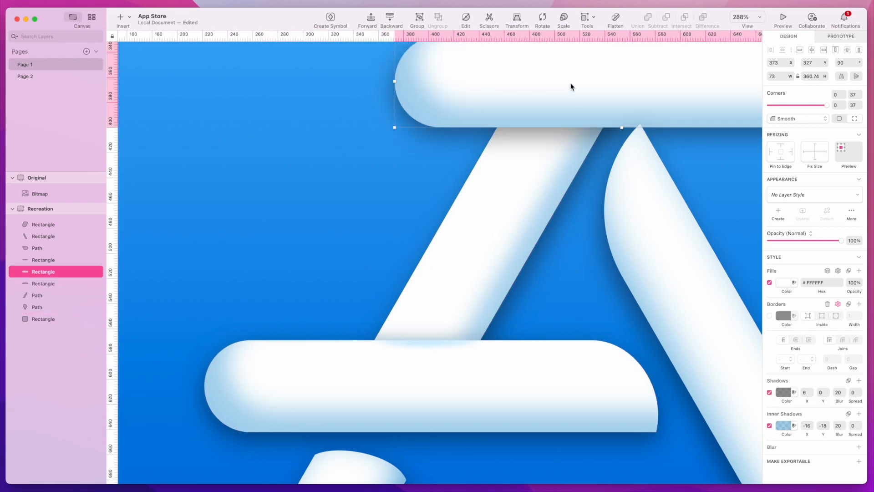
{"action": "key", "text": "BackSpace"}
{"action": "scroll", "coordinate": [537, 189], "scroll_direction": "down", "scroll_amount": 5}
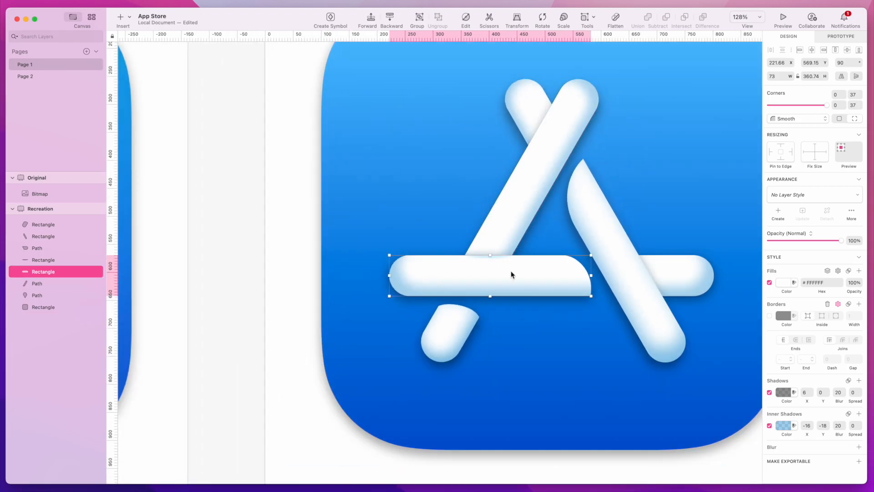
- Duplicate the crossbar's long left piece in place and turn off the copy's inner shadow and shadow
{"action": "key", "text": "super+d"}
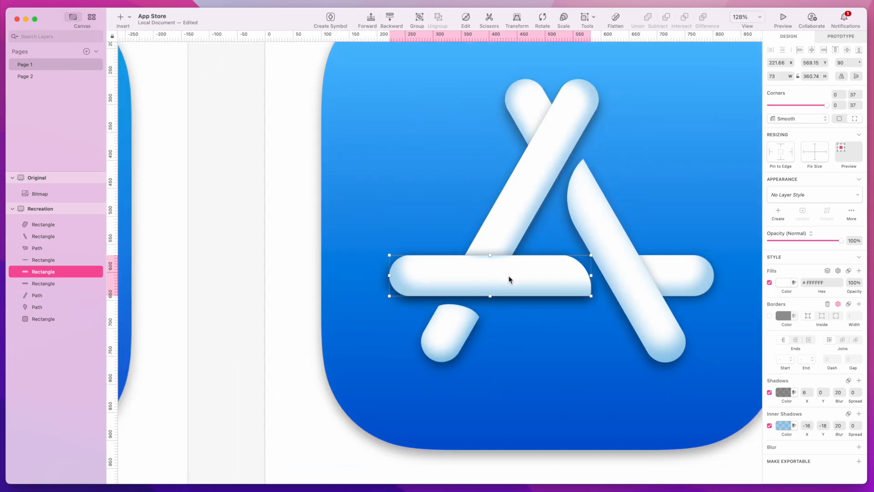
{"action": "left_click", "coordinate": [769, 425]}
{"action": "left_click", "coordinate": [770, 392]}
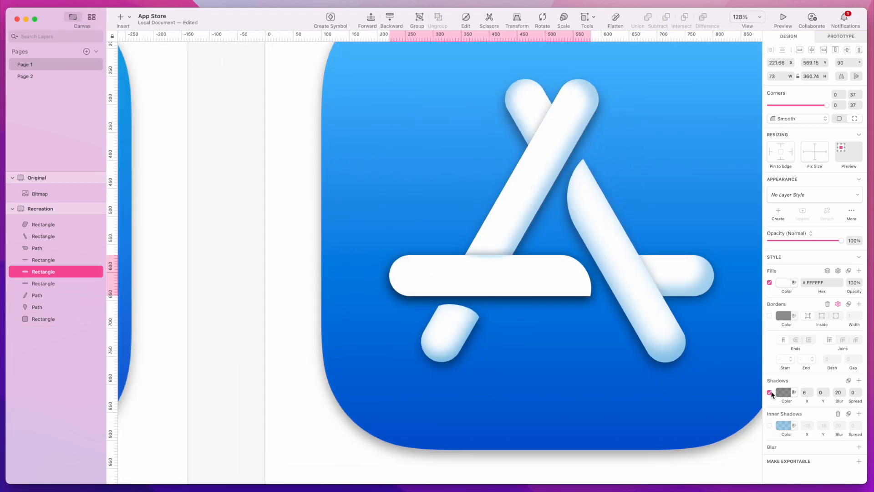
- Add points to the crossbar copy's upper edge where both sides of the long diagonal bar meet it
{"action": "scroll", "coordinate": [489, 269], "scroll_direction": "up", "scroll_amount": 5}
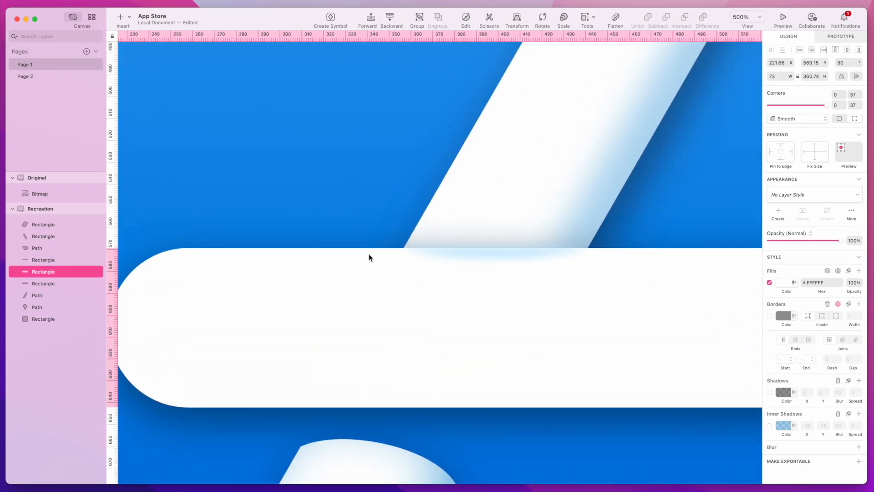
{"action": "scroll", "coordinate": [410, 254], "scroll_direction": "up", "scroll_amount": 10}
{"action": "scroll", "coordinate": [391, 230], "scroll_direction": "up", "scroll_amount": 4}
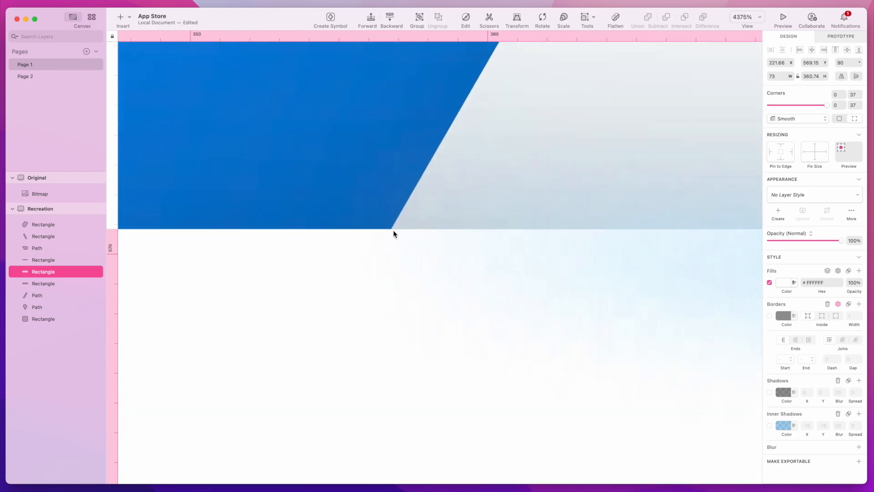
{"action": "double_click", "coordinate": [402, 266]}
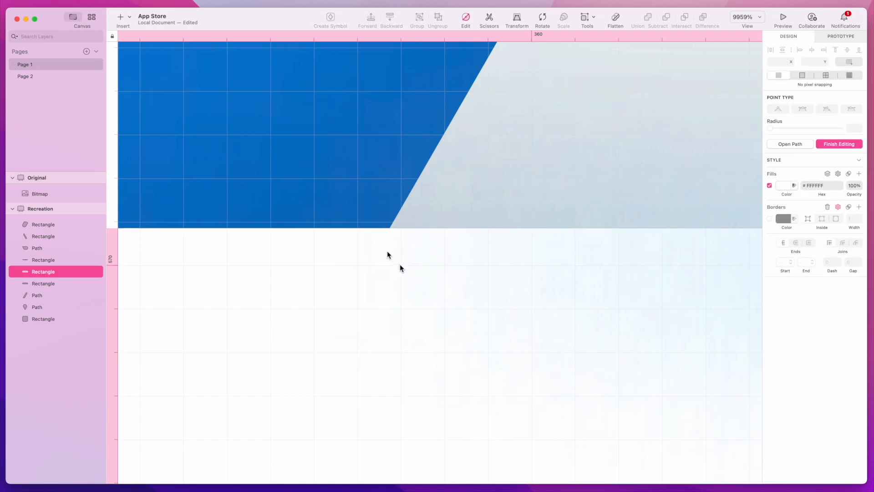
{"action": "left_click", "coordinate": [389, 228]}
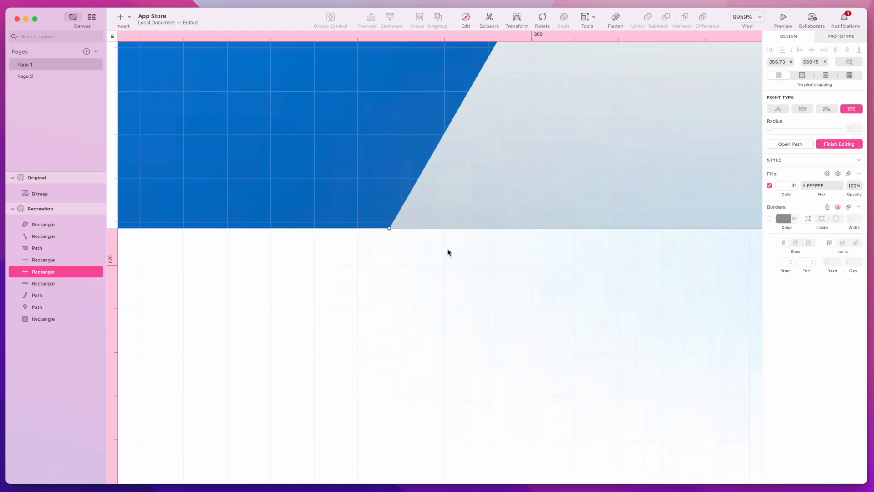
{"action": "scroll", "coordinate": [457, 251], "scroll_direction": "right", "scroll_amount": 10}
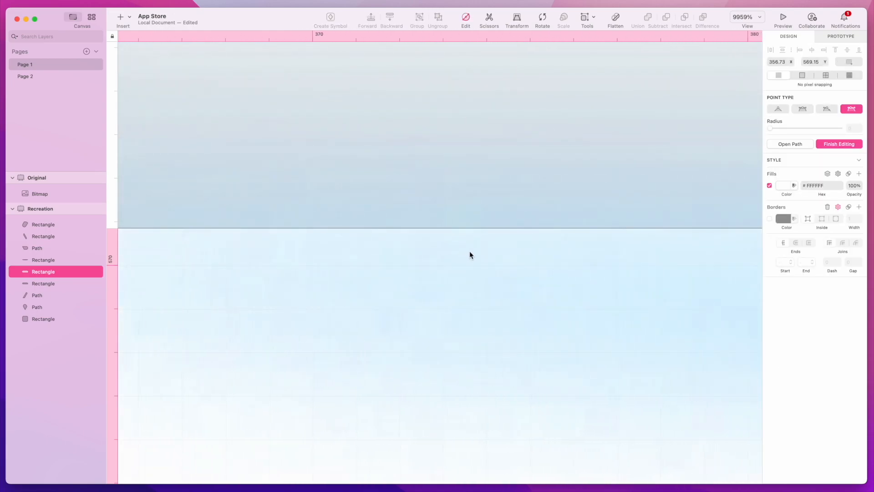
{"action": "scroll", "coordinate": [469, 254], "scroll_direction": "down", "scroll_amount": 5}
{"action": "scroll", "coordinate": [506, 257], "scroll_direction": "down", "scroll_amount": 8}
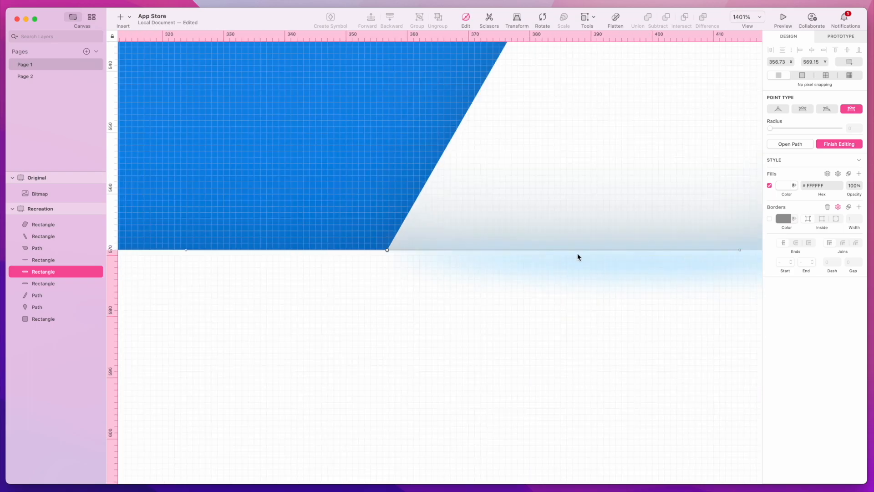
{"action": "scroll", "coordinate": [494, 256], "scroll_direction": "up", "scroll_amount": 2}
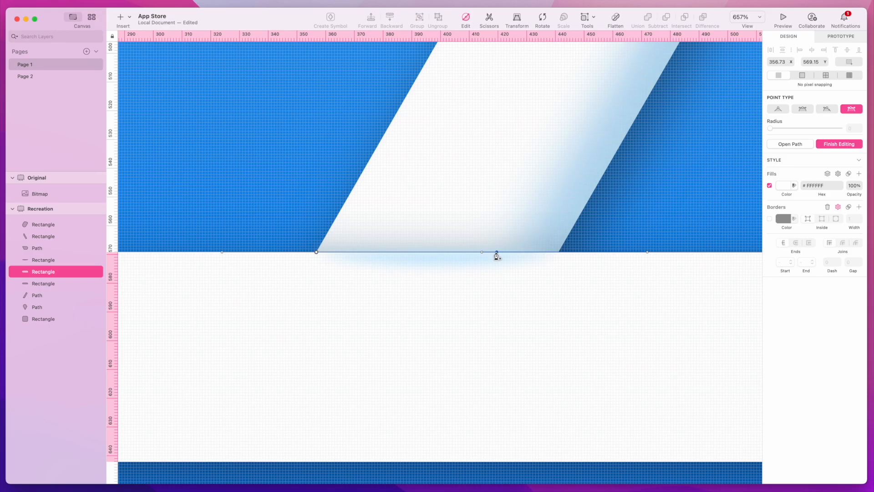
{"action": "left_click", "coordinate": [554, 251]}
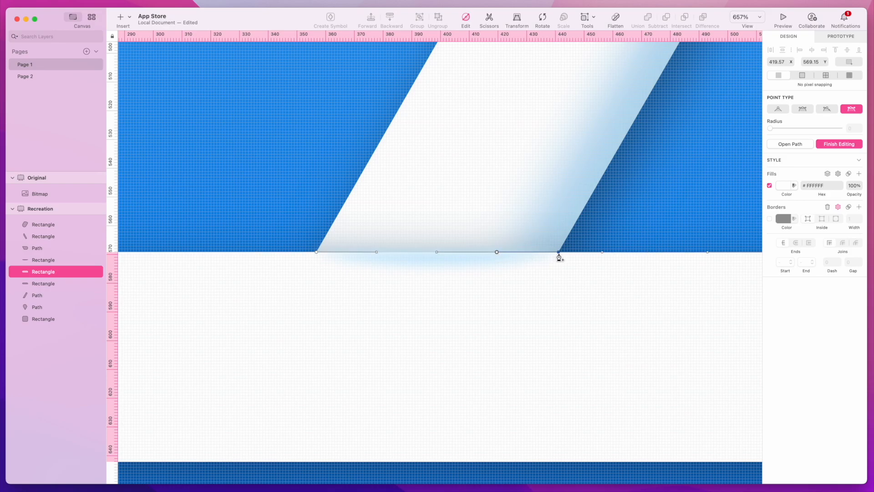
{"action": "scroll", "coordinate": [560, 257], "scroll_direction": "up", "scroll_amount": 15}
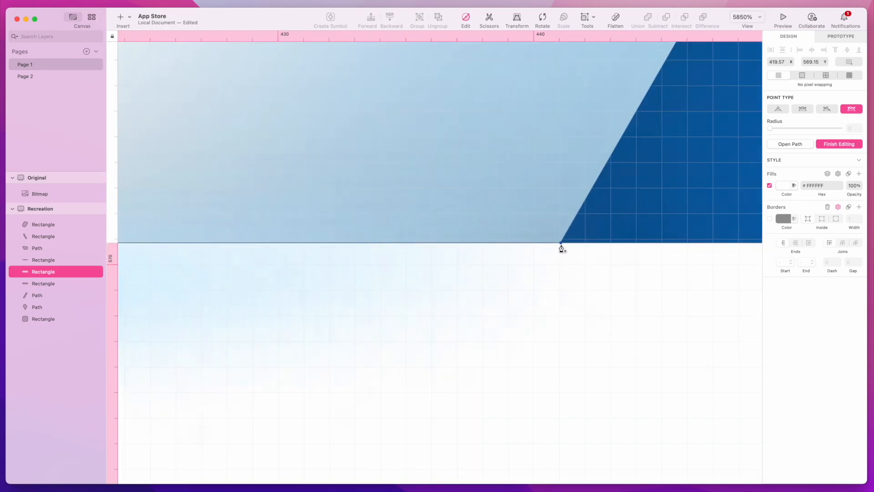
{"action": "scroll", "coordinate": [559, 248], "scroll_direction": "down", "scroll_amount": 20}
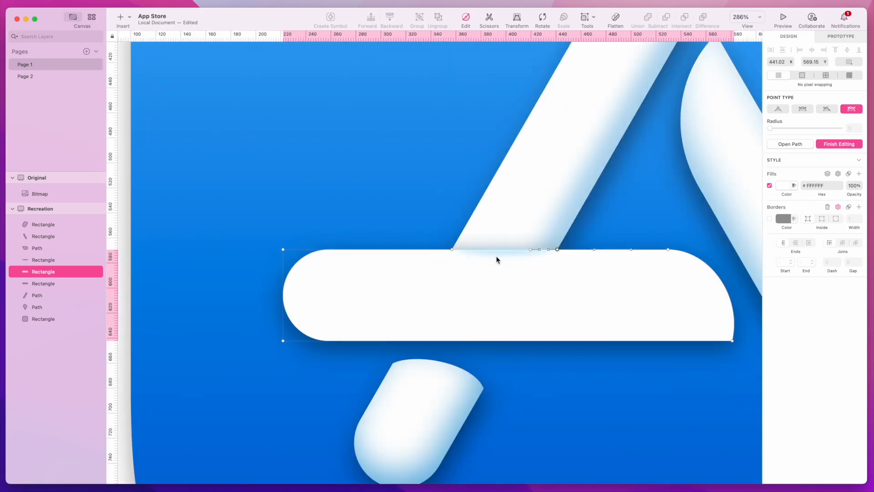
- Delete the crossbar copy's points at both ends, keeping only those along the base of the long diagonal bar
{"action": "left_click_drag", "start_coordinate": [244, 225], "coordinate": [362, 386]}
{"action": "key", "text": "Delete"}
{"action": "left_click_drag", "start_coordinate": [747, 380], "coordinate": [656, 226]}
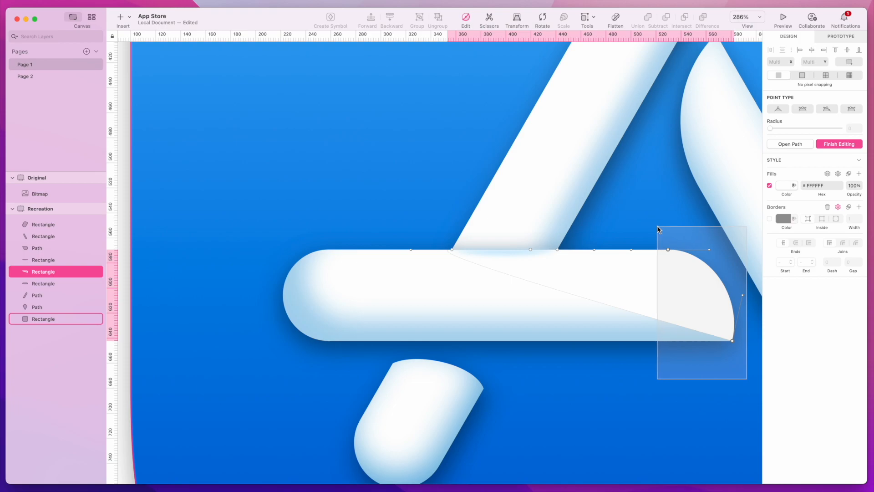
{"action": "key", "text": "Delete"}
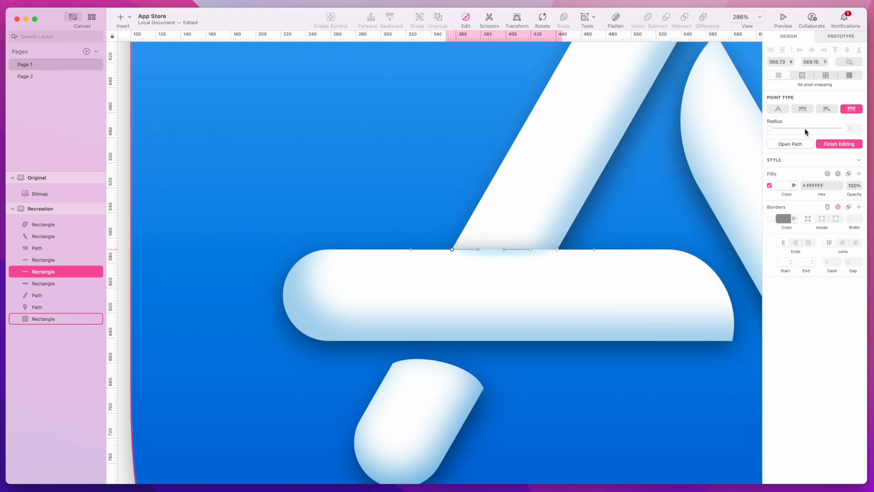
- Bend the remaining shape into a shallow dome over the diagonal bar's base by adjusting its two outer points' handles independently
{"action": "left_click", "coordinate": [828, 109]}
{"action": "left_click_drag", "start_coordinate": [452, 249], "coordinate": [485, 197]}
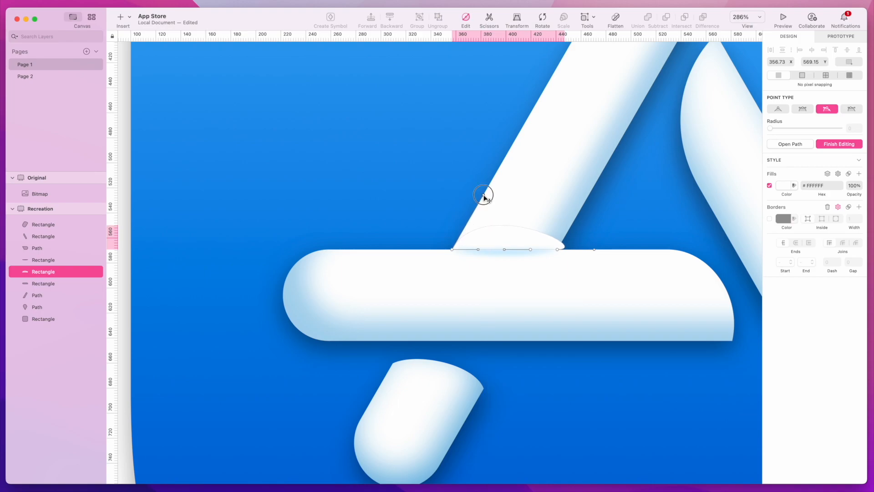
{"action": "left_click", "coordinate": [557, 249]}
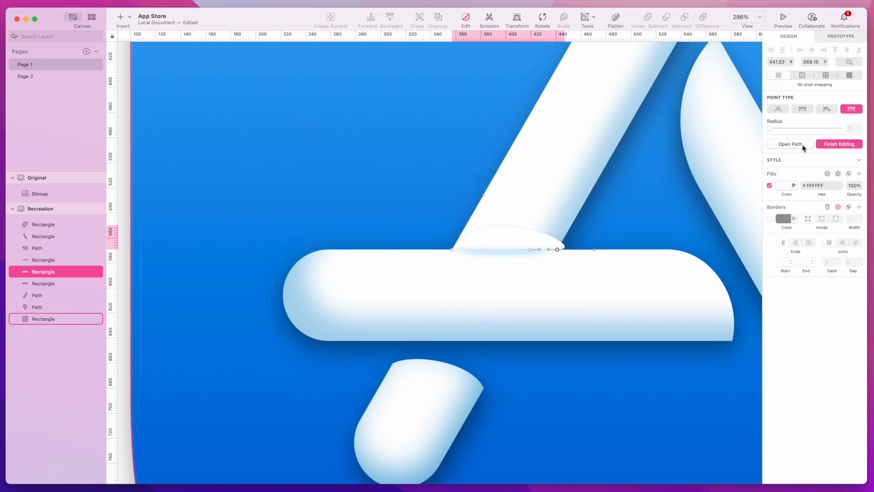
{"action": "left_click", "coordinate": [827, 112]}
{"action": "left_click_drag", "start_coordinate": [594, 251], "coordinate": [561, 245]}
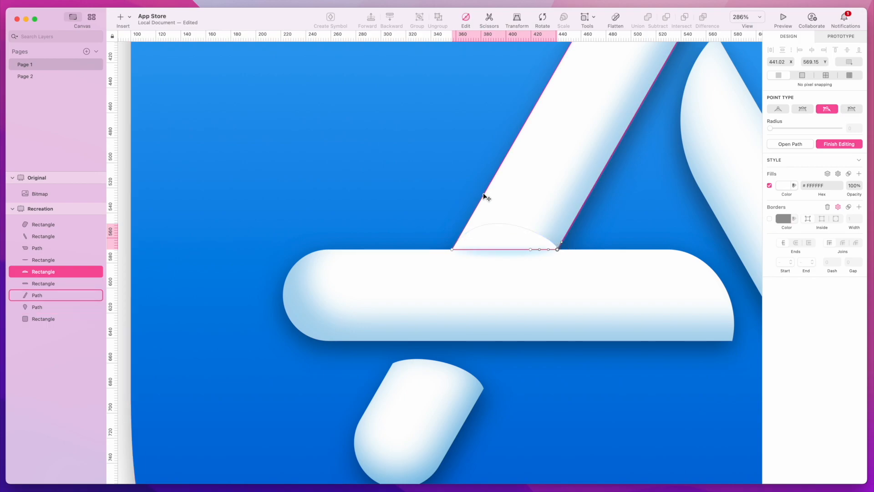
{"action": "left_click_drag", "start_coordinate": [483, 195], "coordinate": [469, 219]}
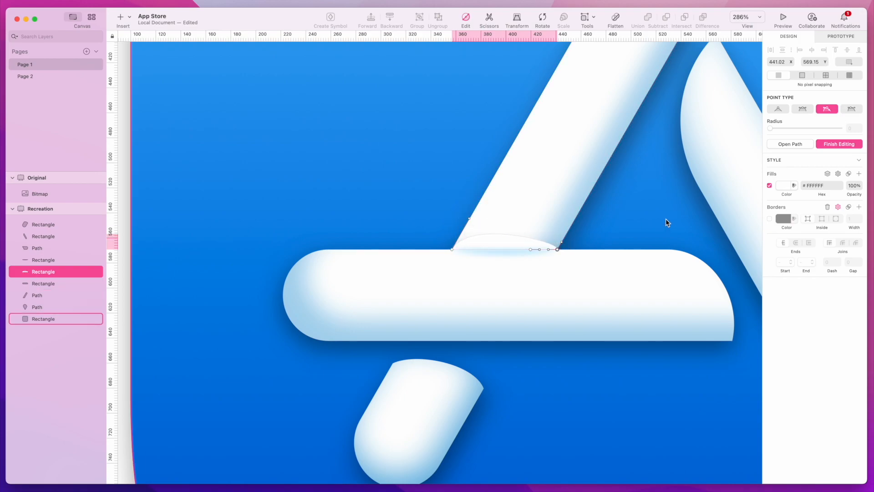
- Finish editing the dome-shaped copy at the diagonal bar's base and delete it
{"action": "key", "text": "Escape"}
{"action": "left_click", "coordinate": [645, 223]}
{"action": "scroll", "coordinate": [520, 267], "scroll_direction": "down", "scroll_amount": 5}
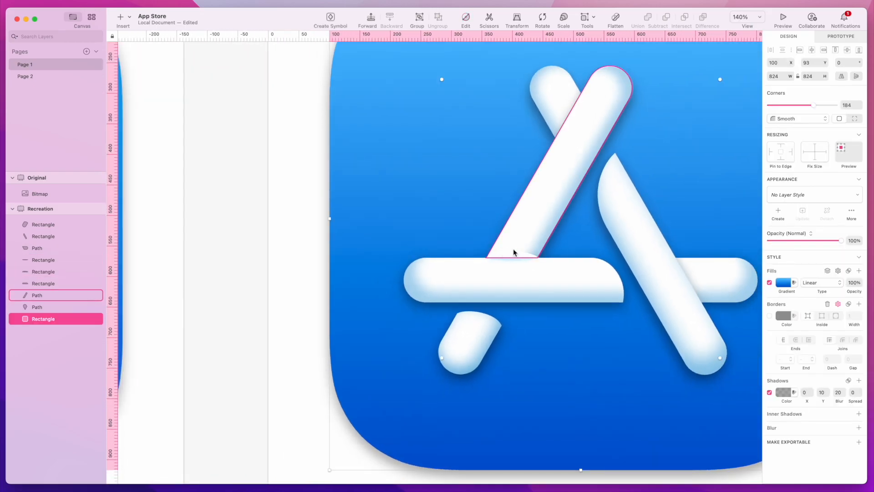
{"action": "scroll", "coordinate": [536, 302], "scroll_direction": "up", "scroll_amount": 4}
{"action": "scroll", "coordinate": [537, 305], "scroll_direction": "up", "scroll_amount": 4}
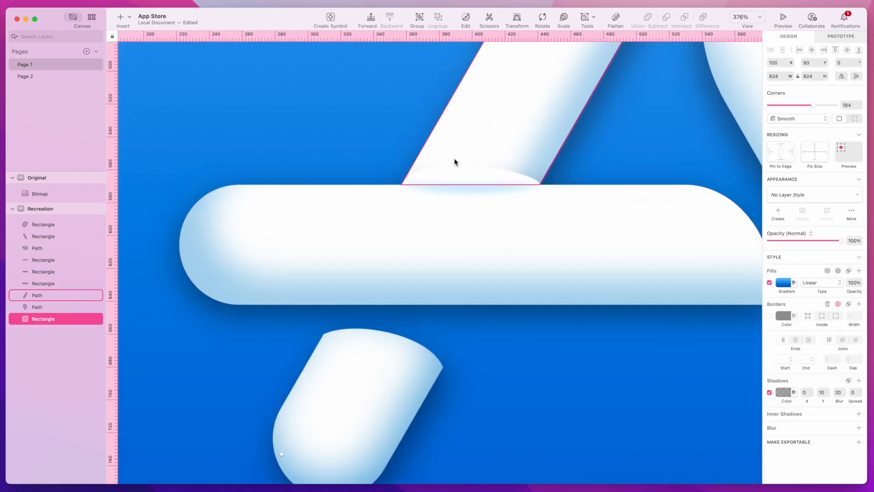
{"action": "left_click", "coordinate": [459, 173]}
{"action": "scroll", "coordinate": [504, 264], "scroll_direction": "down", "scroll_amount": 6}
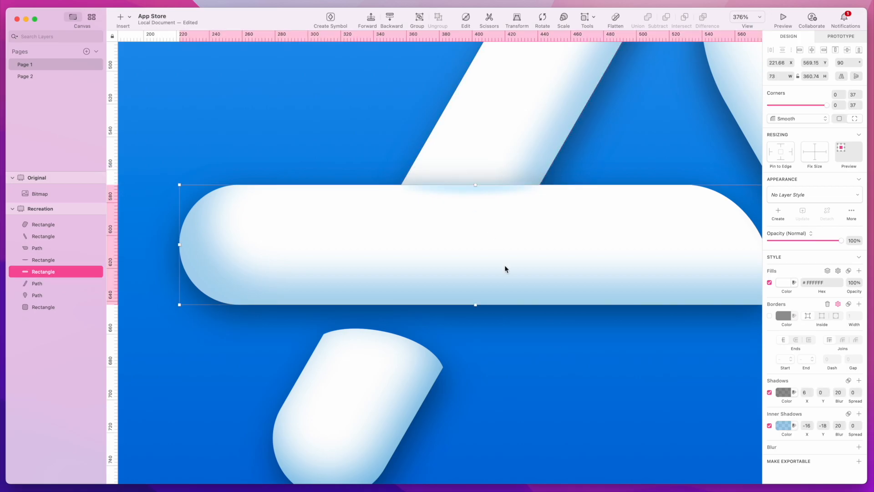
- Compare the recreation with the original icon and set the crossbar sliver's fill to #CAE9FF
{"action": "key", "text": "Escape"}
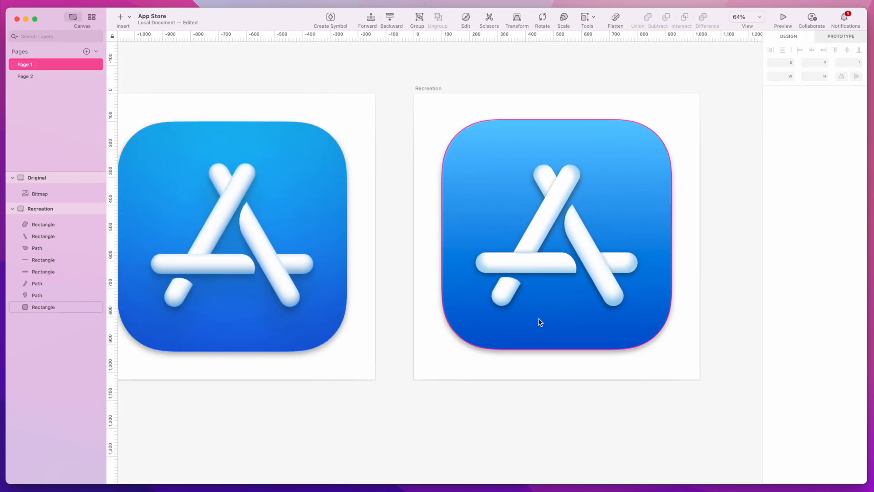
{"action": "scroll", "coordinate": [527, 257], "scroll_direction": "up", "scroll_amount": 1}
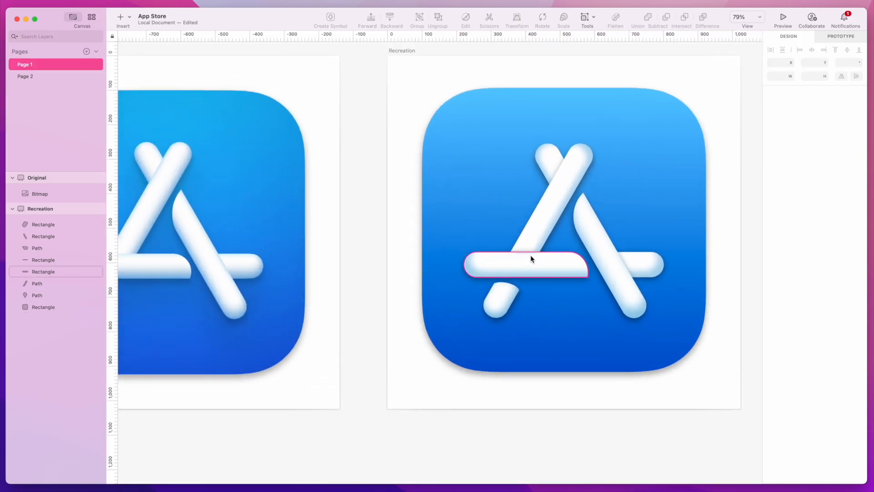
{"action": "scroll", "coordinate": [527, 256], "scroll_direction": "up", "scroll_amount": 3}
{"action": "left_click", "coordinate": [526, 254]}
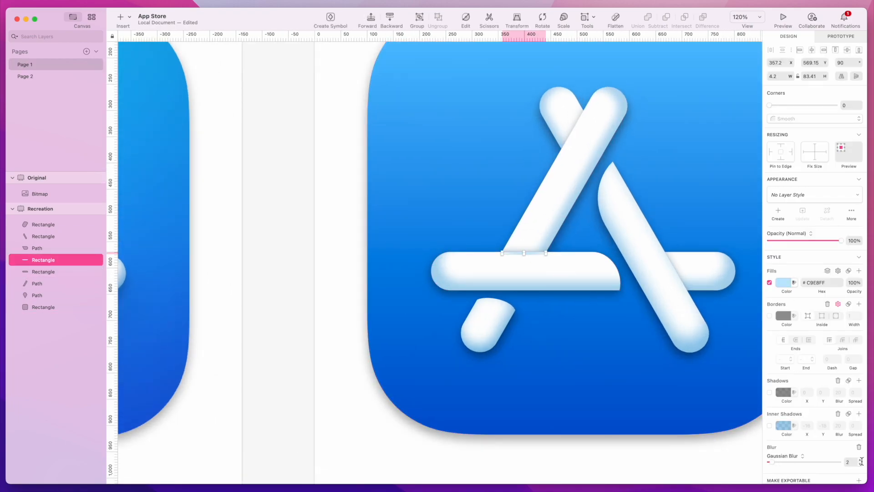
{"action": "left_click", "coordinate": [784, 283]}
{"action": "left_click_drag", "start_coordinate": [791, 323], "coordinate": [789, 324]}
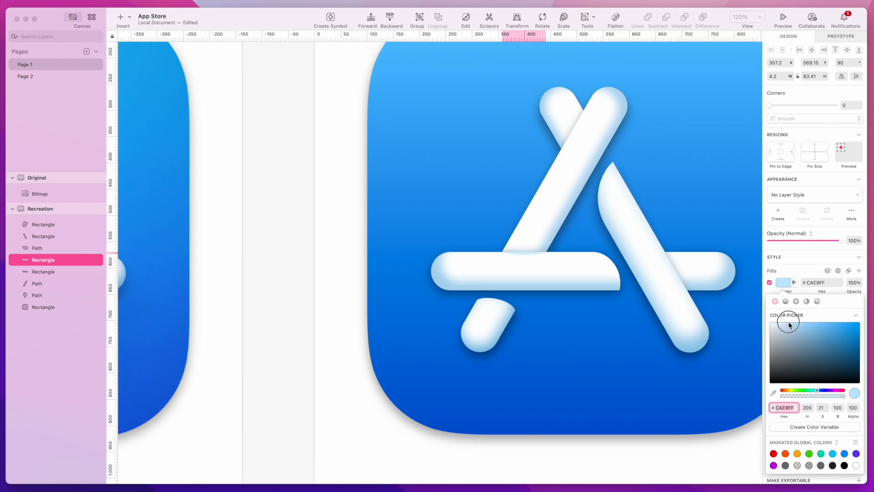
{"action": "left_click", "coordinate": [681, 435]}
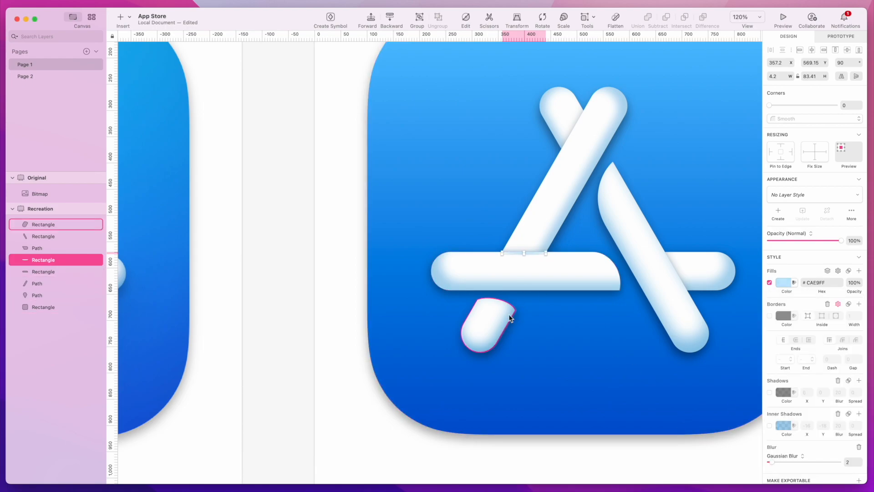
- Duplicate the long diagonal bar in place and turn off the copy's shadow and inner shadow
{"action": "left_click", "coordinate": [580, 127]}
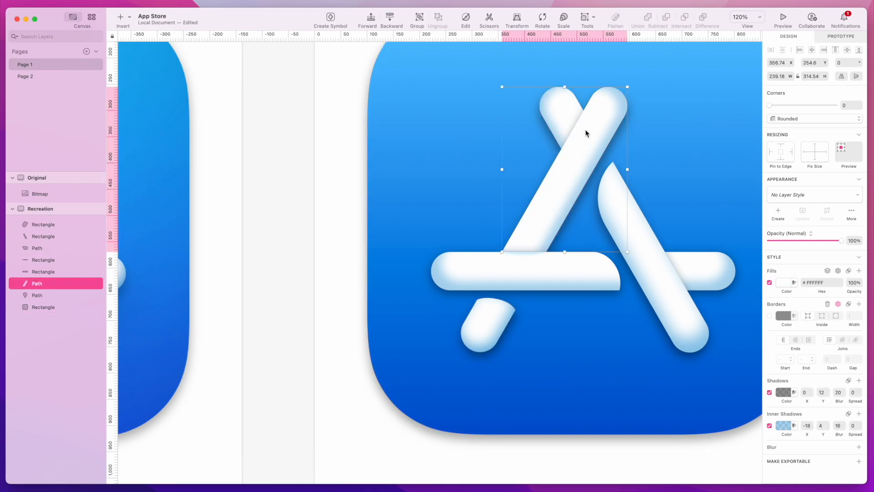
{"action": "scroll", "coordinate": [585, 133], "scroll_direction": "up", "scroll_amount": 5}
{"action": "scroll", "coordinate": [586, 134], "scroll_direction": "down", "scroll_amount": 5}
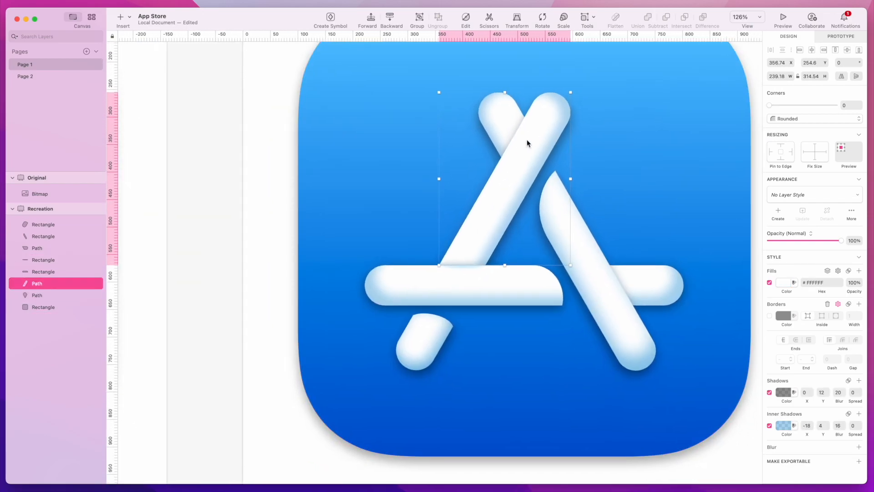
{"action": "key", "text": "super+d"}
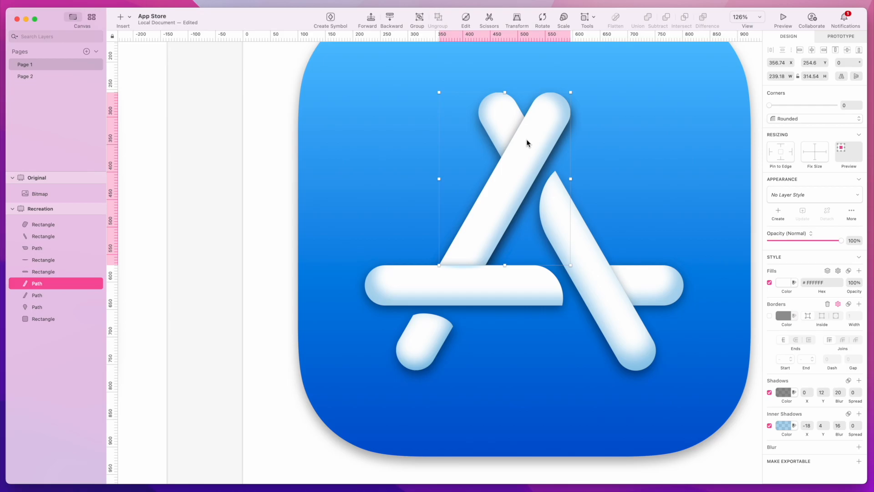
{"action": "left_click", "coordinate": [770, 392]}
{"action": "left_click", "coordinate": [770, 425]}
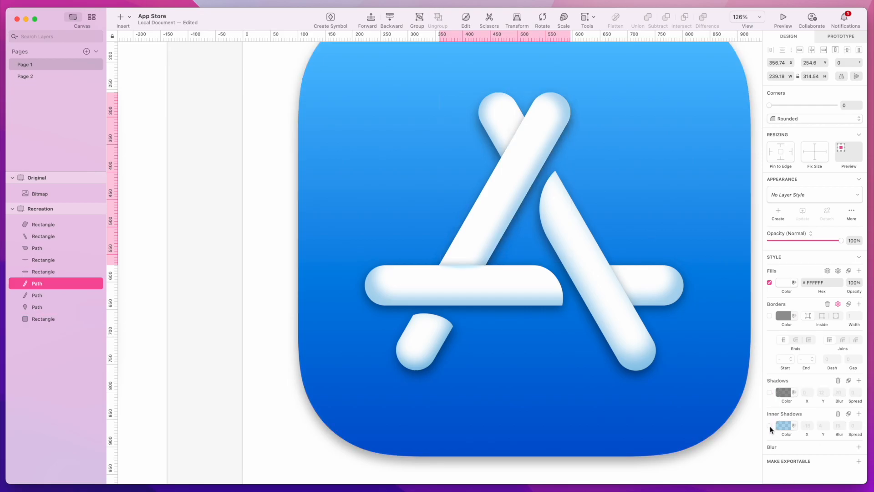
- Add two points to the diagonal copy's edge where both sides of the short upper bar piece meet it
{"action": "scroll", "coordinate": [508, 221], "scroll_direction": "up", "scroll_amount": 1}
{"action": "double_click", "coordinate": [521, 205]}
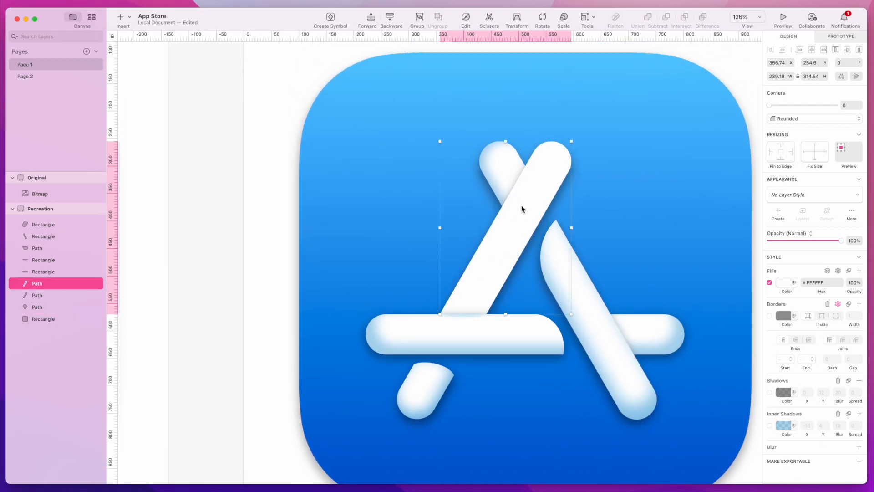
{"action": "scroll", "coordinate": [521, 205], "scroll_direction": "up", "scroll_amount": 6}
{"action": "scroll", "coordinate": [451, 213], "scroll_direction": "up", "scroll_amount": 10}
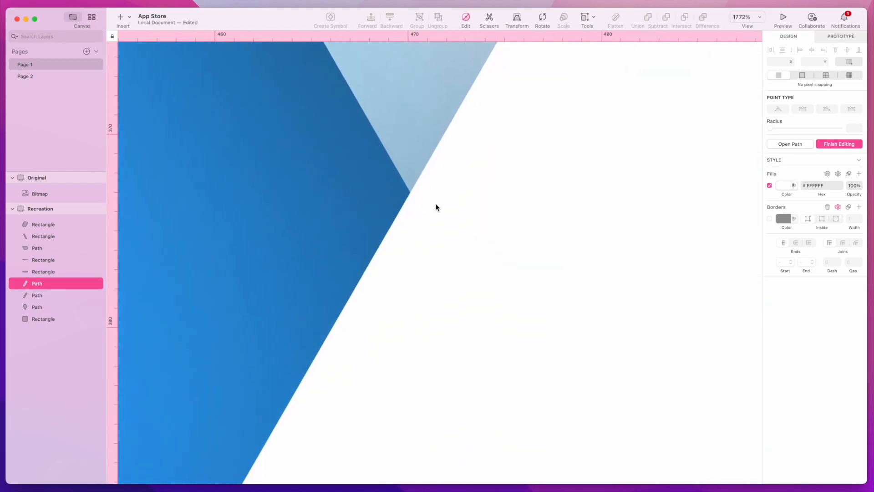
{"action": "left_click", "coordinate": [408, 192]}
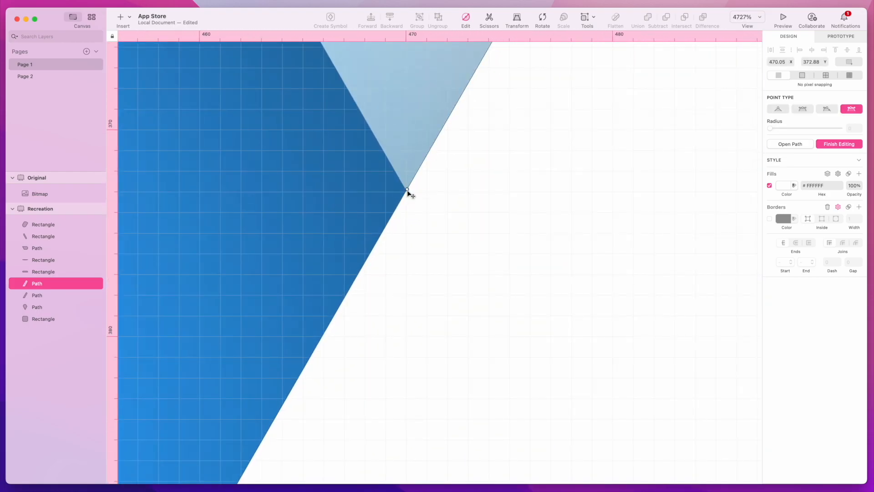
{"action": "scroll", "coordinate": [419, 190], "scroll_direction": "up", "scroll_amount": 5}
{"action": "scroll", "coordinate": [420, 189], "scroll_direction": "up", "scroll_amount": 10}
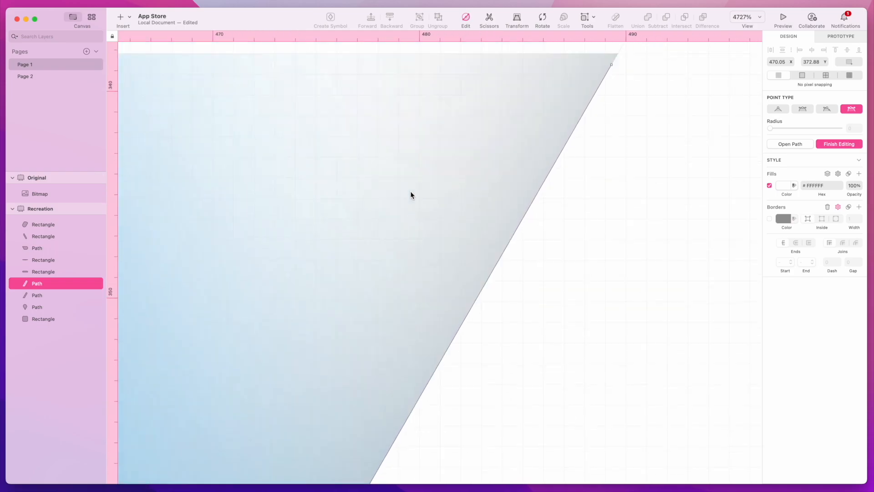
{"action": "scroll", "coordinate": [410, 194], "scroll_direction": "down", "scroll_amount": 15}
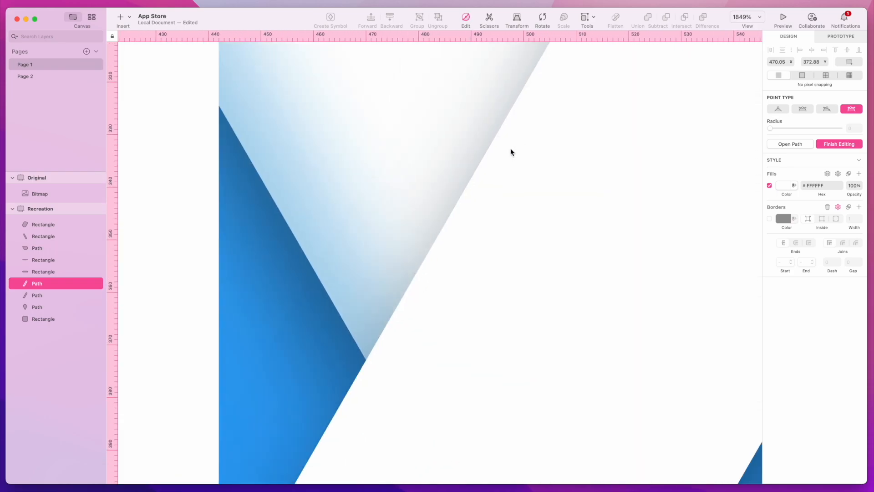
{"action": "scroll", "coordinate": [492, 160], "scroll_direction": "up", "scroll_amount": 10}
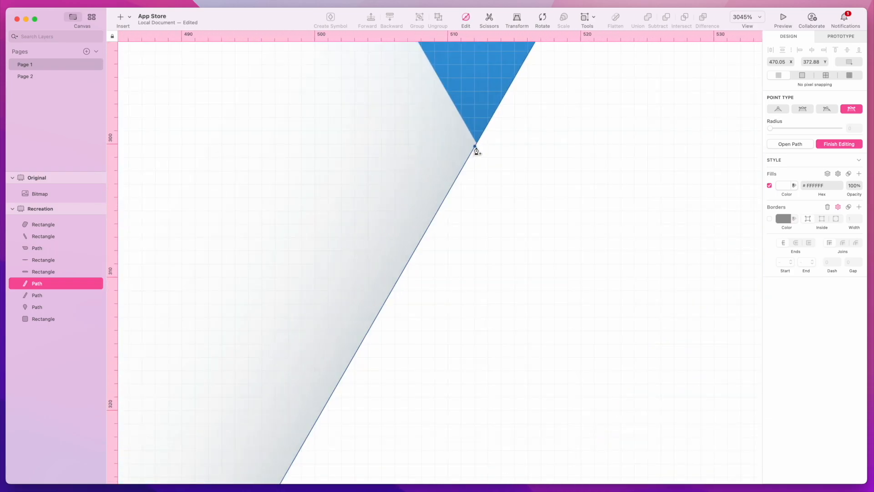
{"action": "left_click", "coordinate": [476, 141]}
{"action": "scroll", "coordinate": [511, 194], "scroll_direction": "down", "scroll_amount": 12}
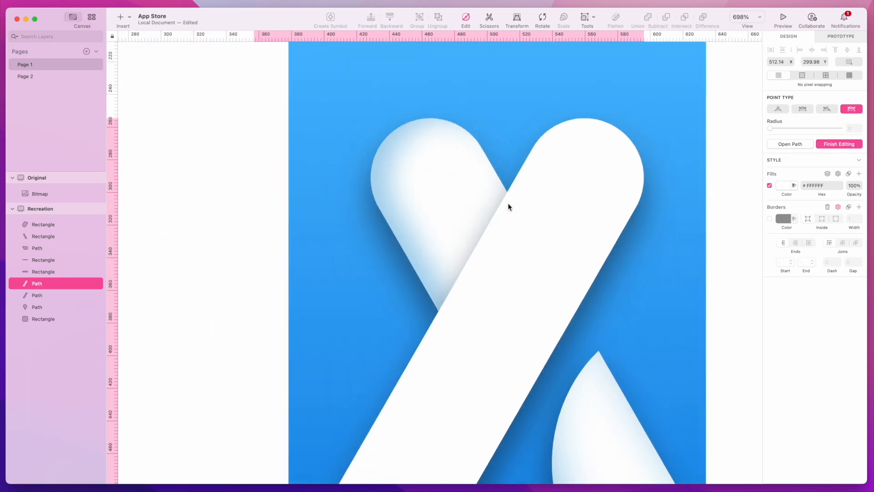
- Delete the diagonal copy's upper and lower end points, keeping only the two points where it meets the short upper piece
{"action": "scroll", "coordinate": [509, 207], "scroll_direction": "down", "scroll_amount": 4}
{"action": "left_click_drag", "start_coordinate": [518, 114], "coordinate": [669, 216]}
{"action": "key", "text": "BackSpace"}
{"action": "scroll", "coordinate": [665, 216], "scroll_direction": "down", "scroll_amount": 5}
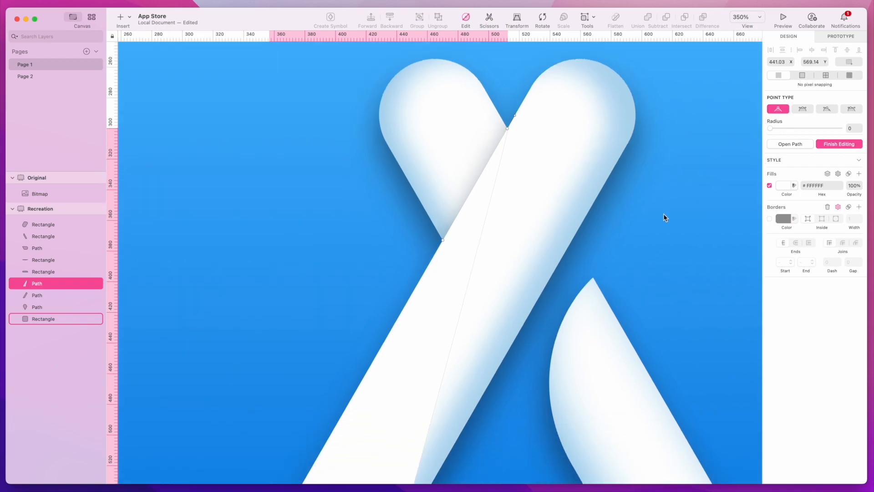
{"action": "left_click_drag", "start_coordinate": [256, 386], "coordinate": [530, 469]}
{"action": "key", "text": "BackSpace"}
- Bend the remaining path's curve handles into the diagonal bar to form a thin sliver, and finish editing it
{"action": "scroll", "coordinate": [534, 333], "scroll_direction": "up", "scroll_amount": 5}
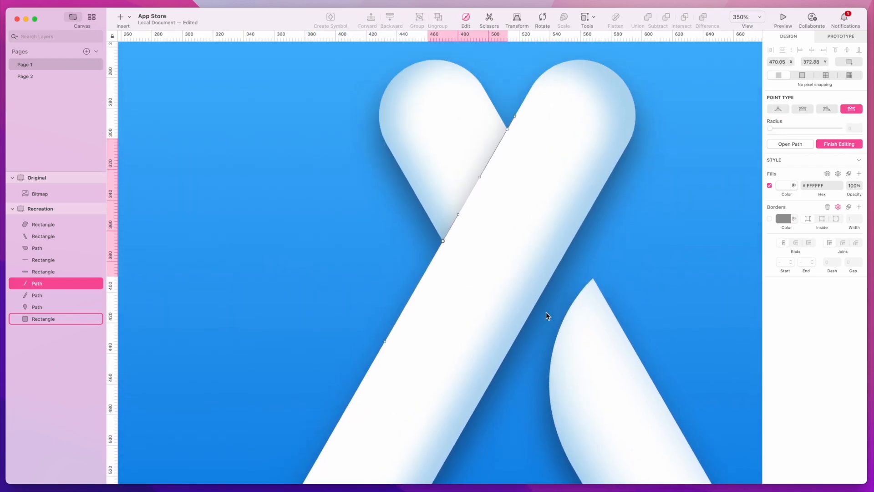
{"action": "scroll", "coordinate": [456, 254], "scroll_direction": "up", "scroll_amount": 3}
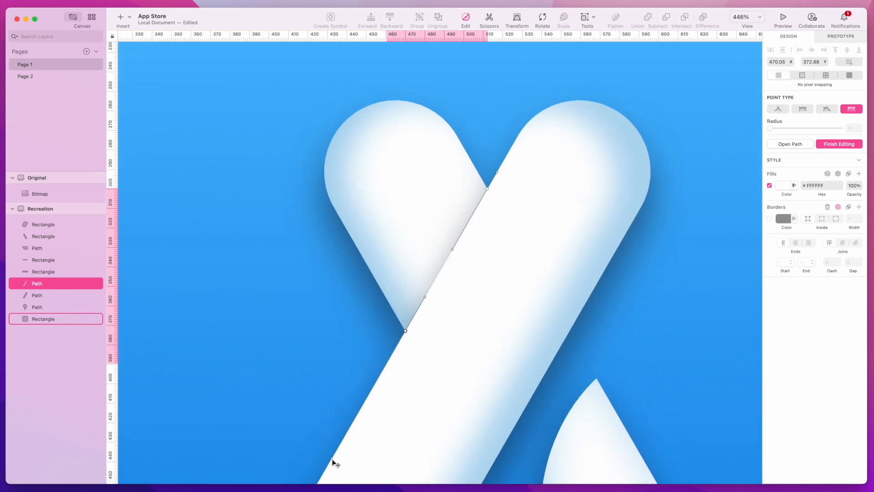
{"action": "left_click_drag", "start_coordinate": [333, 461], "coordinate": [441, 290]}
{"action": "left_click", "coordinate": [488, 189]}
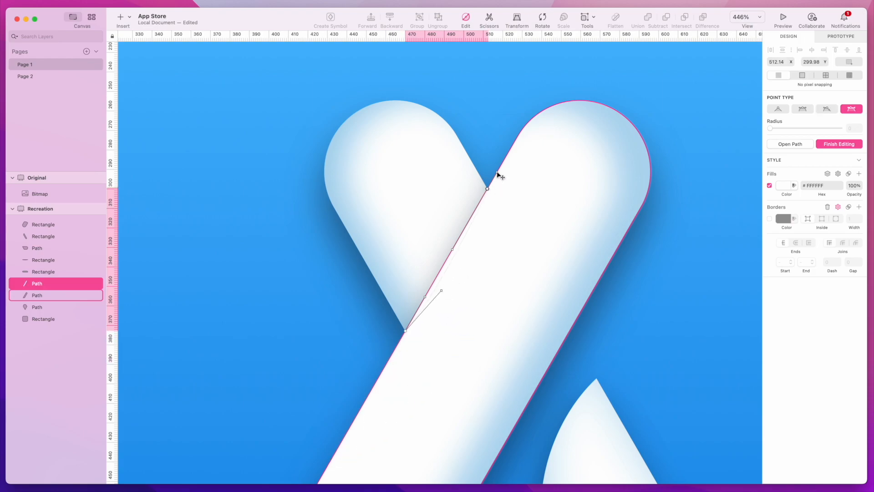
{"action": "key", "text": "3"}
{"action": "left_click_drag", "start_coordinate": [497, 173], "coordinate": [474, 233]}
{"action": "key", "text": "Escape"}
{"action": "scroll", "coordinate": [660, 297], "scroll_direction": "down", "scroll_amount": 5}
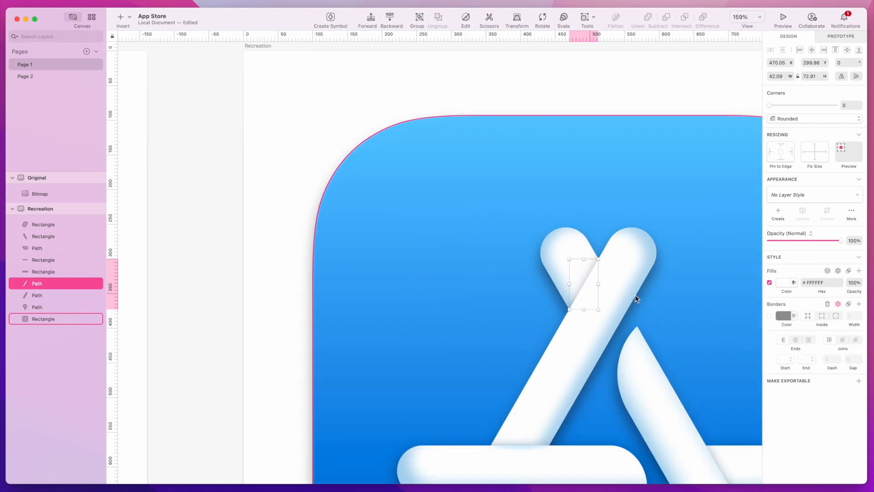
- Copy the crossbar sliver's style, with #CAE9FF fill and Gaussian blur 2, onto the upper sliver
{"action": "left_click", "coordinate": [511, 447]}
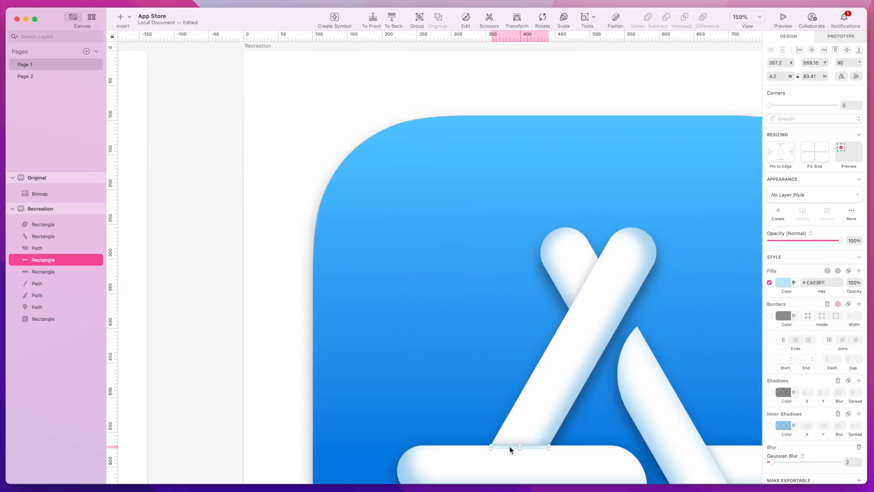
{"action": "left_click", "coordinate": [589, 275]}
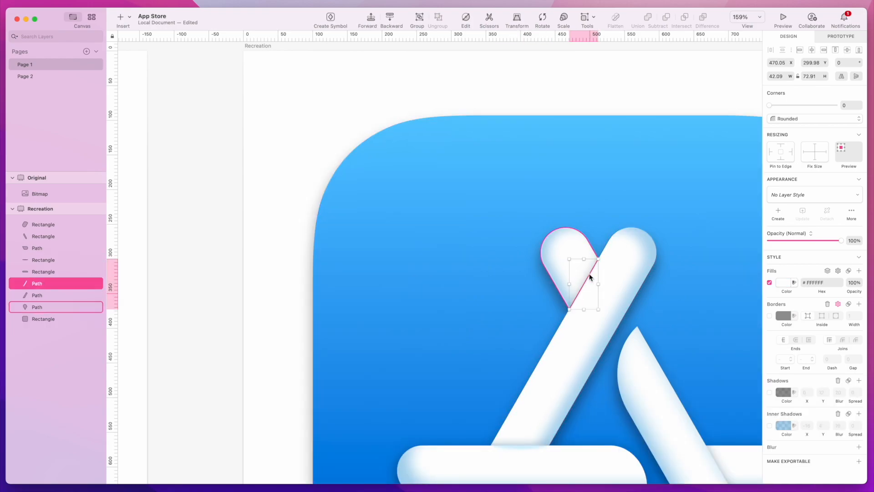
{"action": "left_click", "coordinate": [664, 298]}
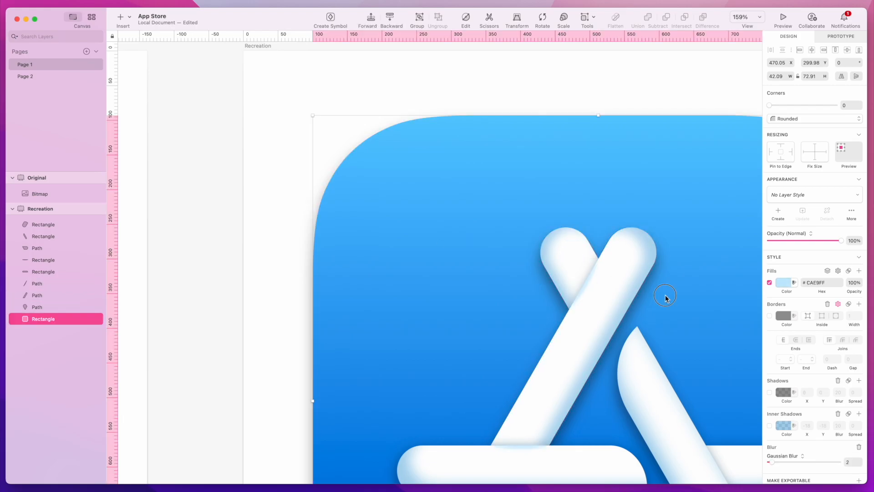
- Duplicate the right diagonal bar in place and turn off the copy's shadow and inner shadow
{"action": "scroll", "coordinate": [662, 297], "scroll_direction": "down", "scroll_amount": 3}
{"action": "scroll", "coordinate": [662, 297], "scroll_direction": "right", "scroll_amount": 2}
{"action": "scroll", "coordinate": [662, 293], "scroll_direction": "down", "scroll_amount": 5}
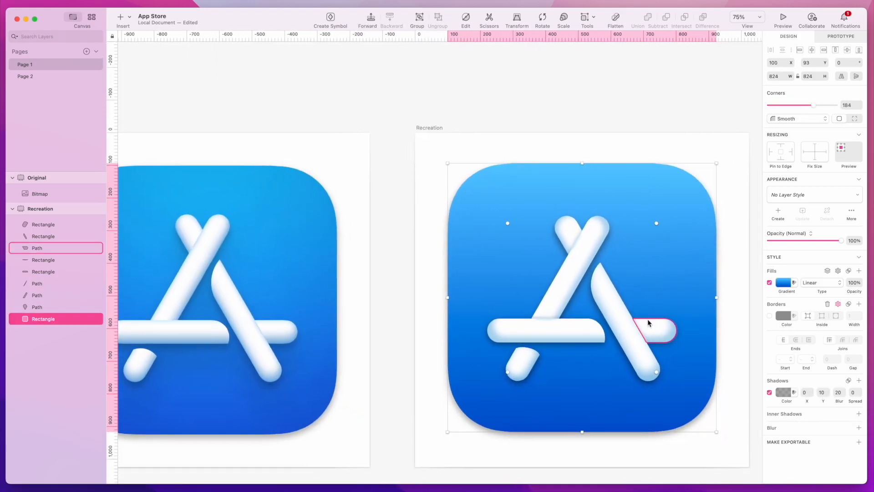
{"action": "scroll", "coordinate": [646, 319], "scroll_direction": "down", "scroll_amount": 2}
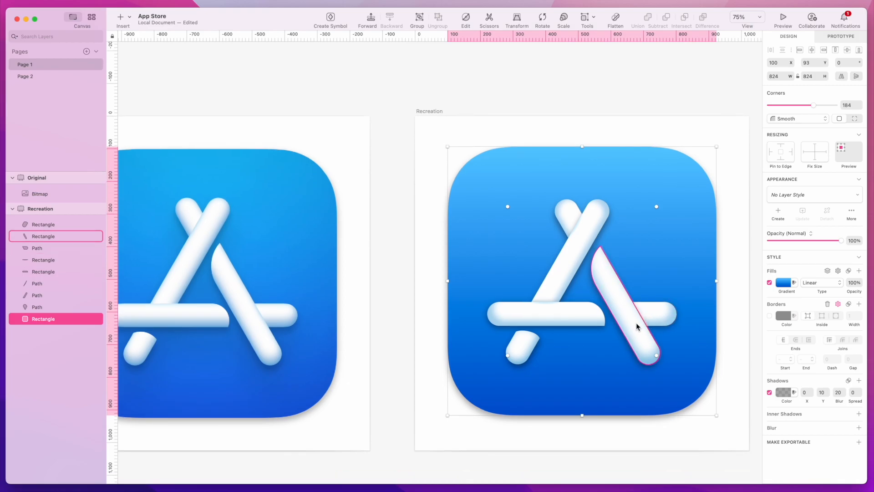
{"action": "left_click", "coordinate": [636, 322]}
{"action": "scroll", "coordinate": [638, 318], "scroll_direction": "up", "scroll_amount": 5}
{"action": "scroll", "coordinate": [617, 318], "scroll_direction": "right", "scroll_amount": 2}
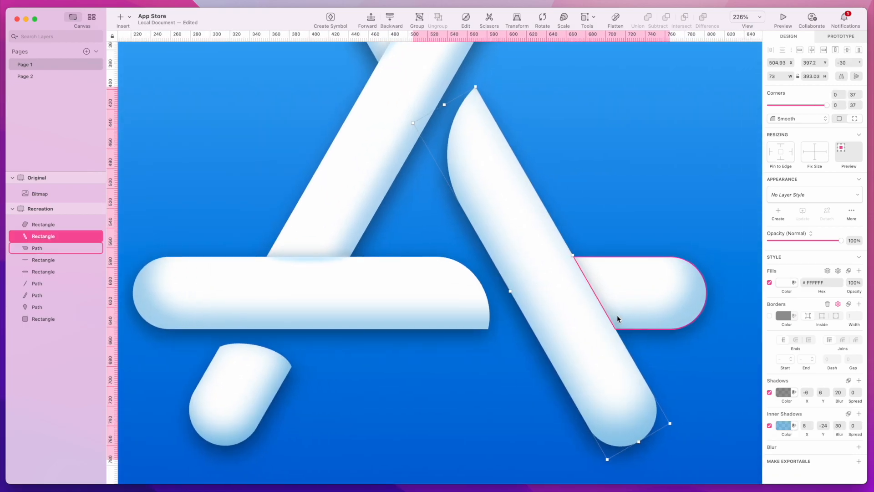
{"action": "key", "text": "super+d"}
{"action": "key", "text": "Return"}
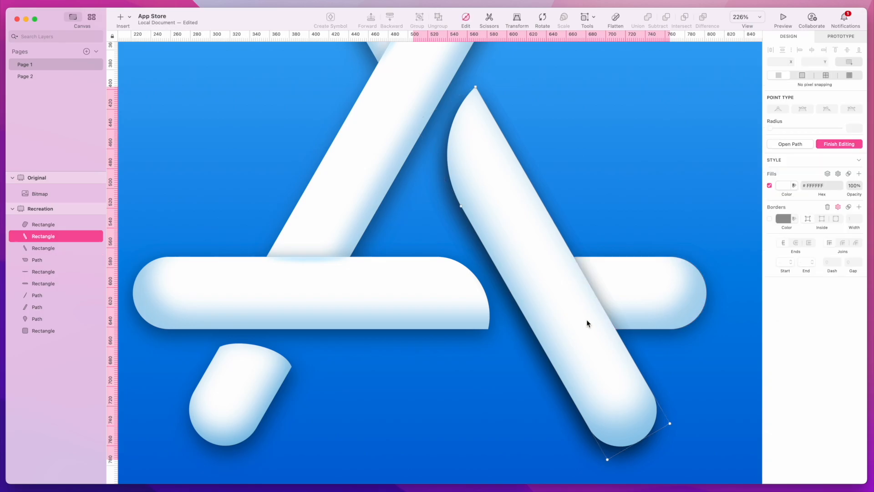
{"action": "left_click", "coordinate": [708, 365]}
{"action": "key", "text": "super+alt+v"}
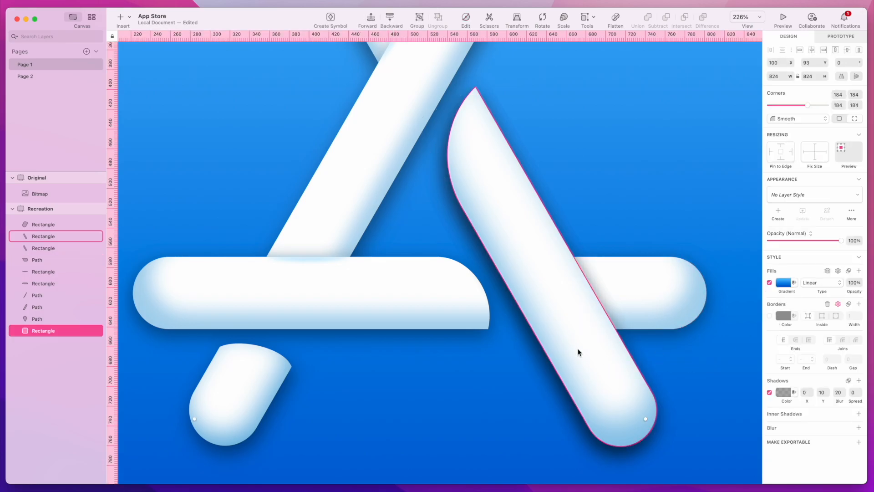
{"action": "left_click", "coordinate": [769, 392]}
{"action": "left_click", "coordinate": [770, 425]}
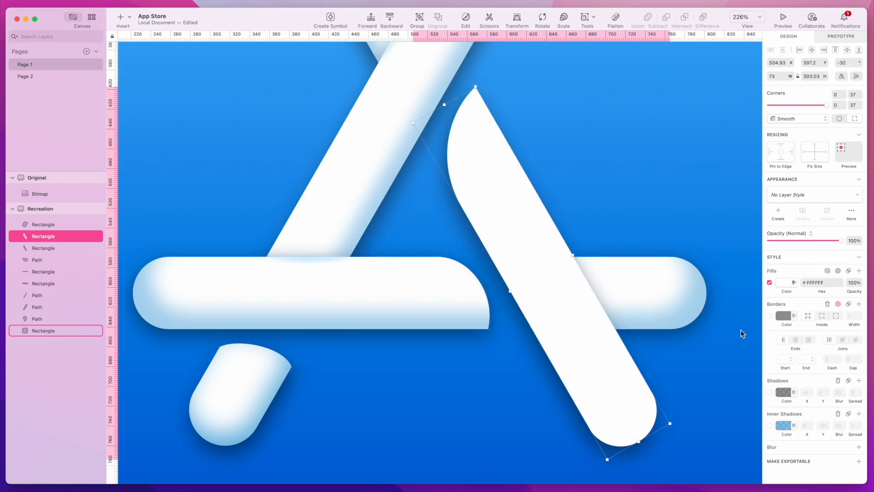
- Add two points to the right diagonal copy's edge where the short crossbar piece's upper and lower sides meet it
{"action": "double_click", "coordinate": [567, 315]}
{"action": "scroll", "coordinate": [581, 282], "scroll_direction": "up", "scroll_amount": 10}
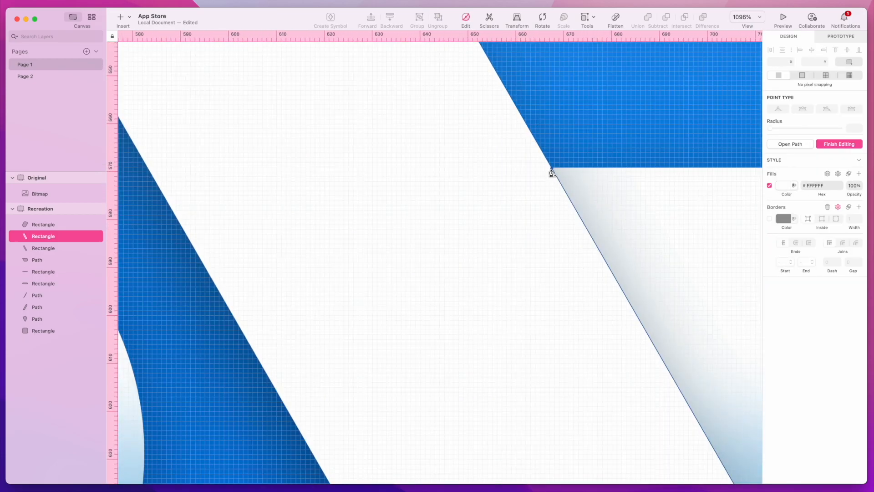
{"action": "left_click", "coordinate": [551, 171]}
{"action": "scroll", "coordinate": [602, 231], "scroll_direction": "right", "scroll_amount": 10}
{"action": "scroll", "coordinate": [603, 232], "scroll_direction": "down", "scroll_amount": 5}
{"action": "scroll", "coordinate": [603, 228], "scroll_direction": "down", "scroll_amount": 3}
{"action": "scroll", "coordinate": [603, 228], "scroll_direction": "right", "scroll_amount": 1}
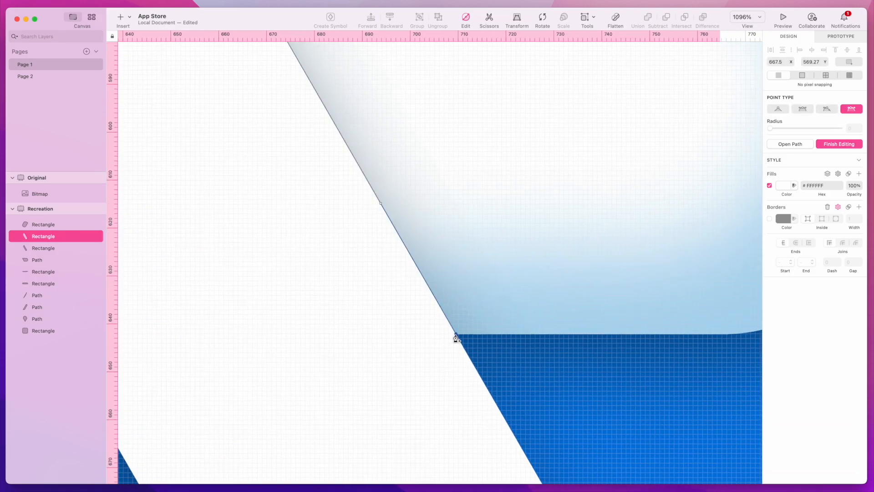
{"action": "left_click", "coordinate": [456, 338]}
- Delete the right diagonal copy's end points, keeping only the two newly added edge points
{"action": "scroll", "coordinate": [484, 336], "scroll_direction": "down", "scroll_amount": 15}
{"action": "left_click_drag", "start_coordinate": [367, 162], "coordinate": [416, 308]}
{"action": "key", "text": "BackSpace"}
{"action": "left_click_drag", "start_coordinate": [525, 432], "coordinate": [460, 371]}
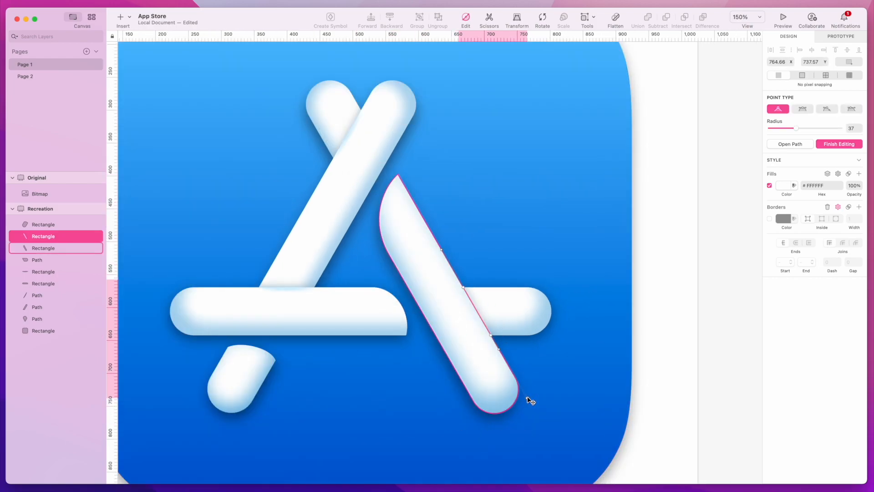
- Make the upper point disconnected, bend the curve handles into the right diagonal bar to form a thin sliver, and finish editing
{"action": "left_click", "coordinate": [491, 335]}
{"action": "left_click", "coordinate": [463, 288]}
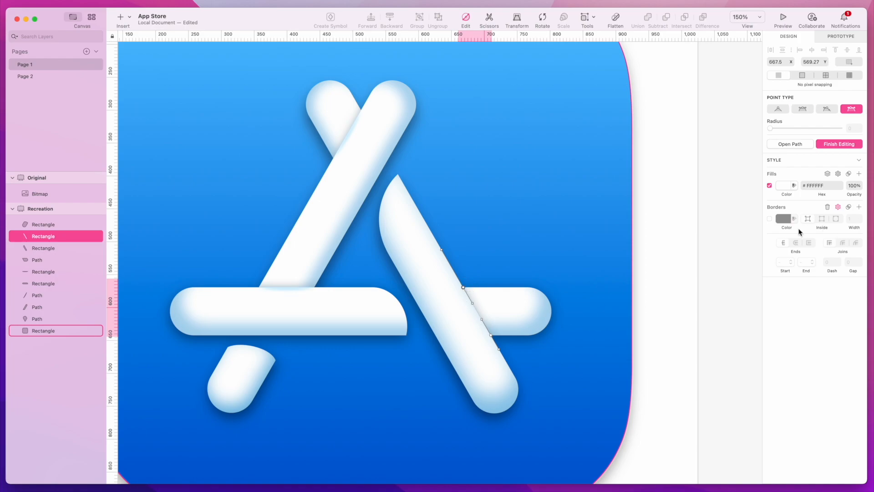
{"action": "left_click", "coordinate": [827, 109]}
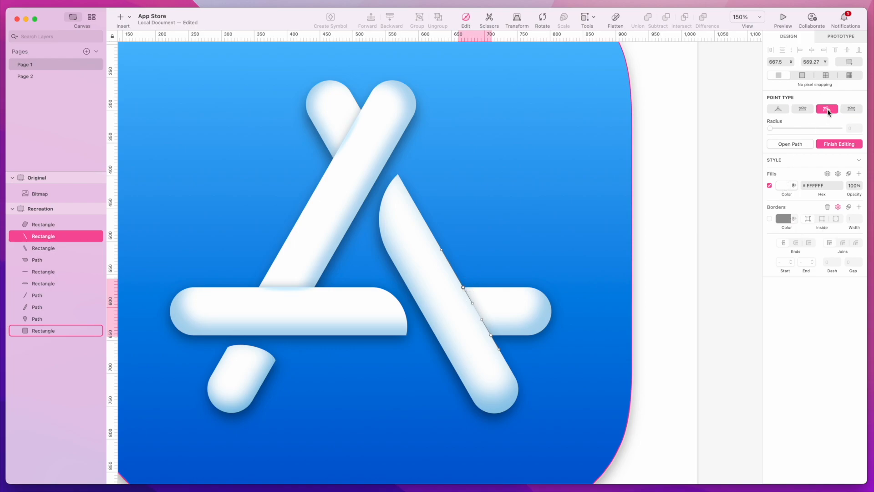
{"action": "left_click_drag", "start_coordinate": [440, 251], "coordinate": [467, 309]}
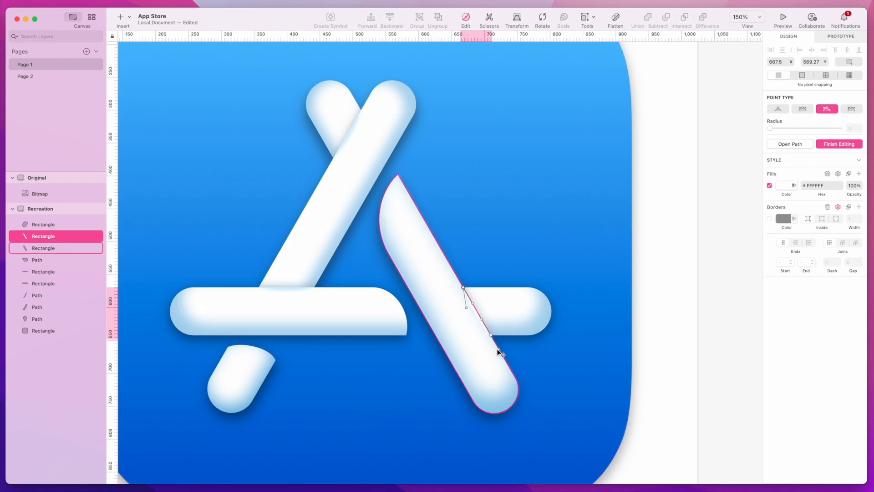
{"action": "left_click_drag", "start_coordinate": [482, 319], "coordinate": [480, 322]}
{"action": "left_click", "coordinate": [546, 337]}
{"action": "key", "text": "Escape"}
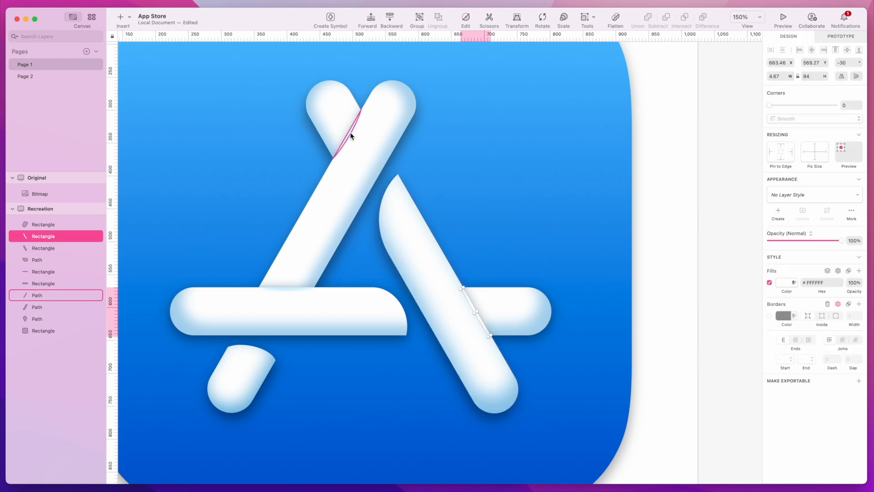
- Copy the upper sliver's style, with #CAE9FF fill and Gaussian blur 2, onto the right diagonal bar's sliver
{"action": "left_click", "coordinate": [349, 133]}
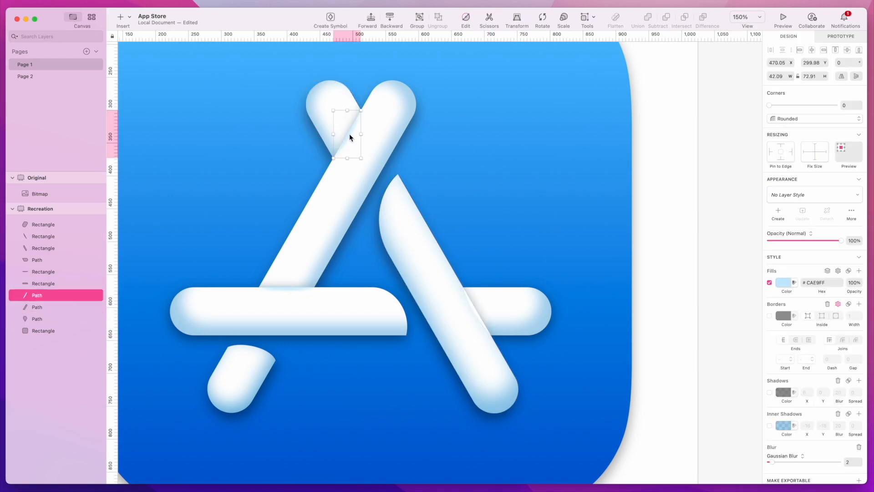
{"action": "scroll", "coordinate": [558, 367], "scroll_direction": "down", "scroll_amount": 1}
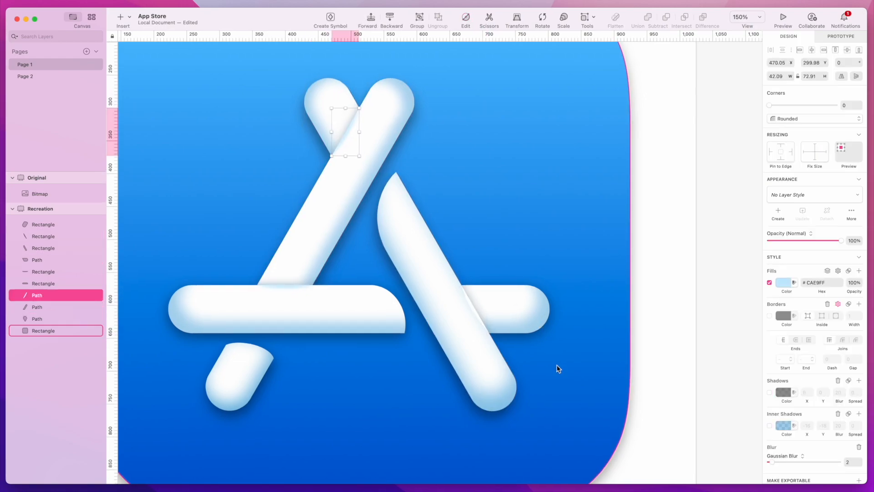
{"action": "left_click", "coordinate": [479, 324]}
{"action": "left_click", "coordinate": [480, 322]}
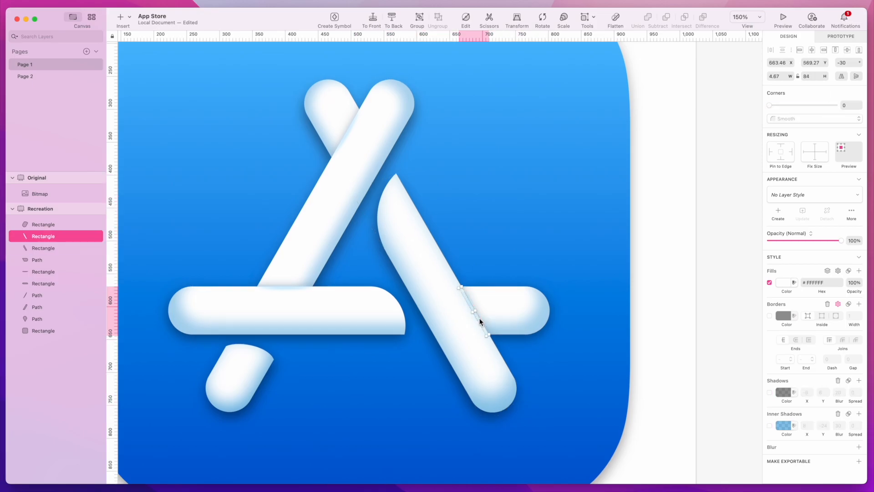
{"action": "left_click", "coordinate": [680, 358]}
- Compare the shading and shapes of the recreated icon with the original side by side
{"action": "key", "text": "super+1"}
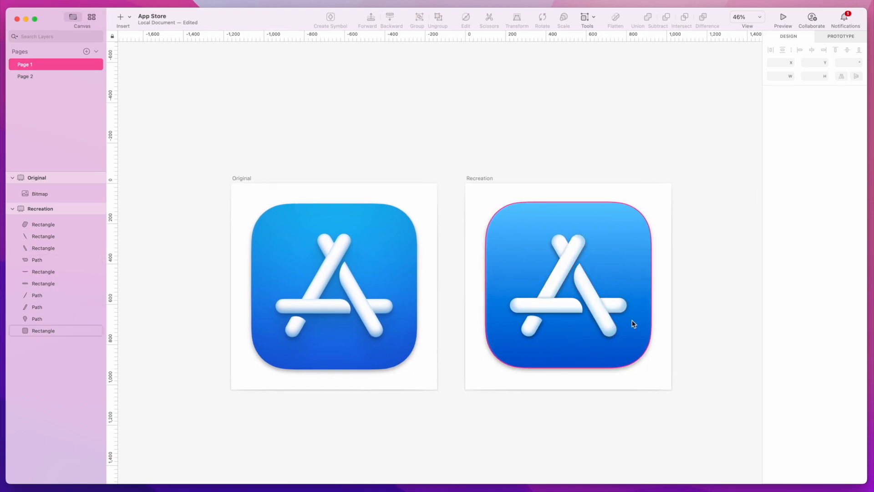
{"action": "scroll", "coordinate": [665, 371], "scroll_direction": "up", "scroll_amount": 3}
{"action": "scroll", "coordinate": [625, 364], "scroll_direction": "left", "scroll_amount": 2}
{"action": "scroll", "coordinate": [623, 368], "scroll_direction": "up", "scroll_amount": 1}
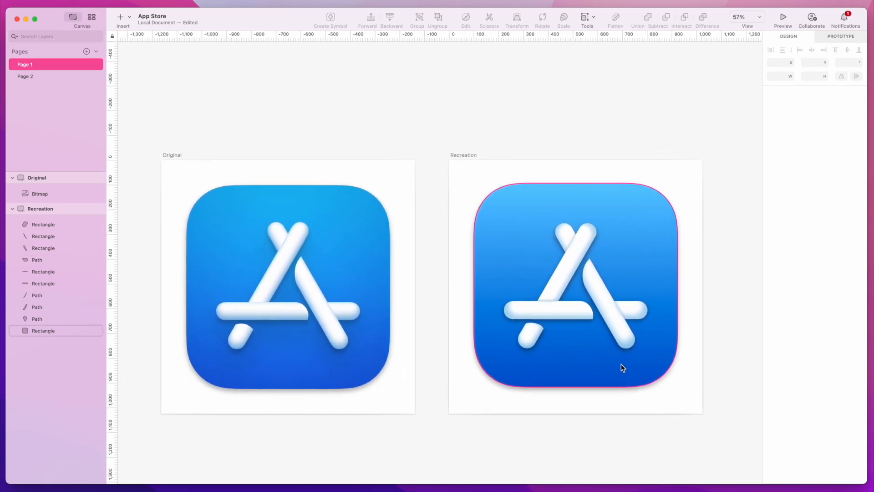
{"action": "scroll", "coordinate": [621, 367], "scroll_direction": "up", "scroll_amount": 2}
{"action": "scroll", "coordinate": [621, 367], "scroll_direction": "left", "scroll_amount": 3}
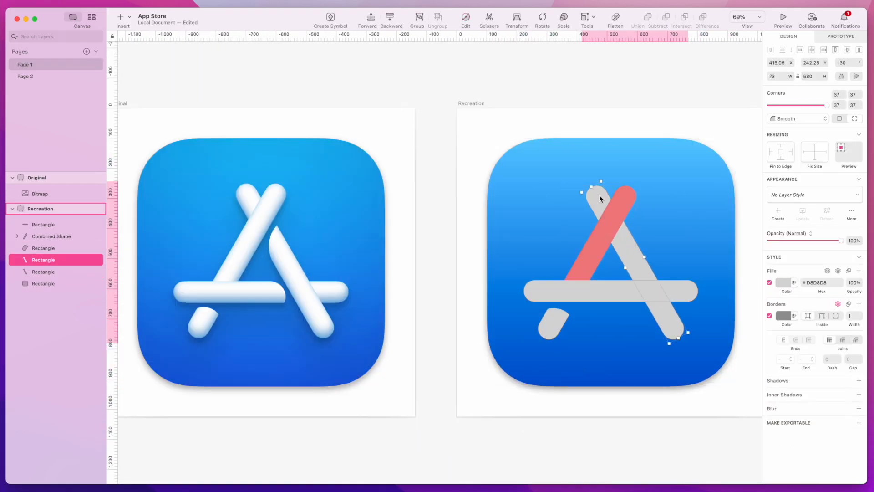
- Open the grey diagonal bar that passes beneath the red bar for point editing
{"action": "double_click", "coordinate": [617, 258]}
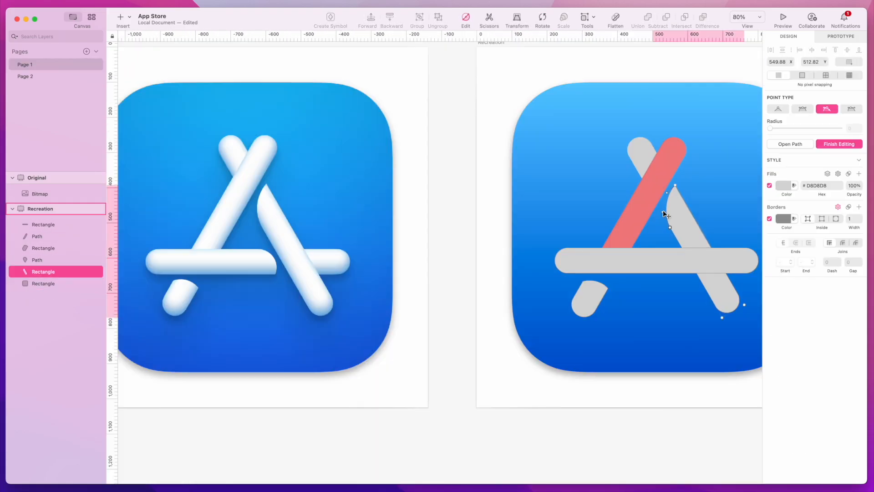